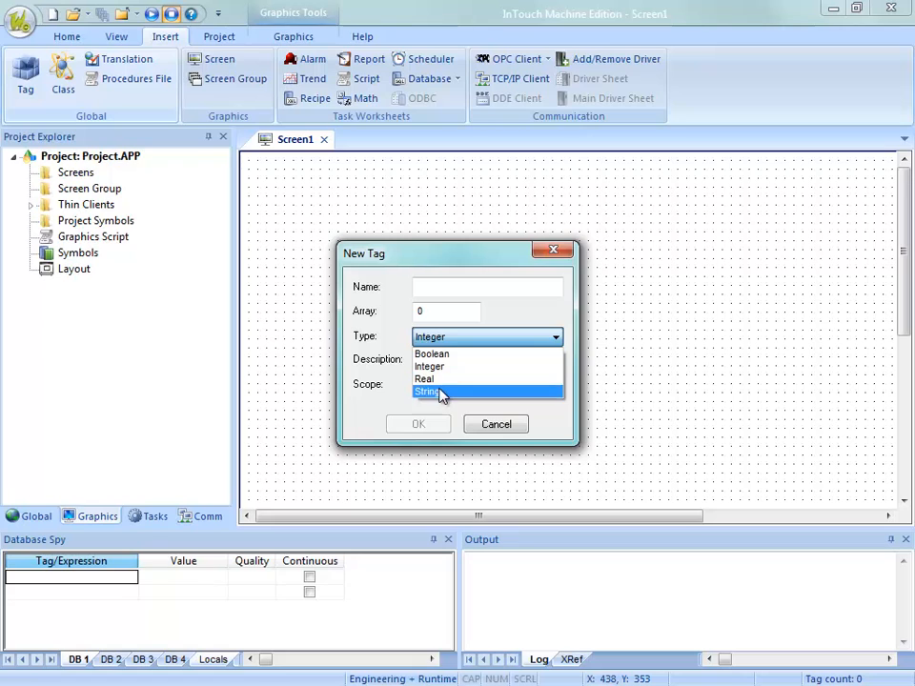
Cancel the new tag, and view the Project Tags datasheet before closing it.
{"action": "left_click", "coordinate": [494, 425]}
{"action": "left_click", "coordinate": [494, 425]}
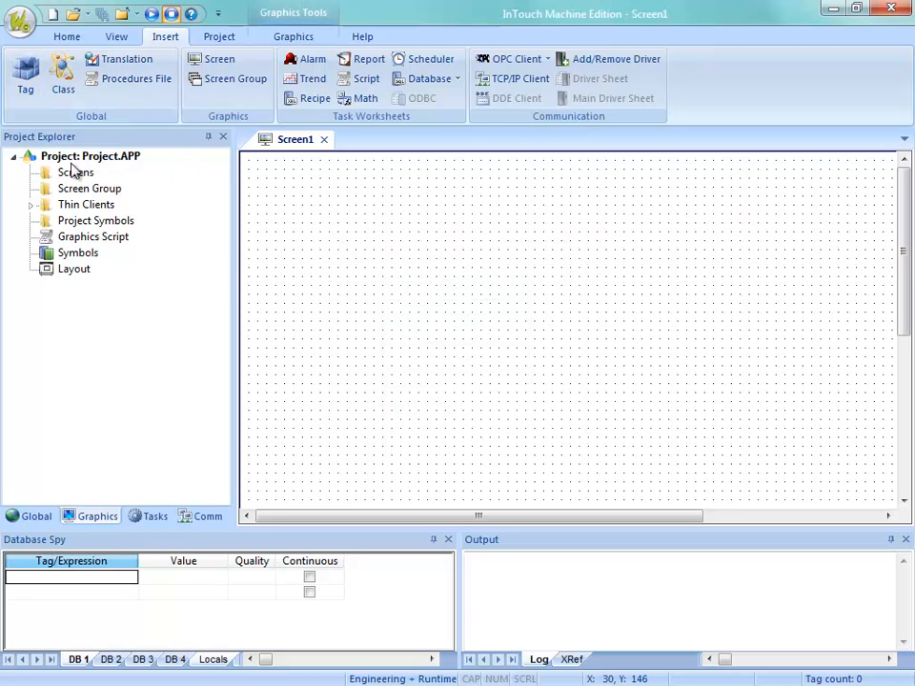
{"action": "left_click", "coordinate": [34, 517]}
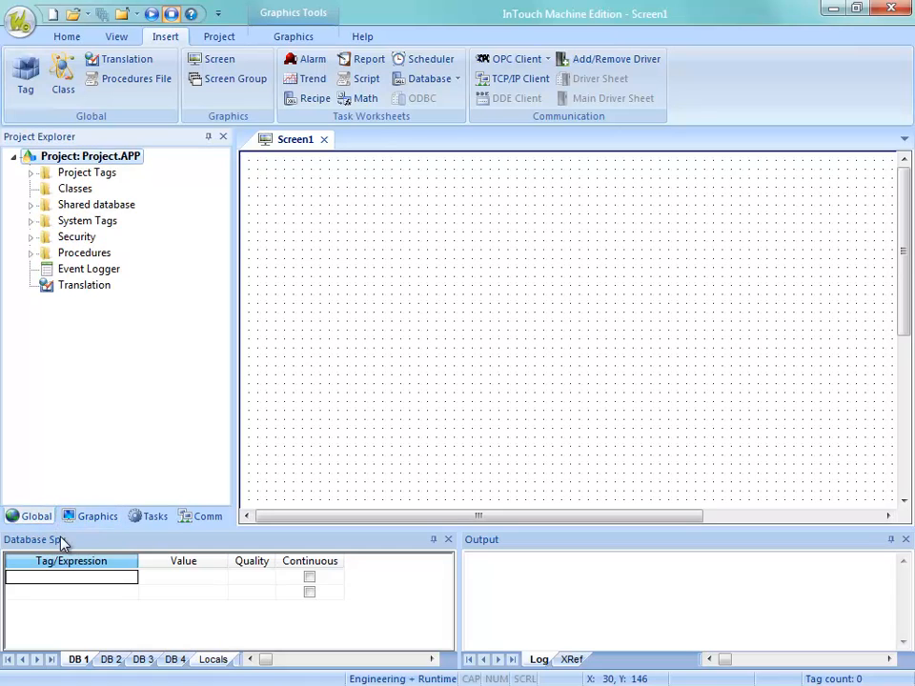
{"action": "left_click", "coordinate": [31, 173]}
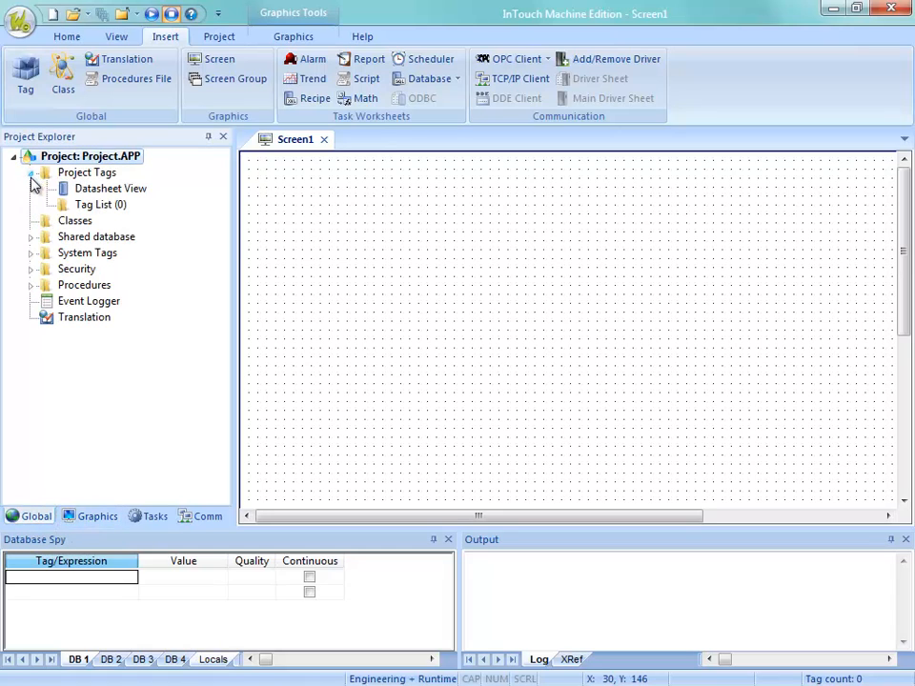
{"action": "left_click", "coordinate": [84, 193]}
{"action": "left_click", "coordinate": [91, 208]}
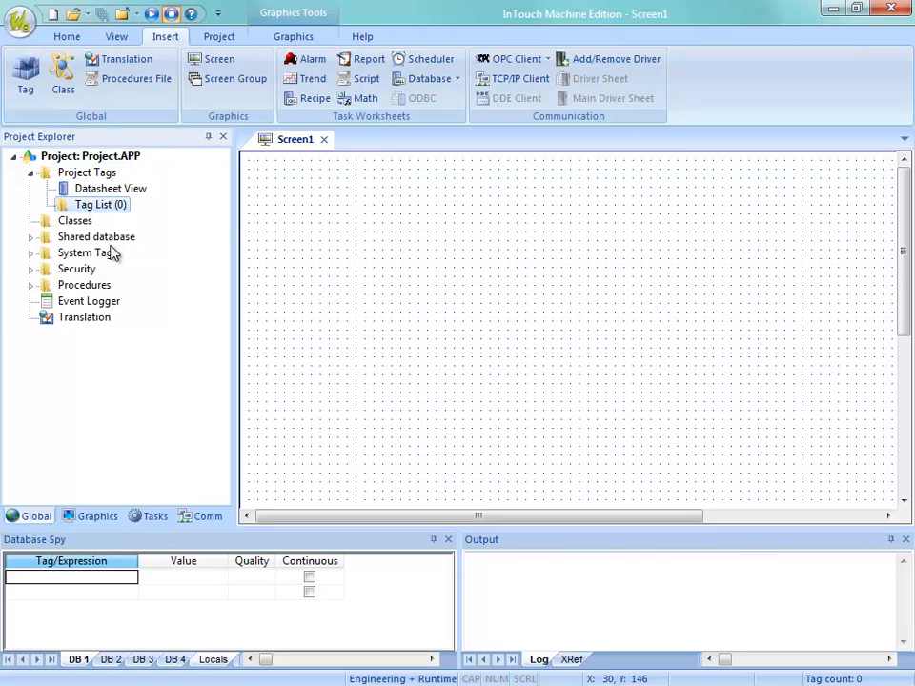
{"action": "left_click", "coordinate": [90, 190]}
{"action": "right_click", "coordinate": [90, 193]}
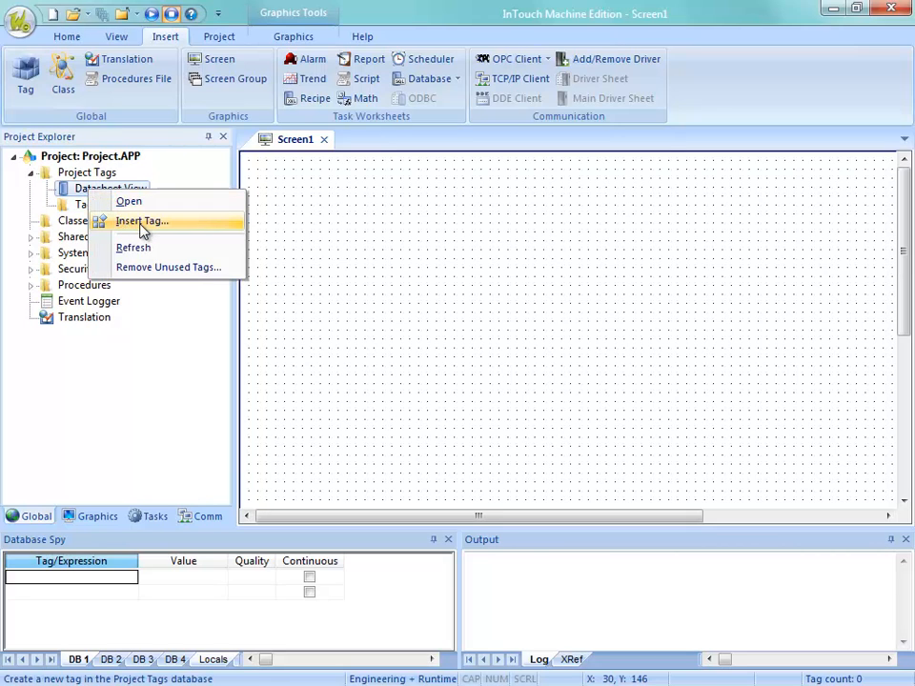
{"action": "left_click", "coordinate": [77, 196]}
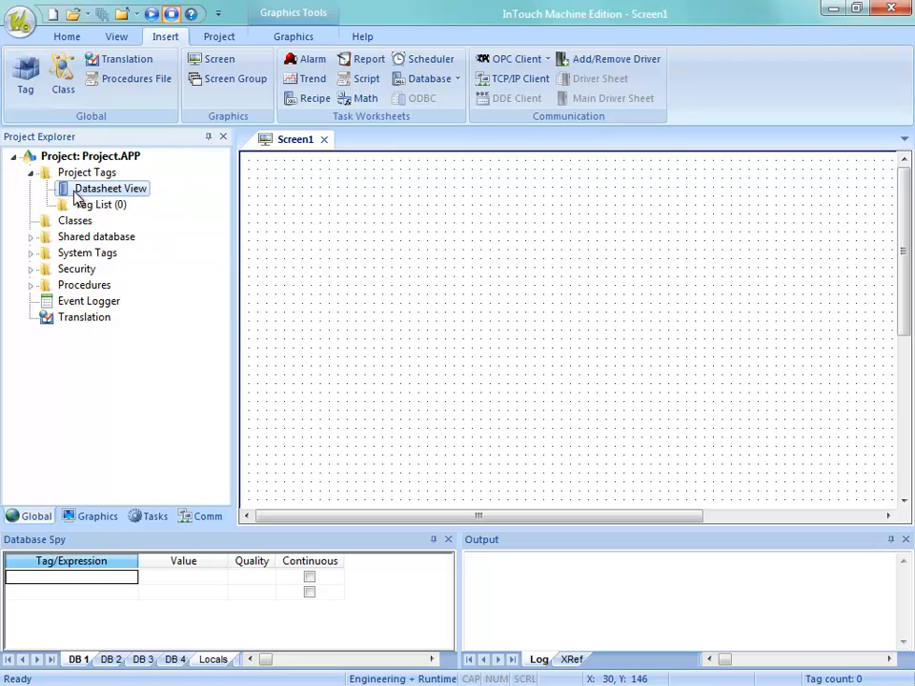
{"action": "double_click", "coordinate": [82, 194]}
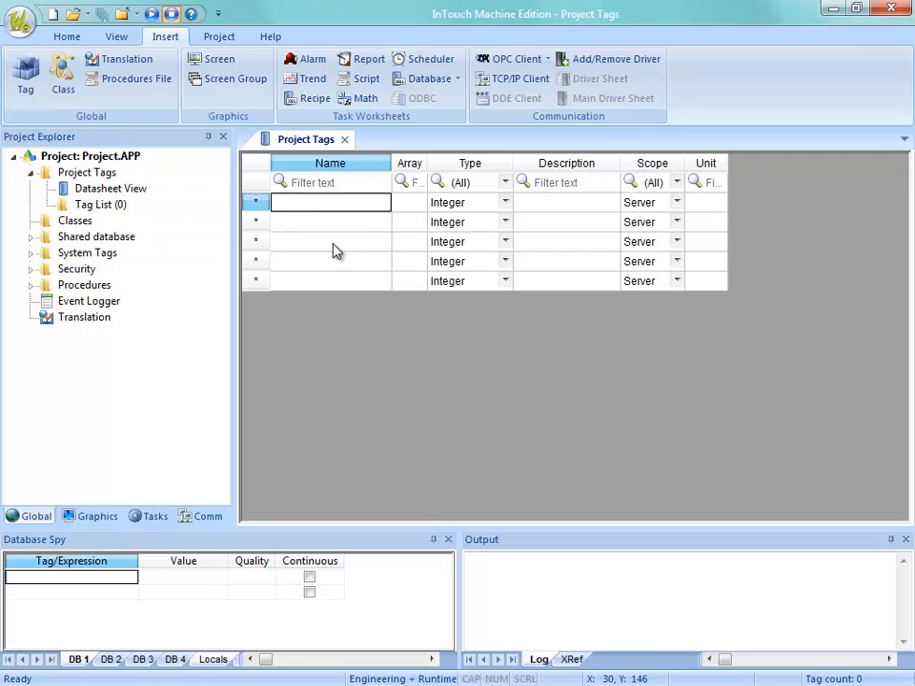
{"action": "left_click", "coordinate": [346, 140]}
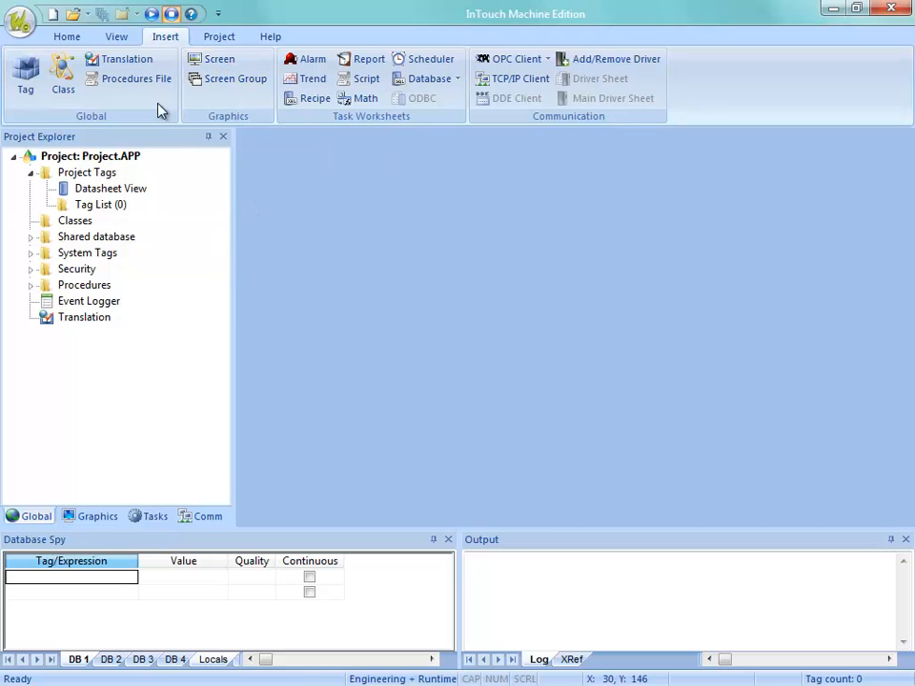
Insert a new 1024 by 768 screen into the project with the default screen attributes.
{"action": "left_click", "coordinate": [94, 516]}
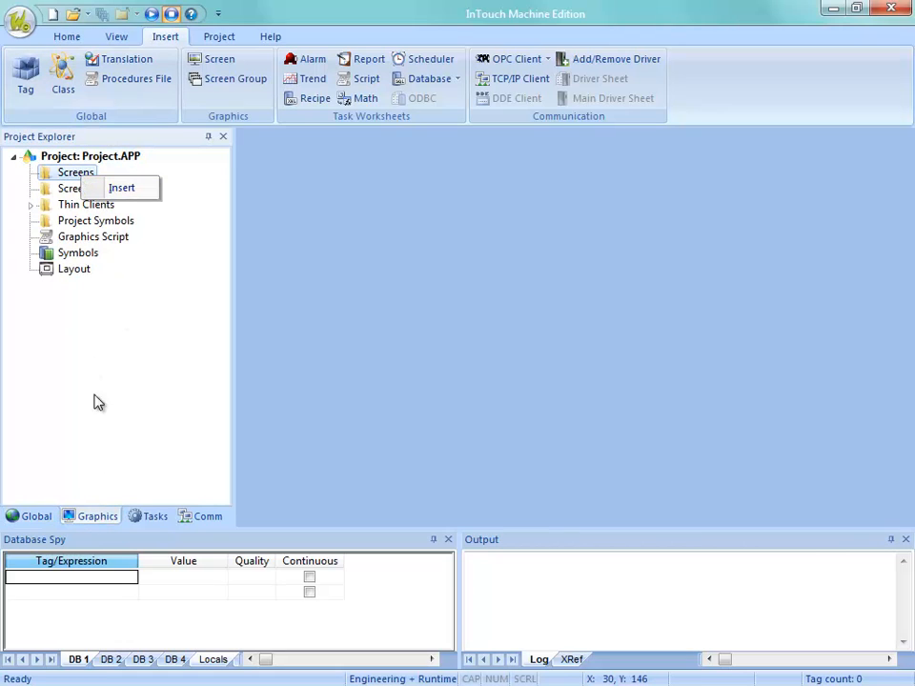
{"action": "left_click", "coordinate": [139, 192]}
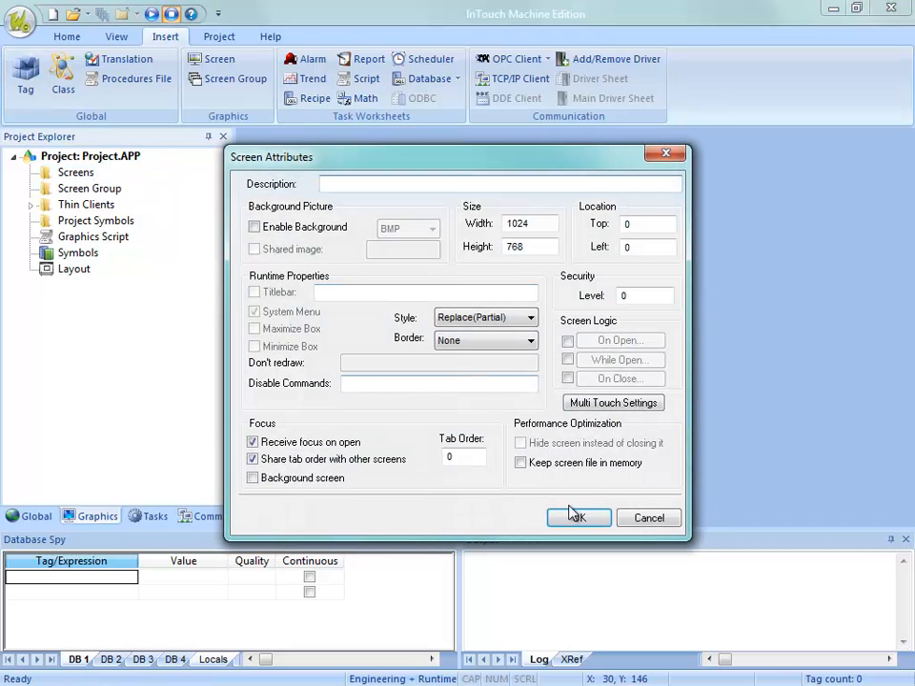
{"action": "left_click", "coordinate": [577, 520]}
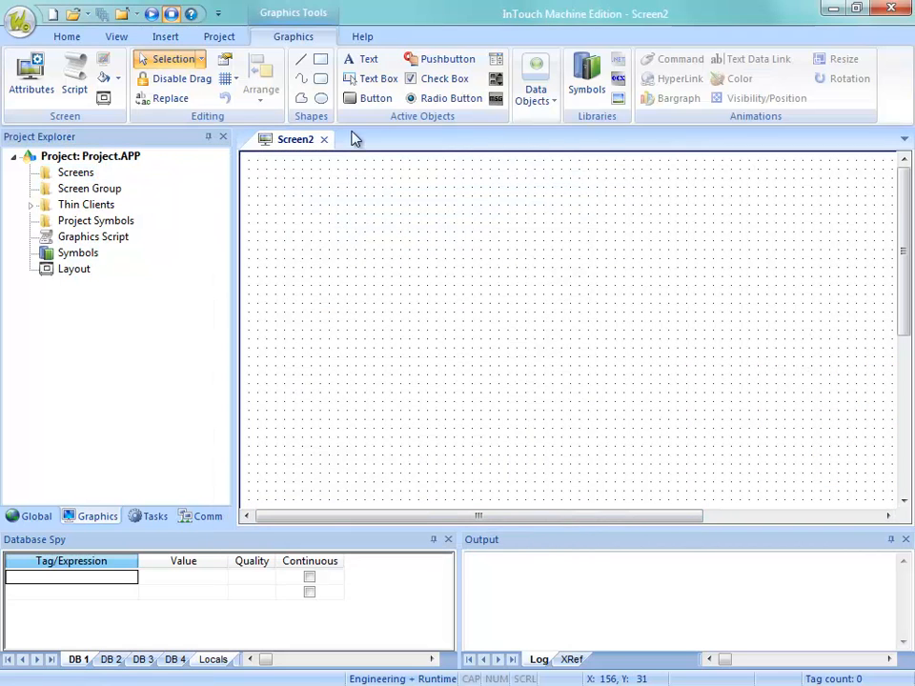
Draw a tall rectangle about 43 wide by 237 high on the screen and apply a Bargraph animation to it.
{"action": "left_click", "coordinate": [324, 66]}
{"action": "left_click_drag", "start_coordinate": [365, 181], "coordinate": [405, 395]}
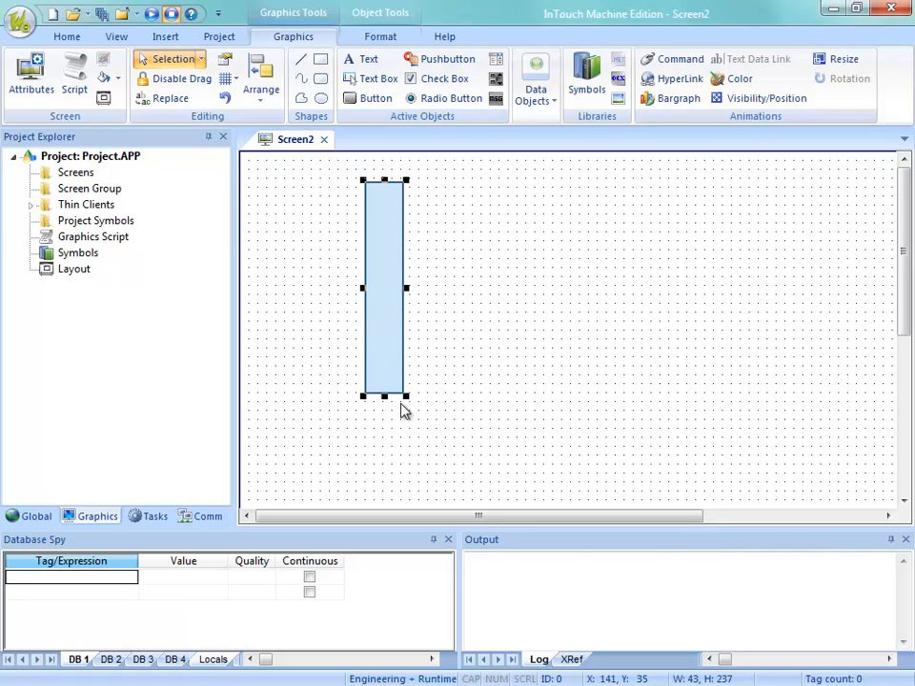
{"action": "left_click", "coordinate": [675, 99]}
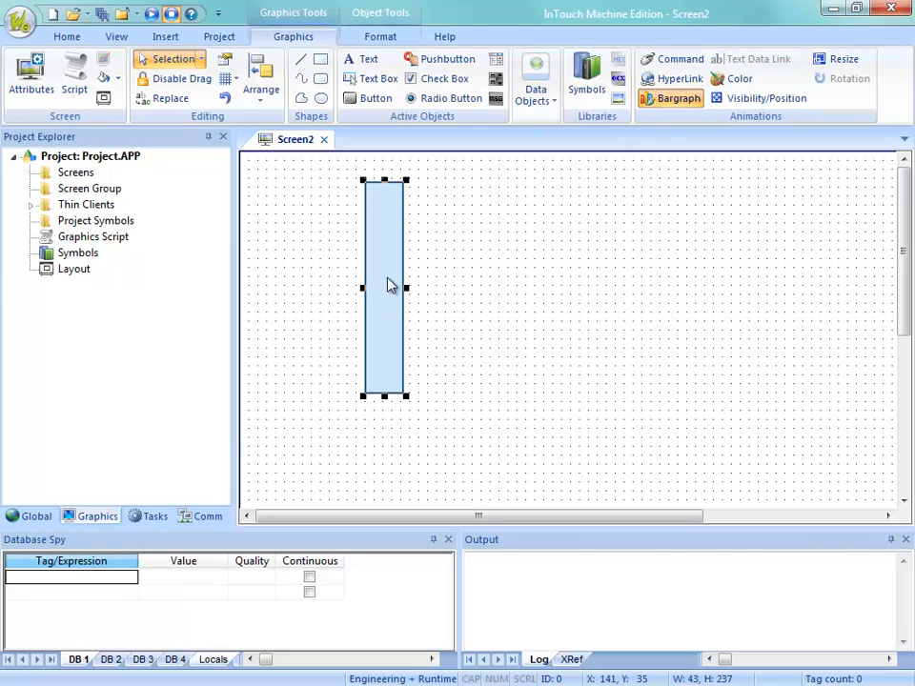
Try to assign a new tag Temperature to the bargraph, cancel the tag creation and clear the expression.
{"action": "double_click", "coordinate": [388, 286]}
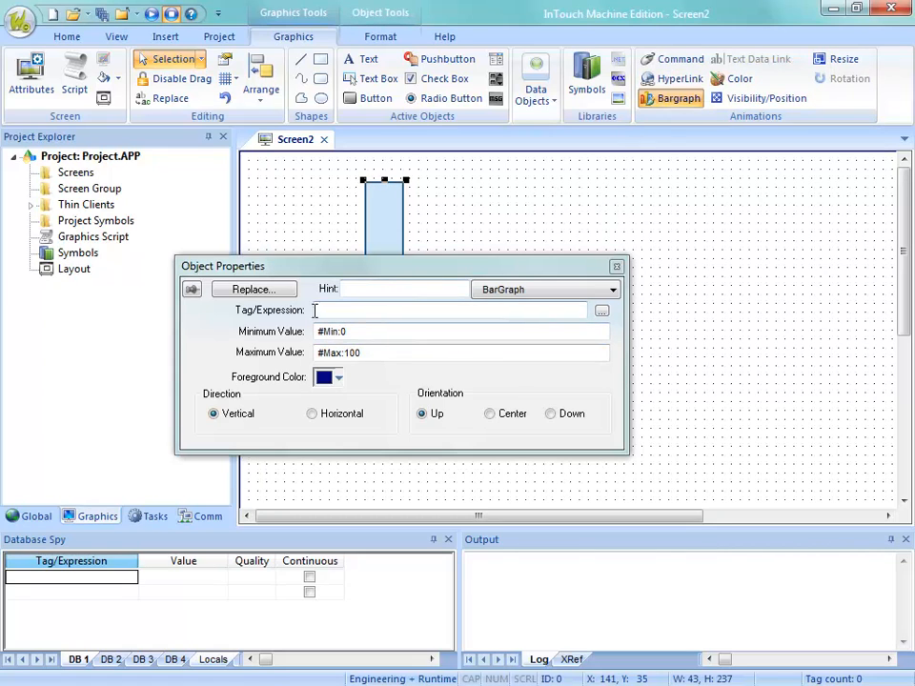
{"action": "left_click", "coordinate": [348, 307]}
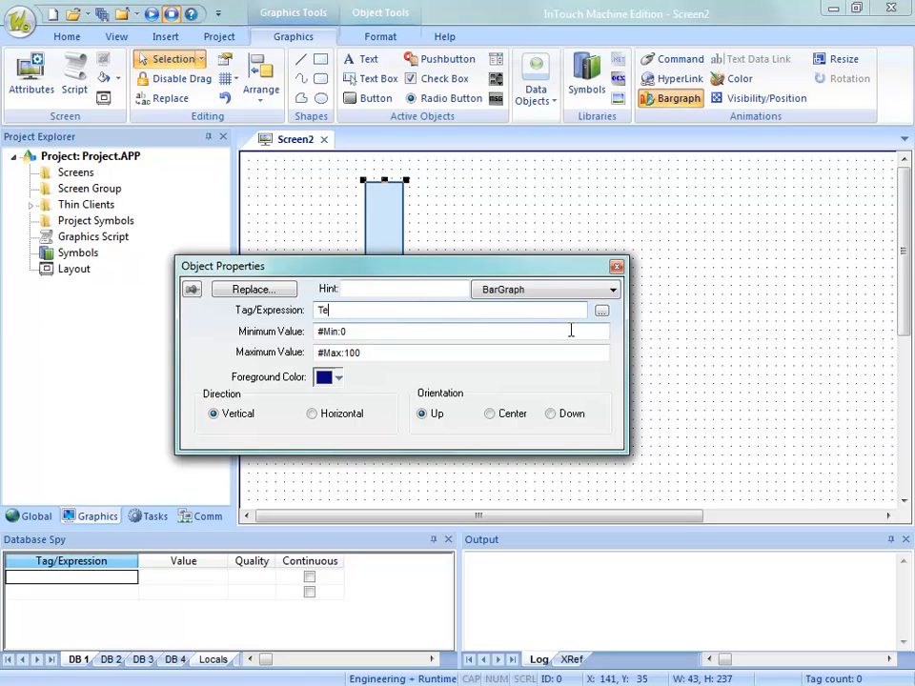
{"action": "type", "text": "Temperature"}
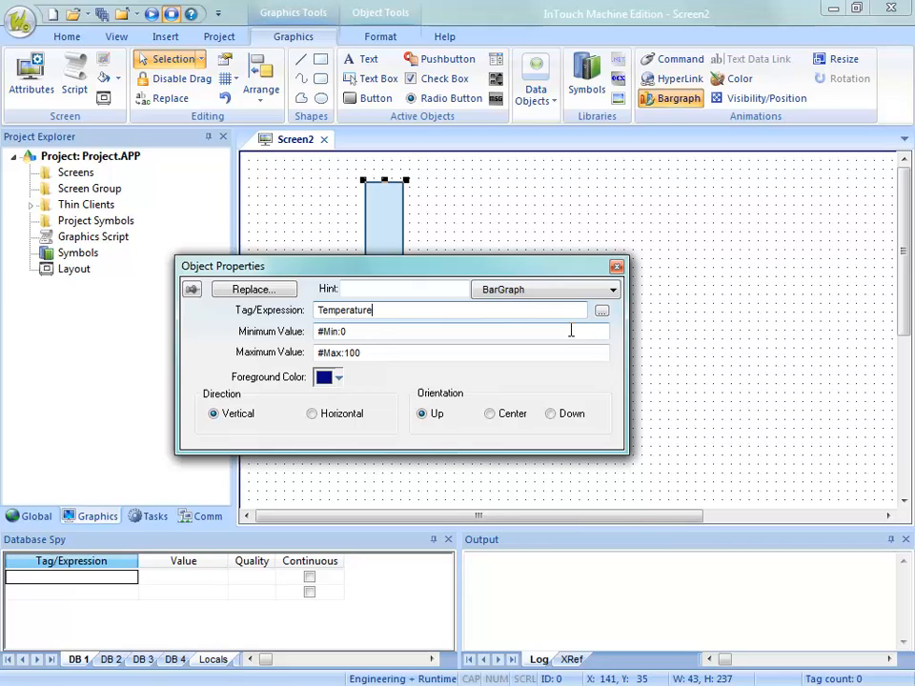
{"action": "left_click", "coordinate": [571, 331]}
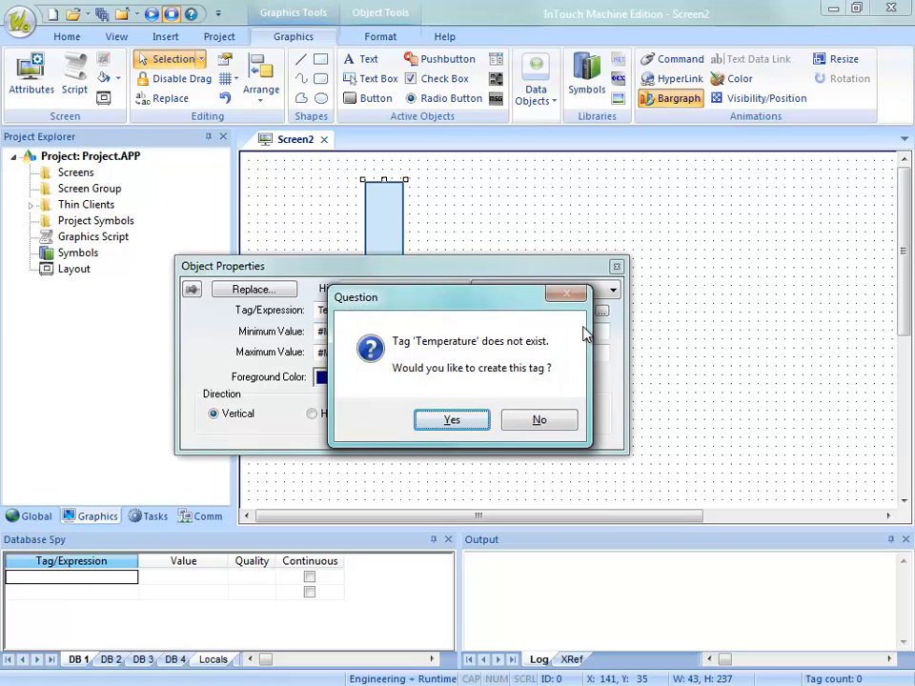
{"action": "left_click", "coordinate": [452, 420]}
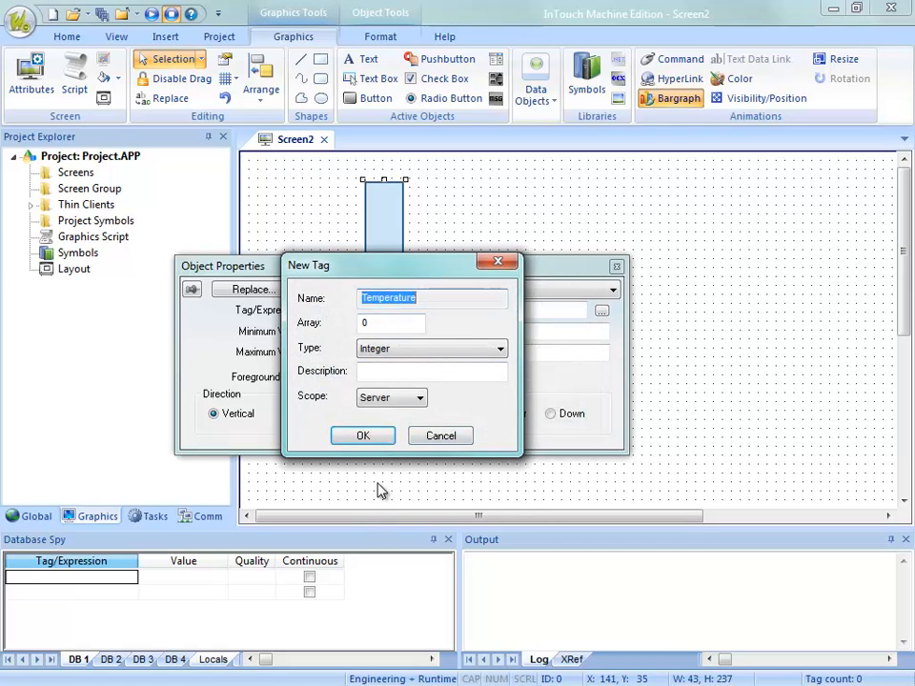
{"action": "left_click", "coordinate": [441, 446]}
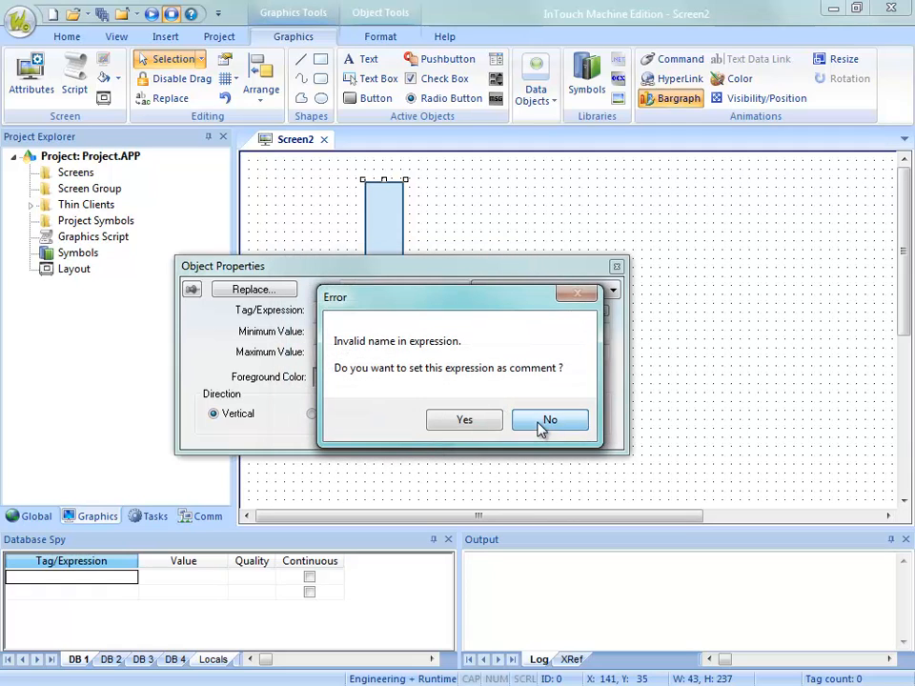
{"action": "left_click", "coordinate": [540, 429]}
{"action": "key", "text": "Delete"}
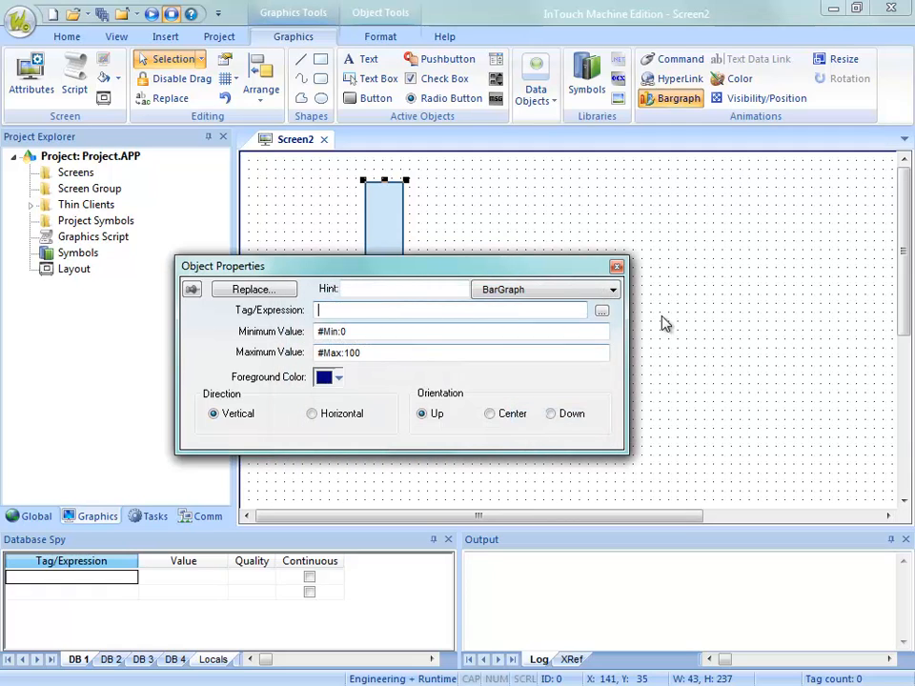
{"action": "left_click", "coordinate": [667, 321]}
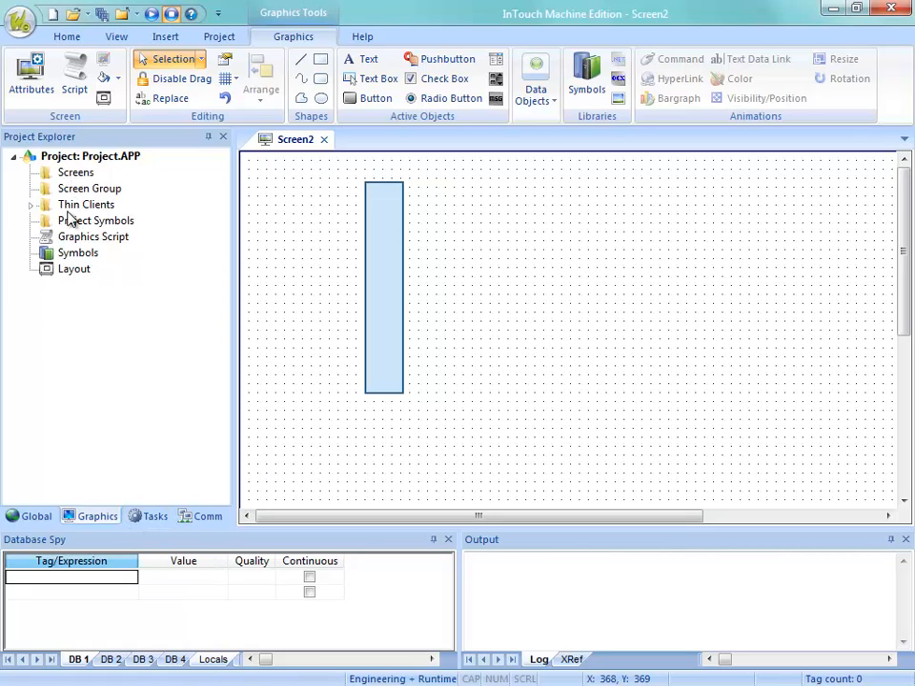
Add an Integer tag named TagName with Server scope in the Project Tags datasheet.
{"action": "left_click", "coordinate": [42, 517]}
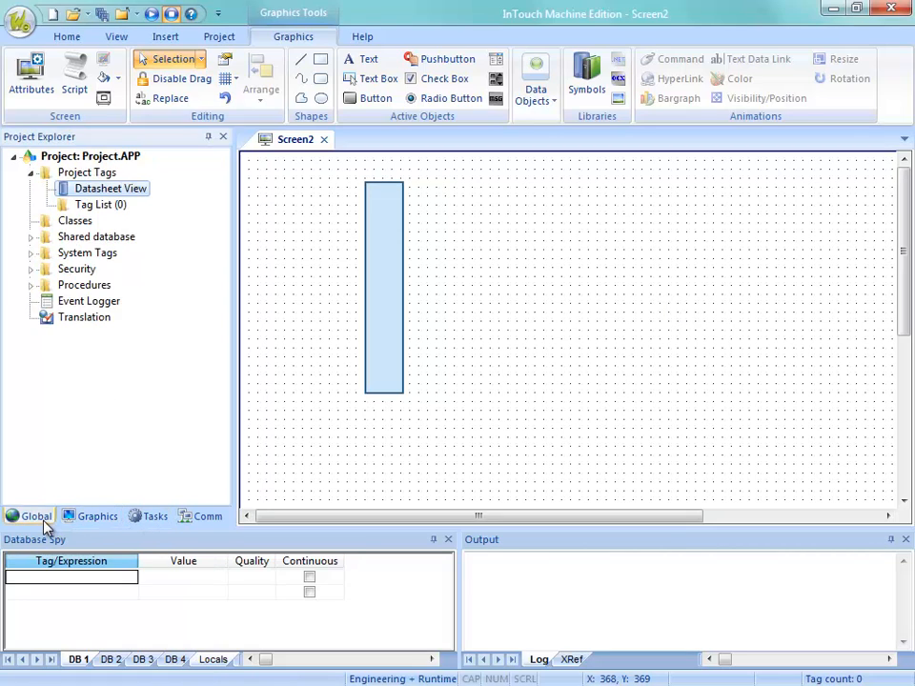
{"action": "double_click", "coordinate": [96, 192]}
{"action": "left_click", "coordinate": [350, 204]}
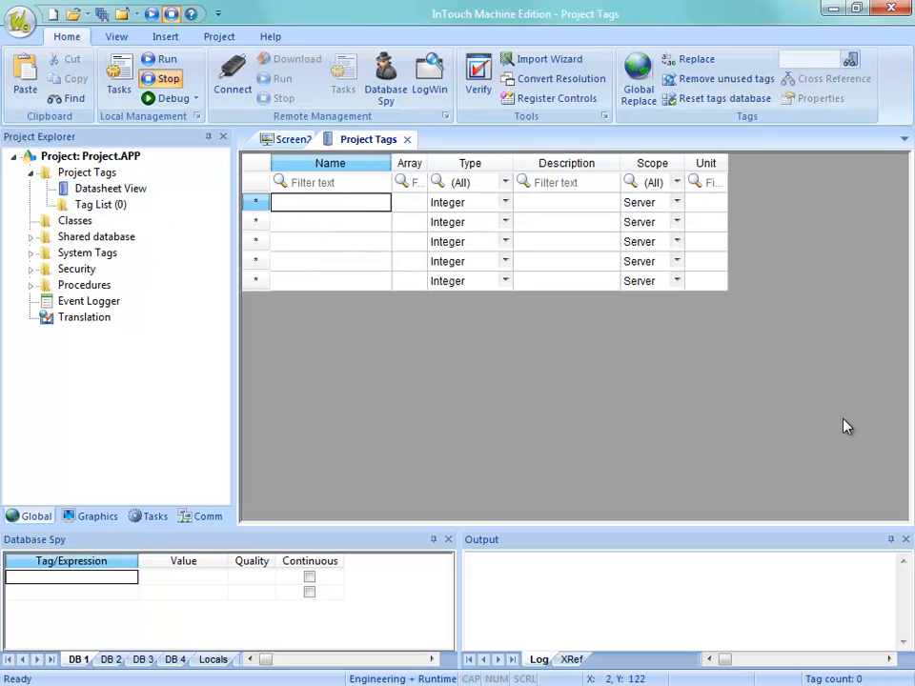
{"action": "type", "text": "TagName"}
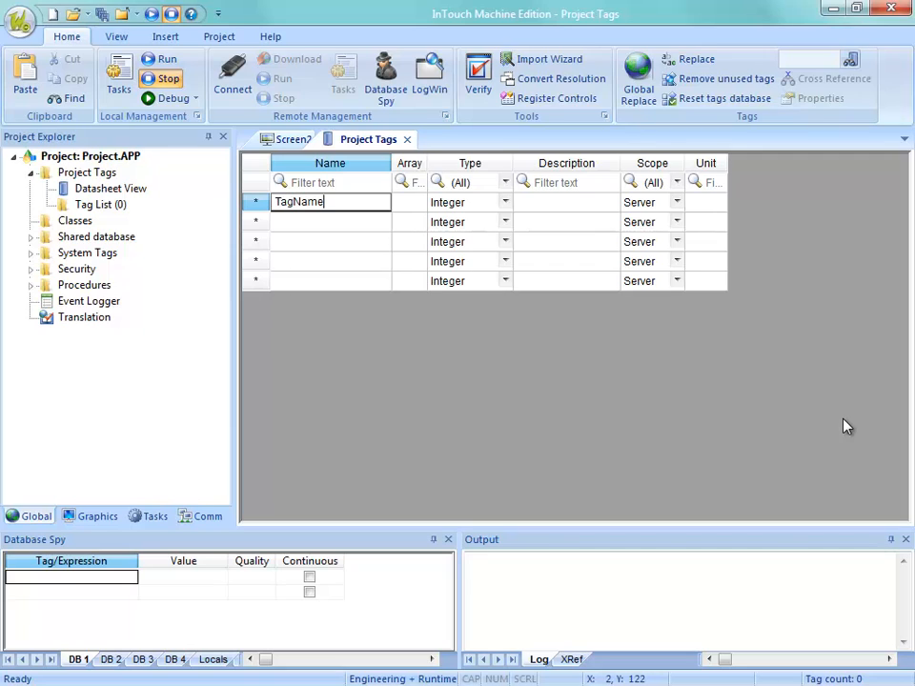
{"action": "key", "text": "Return"}
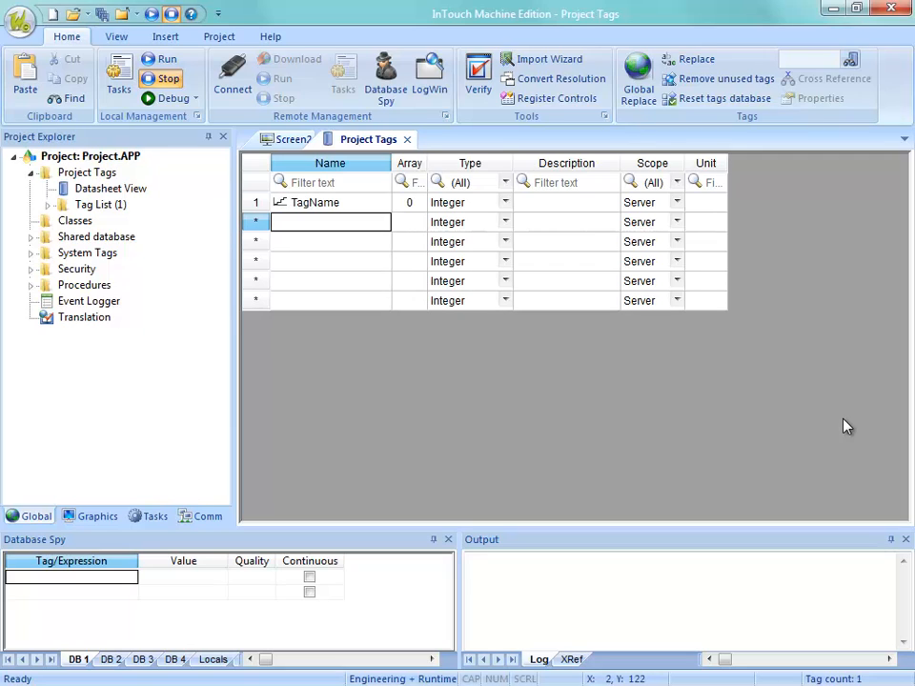
Hide the Unit column in the Project Tags datasheet.
{"action": "right_click", "coordinate": [706, 169]}
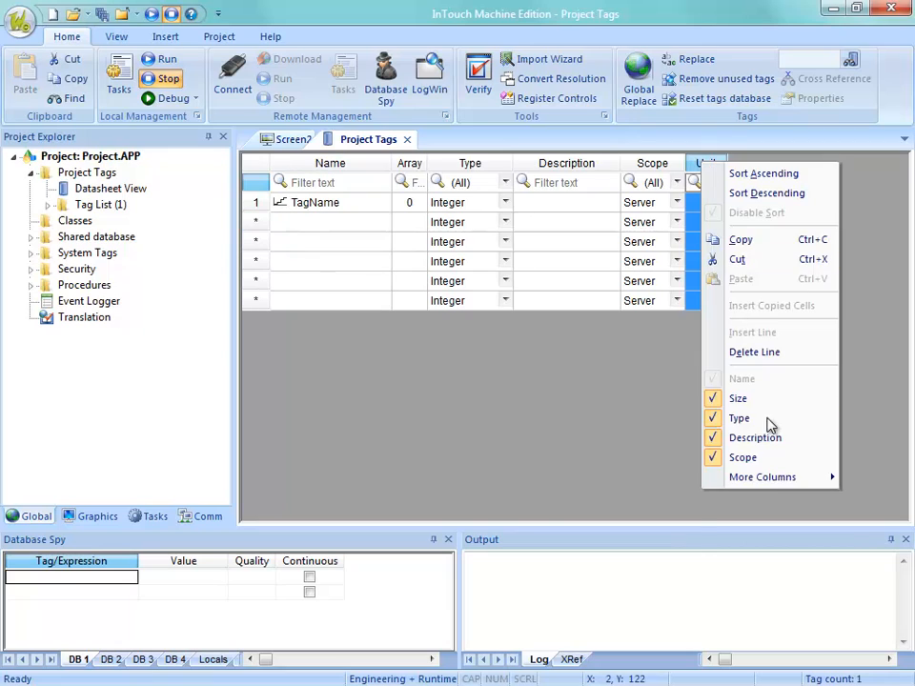
{"action": "mouse_move", "coordinate": [742, 488]}
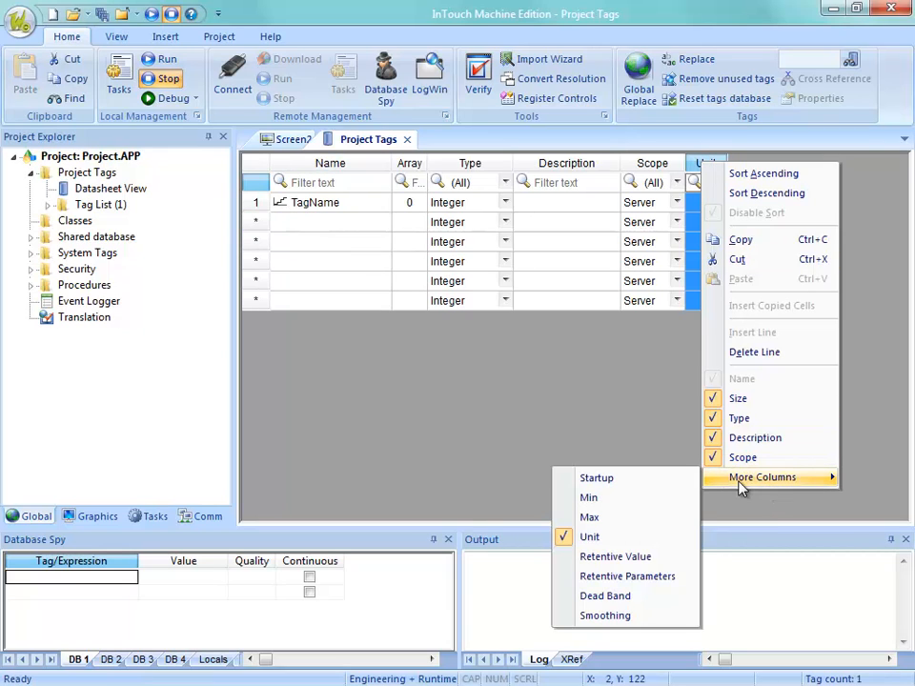
{"action": "left_click", "coordinate": [584, 538]}
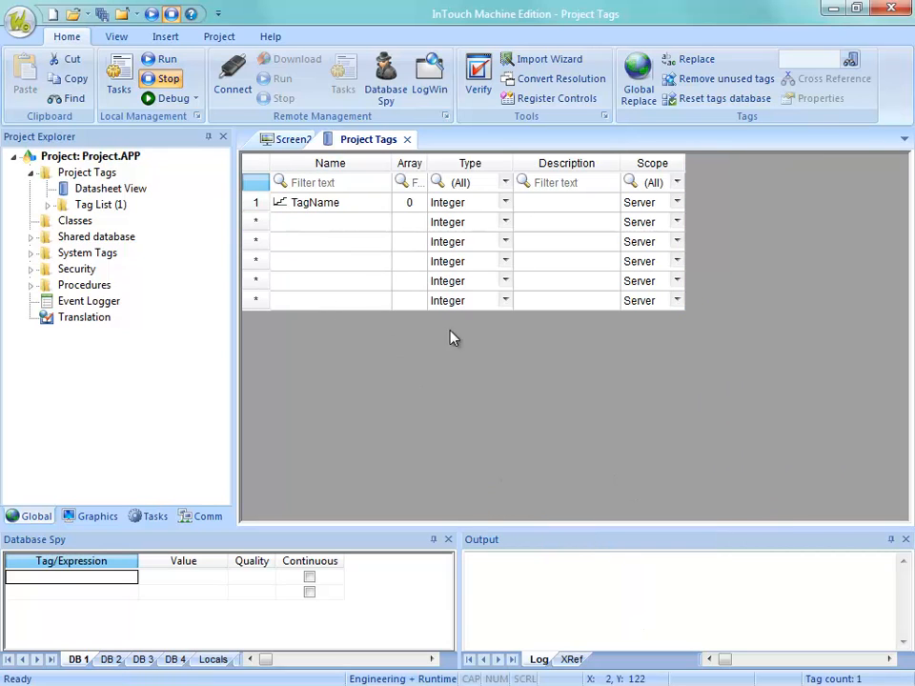
Copy the TagName row from the datasheet, switch to Excel and paste it at cell A1 of the blank workbook.
{"action": "right_click", "coordinate": [258, 212]}
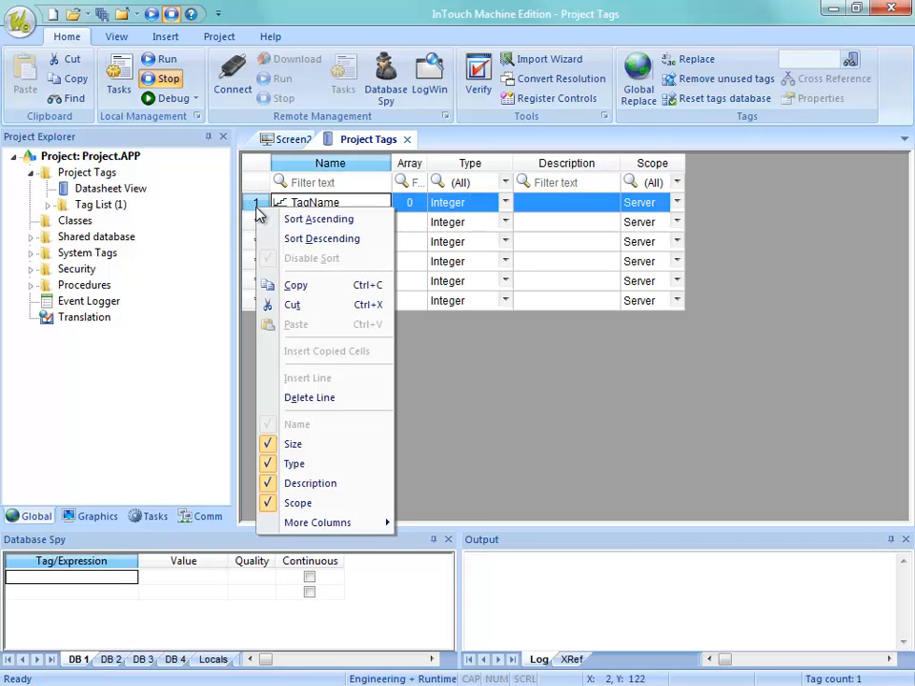
{"action": "left_click", "coordinate": [265, 285]}
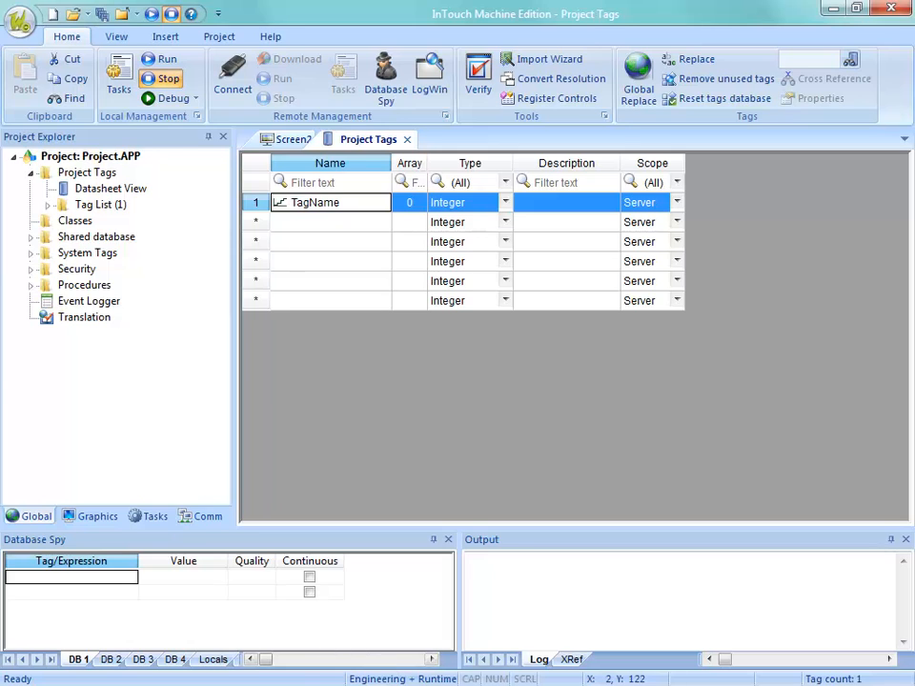
{"action": "key", "text": "super"}
{"action": "left_click", "coordinate": [367, 650]}
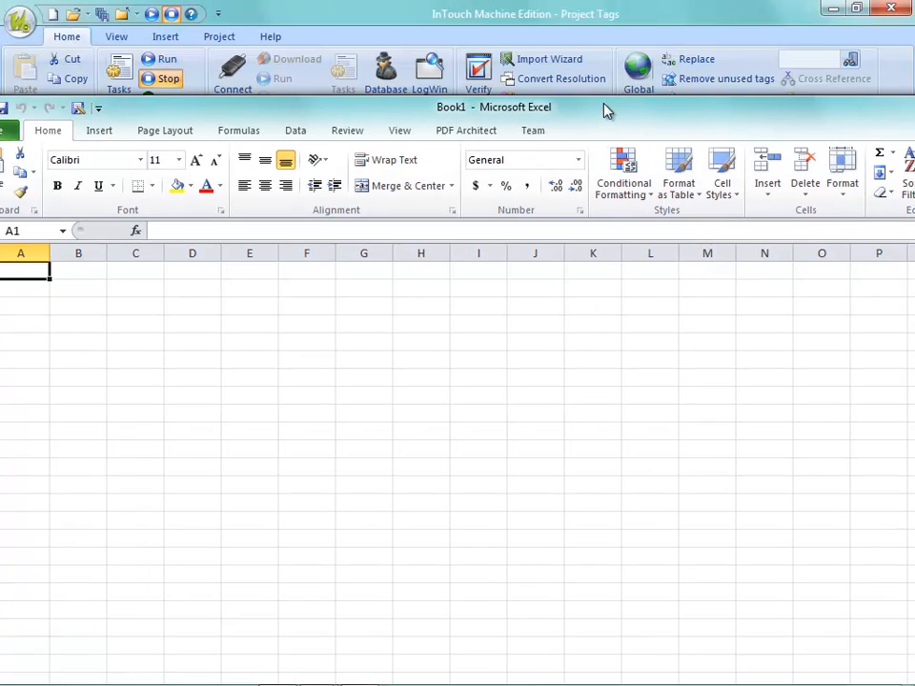
{"action": "key", "text": "ctrl+v"}
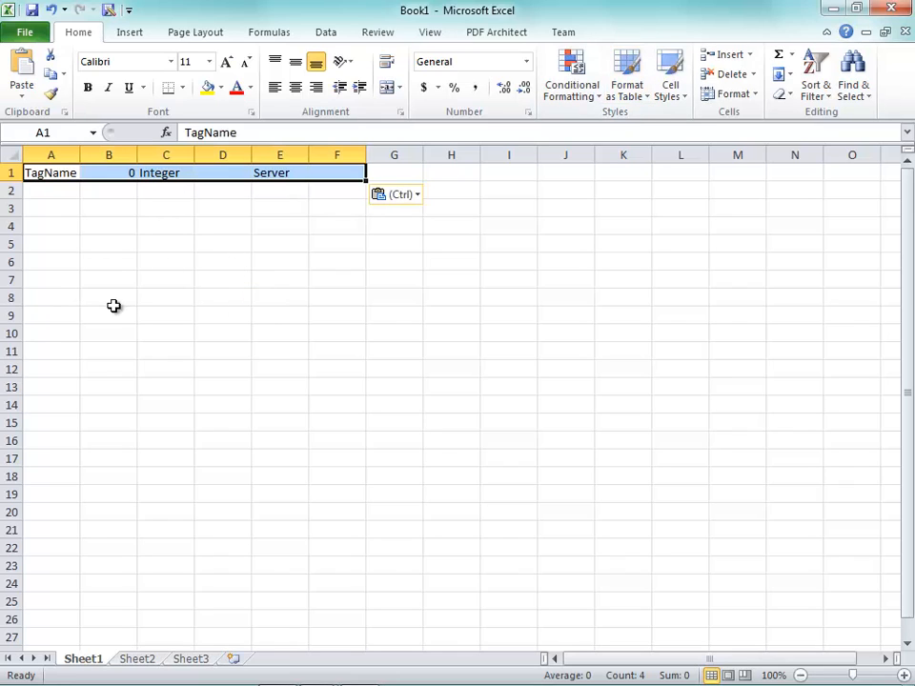
Copy the array, type, description and scope cells B1:E1 and paste them into rows 2 to 18.
{"action": "left_click", "coordinate": [117, 171]}
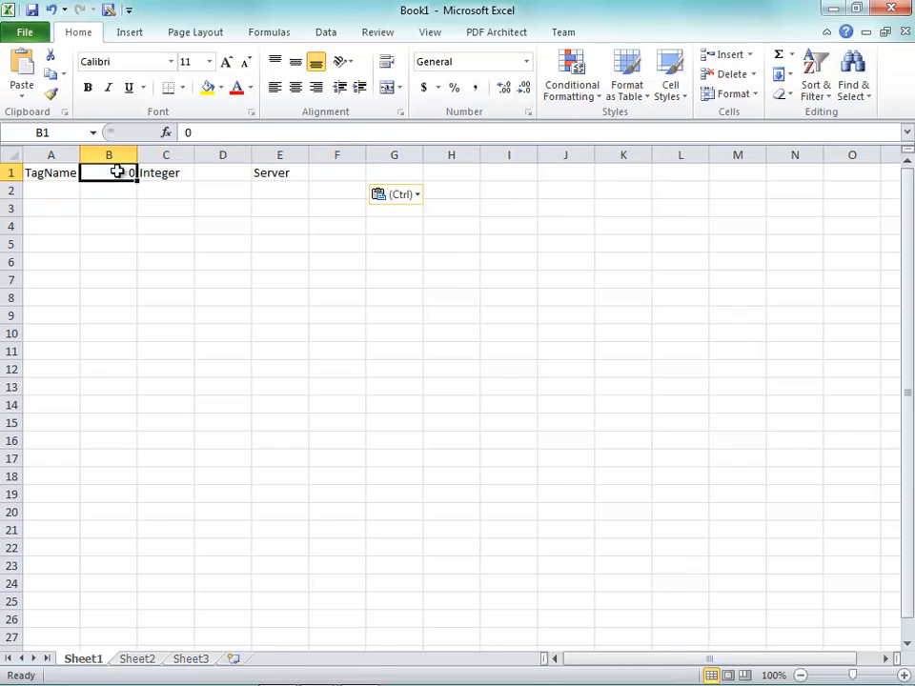
{"action": "left_click_drag", "start_coordinate": [115, 172], "coordinate": [282, 179]}
{"action": "key", "text": "ctrl+c"}
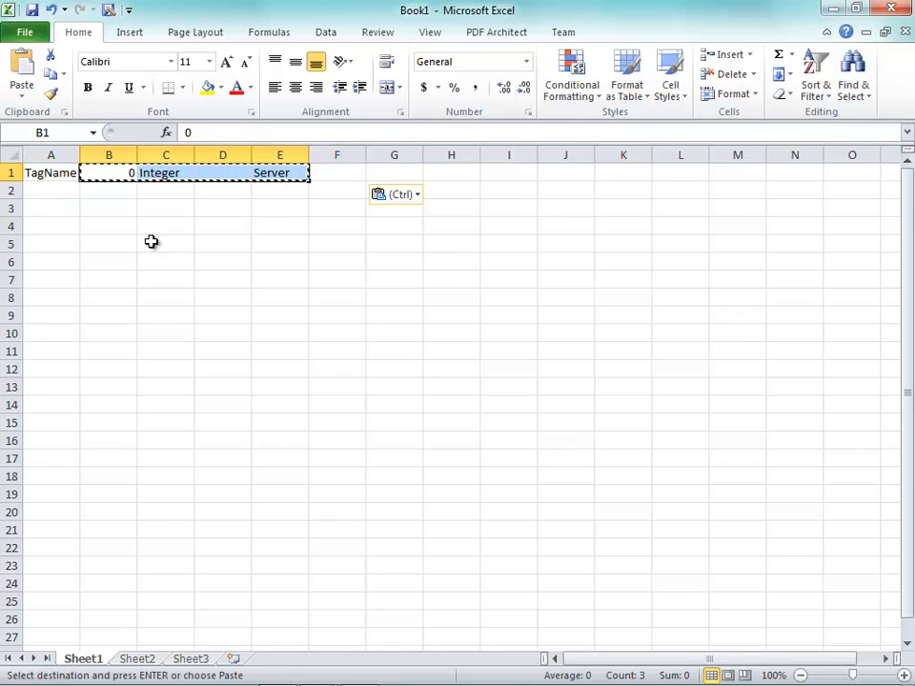
{"action": "left_click", "coordinate": [122, 194]}
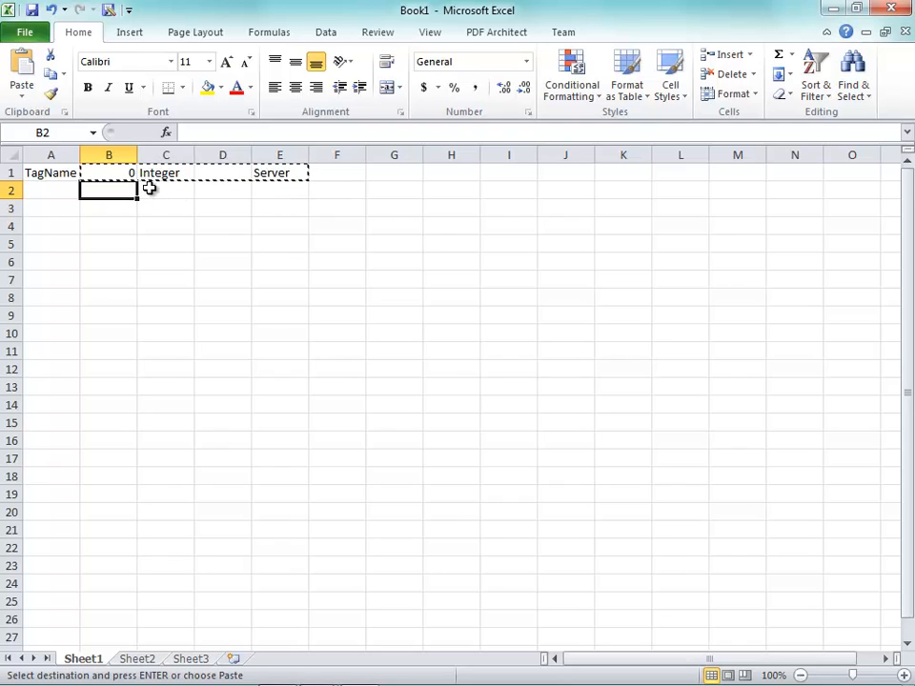
{"action": "left_click_drag", "start_coordinate": [182, 200], "coordinate": [292, 477]}
{"action": "key", "text": "ctrl+v"}
{"action": "left_click", "coordinate": [440, 339]}
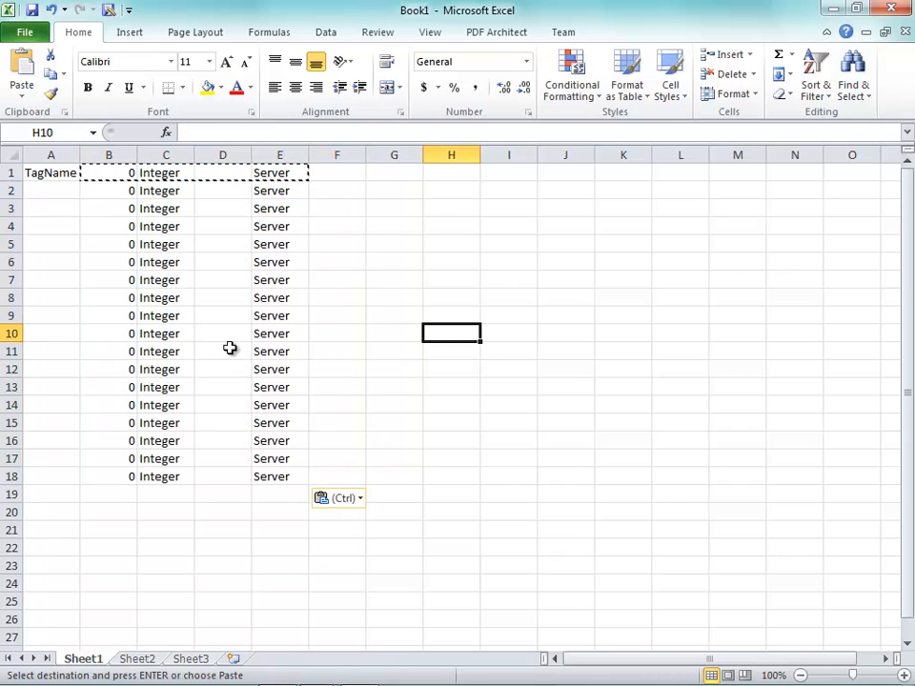
Enter Motor1 in cell A2 and fill the series down to Motor10 in A11.
{"action": "left_click", "coordinate": [58, 187]}
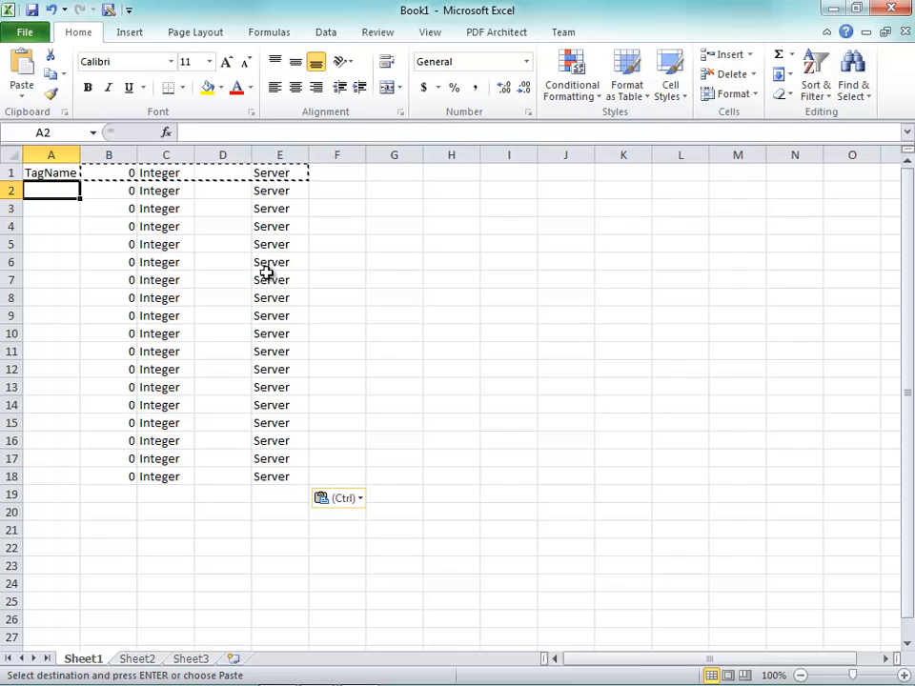
{"action": "type", "text": "Motor1"}
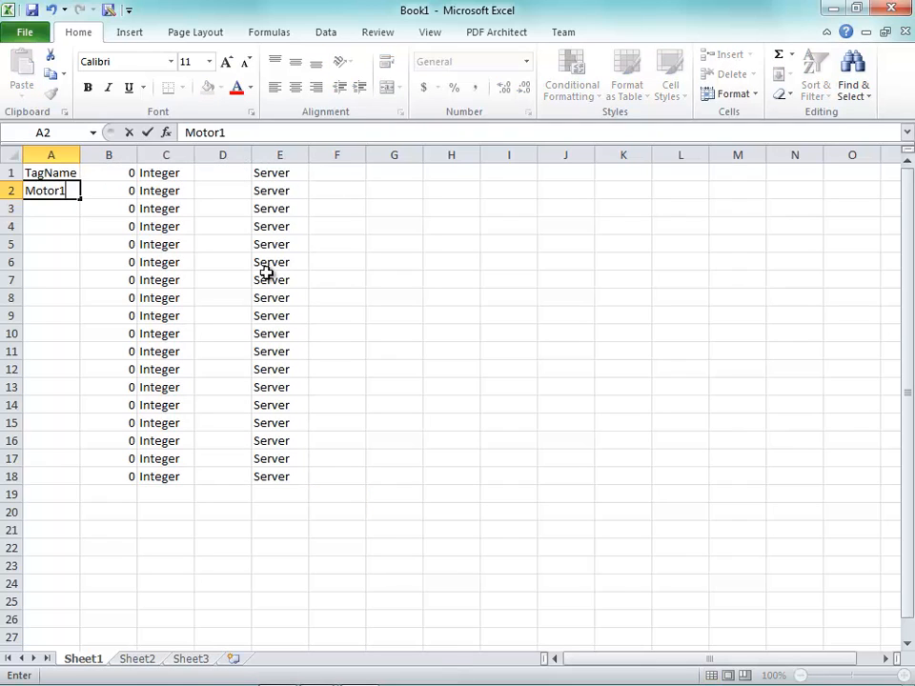
{"action": "key", "text": "Return"}
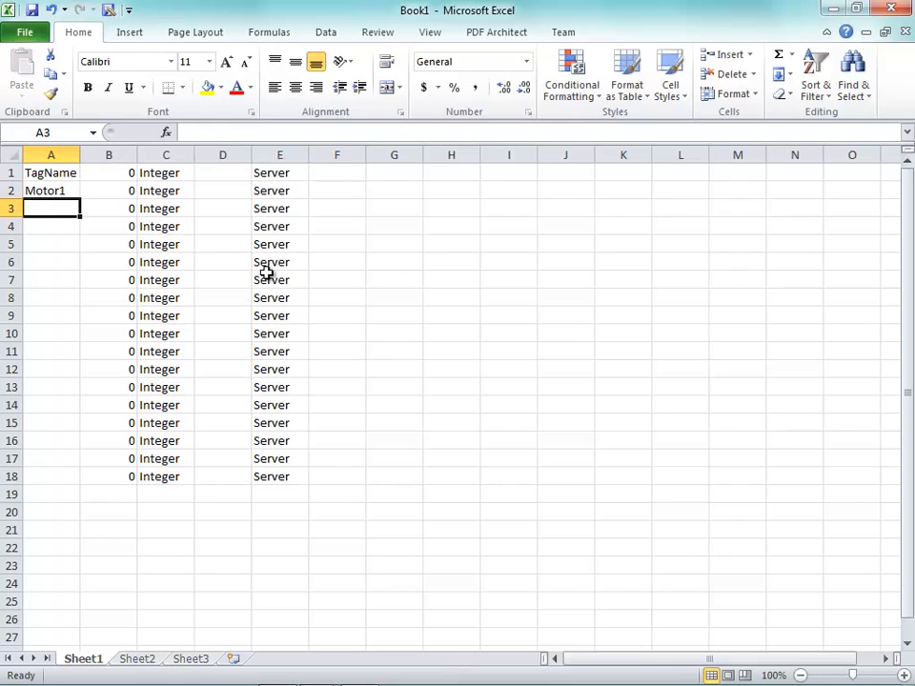
{"action": "left_click", "coordinate": [63, 193]}
{"action": "left_click_drag", "start_coordinate": [79, 197], "coordinate": [78, 362]}
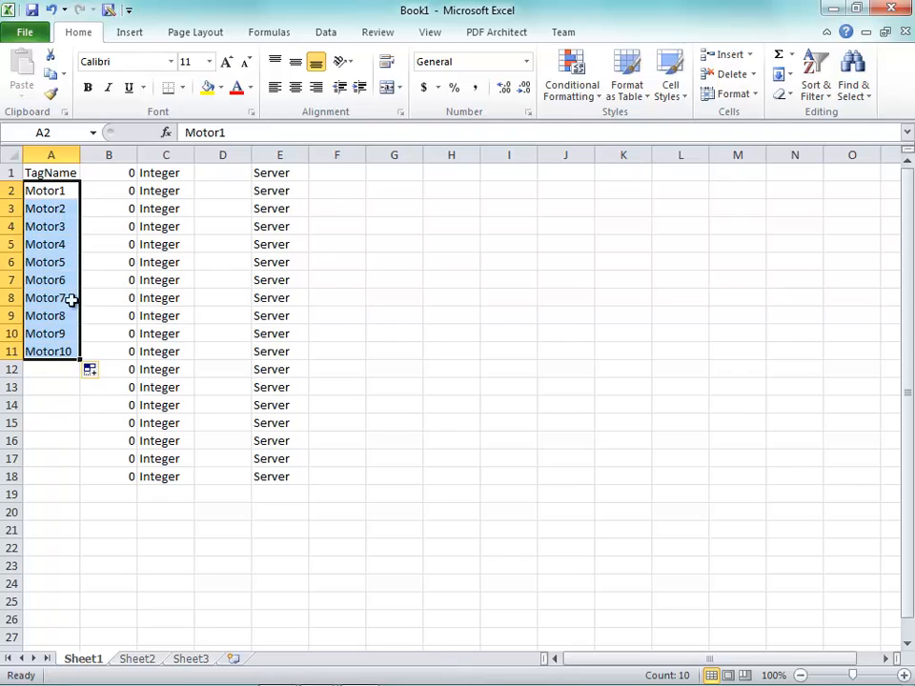
{"action": "left_click", "coordinate": [39, 425]}
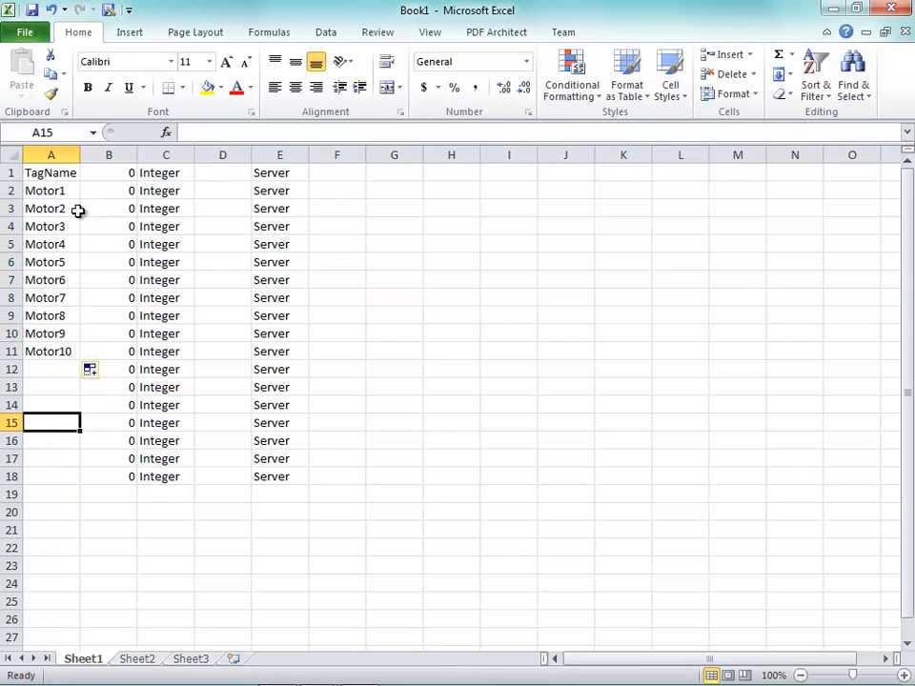
Copy cells A2:E11, switch to InTouch Machine Edition and paste them into the first empty row of the Project Tags datasheet.
{"action": "left_click_drag", "start_coordinate": [68, 191], "coordinate": [285, 356]}
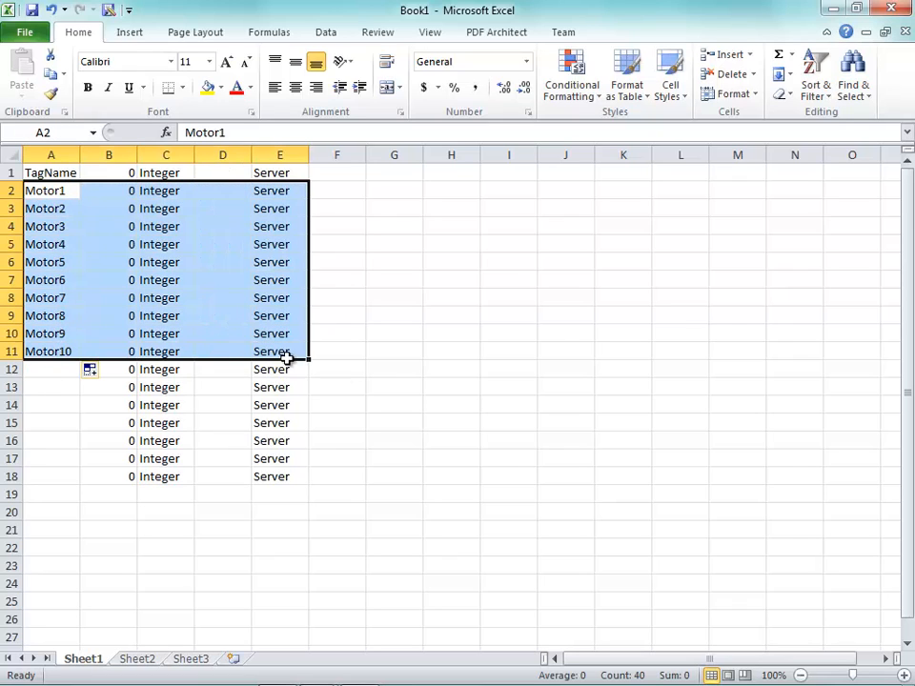
{"action": "key", "text": "ctrl+c"}
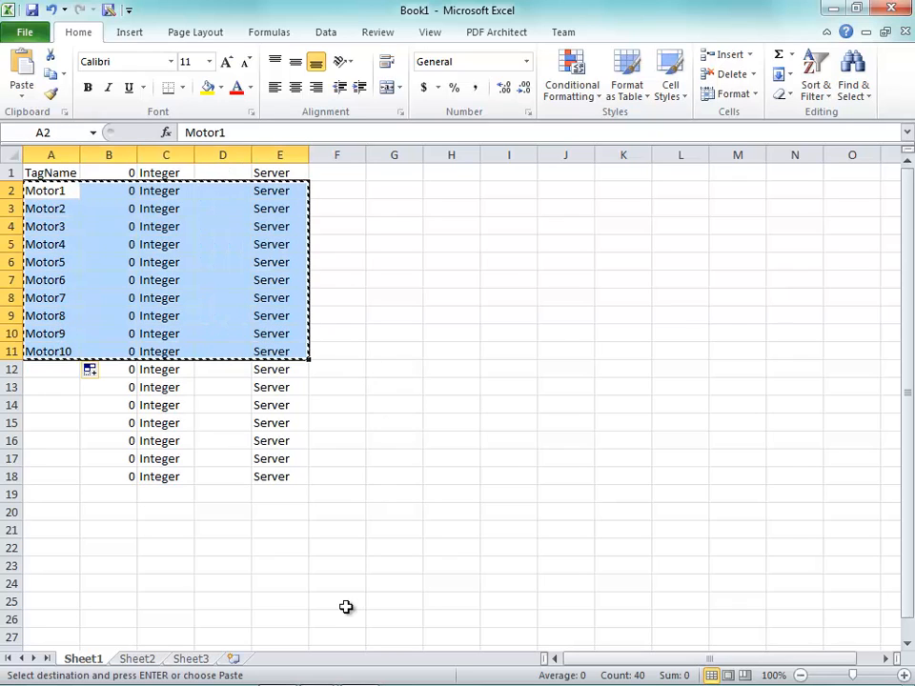
{"action": "mouse_move", "coordinate": [347, 671]}
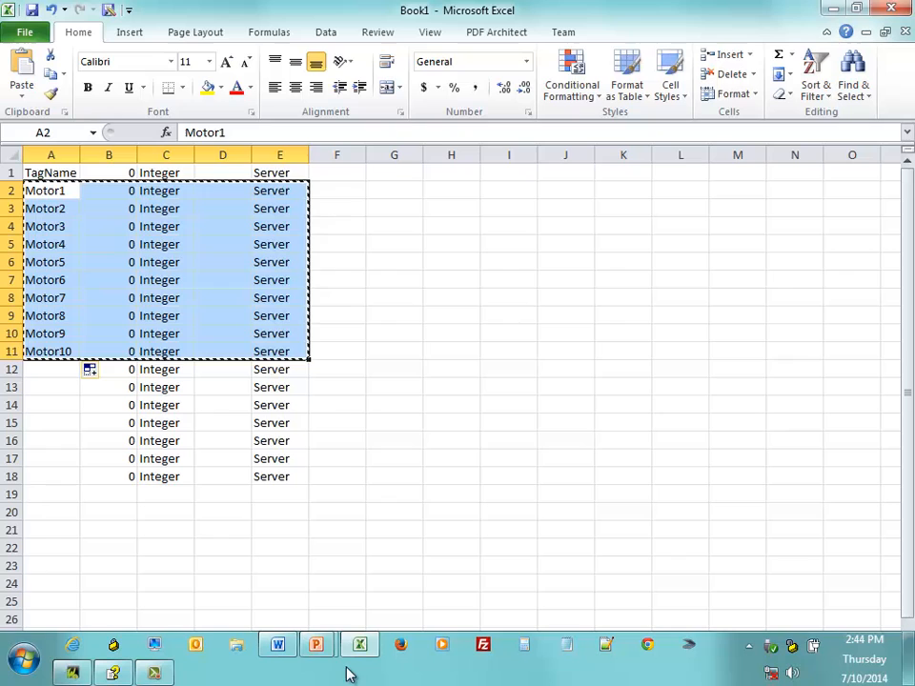
{"action": "left_click", "coordinate": [72, 673]}
{"action": "left_click", "coordinate": [307, 227]}
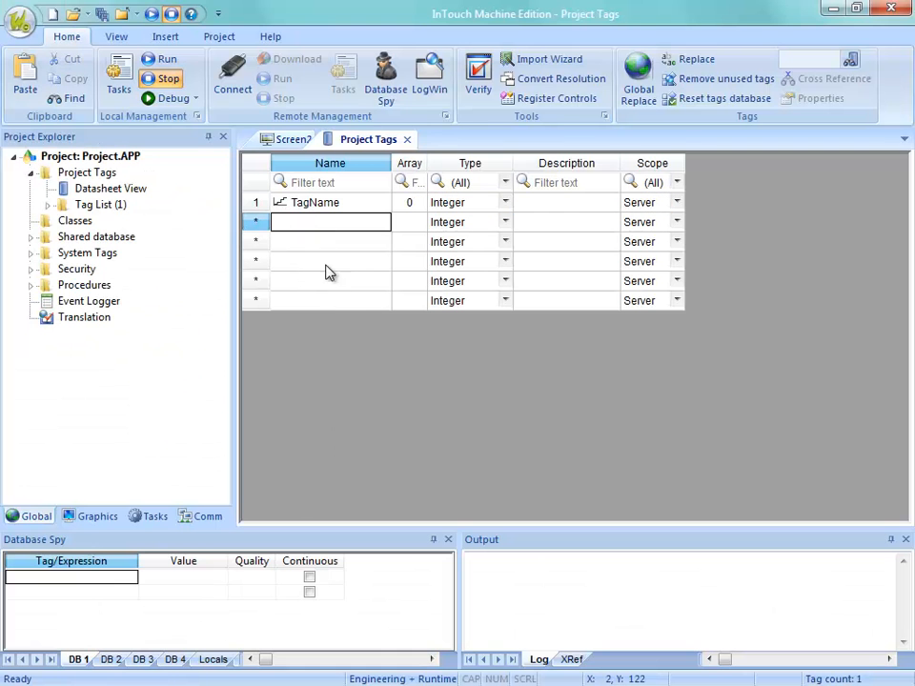
{"action": "right_click", "coordinate": [317, 223]}
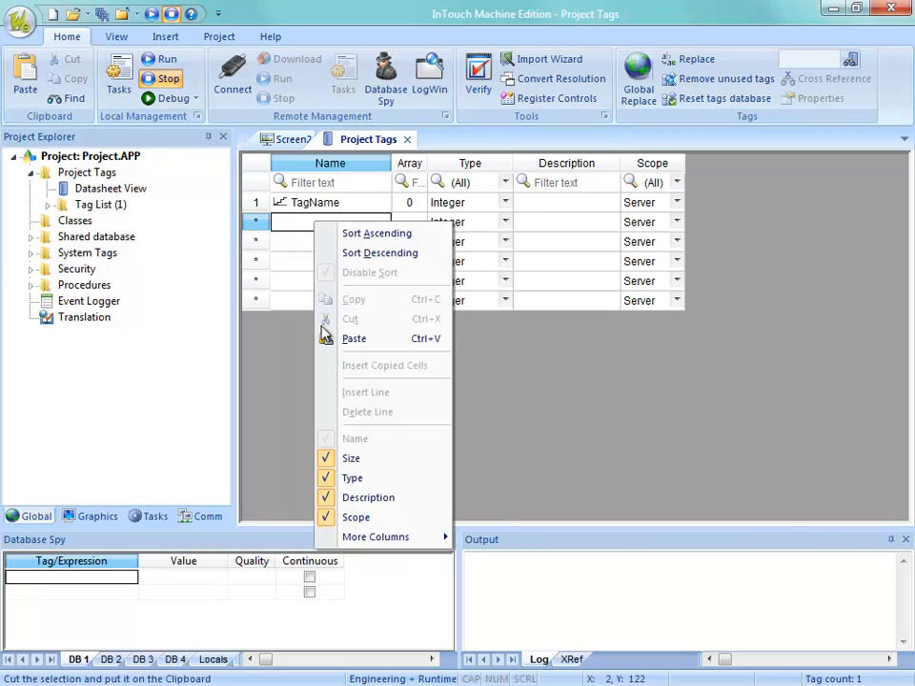
{"action": "left_click", "coordinate": [286, 385]}
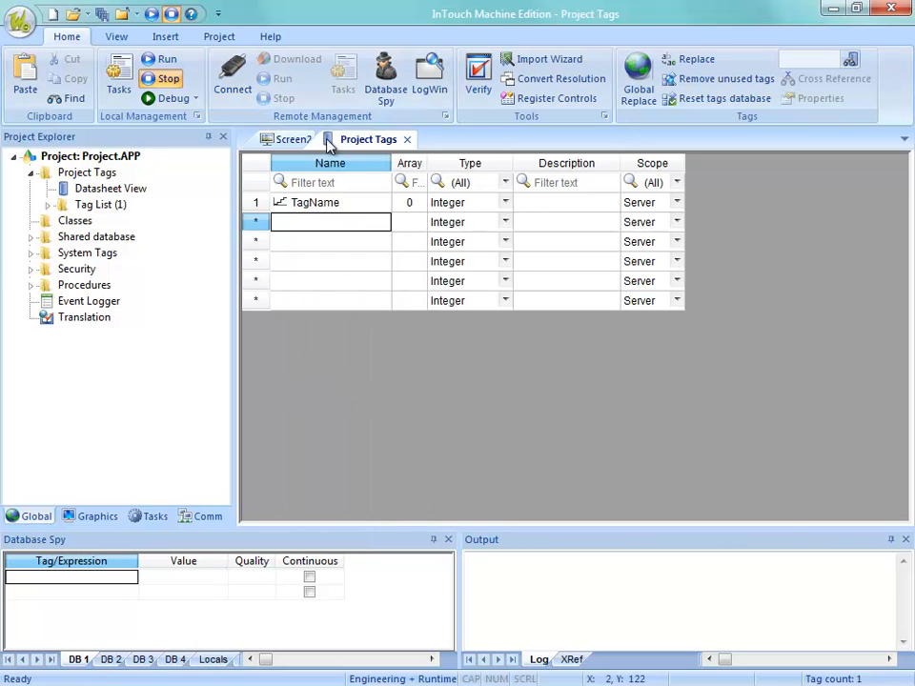
{"action": "right_click", "coordinate": [302, 229]}
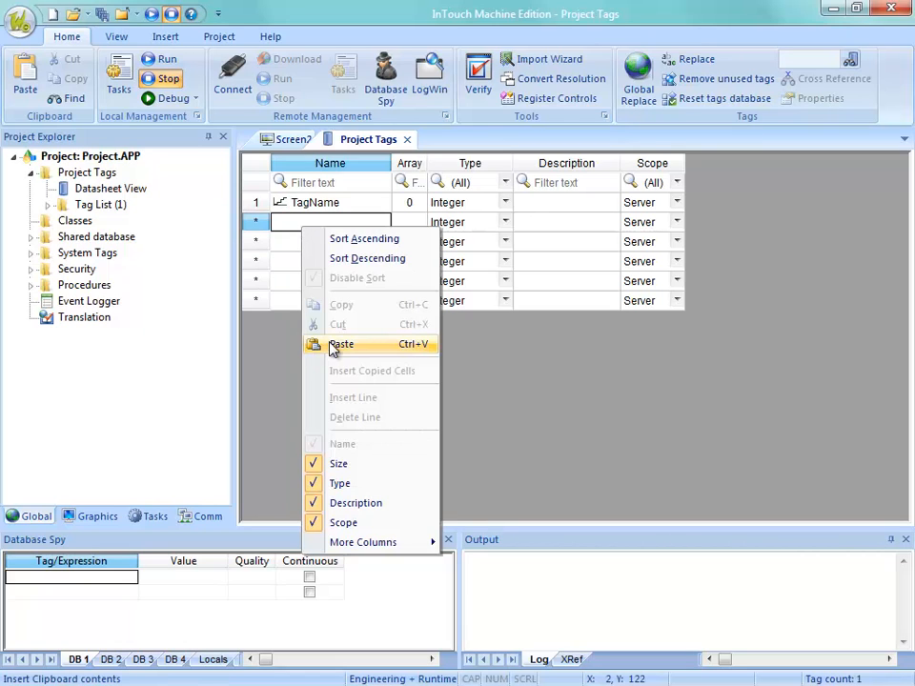
{"action": "left_click", "coordinate": [340, 344]}
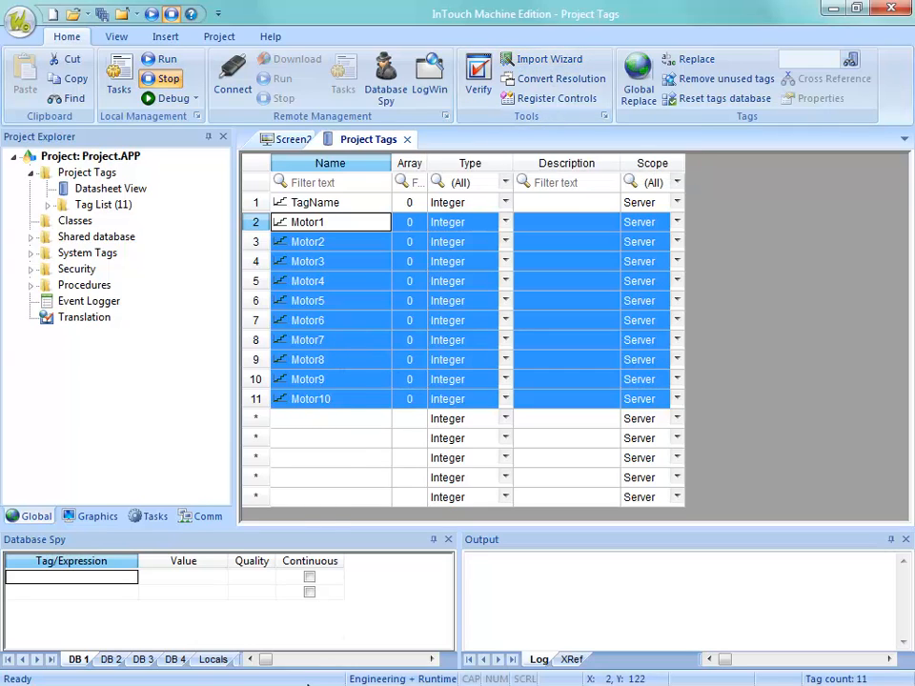
Restore the InTouch Machine Edition window to a smaller size, switch to Excel and close it.
{"action": "double_click", "coordinate": [445, 24]}
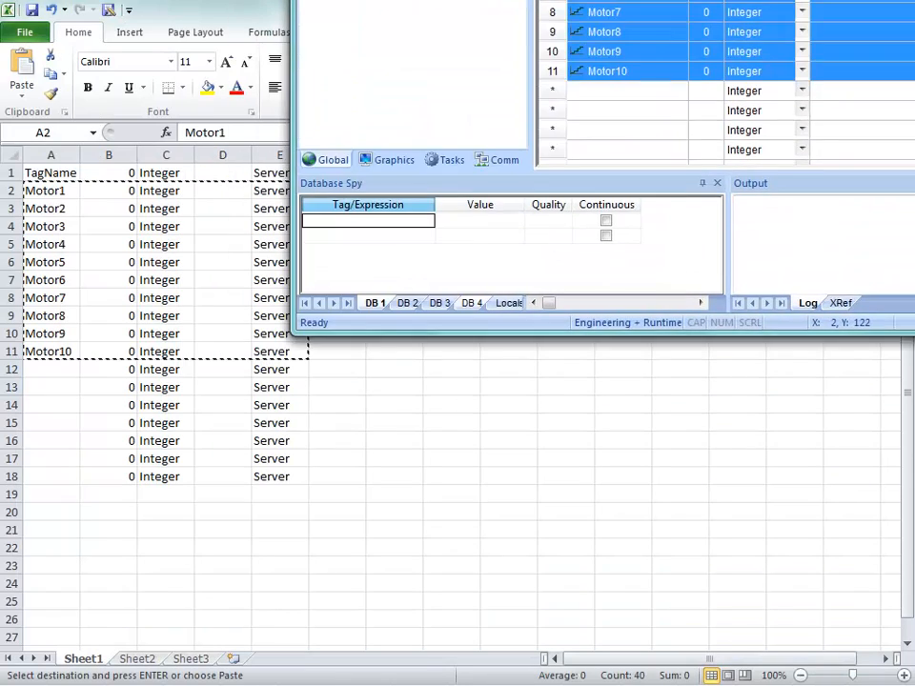
{"action": "left_click_drag", "start_coordinate": [458, 2], "coordinate": [458, 0]}
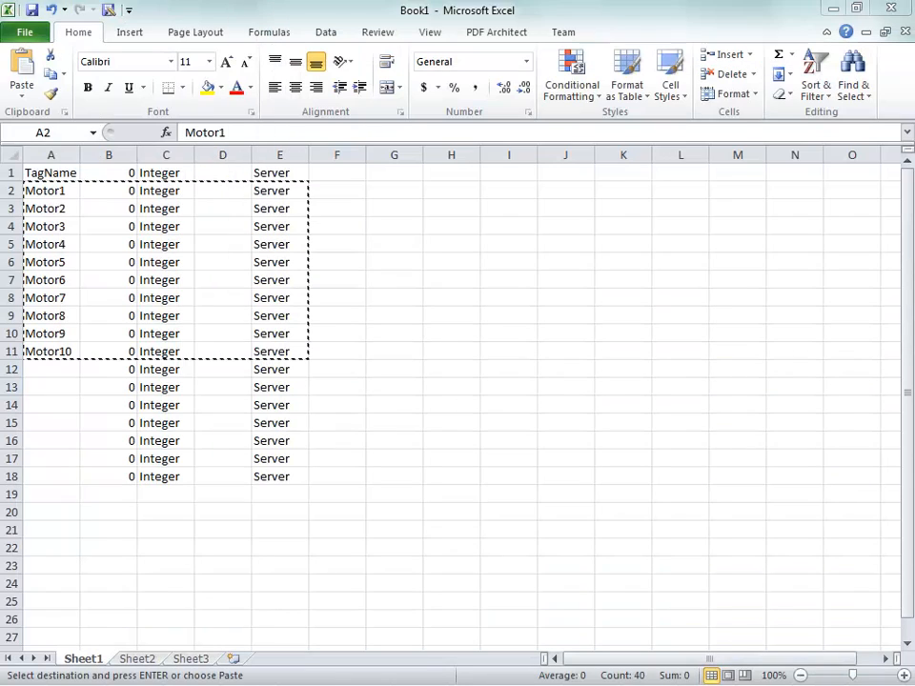
{"action": "left_click", "coordinate": [891, 8]}
{"action": "left_click", "coordinate": [439, 371]}
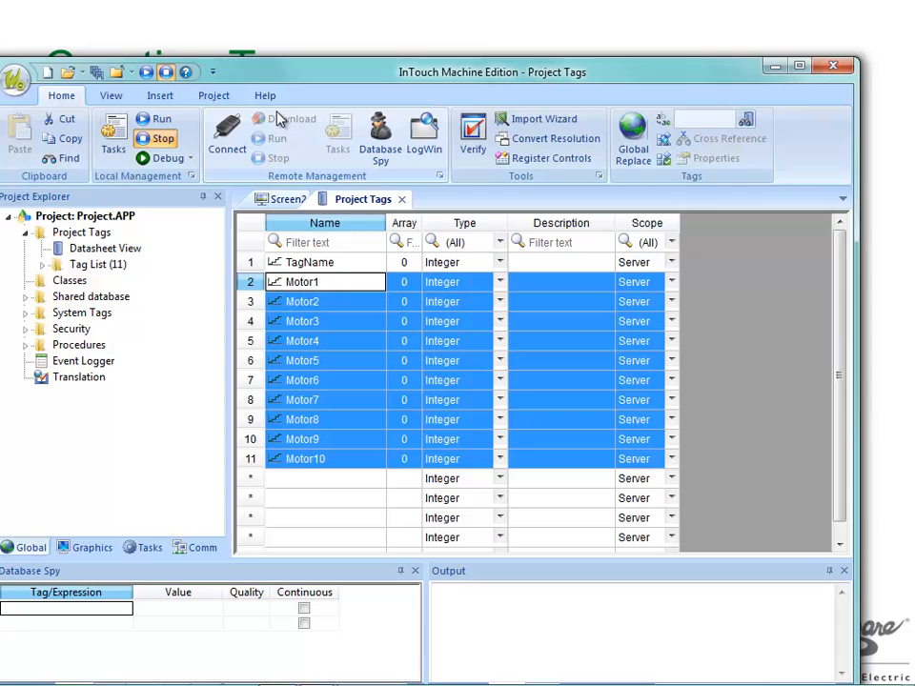
Return to the Project Tags datasheet, clear the multi-row selection and review Motor1's scope options, keeping Server.
{"action": "left_click", "coordinate": [370, 383]}
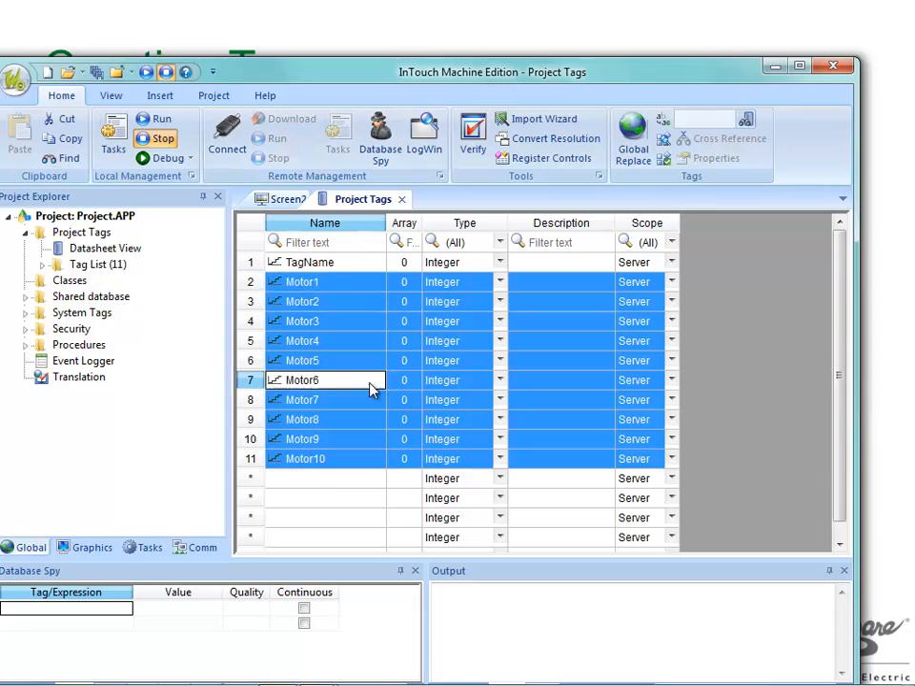
{"action": "left_click", "coordinate": [370, 384]}
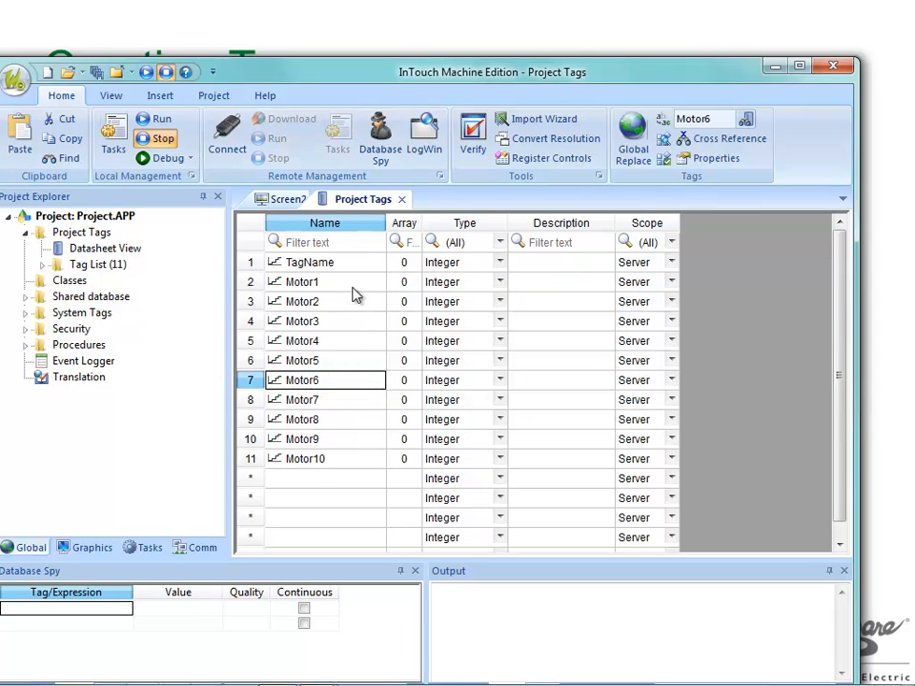
{"action": "left_click", "coordinate": [664, 285]}
{"action": "left_click", "coordinate": [669, 284]}
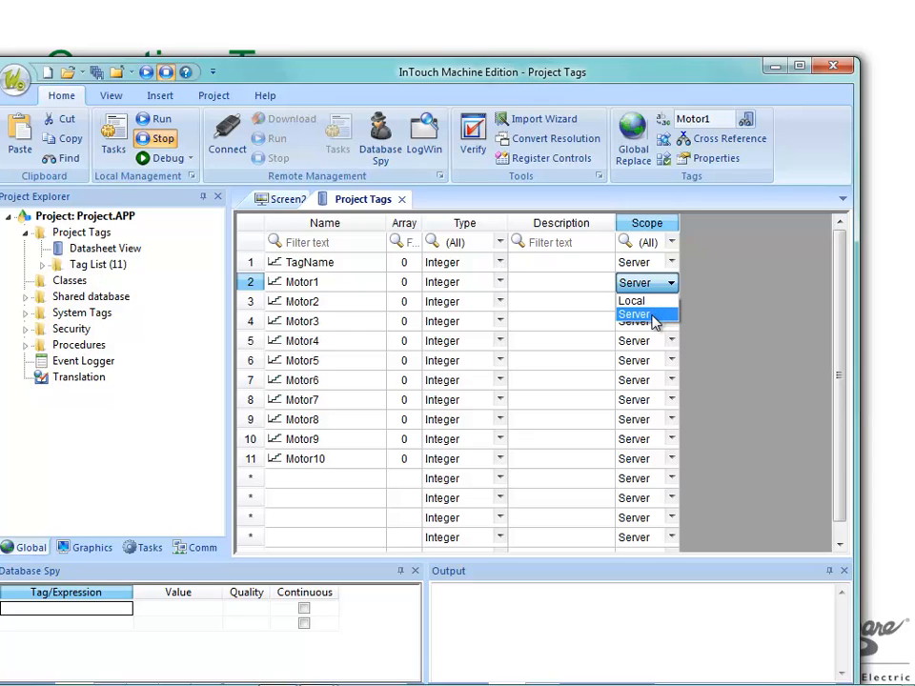
{"action": "left_click", "coordinate": [654, 321]}
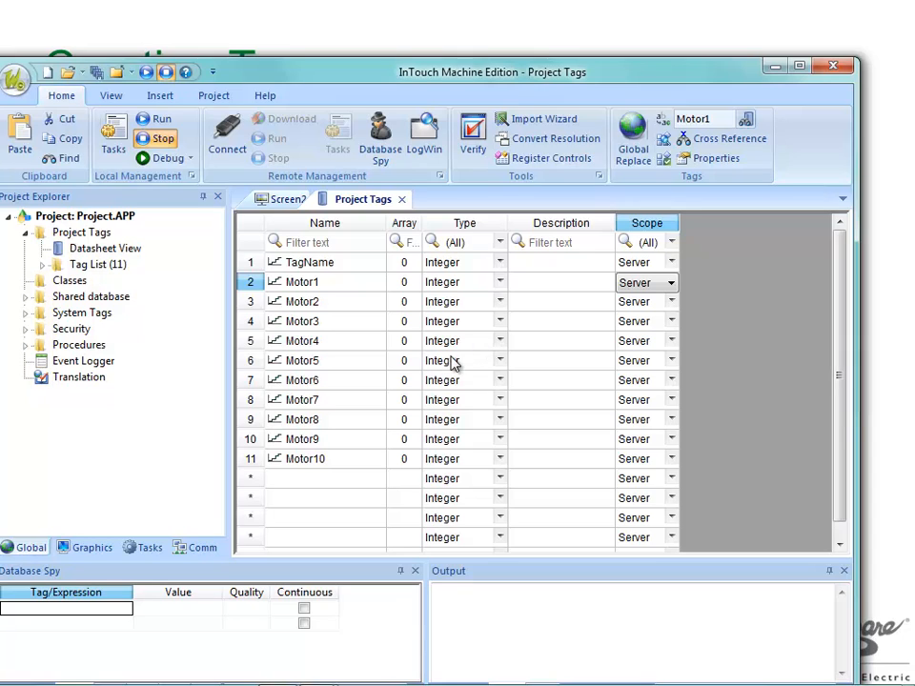
Try Local as the scope of the Motor1 tag and set it back to Server.
{"action": "left_click", "coordinate": [669, 284]}
{"action": "left_click", "coordinate": [663, 301]}
{"action": "left_click", "coordinate": [670, 286]}
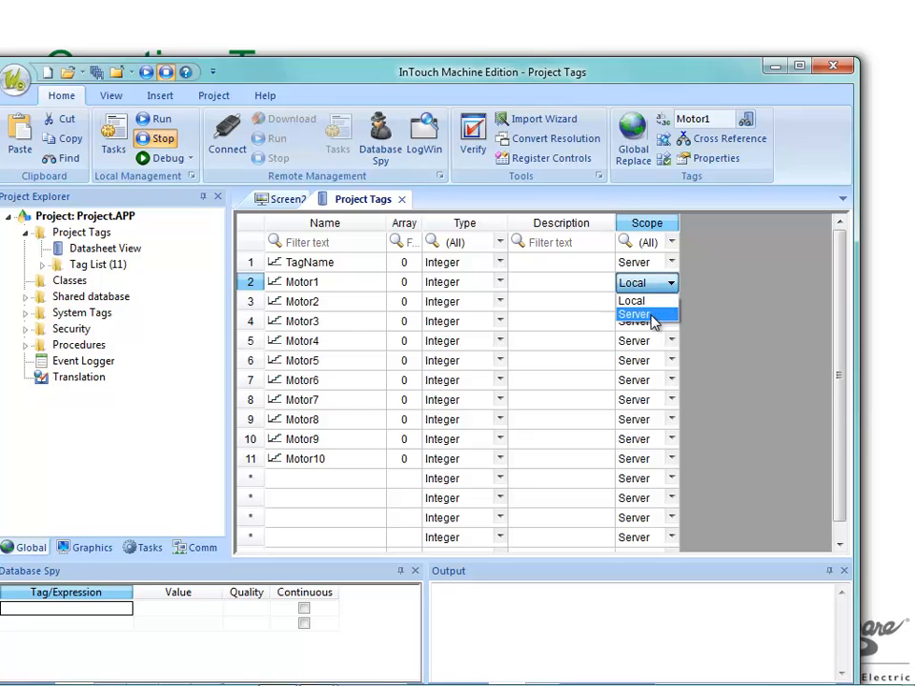
{"action": "left_click", "coordinate": [652, 315]}
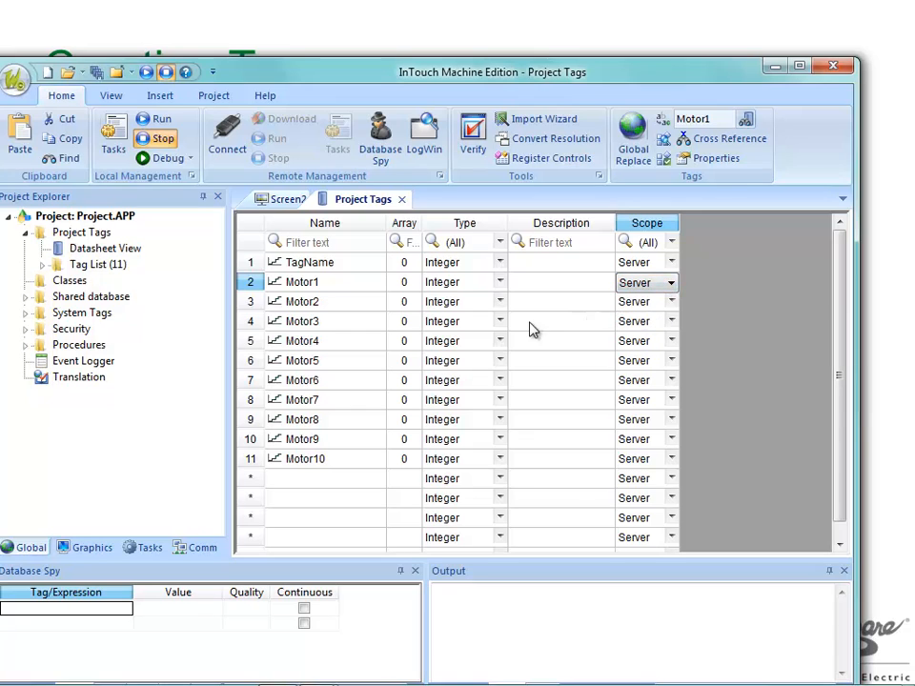
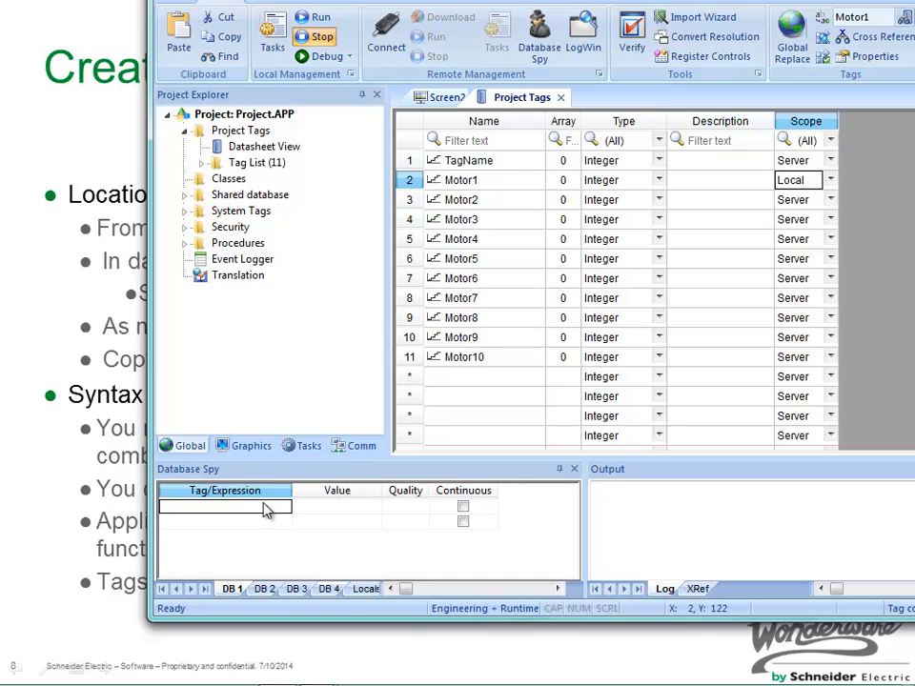
Enter AutoMode, automode and AUTOMODE as expressions in the first three rows of the Database Spy.
{"action": "left_click", "coordinate": [265, 506]}
{"action": "type", "text": "Aut"}
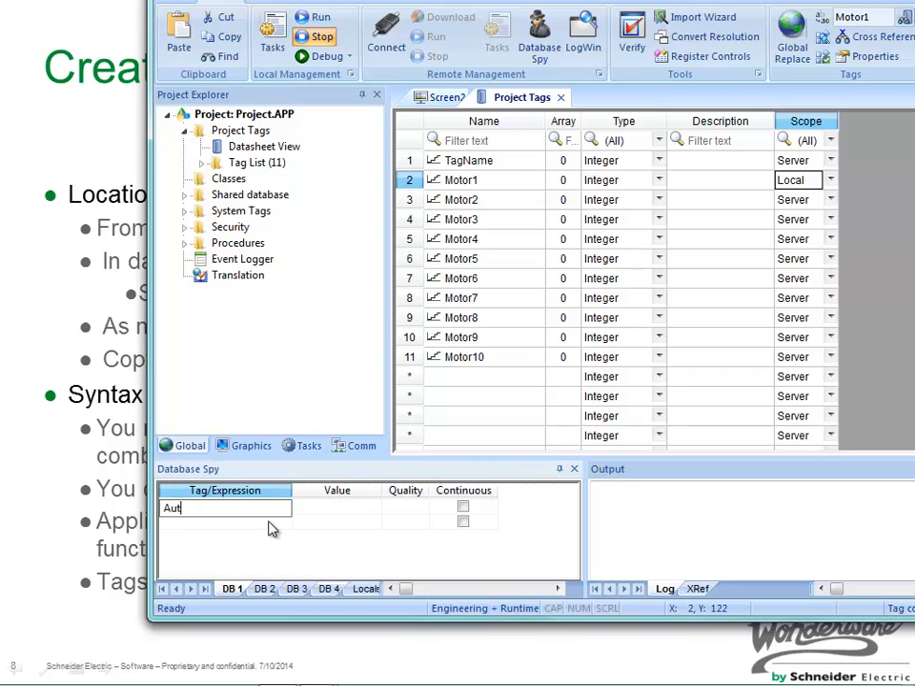
{"action": "type", "text": "oMode"}
{"action": "key", "text": "Return"}
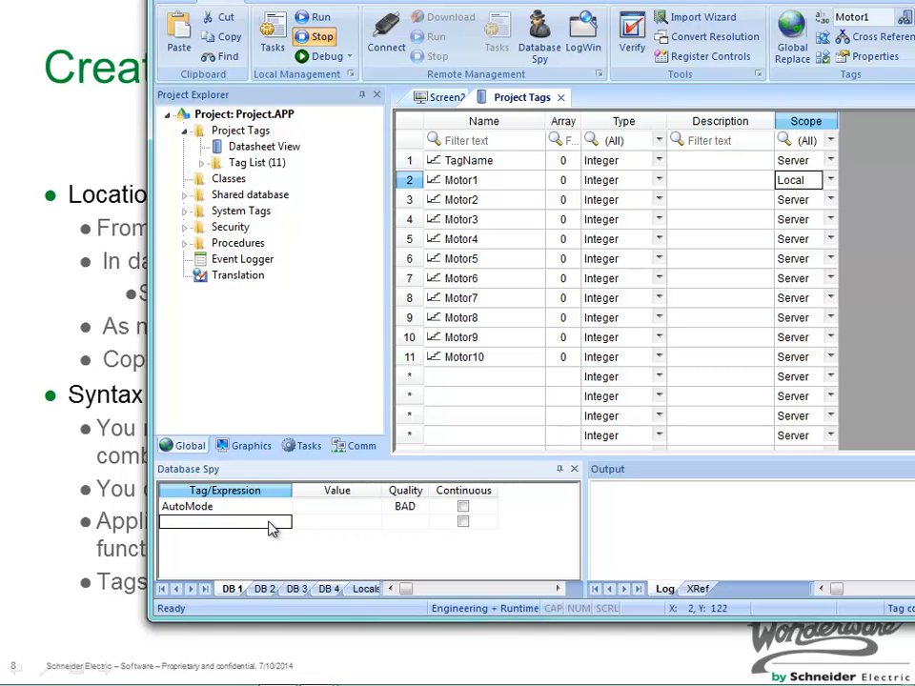
{"action": "type", "text": "automo"}
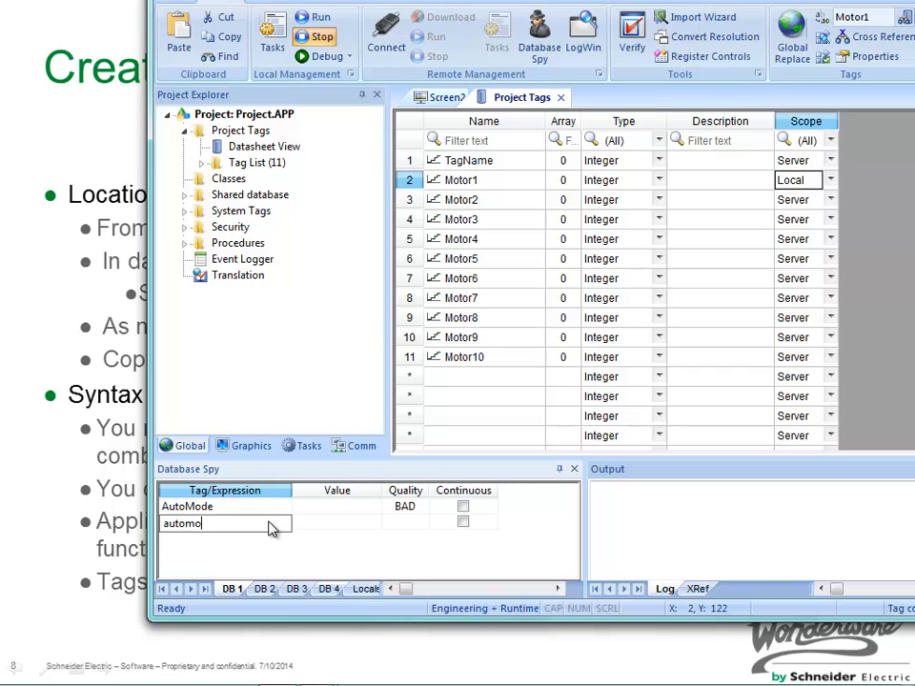
{"action": "type", "text": "de"}
{"action": "key", "text": "Return"}
{"action": "type", "text": "AU"}
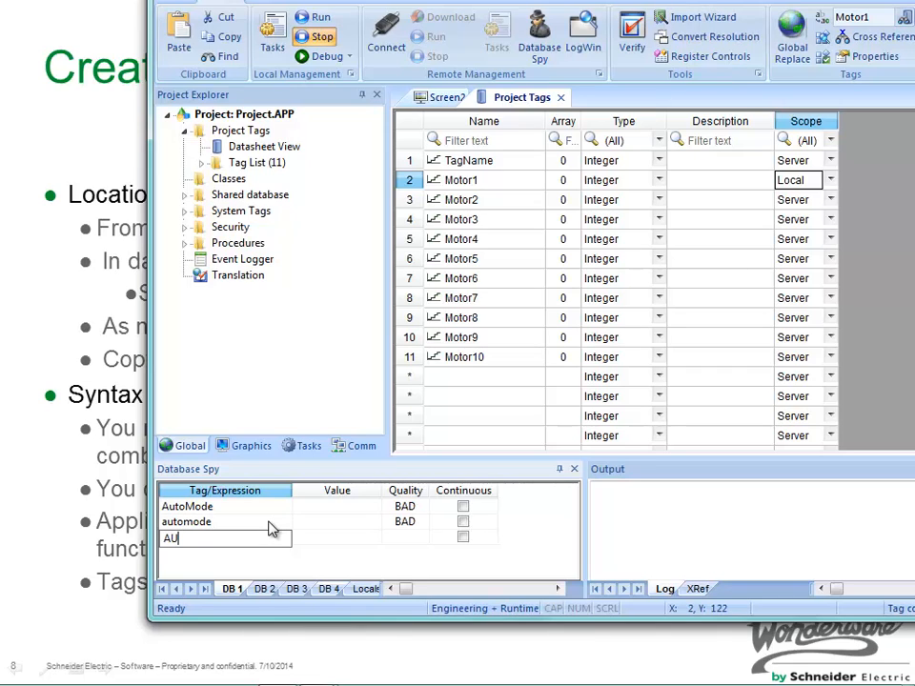
{"action": "type", "text": "TOMODE"}
{"action": "key", "text": "Return"}
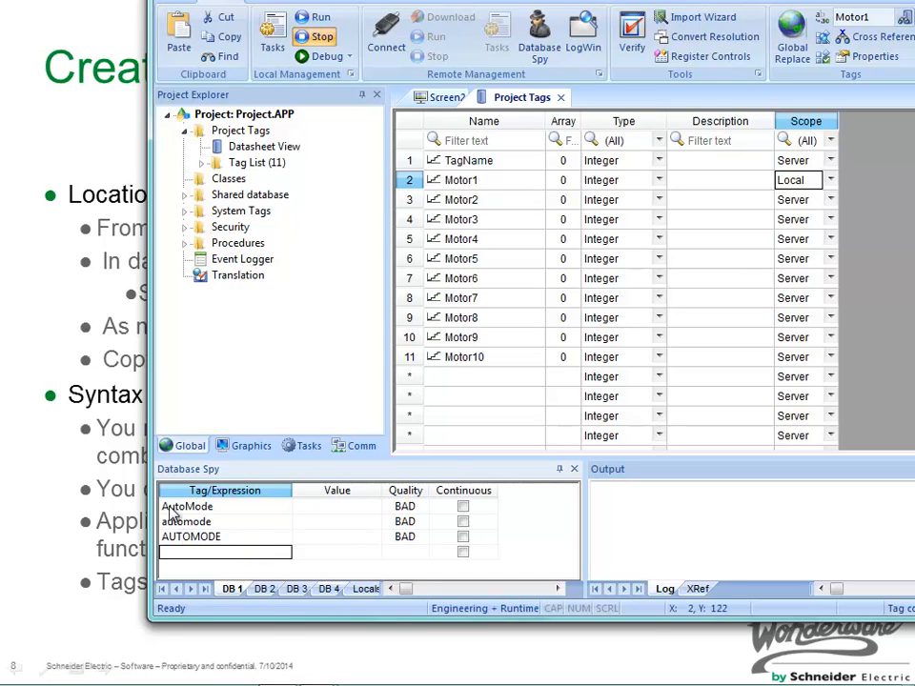
Enter Auto_Mode as the expression in the fourth row of the Database Spy.
{"action": "left_click", "coordinate": [185, 557]}
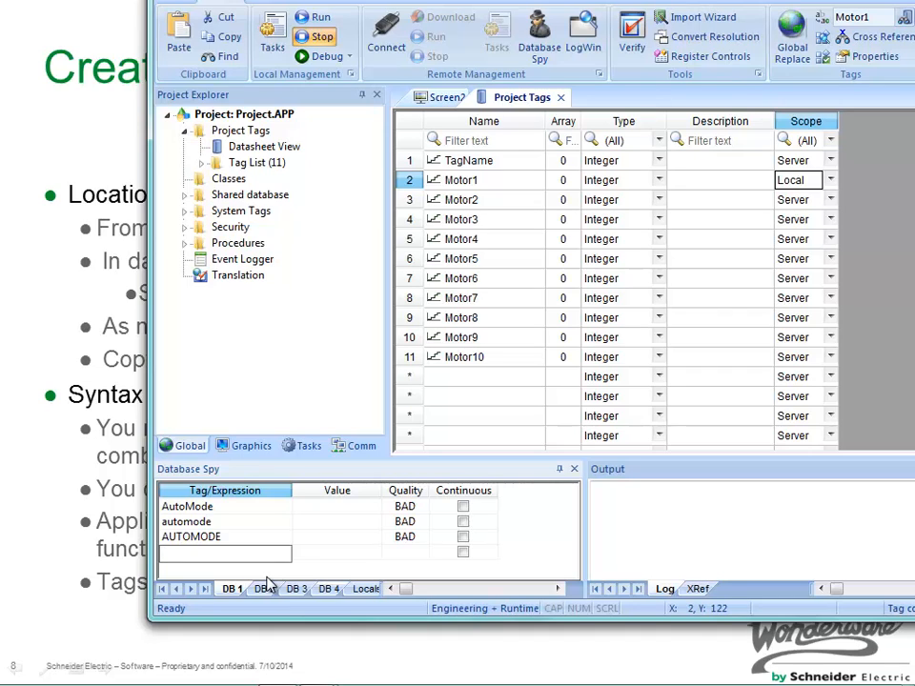
{"action": "type", "text": "Auto_Mode"}
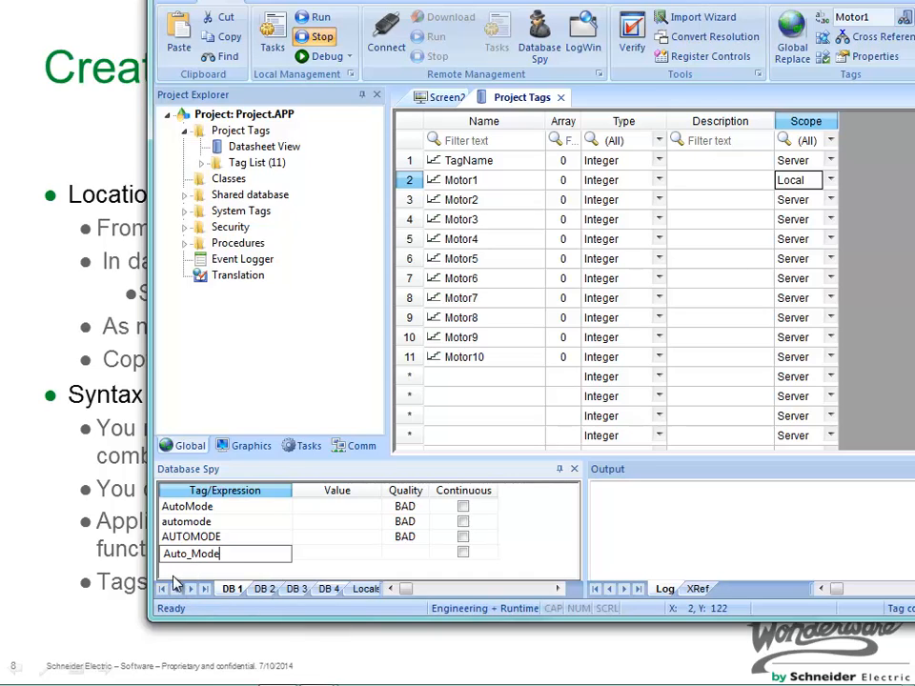
Switch to the presentation, advance to the Tag Properties slide and return to InTouch Machine Edition.
{"action": "key", "text": "alt+Tab"}
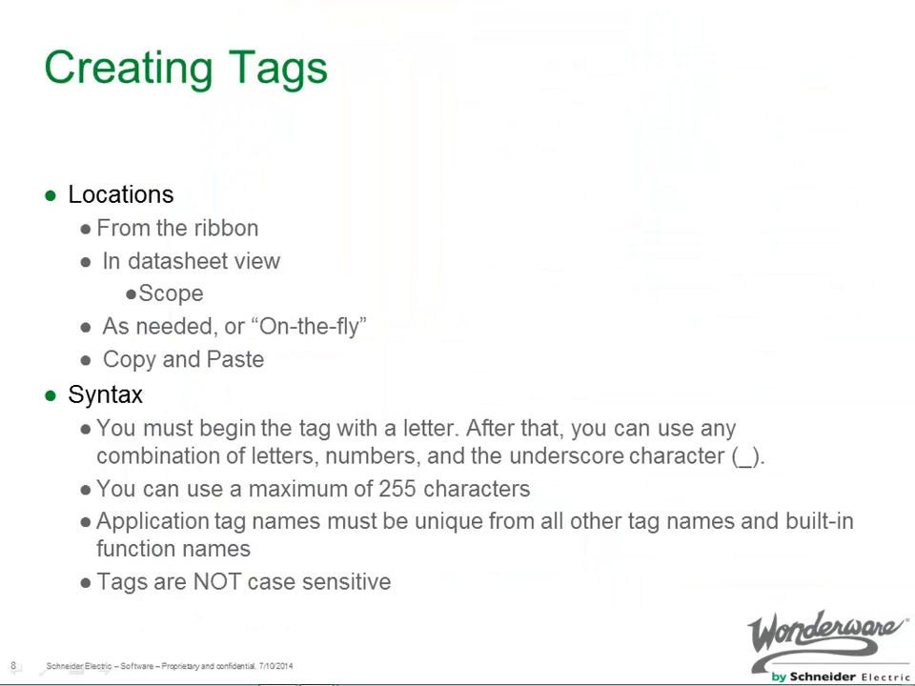
{"action": "left_click", "coordinate": [365, 367]}
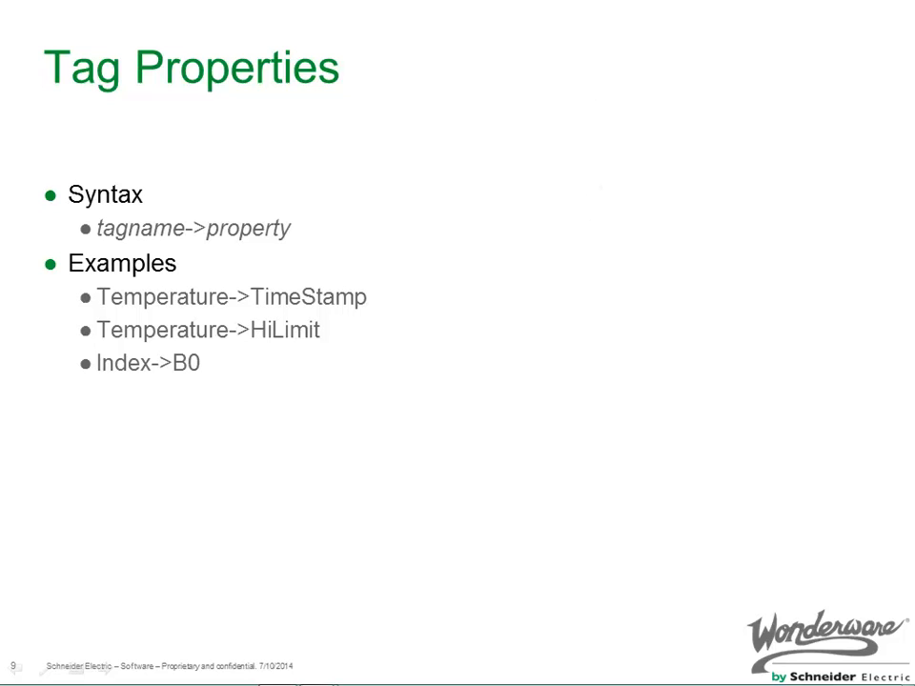
{"action": "key", "text": "alt+Tab"}
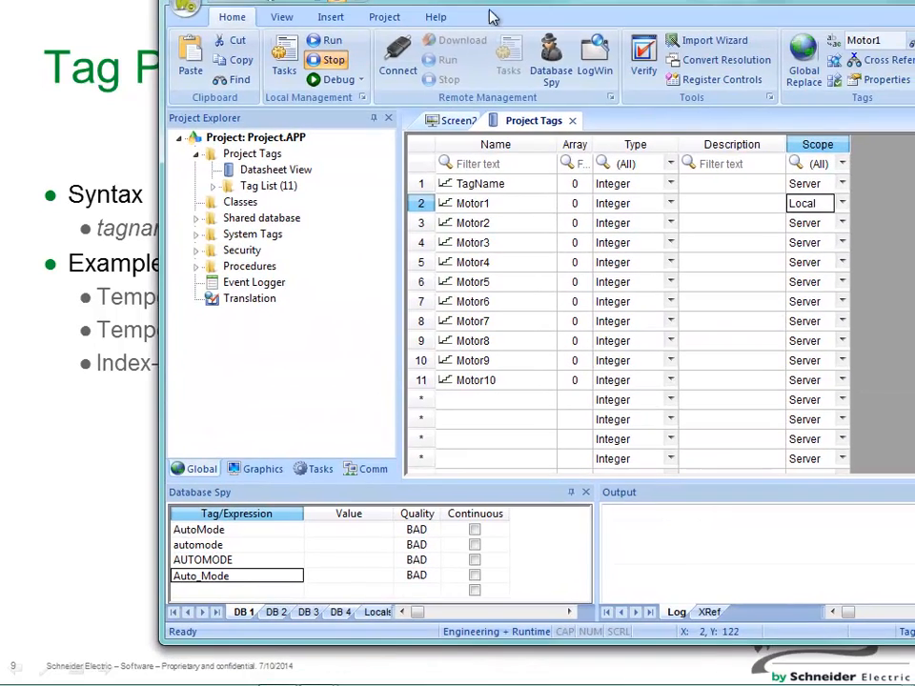
Add a tag named Automode in the first empty row of the Project Tags datasheet.
{"action": "left_click", "coordinate": [484, 405]}
{"action": "type", "text": "Au"}
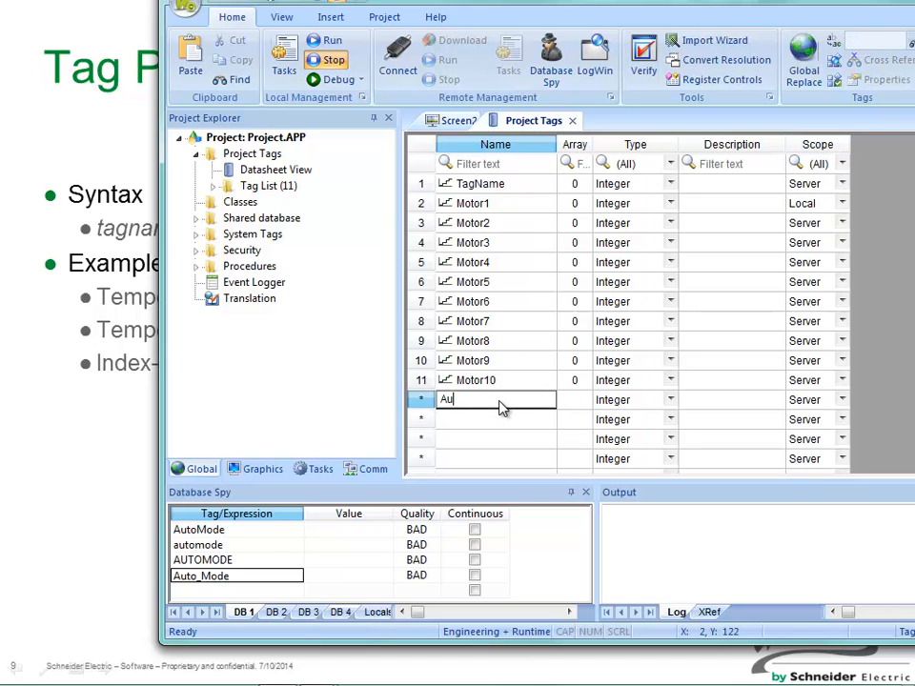
{"action": "type", "text": "tomode"}
{"action": "key", "text": "Return"}
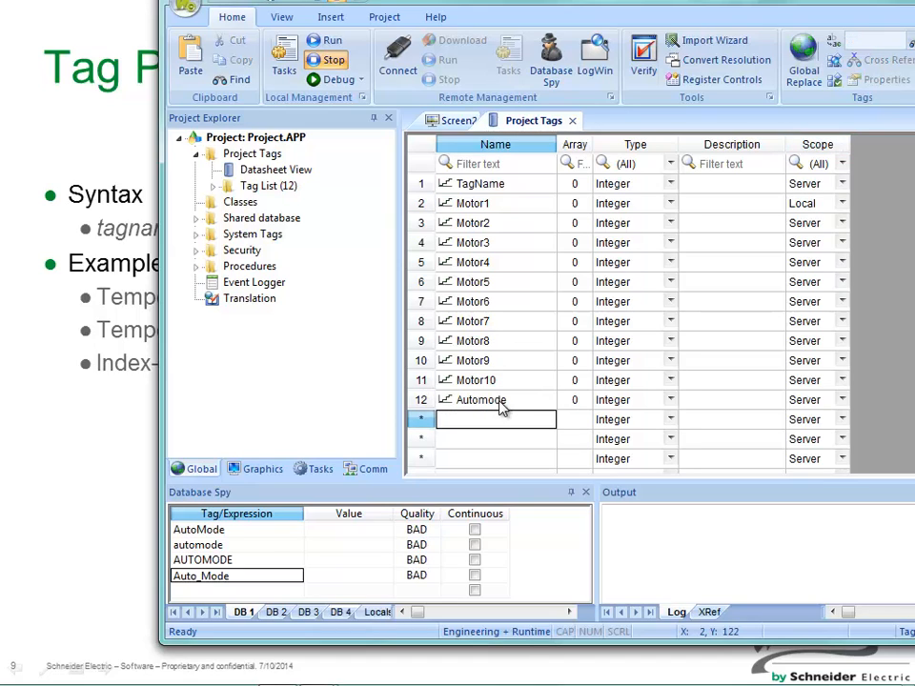
Turn on continuous updating for all four Database Spy expressions and delete the Auto_Mode row.
{"action": "left_click", "coordinate": [474, 530]}
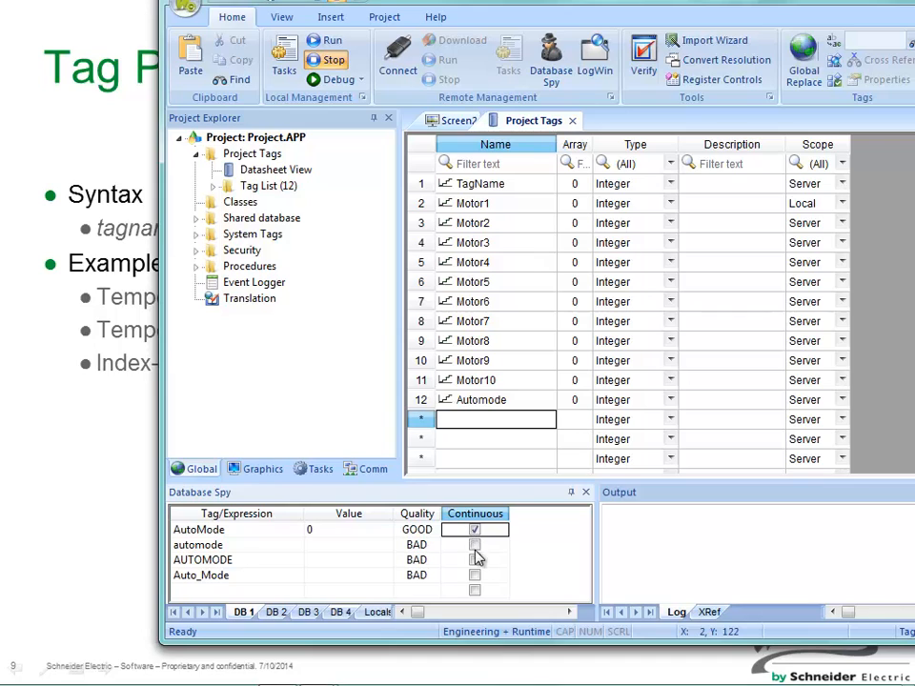
{"action": "left_click", "coordinate": [475, 545]}
{"action": "left_click", "coordinate": [475, 560]}
{"action": "left_click", "coordinate": [475, 575]}
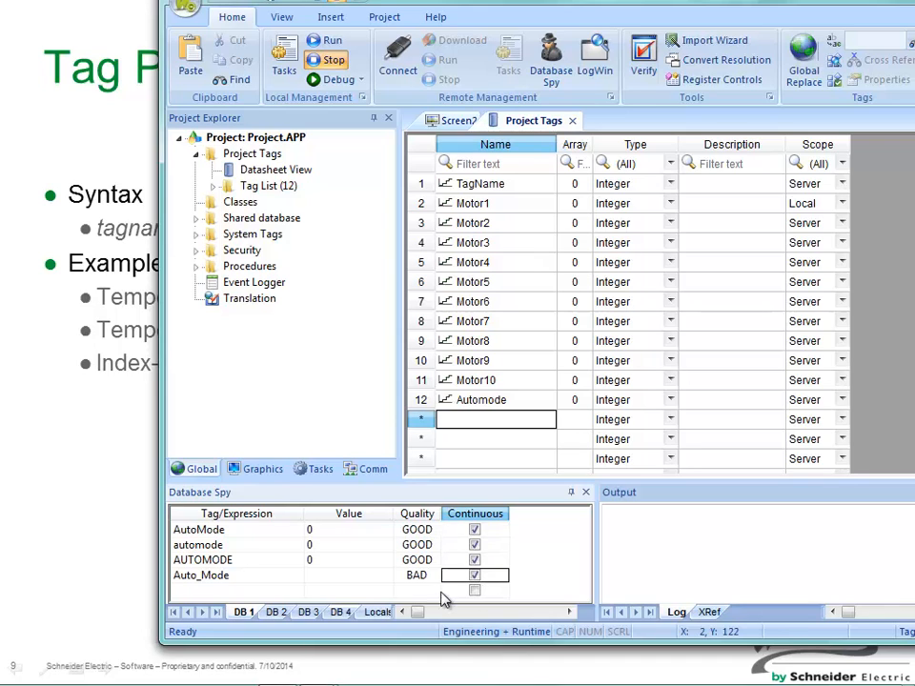
{"action": "right_click", "coordinate": [203, 576]}
{"action": "left_click", "coordinate": [247, 549]}
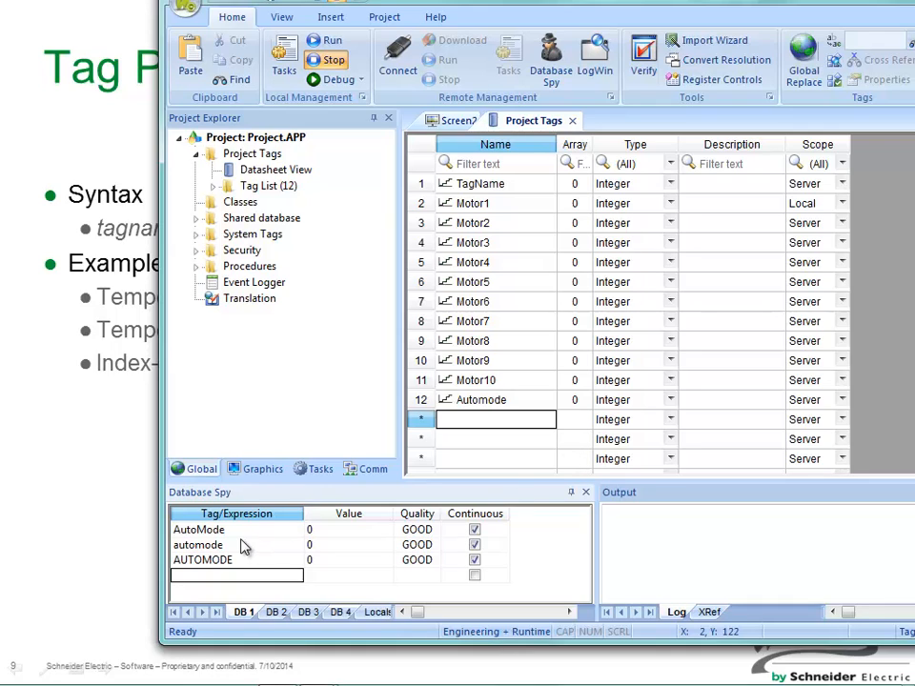
Set the value of AutoMode to 123 in the Database Spy.
{"action": "left_click", "coordinate": [316, 530]}
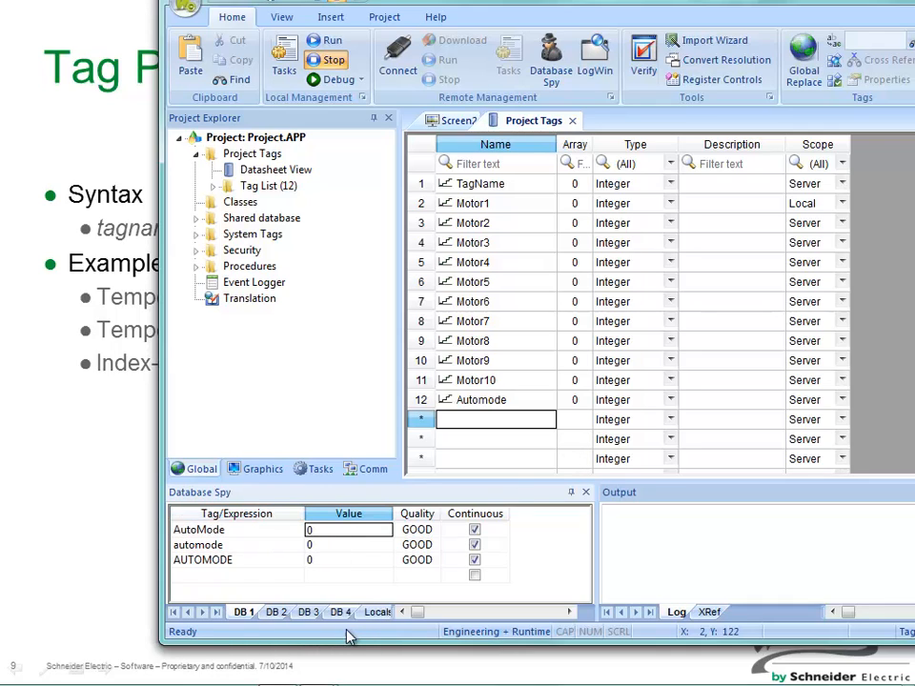
{"action": "type", "text": "123"}
{"action": "key", "text": "Return"}
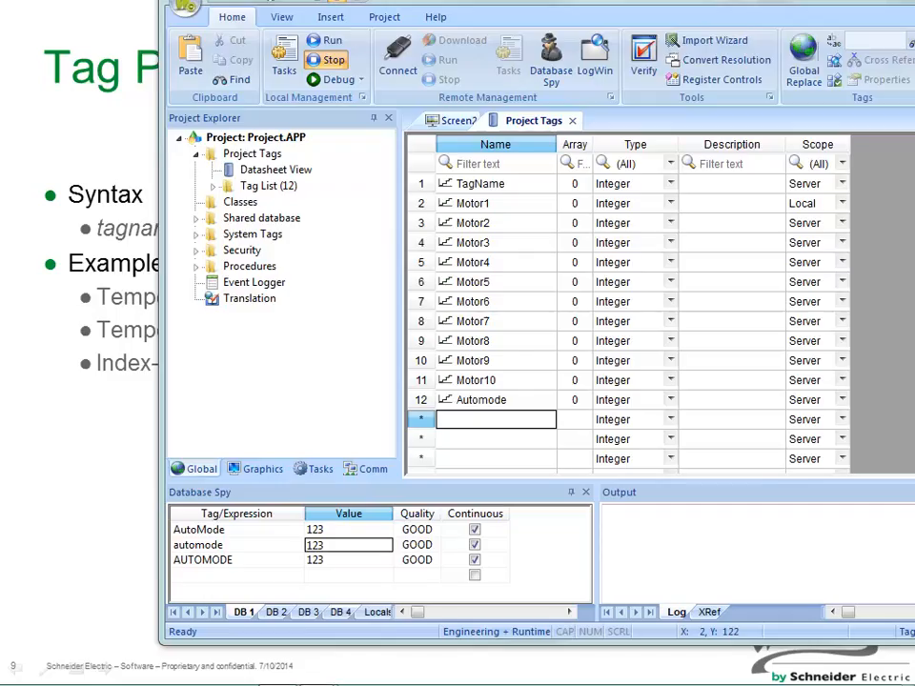
Open the Technical Reference help and display List of tag properties under Tags and the Project Database.
{"action": "key", "text": "F1"}
{"action": "left_click_drag", "start_coordinate": [409, 34], "coordinate": [365, 73]}
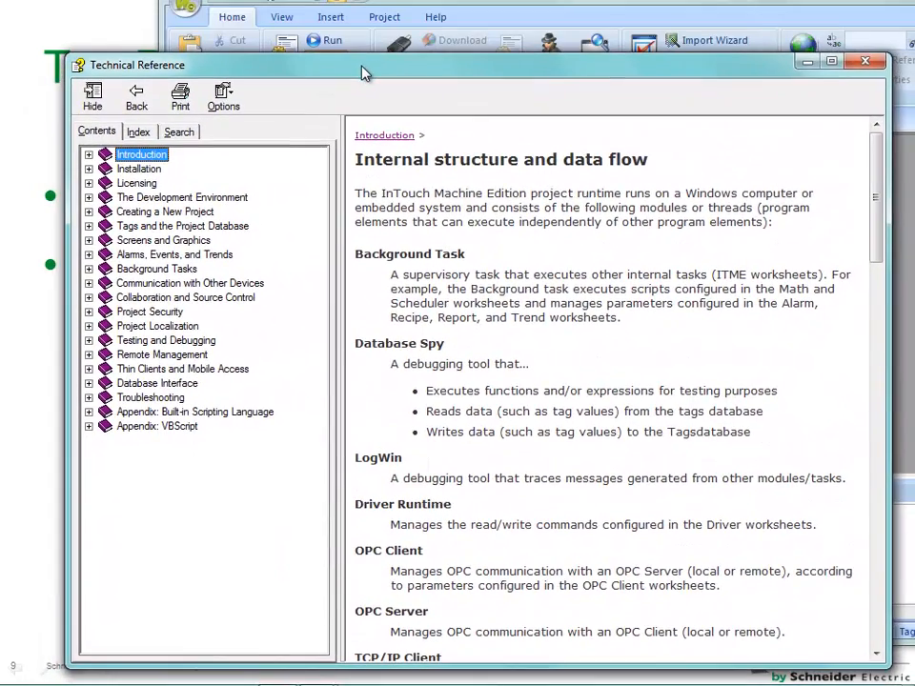
{"action": "left_click", "coordinate": [89, 226]}
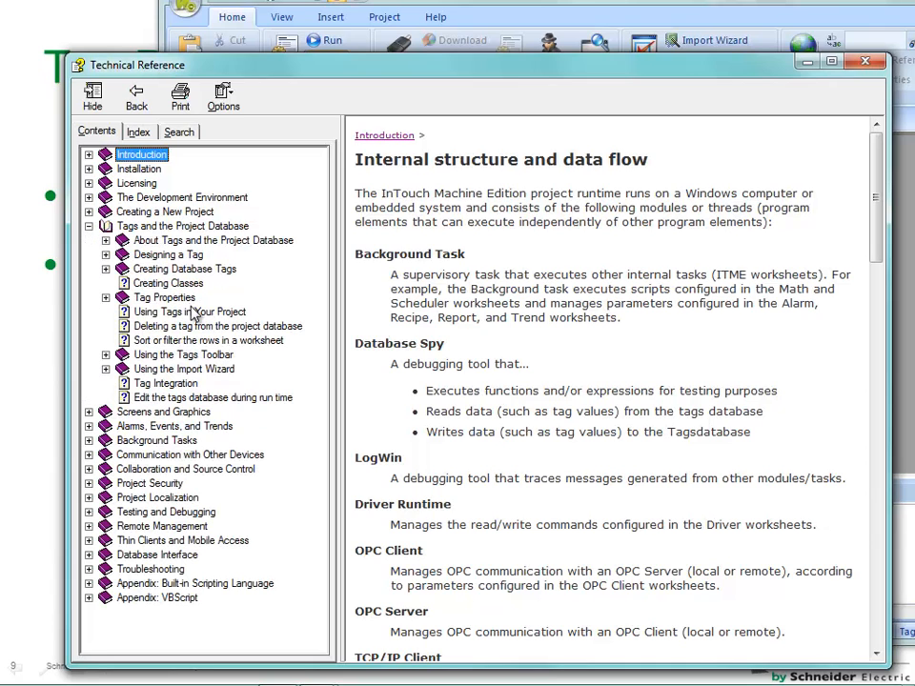
{"action": "left_click", "coordinate": [181, 299]}
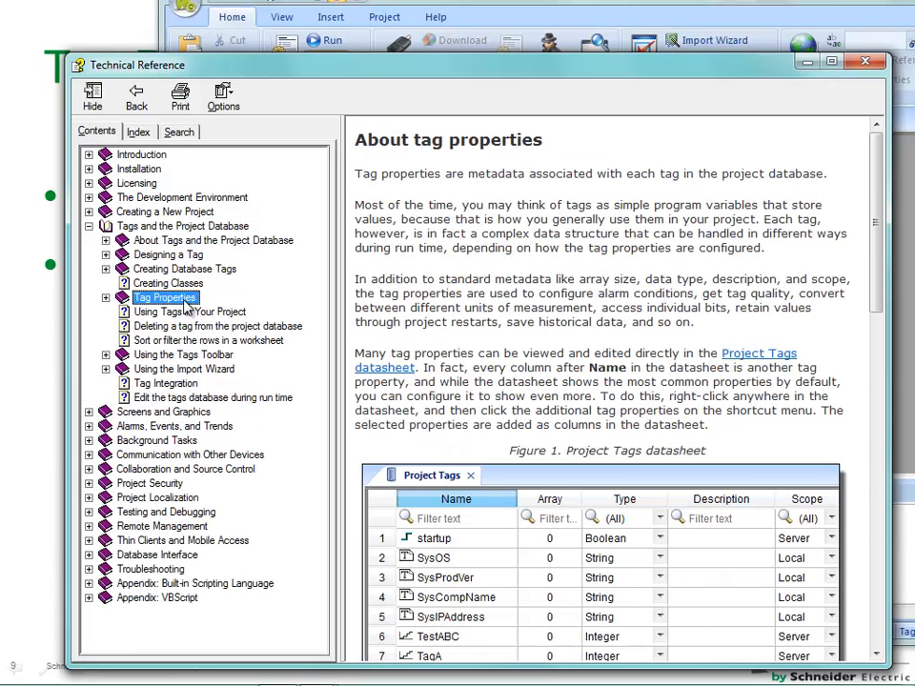
{"action": "left_click", "coordinate": [107, 299]}
{"action": "left_click", "coordinate": [188, 355]}
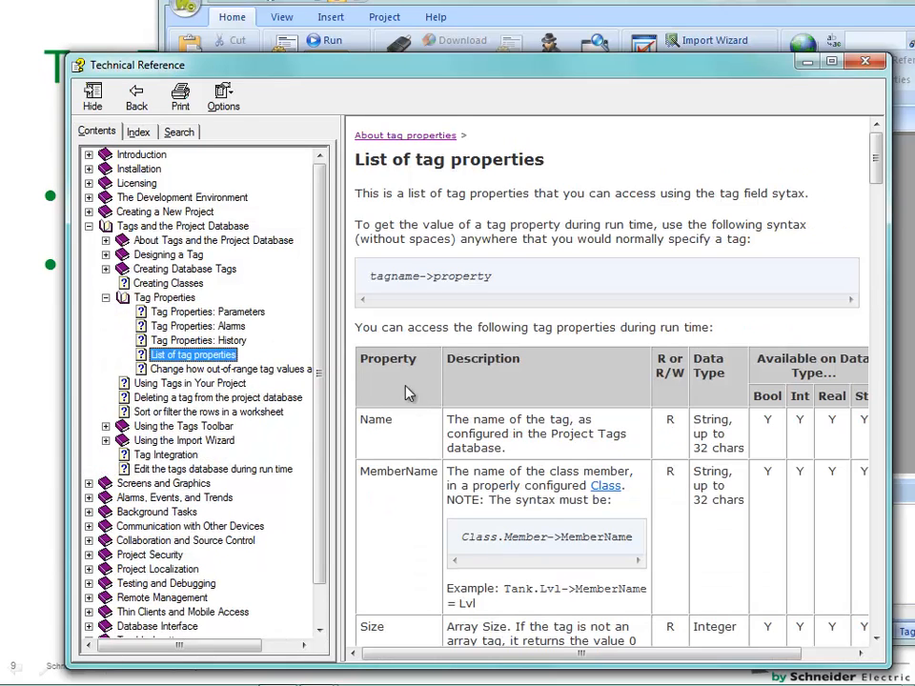
Examine the tag property list, including TimeStamp, the B0 to B31 bits and the alarm limits, and minimize the help window.
{"action": "left_click", "coordinate": [428, 447]}
{"action": "scroll", "coordinate": [408, 443], "scroll_direction": "down", "scroll_amount": 5}
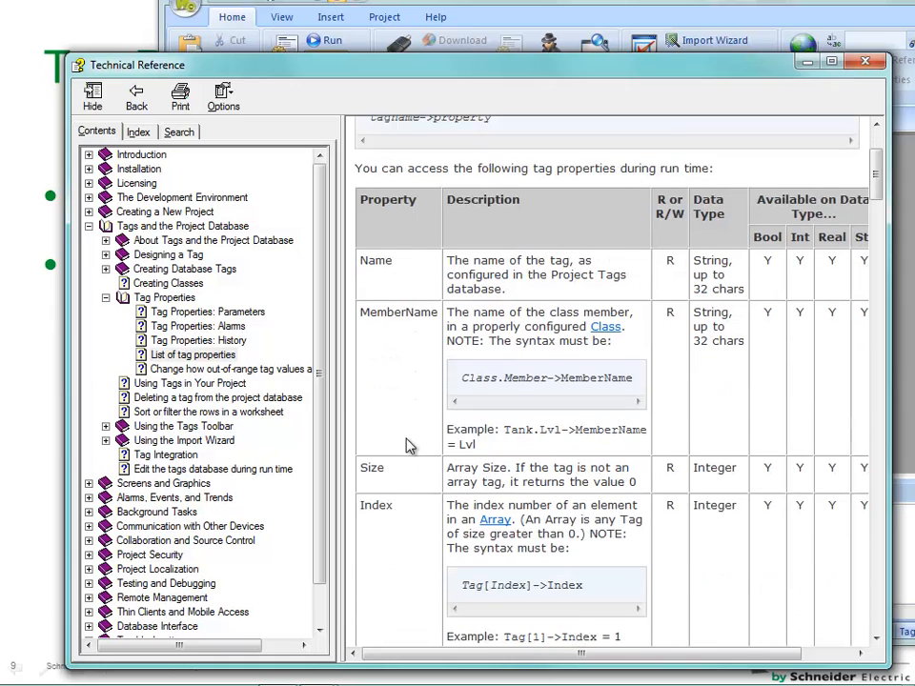
{"action": "scroll", "coordinate": [396, 422], "scroll_direction": "down", "scroll_amount": 5}
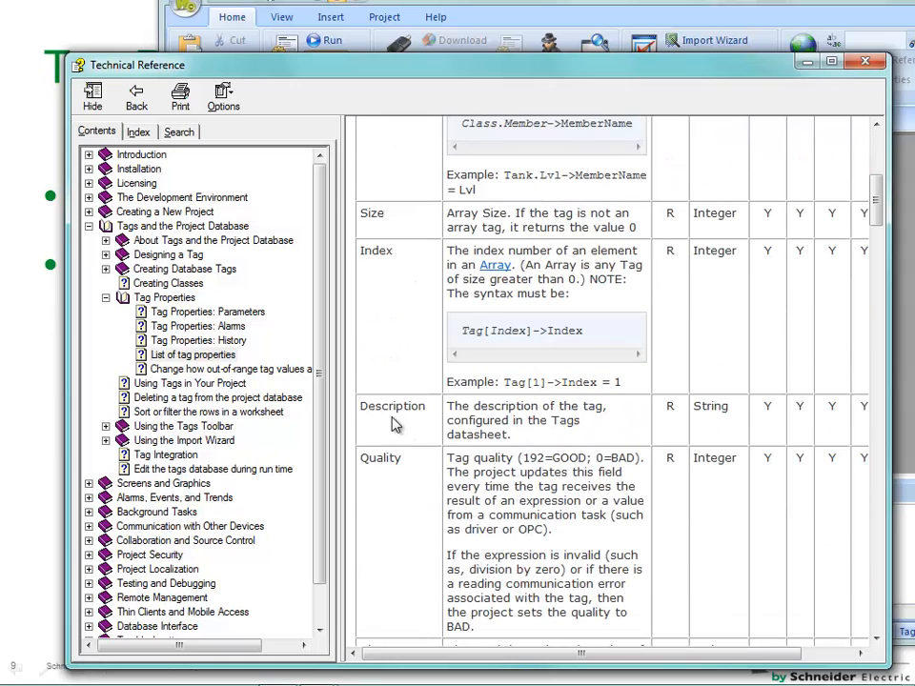
{"action": "scroll", "coordinate": [418, 495], "scroll_direction": "down", "scroll_amount": 3}
{"action": "scroll", "coordinate": [416, 494], "scroll_direction": "down", "scroll_amount": 3}
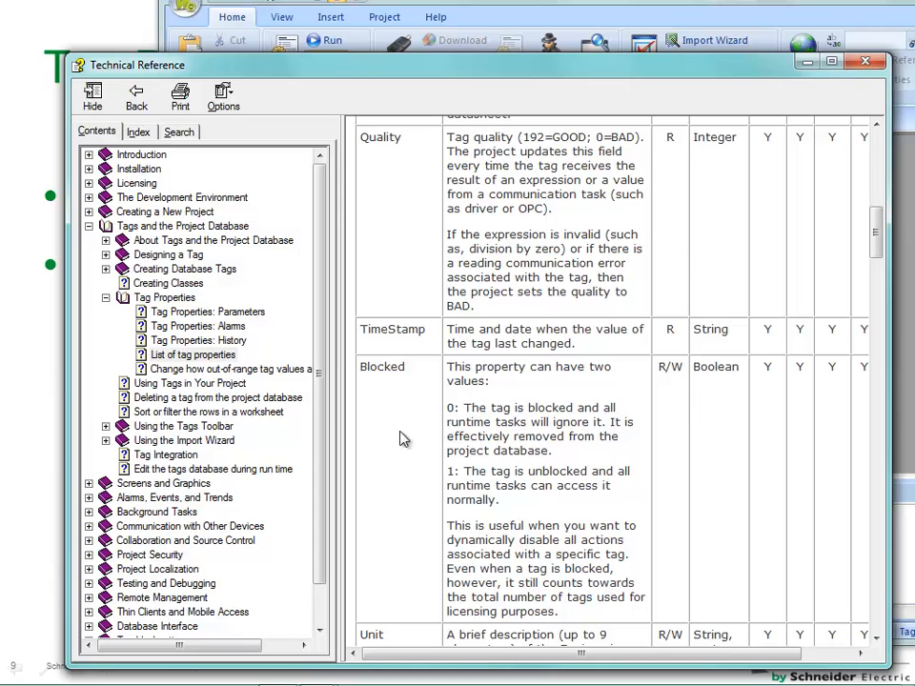
{"action": "left_click_drag", "start_coordinate": [425, 330], "coordinate": [361, 333]}
{"action": "left_click", "coordinate": [418, 436]}
{"action": "scroll", "coordinate": [422, 462], "scroll_direction": "down", "scroll_amount": 5}
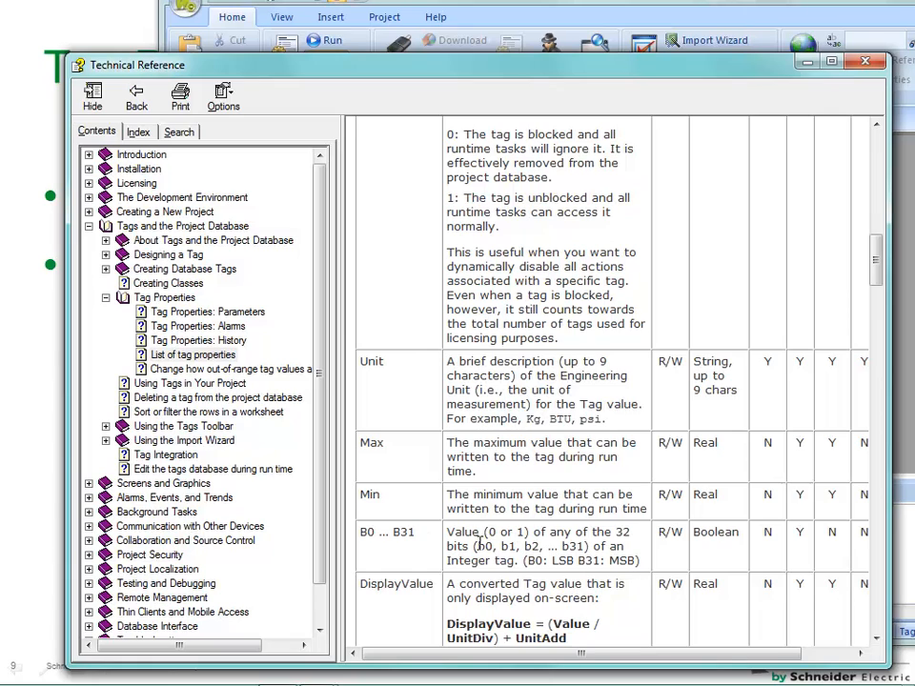
{"action": "scroll", "coordinate": [533, 546], "scroll_direction": "down", "scroll_amount": 12}
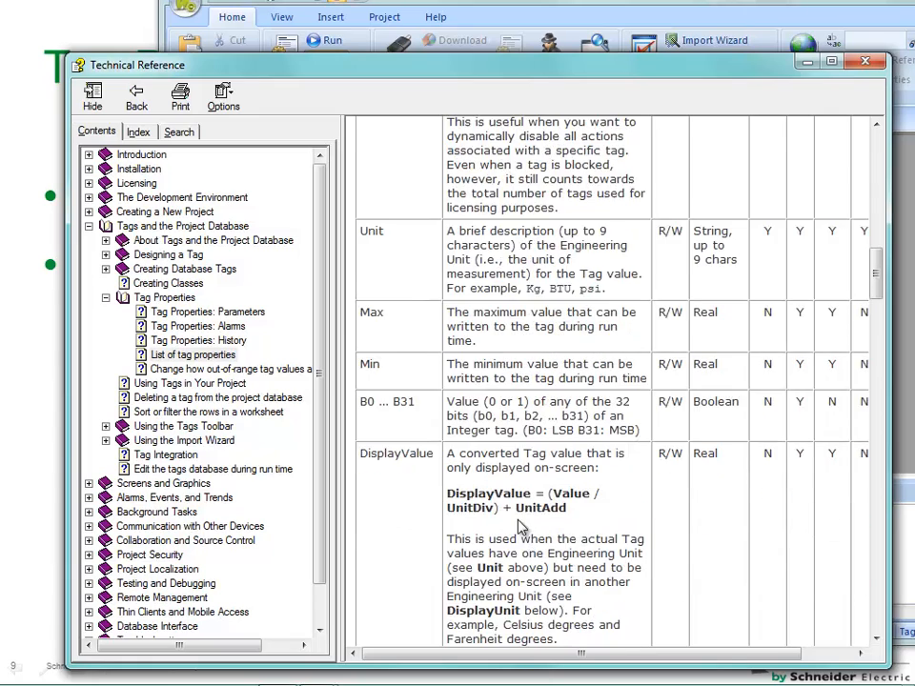
{"action": "scroll", "coordinate": [382, 377], "scroll_direction": "down", "scroll_amount": 12}
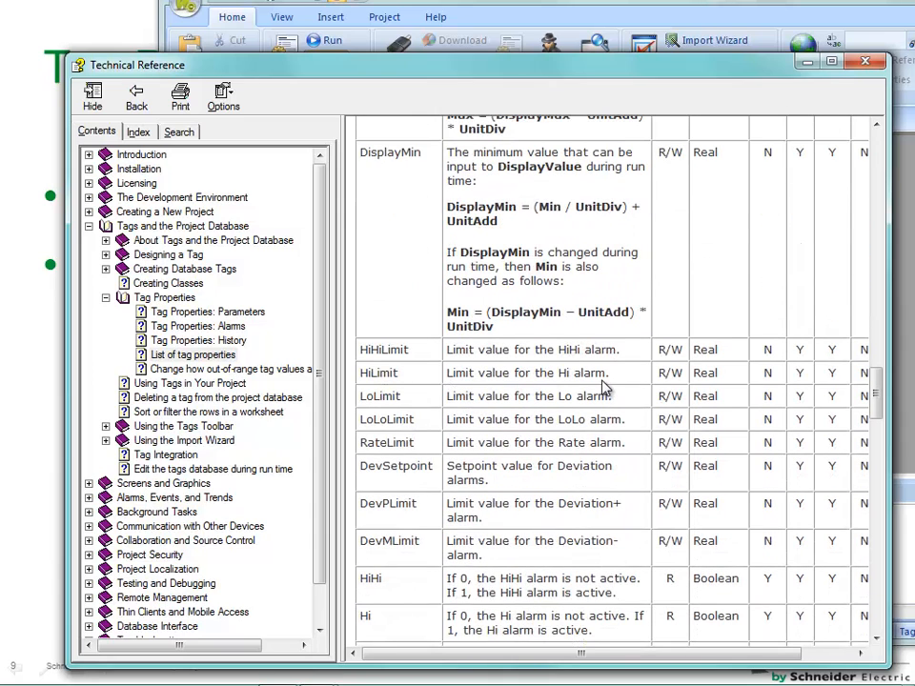
{"action": "scroll", "coordinate": [357, 305], "scroll_direction": "up", "scroll_amount": 3}
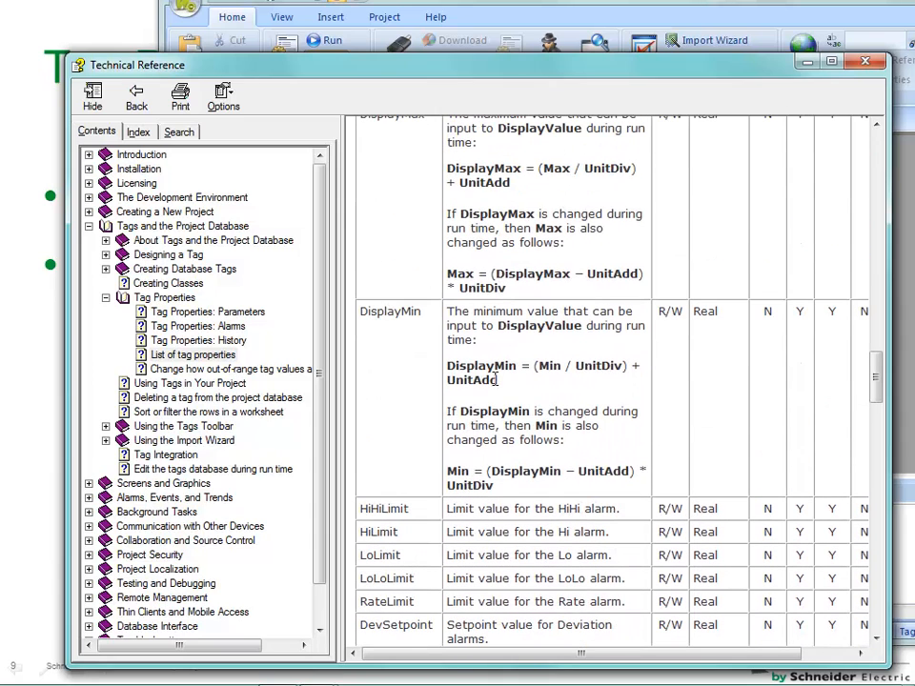
{"action": "left_click", "coordinate": [806, 63]}
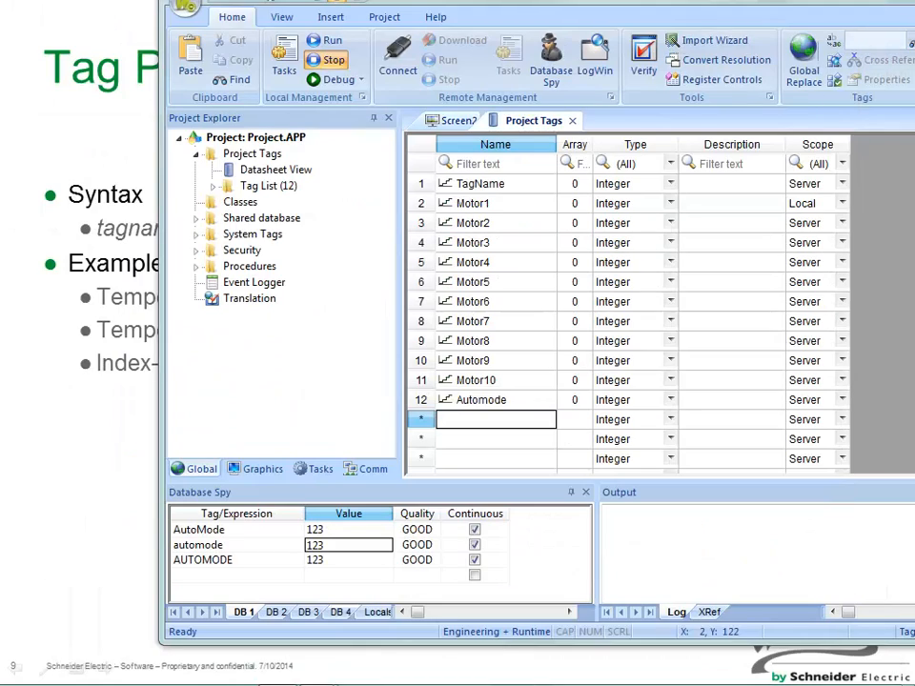
Select the empty fourth expression row, then enlarge the InTouch Machine Edition window and the Database Spy area.
{"action": "left_click", "coordinate": [233, 576]}
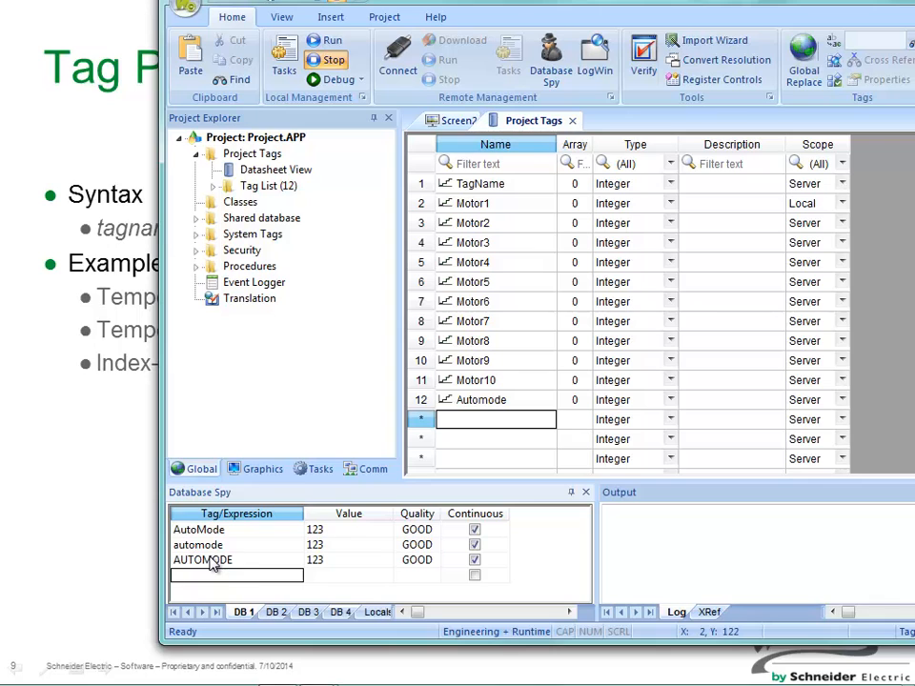
{"action": "left_click_drag", "start_coordinate": [335, 645], "coordinate": [331, 682]}
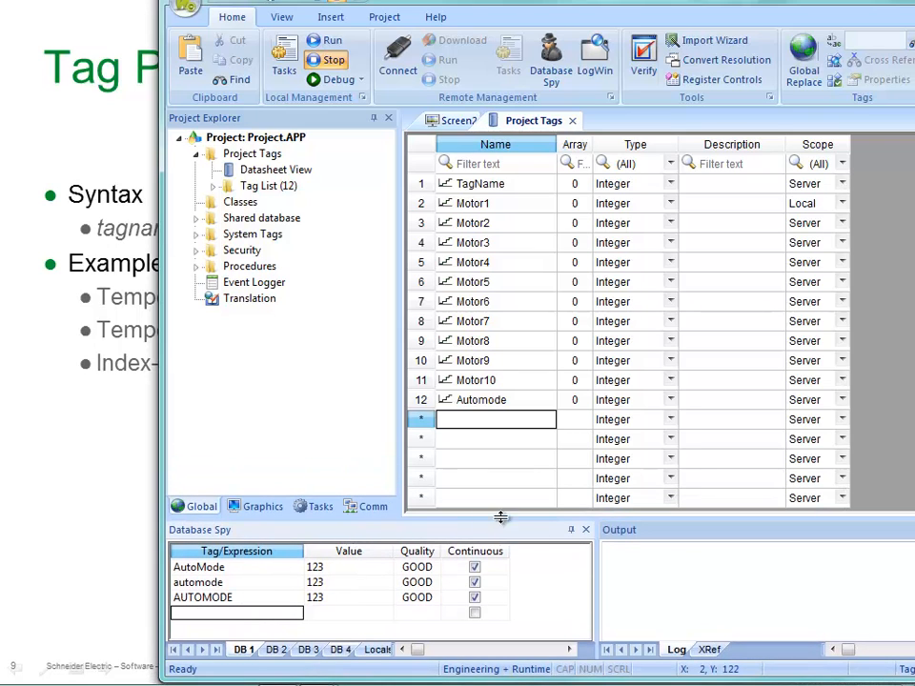
{"action": "left_click_drag", "start_coordinate": [562, 520], "coordinate": [561, 469]}
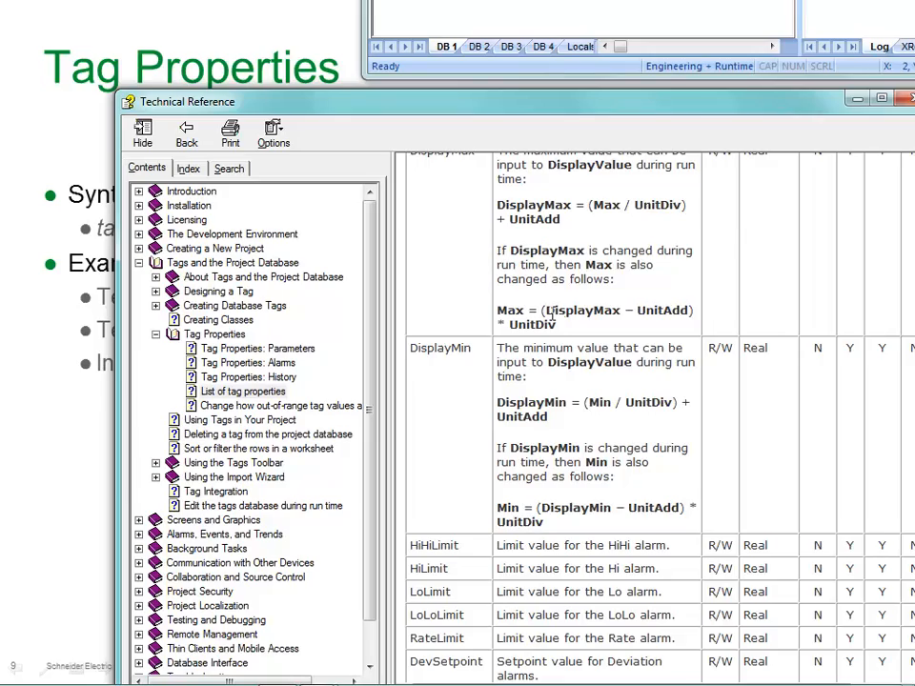
Review the earlier entries of the tag property list in the Technical Reference.
{"action": "scroll", "coordinate": [550, 312], "scroll_direction": "up", "scroll_amount": 20}
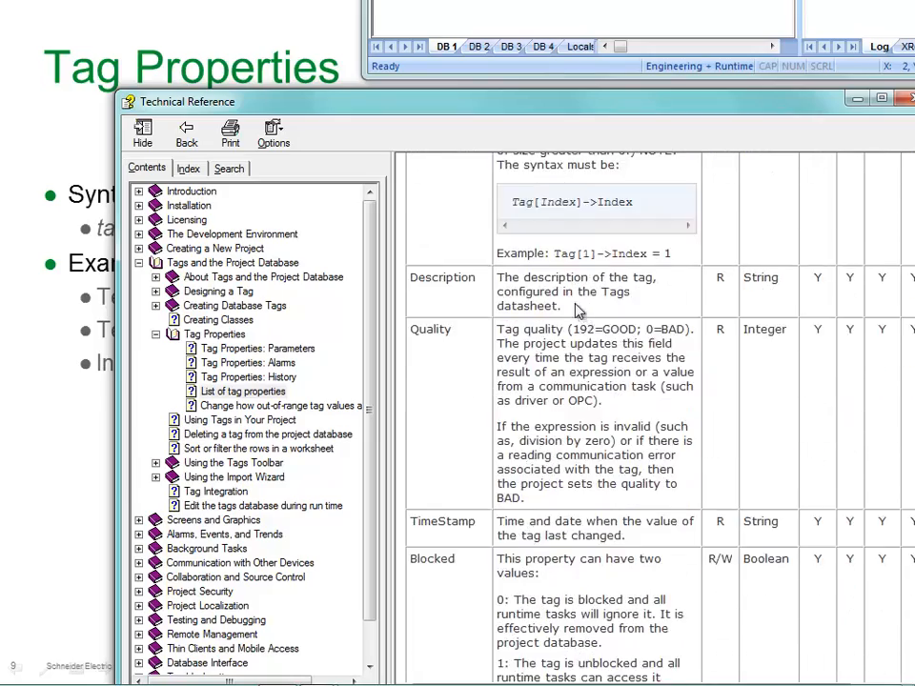
{"action": "scroll", "coordinate": [567, 305], "scroll_direction": "up", "scroll_amount": 10}
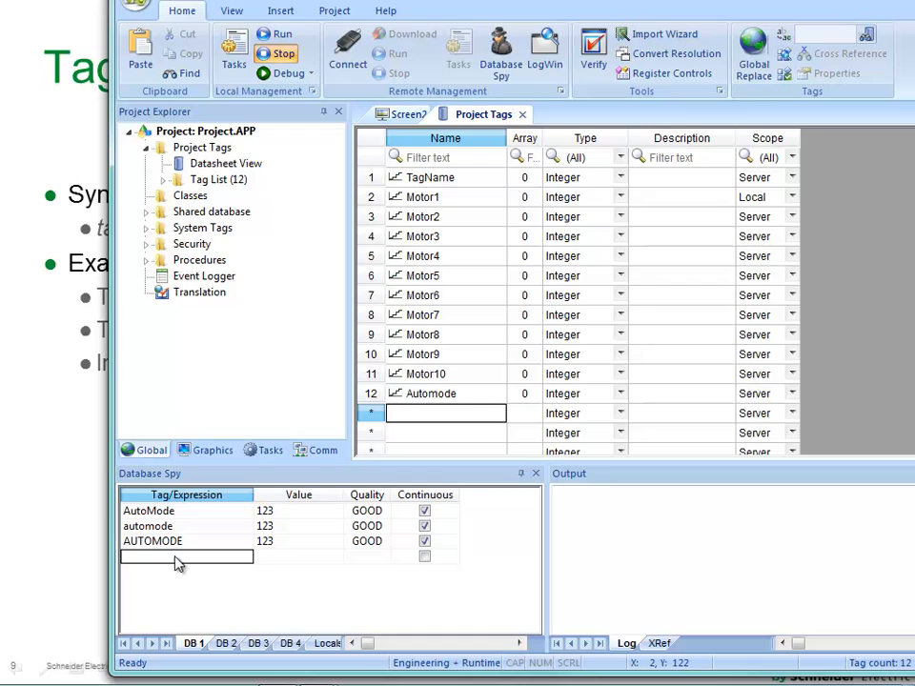
{"action": "type", "text": "Au"}
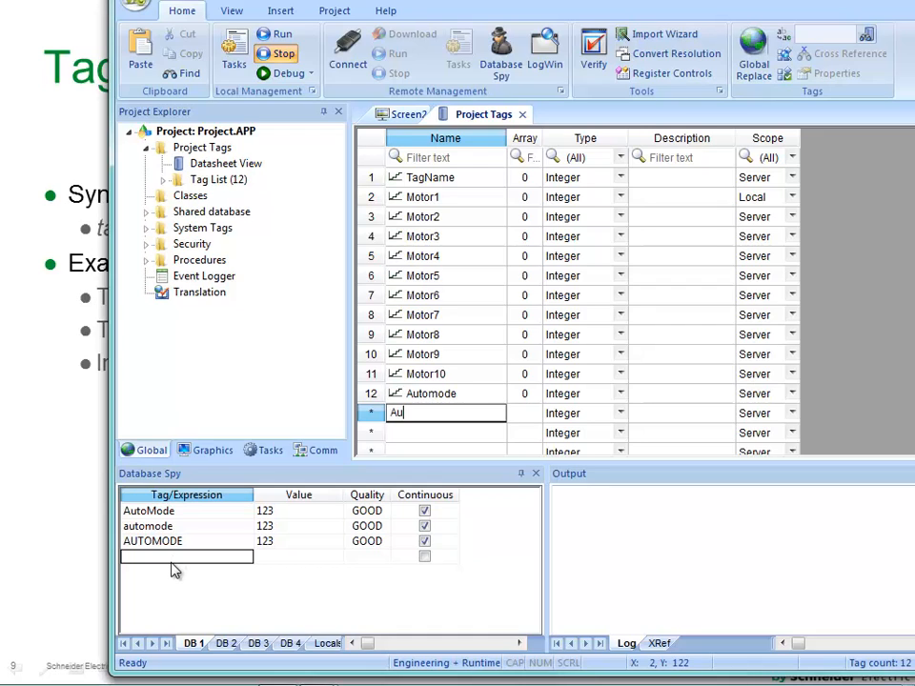
{"action": "key", "text": "BackSpace"}
{"action": "key", "text": "BackSpace"}
{"action": "key", "text": "Escape"}
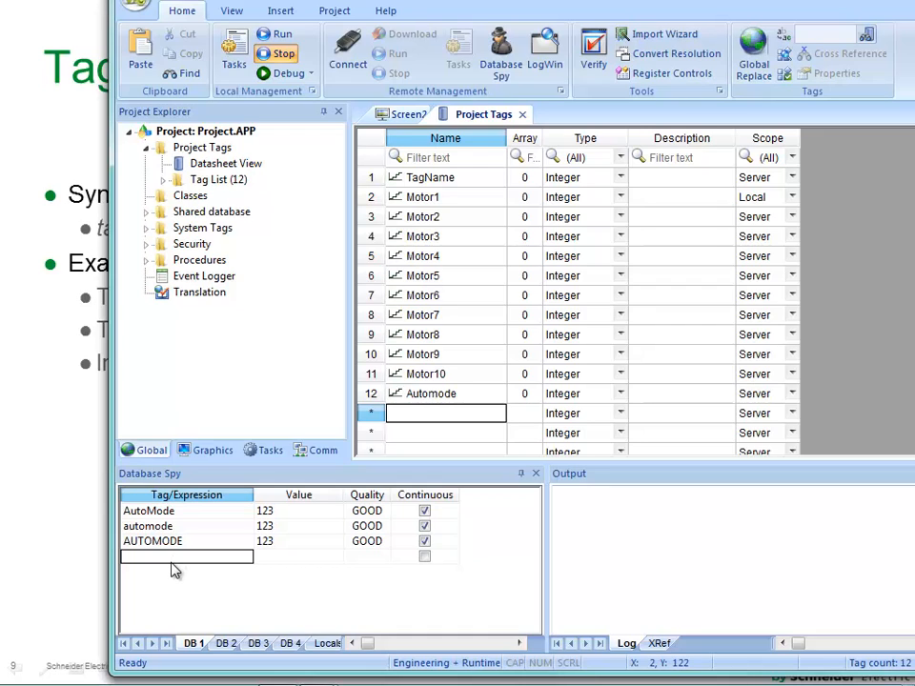
Add the tag Automode as an expression in the empty fourth row of Database Spy.
{"action": "left_click", "coordinate": [173, 564]}
{"action": "type", "text": "Auto"}
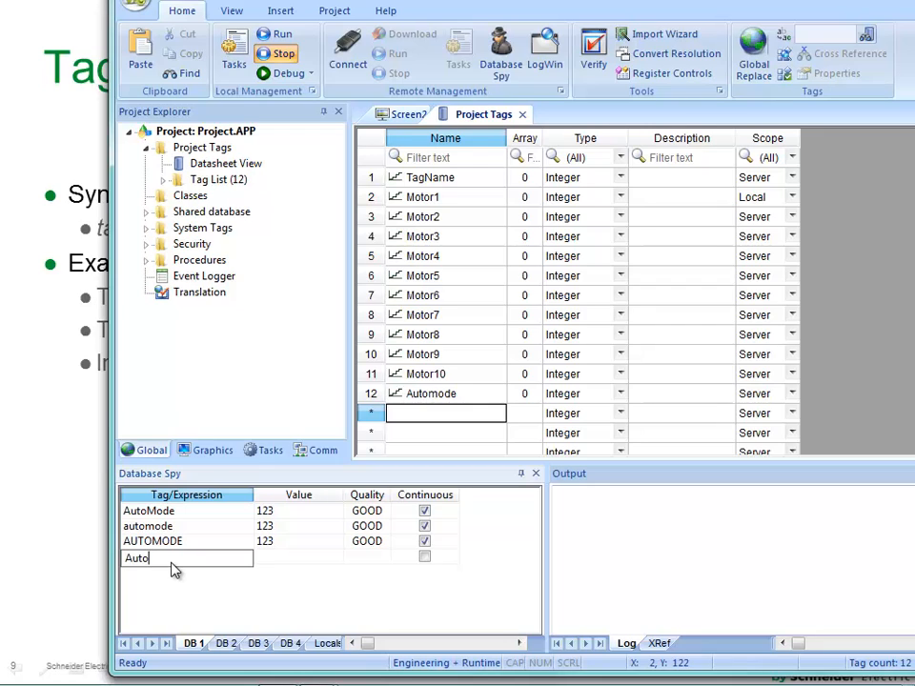
{"action": "type", "text": "mode"}
{"action": "key", "text": "Return"}
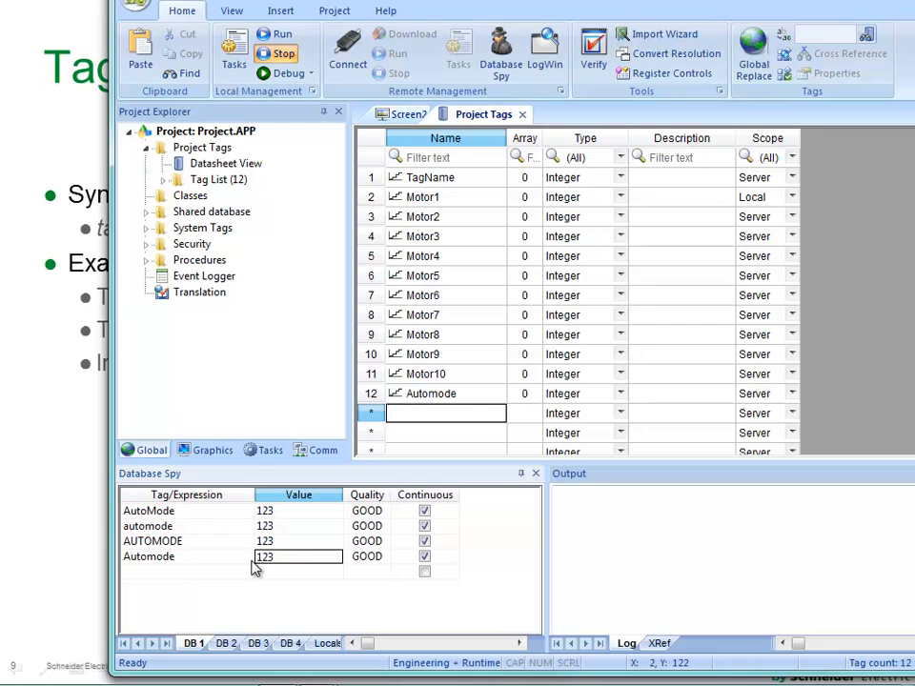
Extend the fourth Database Spy expression to Automode->Timestamp and widen the Value column to fit the full timestamp.
{"action": "left_click", "coordinate": [197, 563]}
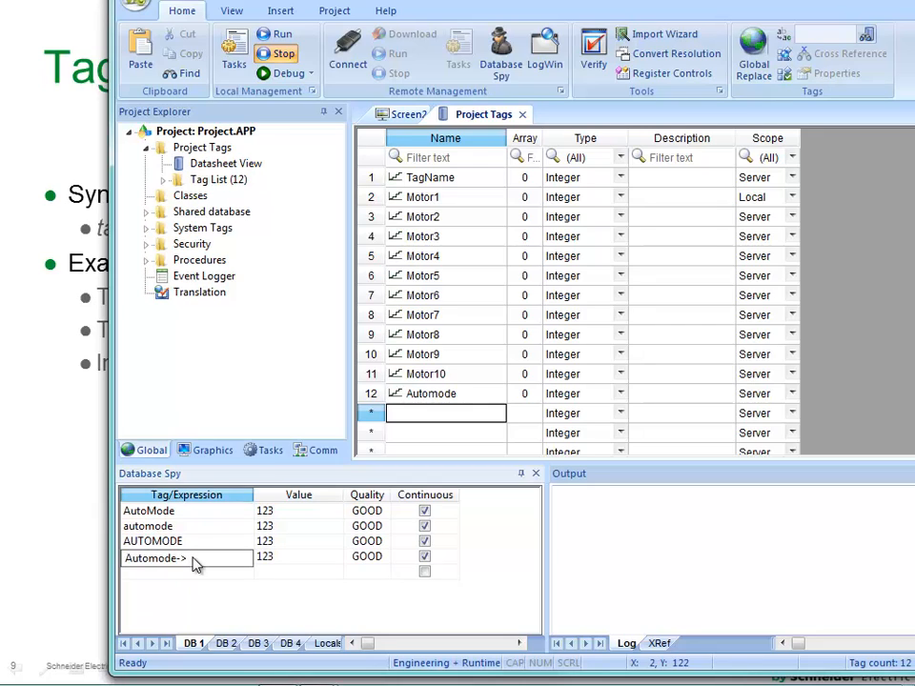
{"action": "type", "text": "->Timestamp"}
{"action": "key", "text": "Return"}
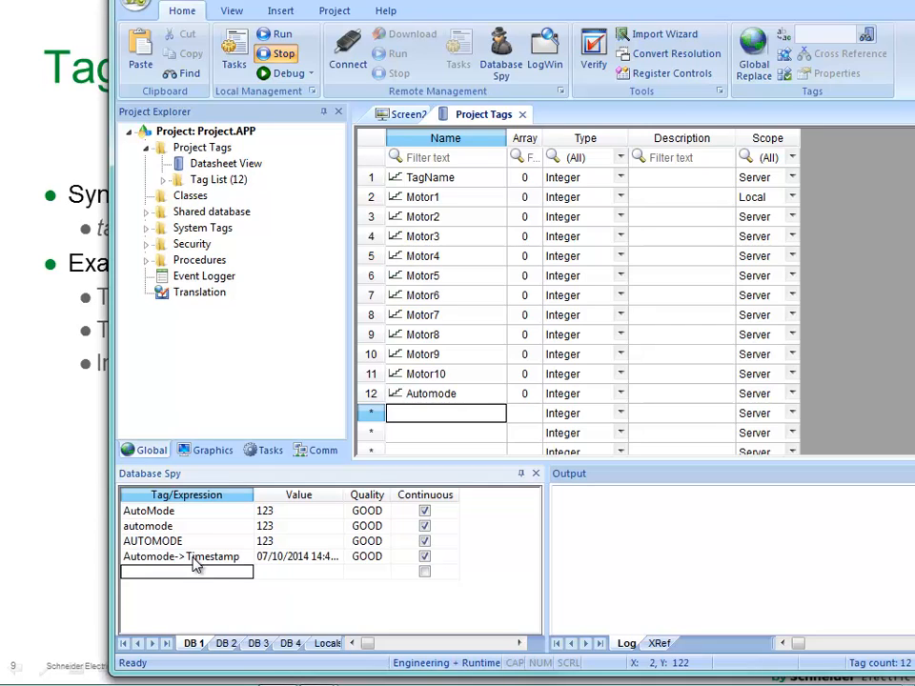
{"action": "left_click_drag", "start_coordinate": [454, 494], "coordinate": [465, 514]}
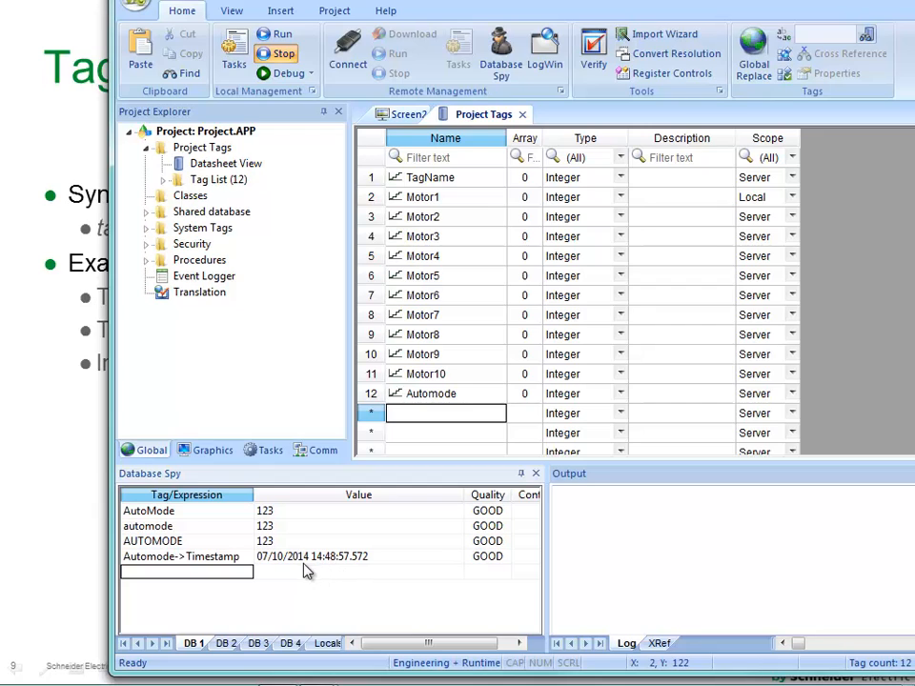
Set the value of AutoMode to 100 in Database Spy.
{"action": "left_click", "coordinate": [276, 513]}
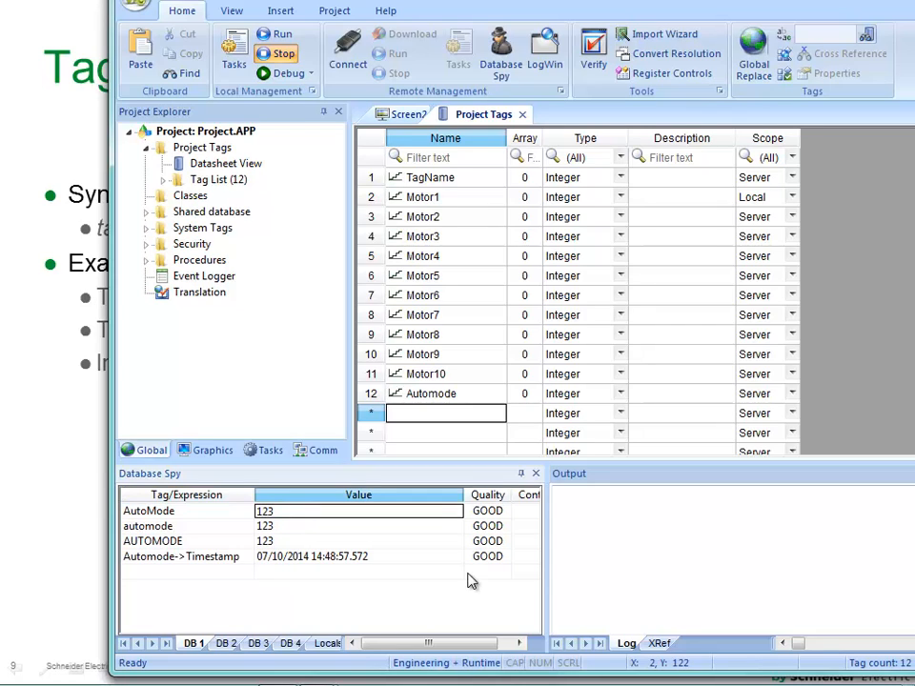
{"action": "type", "text": "100"}
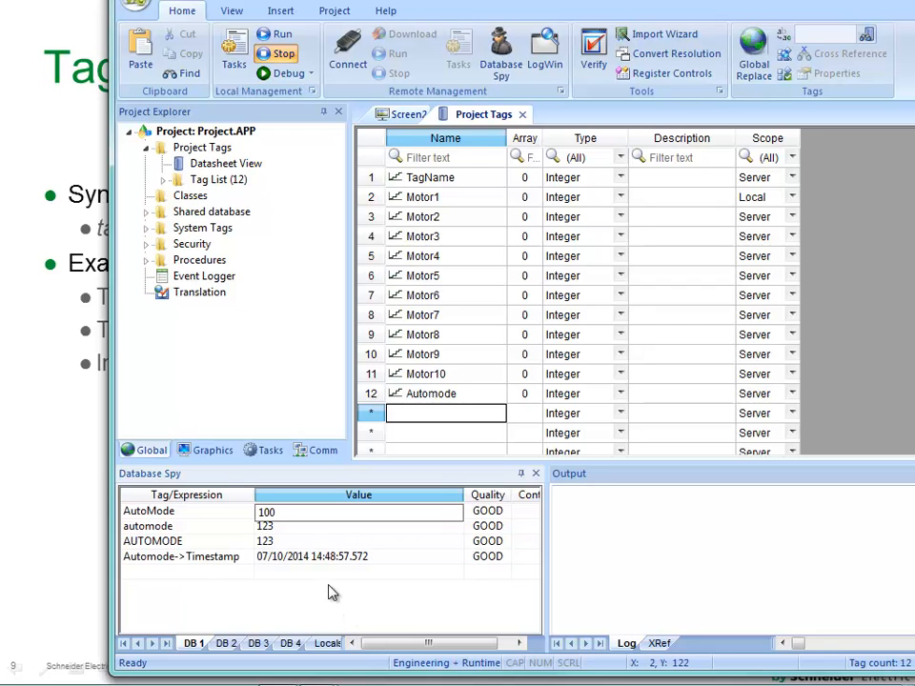
{"action": "key", "text": "Return"}
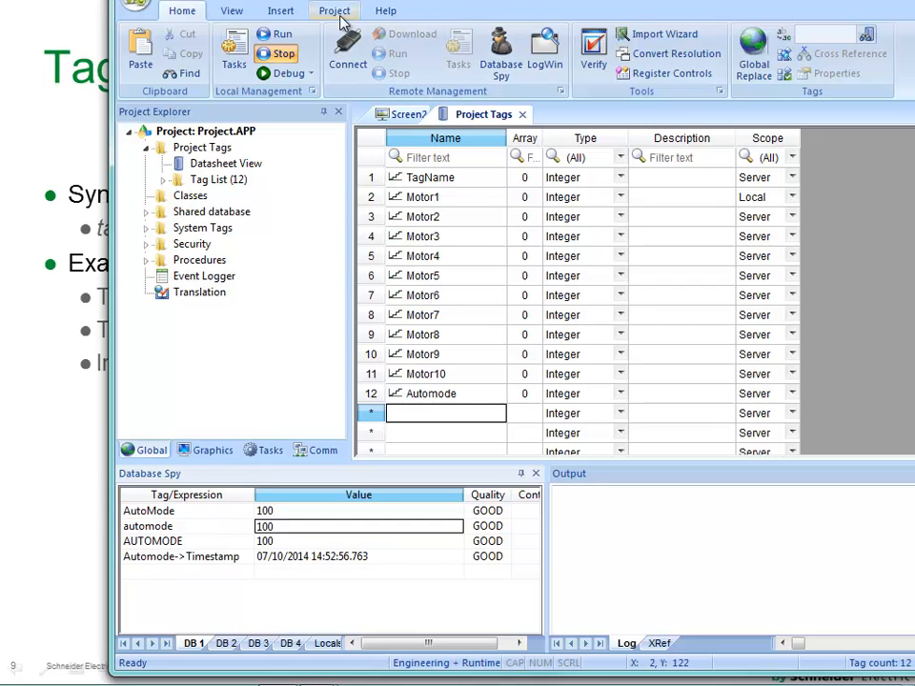
Reposition the main window, look up the Unit property in the List of tag properties help, and close the help.
{"action": "left_click_drag", "start_coordinate": [545, 0], "coordinate": [463, 40]}
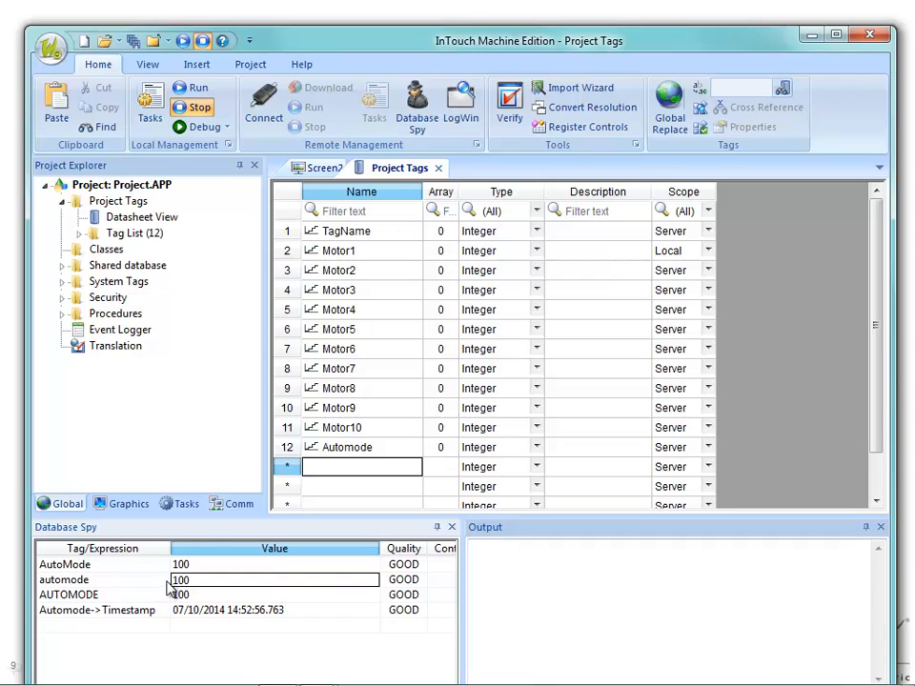
{"action": "key", "text": "F1"}
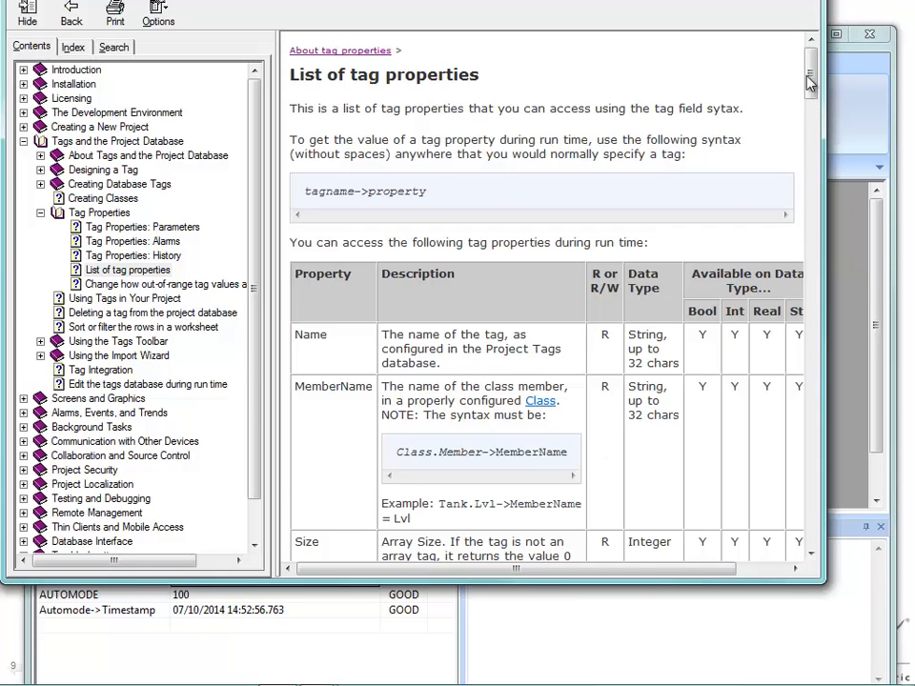
{"action": "left_click_drag", "start_coordinate": [811, 77], "coordinate": [817, 200]}
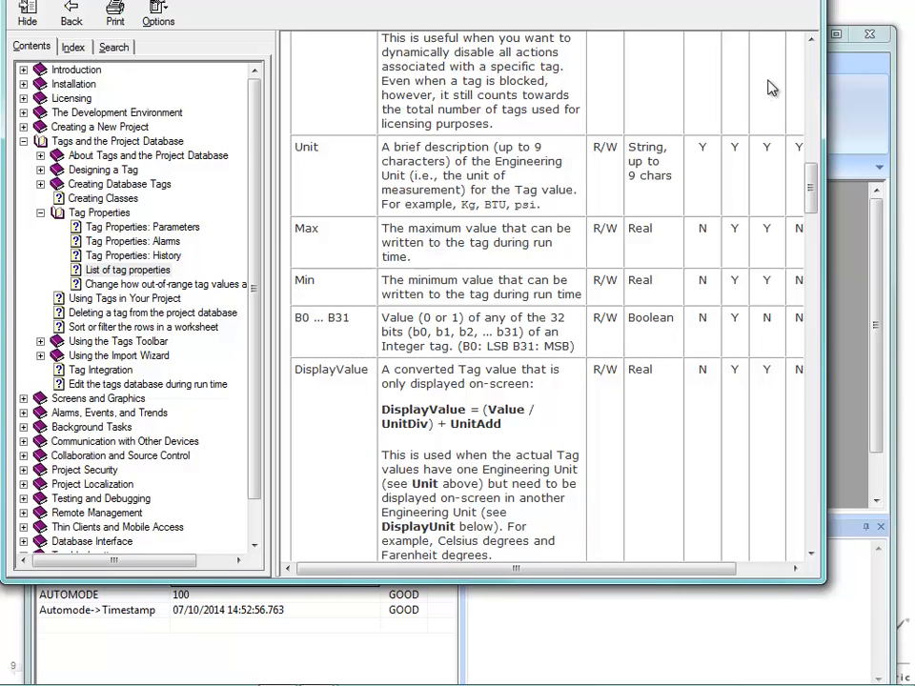
{"action": "key", "text": "alt+F4"}
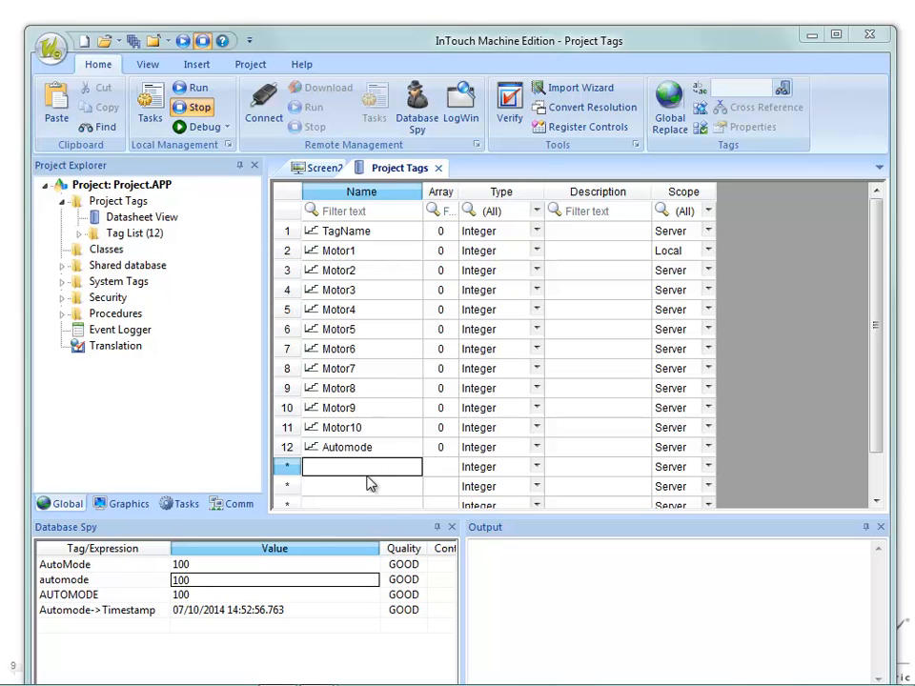
Add a new tag named Temperature in the first empty row of the Project Tags sheet.
{"action": "type", "text": "T"}
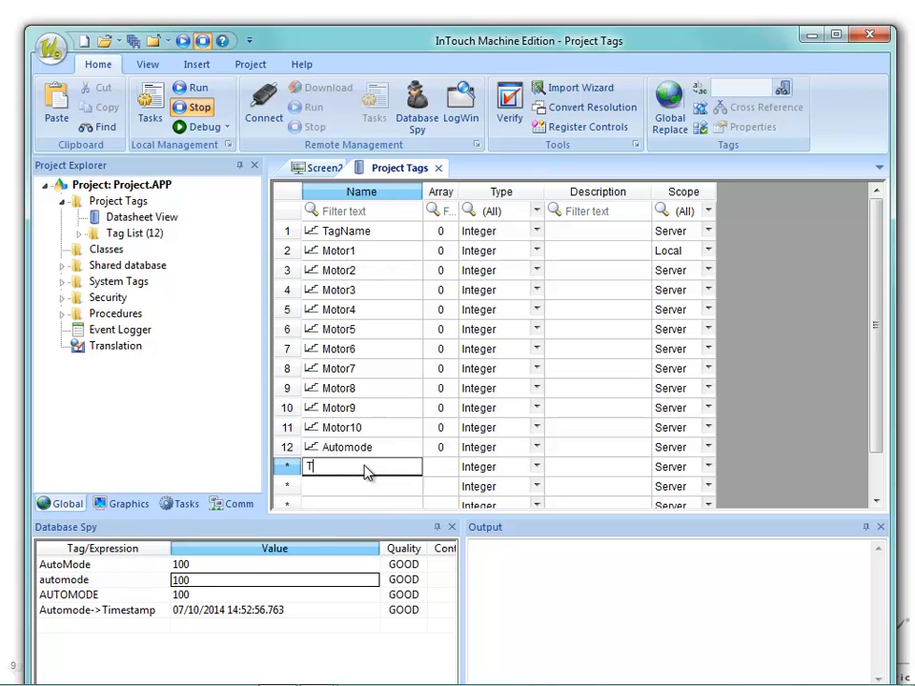
{"action": "type", "text": "emperature"}
{"action": "key", "text": "Return"}
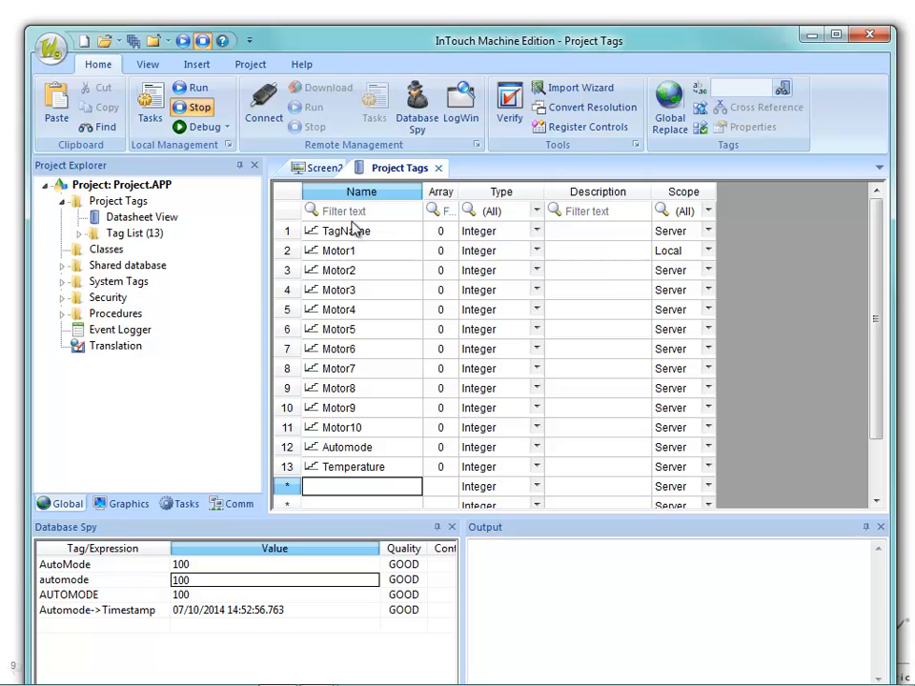
Show the Unit column in the Project Tags sheet and set the Temperature tag's unit to Deg F.
{"action": "right_click", "coordinate": [381, 193]}
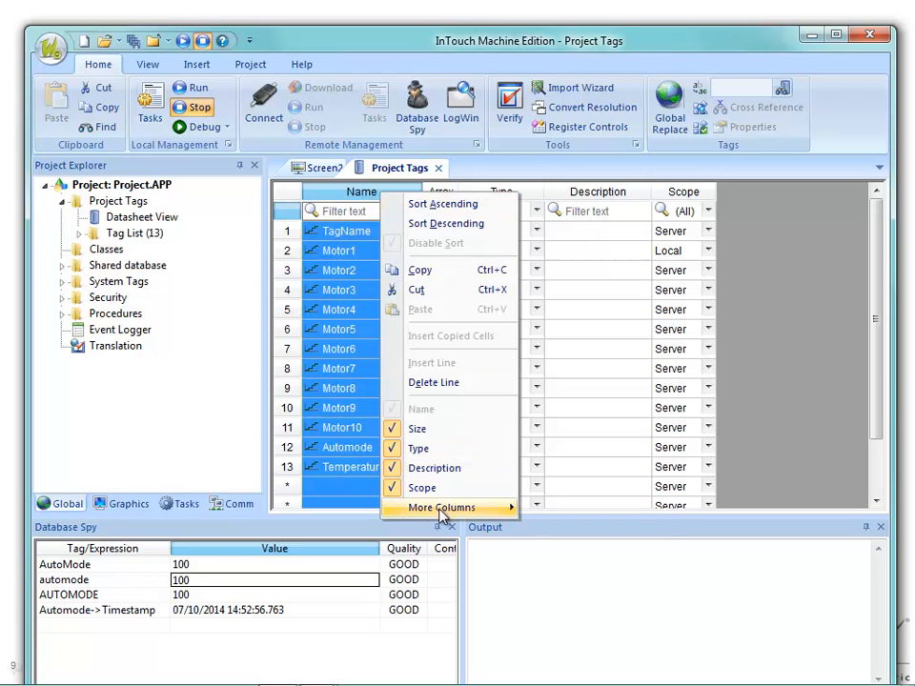
{"action": "mouse_move", "coordinate": [500, 508]}
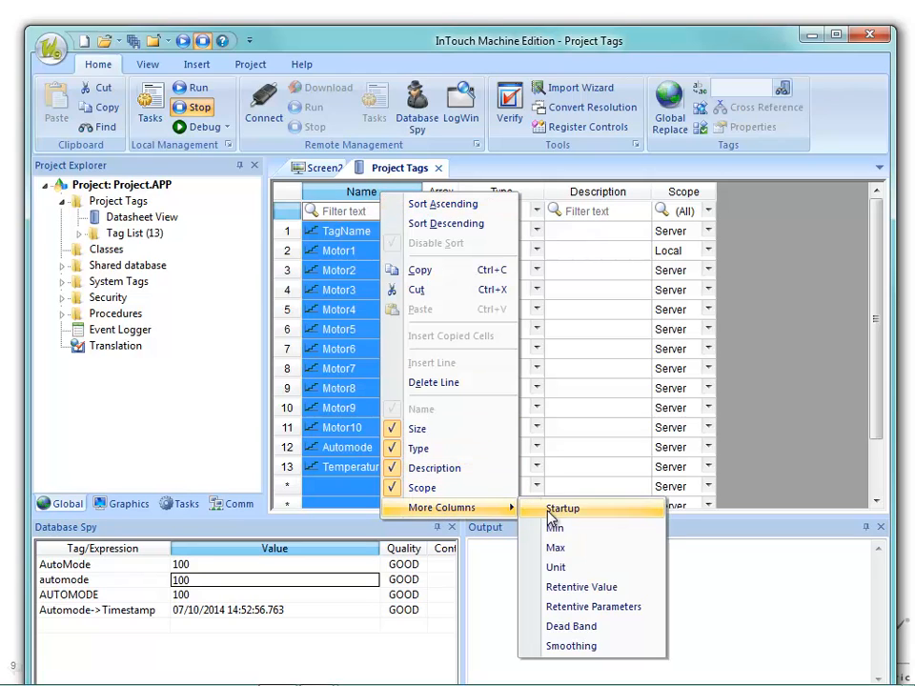
{"action": "left_click", "coordinate": [569, 574]}
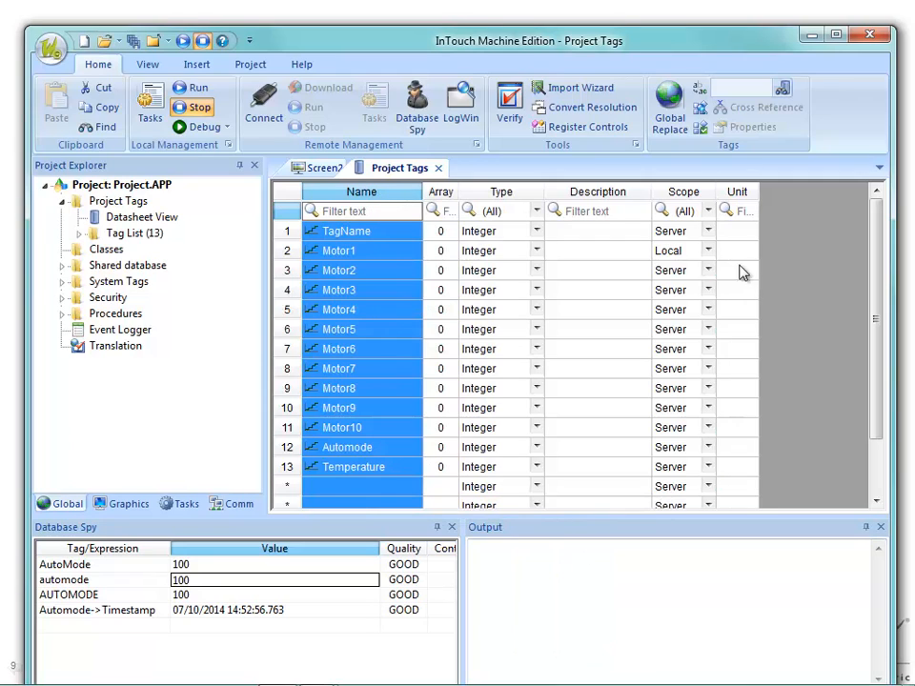
{"action": "left_click", "coordinate": [401, 471]}
{"action": "left_click", "coordinate": [739, 469]}
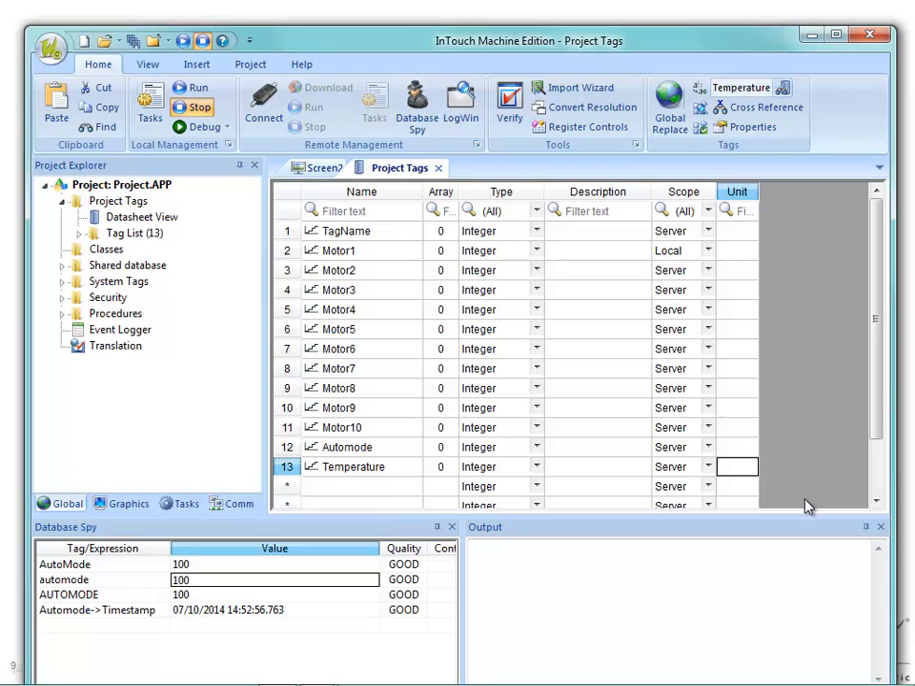
{"action": "type", "text": "Deg F"}
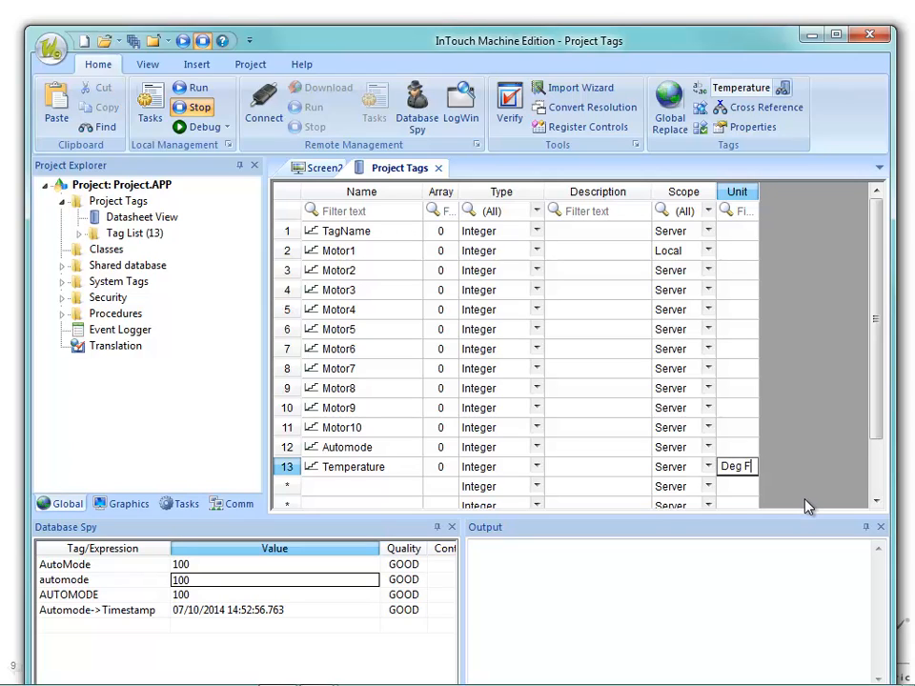
{"action": "key", "text": "Return"}
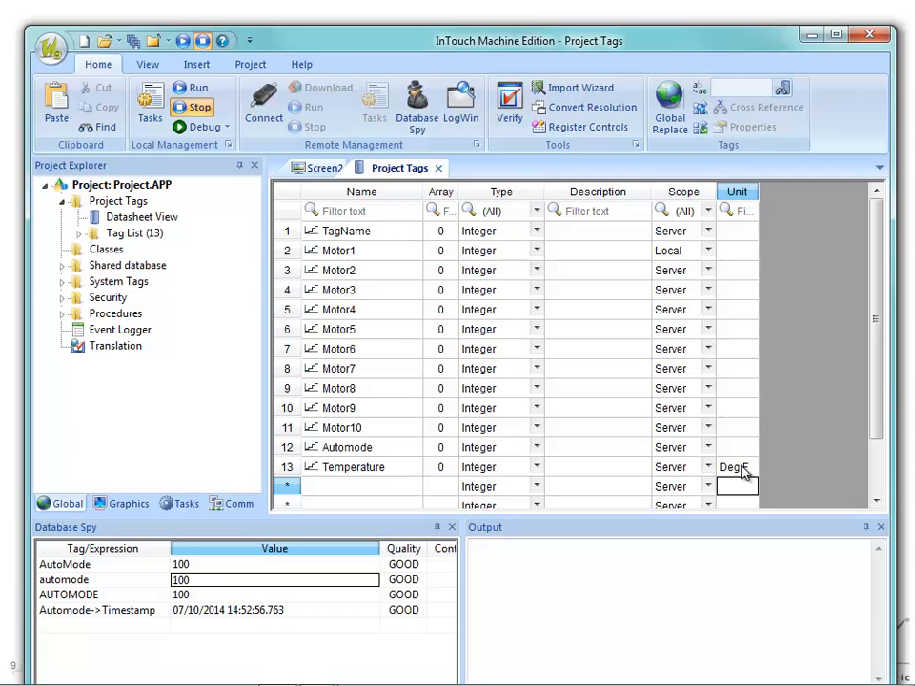
Add the expression Temperature->Unit in the next empty row of Database Spy.
{"action": "left_click", "coordinate": [108, 630]}
{"action": "type", "text": "Temperature->Unit"}
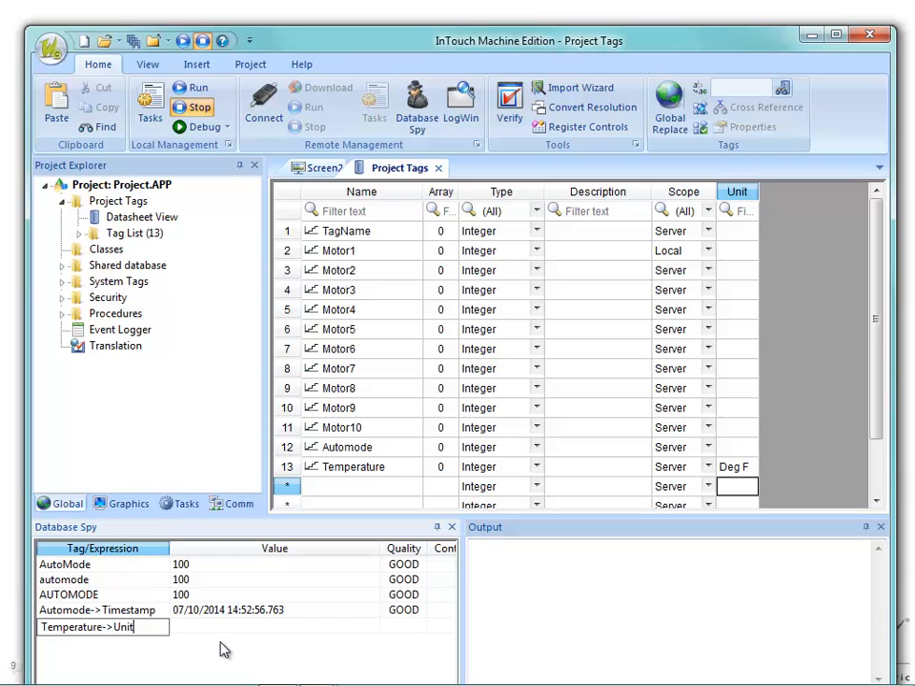
{"action": "key", "text": "Return"}
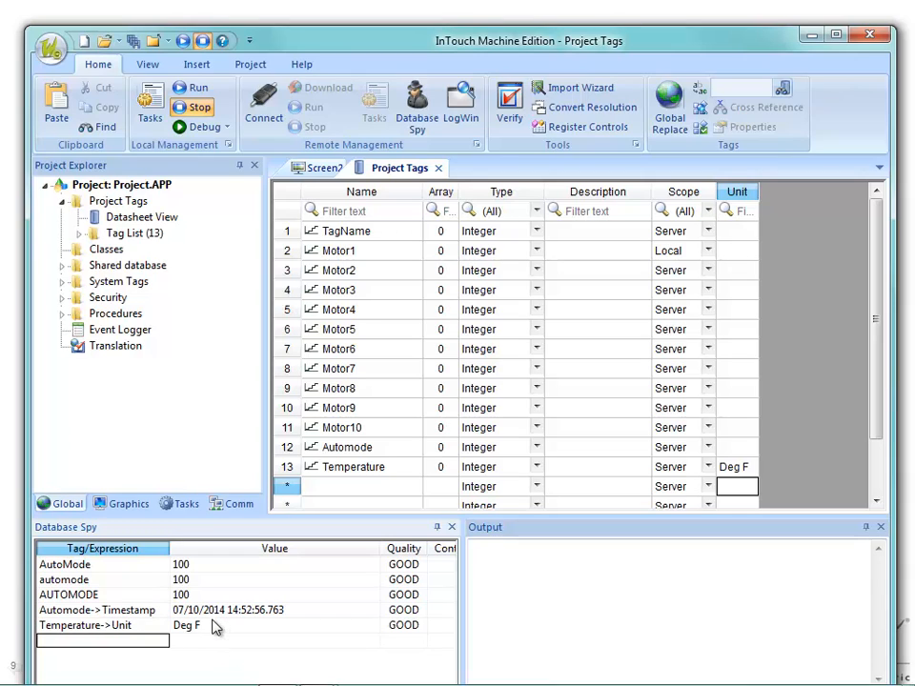
With the Project Tags sheet closed, set Temperature->Unit to Deg C in Database Spy, and reopen the tag datasheet.
{"action": "left_click", "coordinate": [438, 168]}
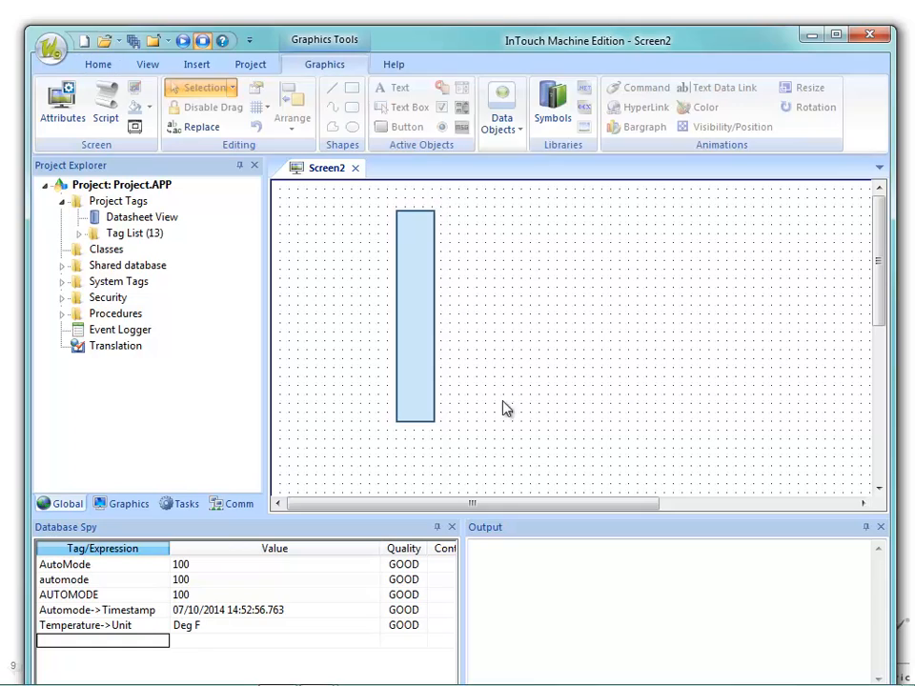
{"action": "left_click", "coordinate": [215, 628]}
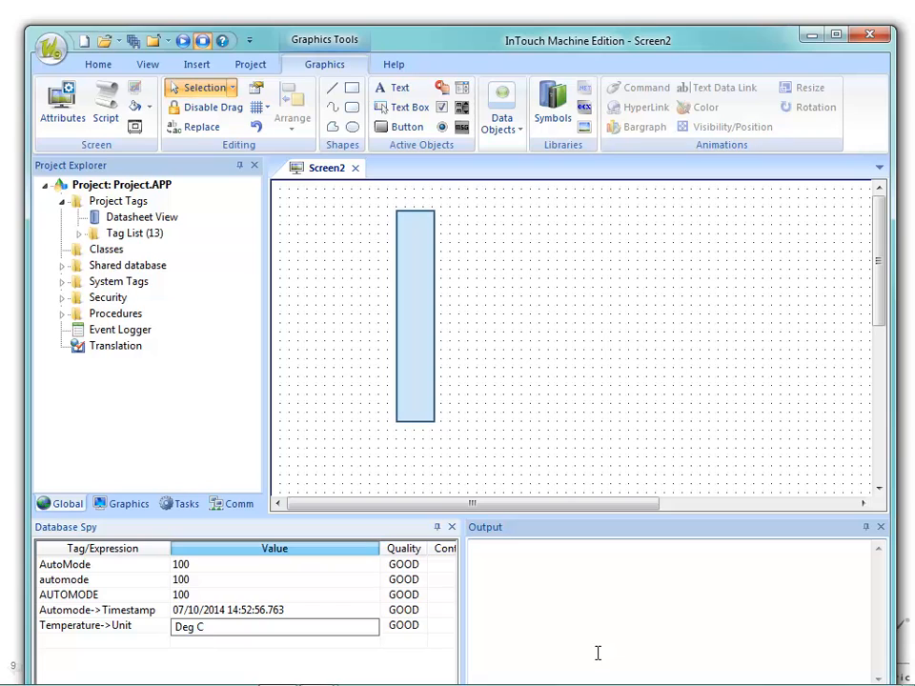
{"action": "key", "text": "Return"}
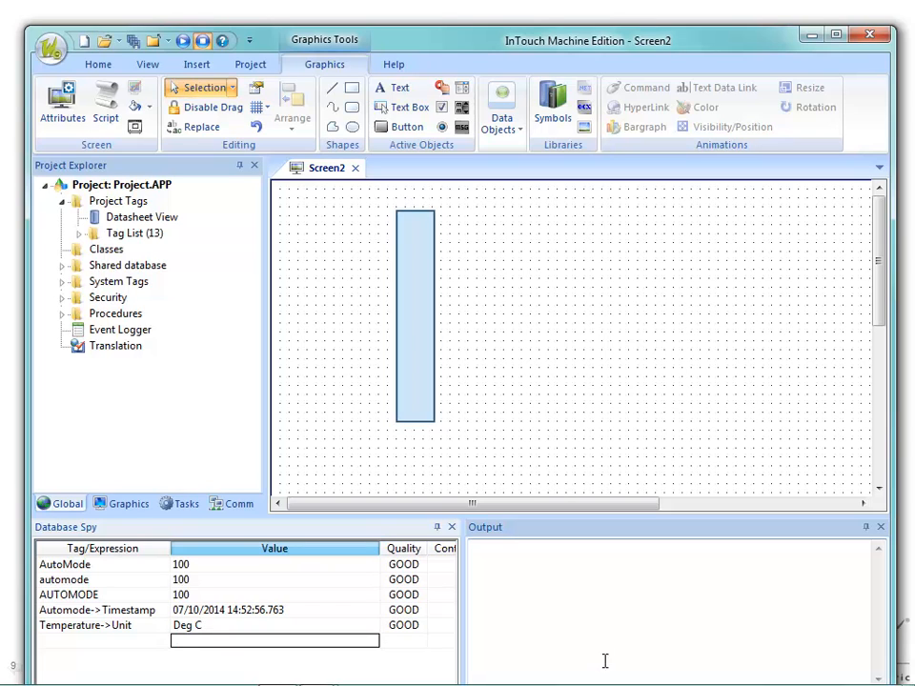
{"action": "double_click", "coordinate": [124, 215]}
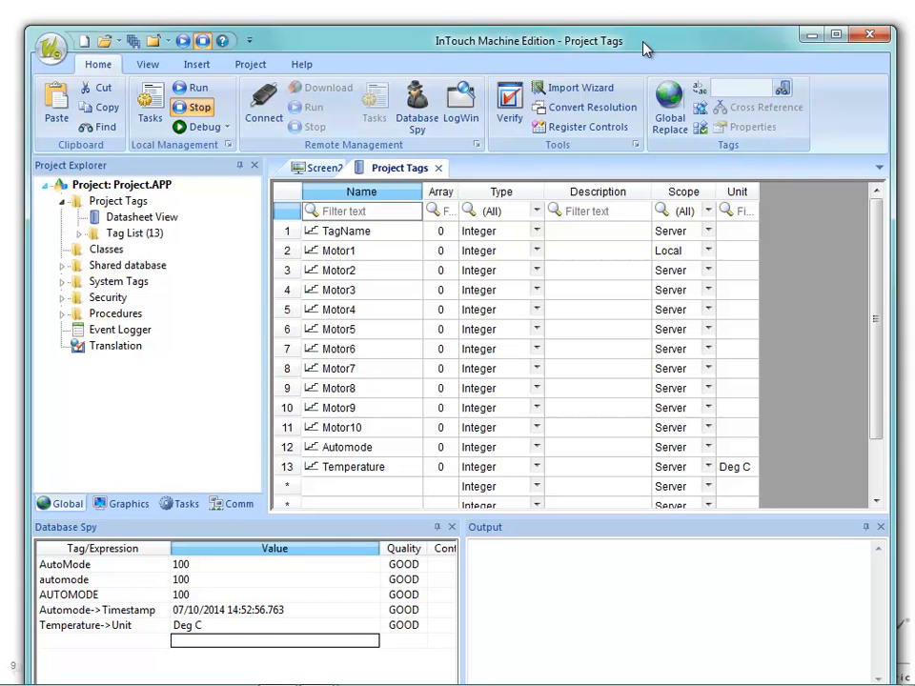
Maximize the main window and choose the Temperature tag in the Object Finder.
{"action": "left_click", "coordinate": [837, 36]}
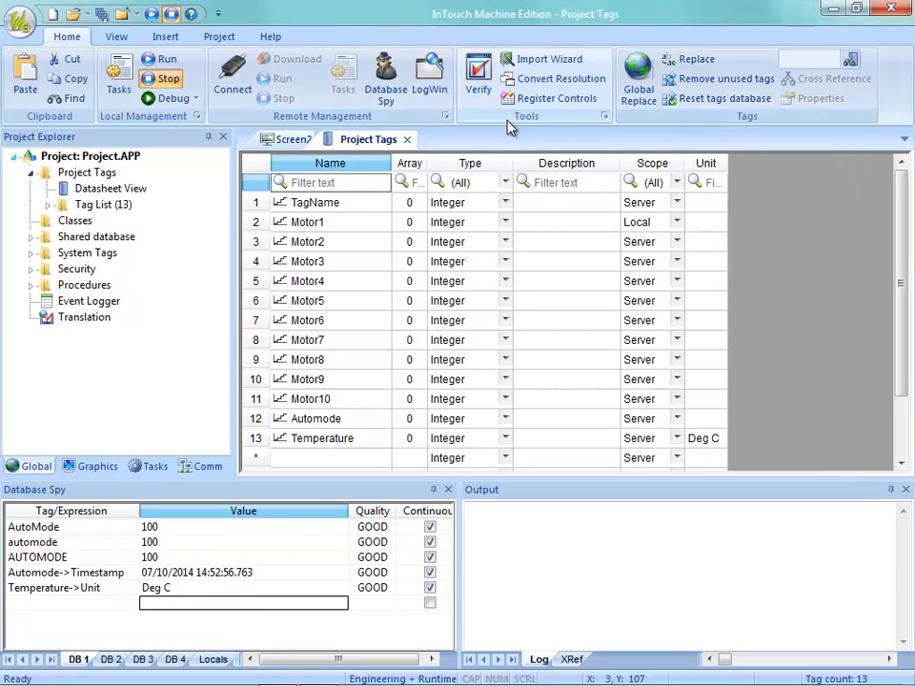
{"action": "left_click", "coordinate": [850, 64]}
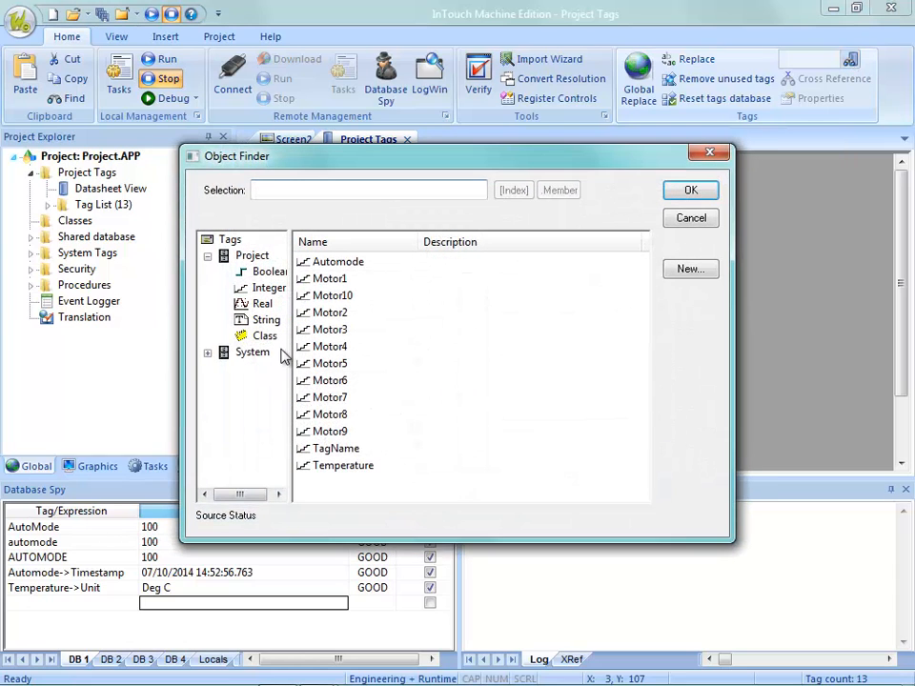
{"action": "left_click", "coordinate": [324, 466]}
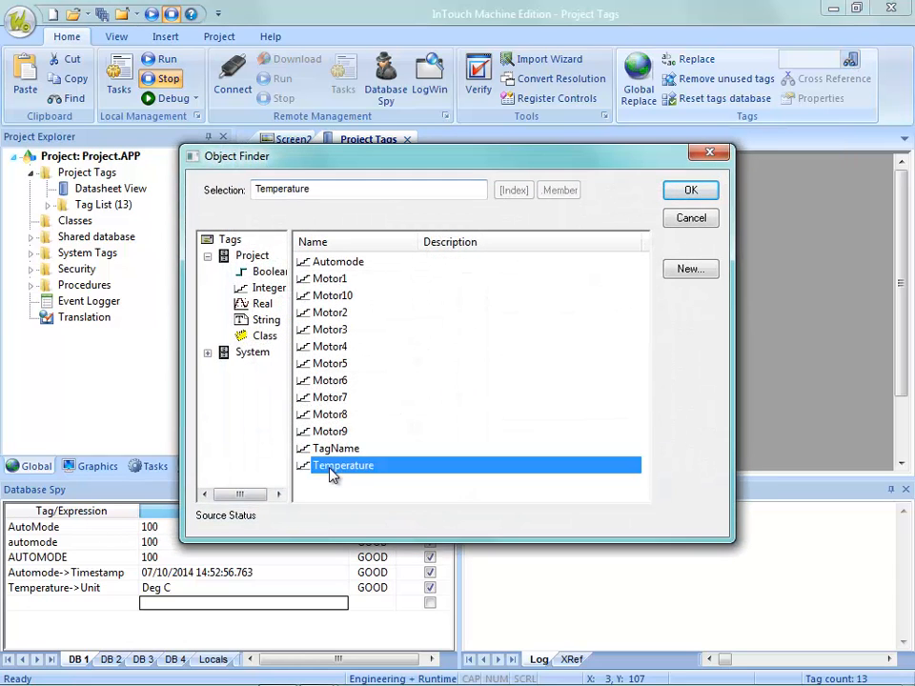
{"action": "left_click", "coordinate": [679, 190]}
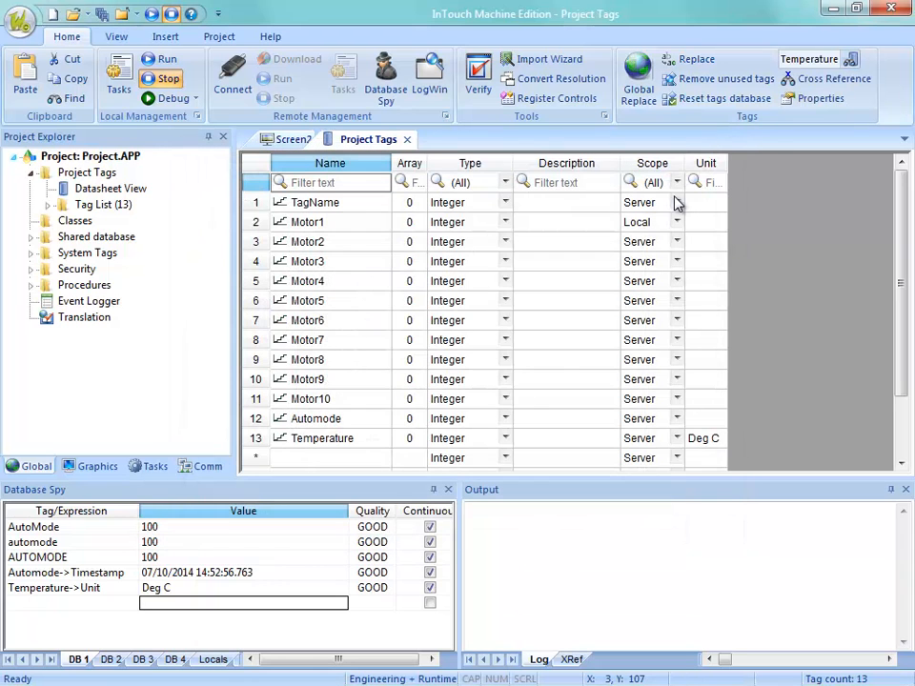
Open the Temperature tag's properties and examine its engineering unit and its alarm settings.
{"action": "left_click", "coordinate": [821, 103]}
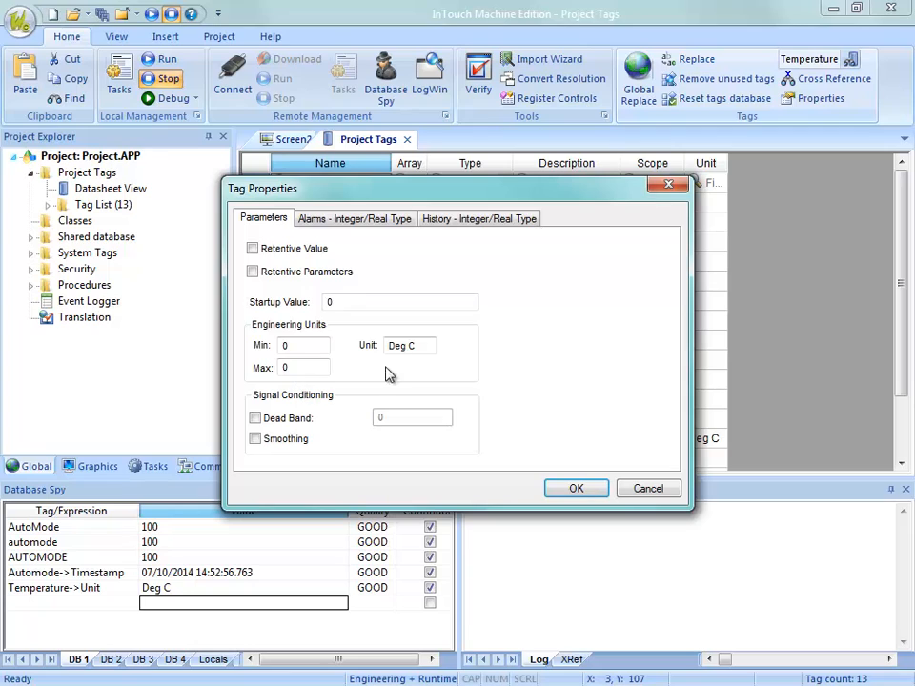
{"action": "left_click_drag", "start_coordinate": [425, 344], "coordinate": [378, 344]}
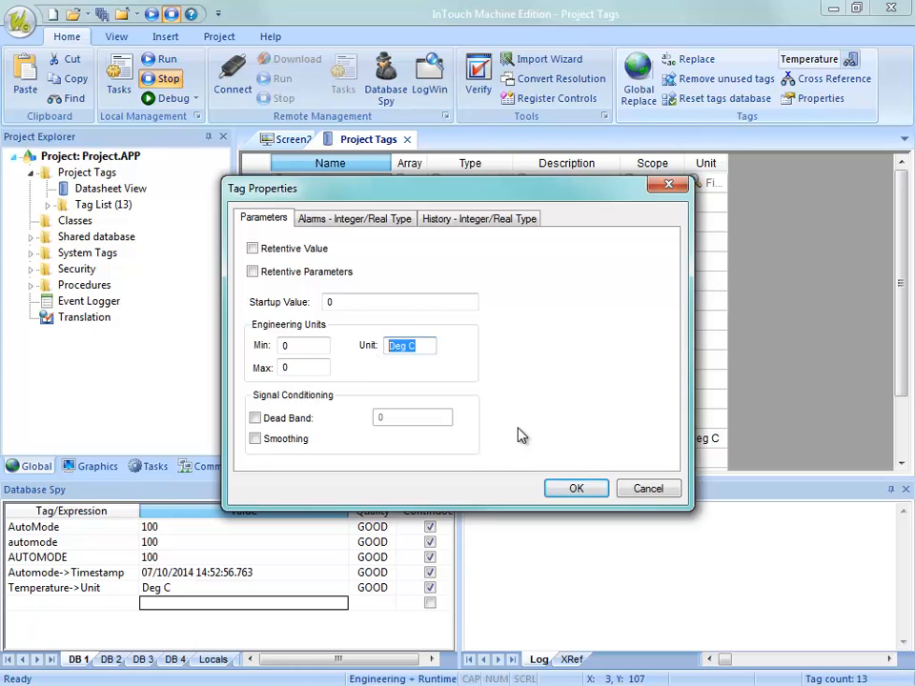
{"action": "left_click", "coordinate": [347, 222]}
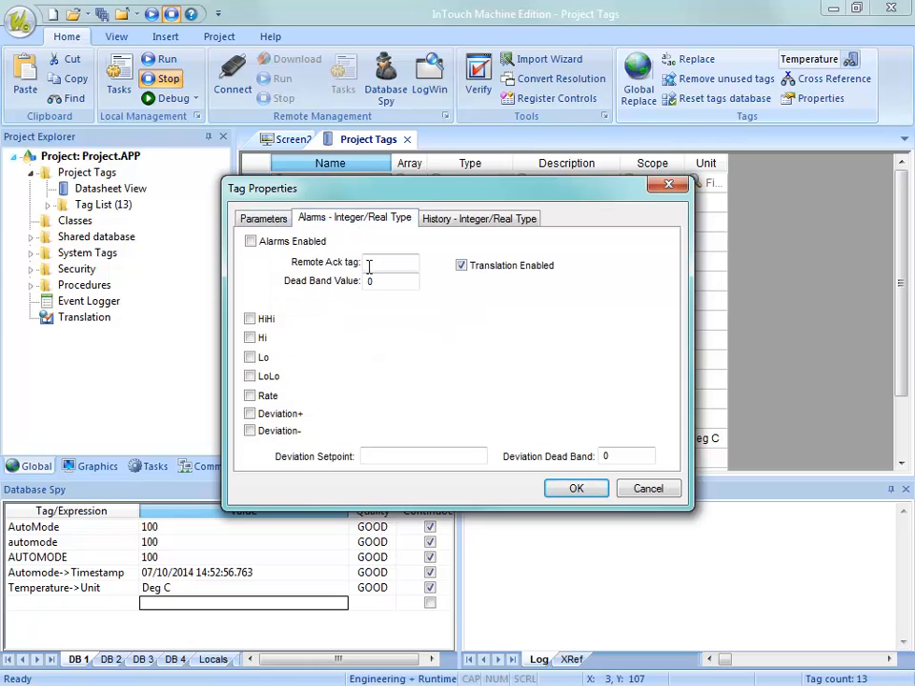
Enable the Hi alarm for the Temperature tag with a limit of 90 and apply the tag properties.
{"action": "left_click", "coordinate": [250, 338]}
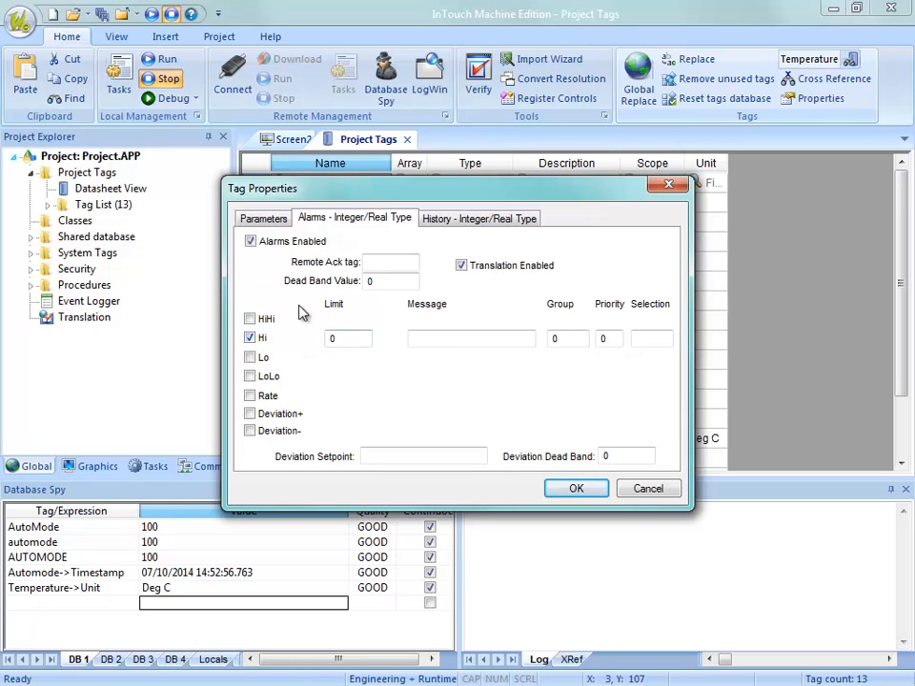
{"action": "double_click", "coordinate": [338, 340]}
{"action": "type", "text": "90"}
{"action": "left_click", "coordinate": [570, 487]}
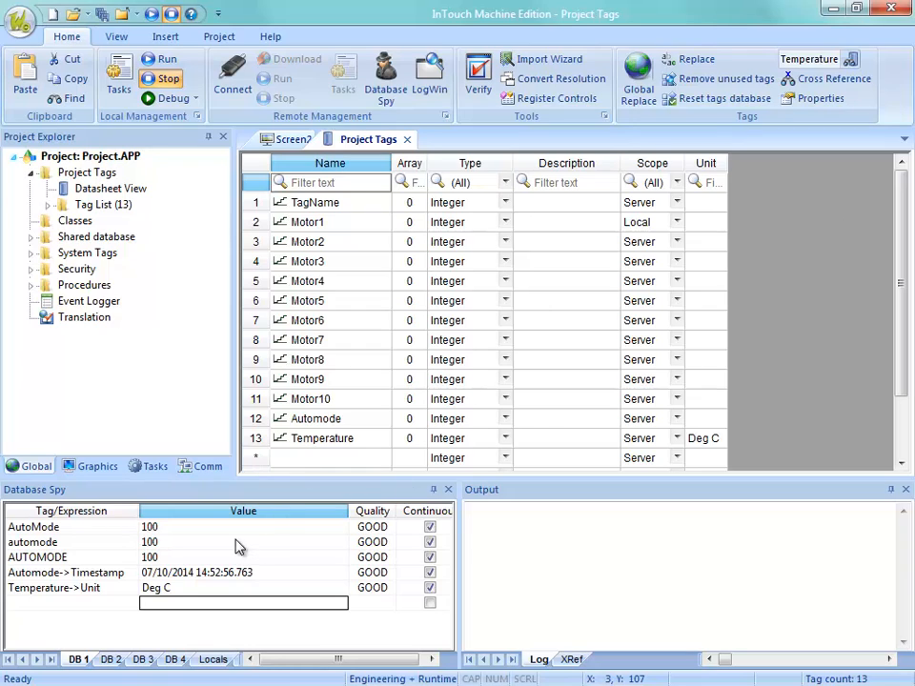
Add the expression Temperature->HiLimit in the next empty row of Database Spy and select its value.
{"action": "left_click", "coordinate": [77, 604]}
{"action": "type", "text": "Temperature->HiLimit"}
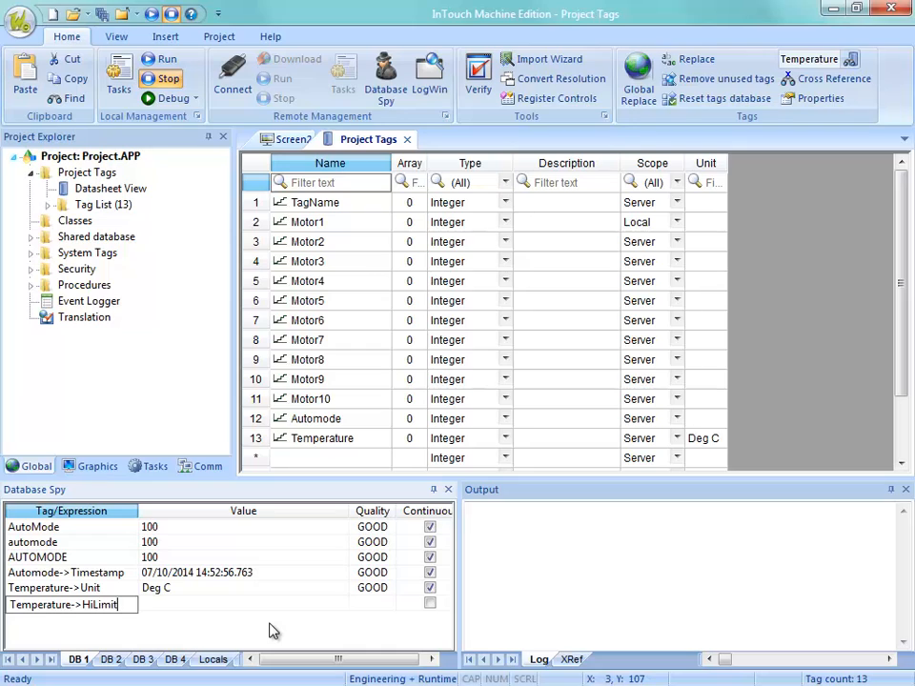
{"action": "key", "text": "Return"}
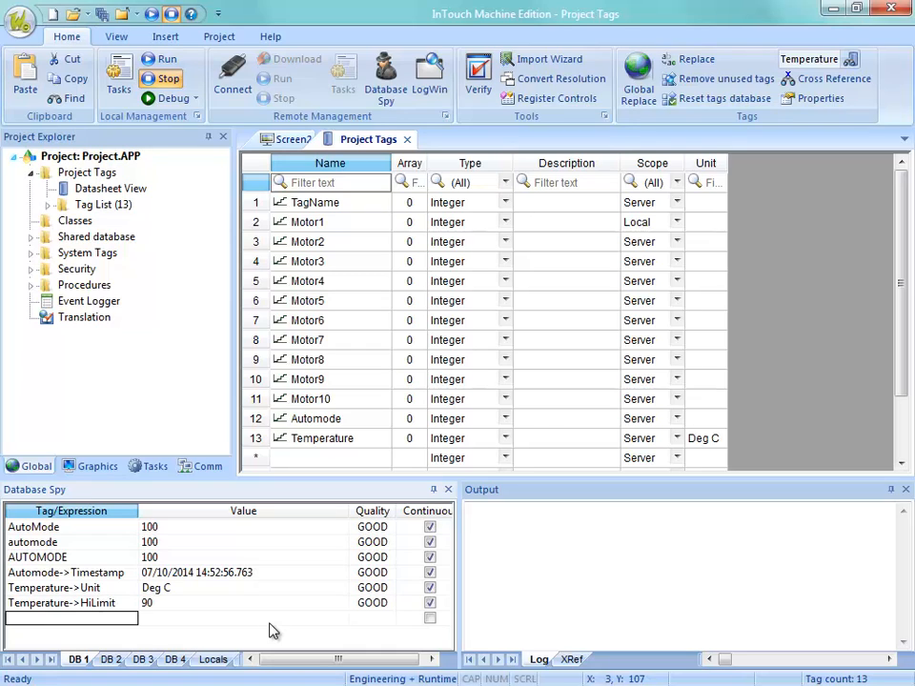
{"action": "left_click", "coordinate": [239, 608]}
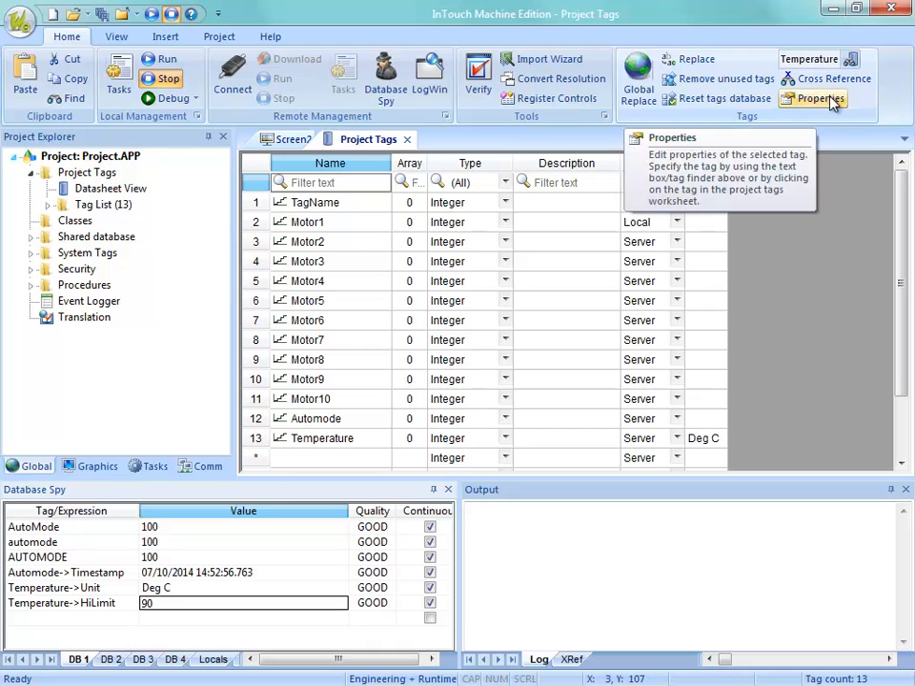
Insert a new alarm worksheet in the project's task worksheets.
{"action": "left_click", "coordinate": [151, 466]}
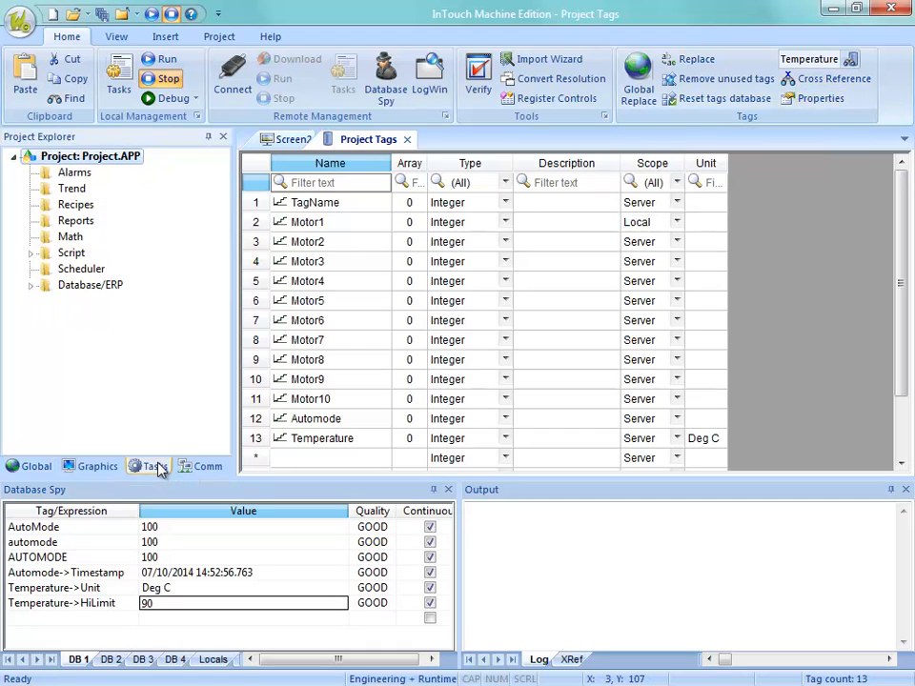
{"action": "left_click", "coordinate": [68, 174]}
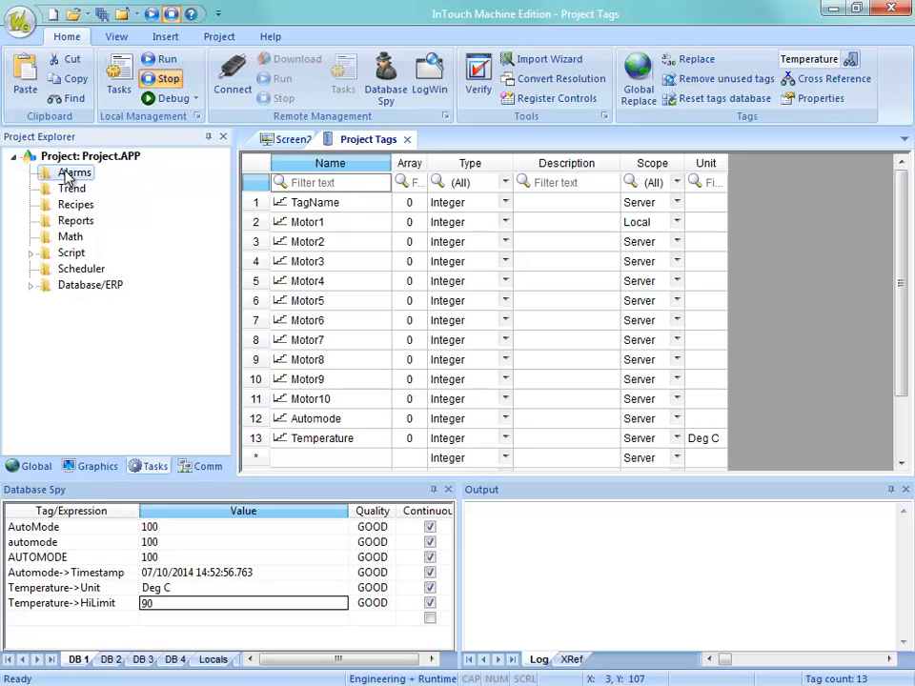
{"action": "right_click", "coordinate": [69, 175]}
{"action": "left_click", "coordinate": [105, 185]}
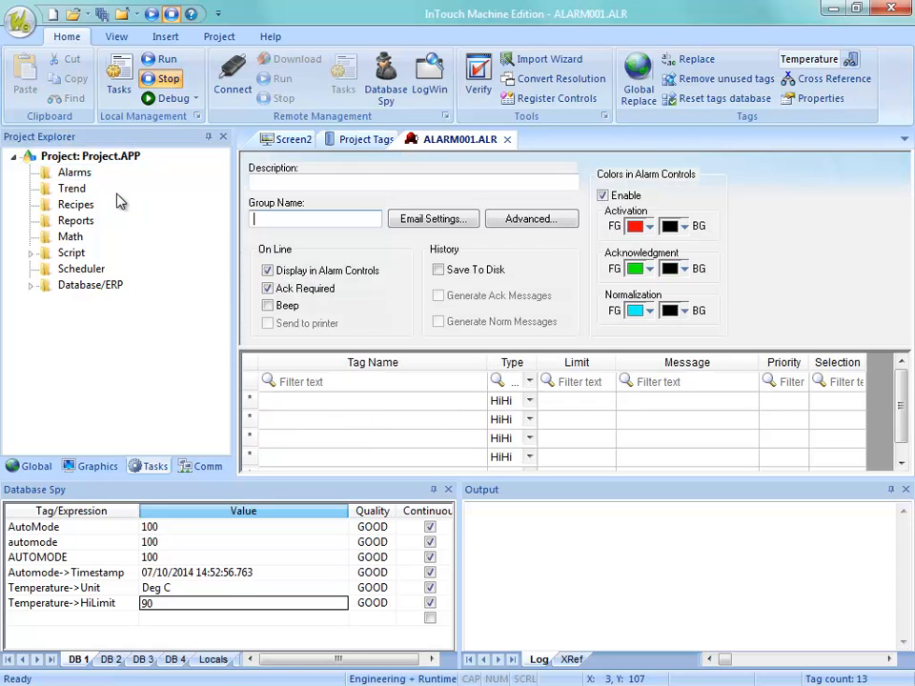
Assign the Temperature tag to the first row of the alarm worksheet through the Object Finder, then save and close the worksheet.
{"action": "left_click", "coordinate": [353, 403]}
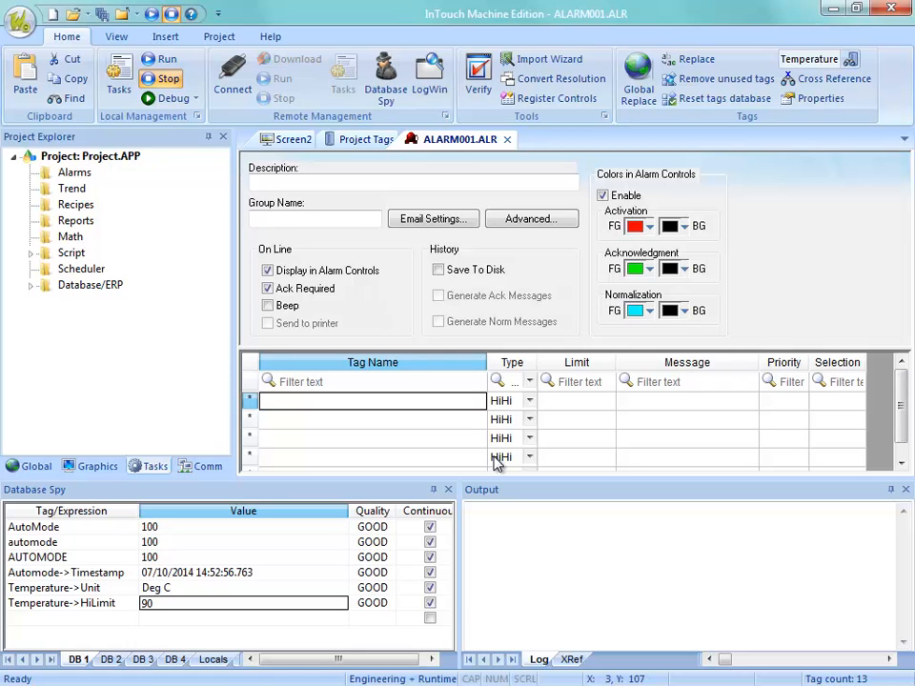
{"action": "type", "text": "T"}
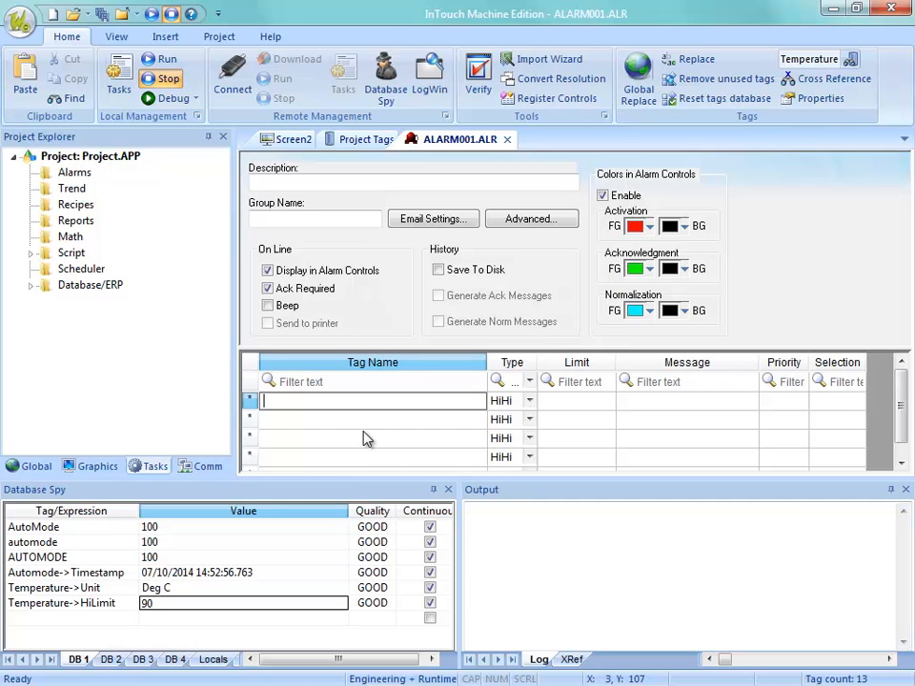
{"action": "double_click", "coordinate": [358, 406]}
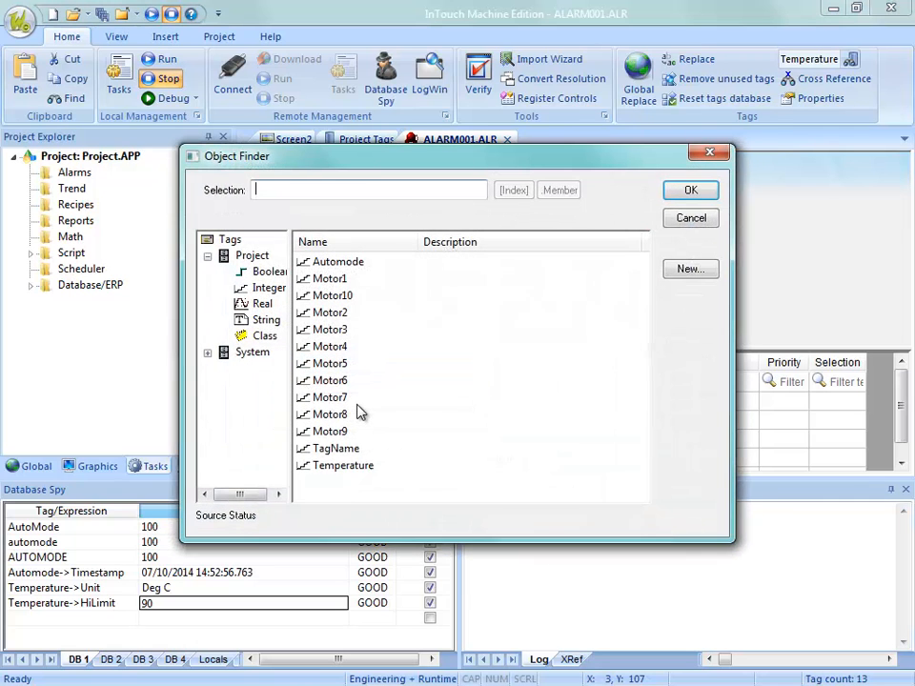
{"action": "left_click", "coordinate": [344, 467]}
{"action": "left_click", "coordinate": [691, 190]}
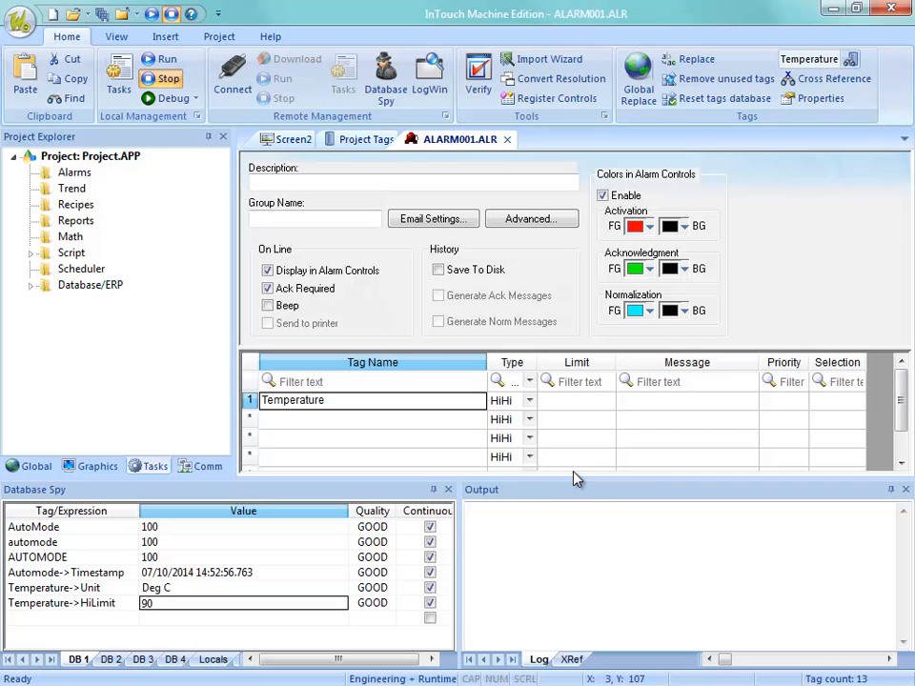
{"action": "left_click", "coordinate": [507, 139]}
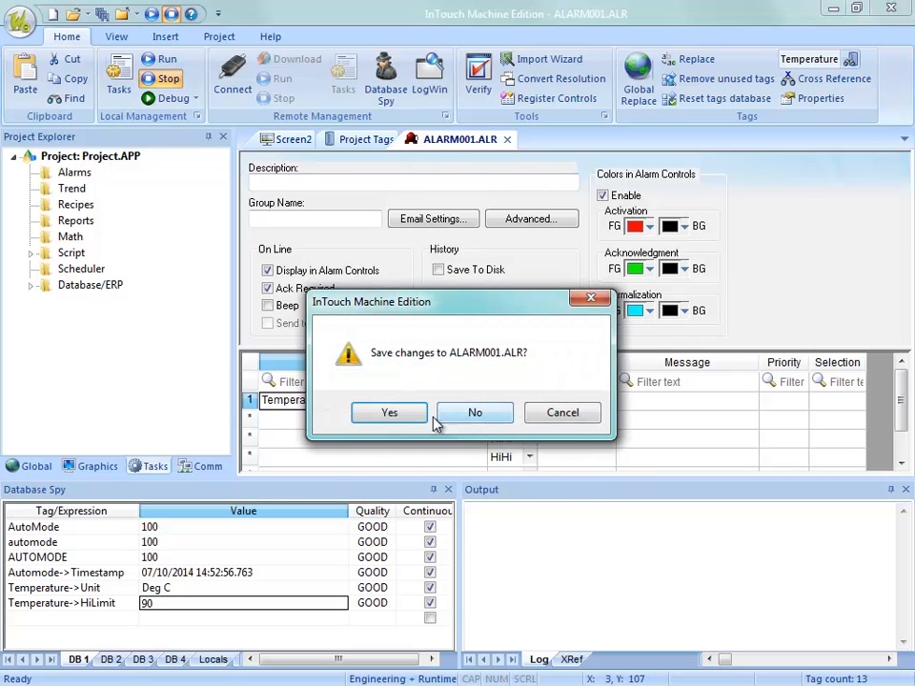
{"action": "left_click", "coordinate": [400, 417]}
{"action": "left_click", "coordinate": [423, 371]}
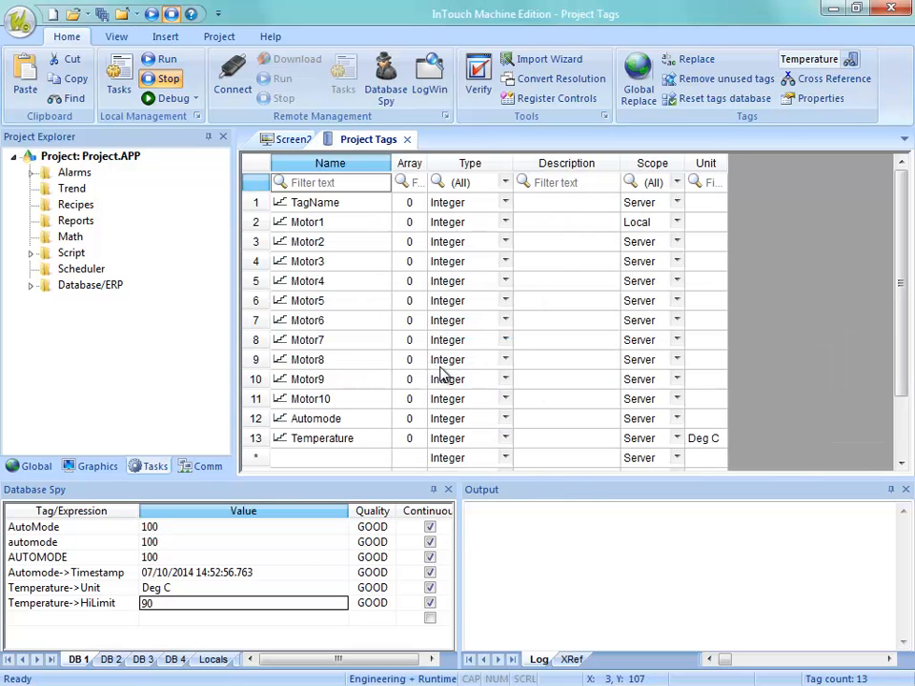
Close the Project Tags sheet and close Screen2 without saving its changes.
{"action": "left_click", "coordinate": [407, 139]}
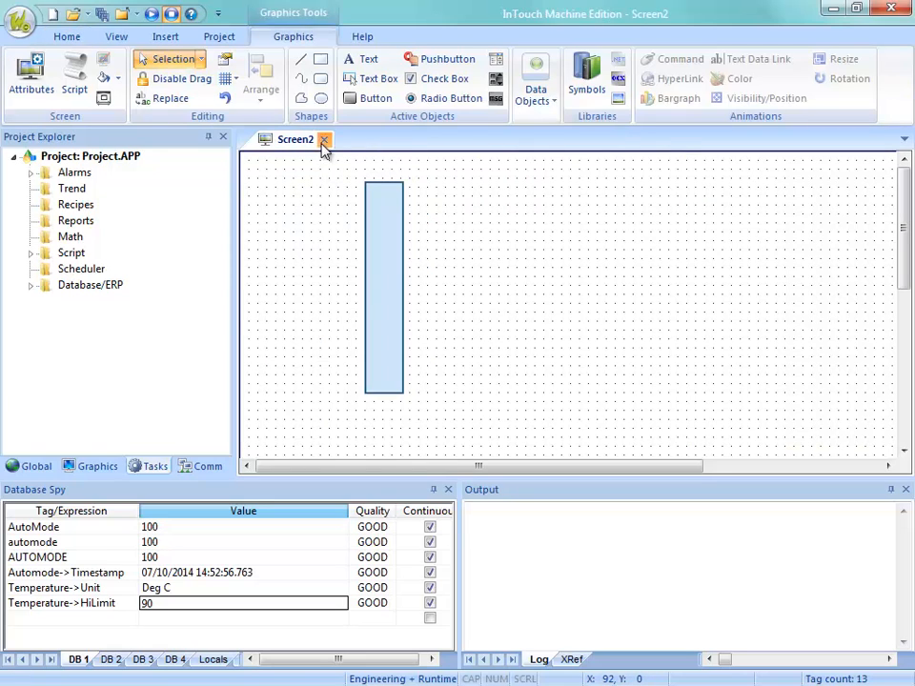
{"action": "left_click", "coordinate": [323, 140]}
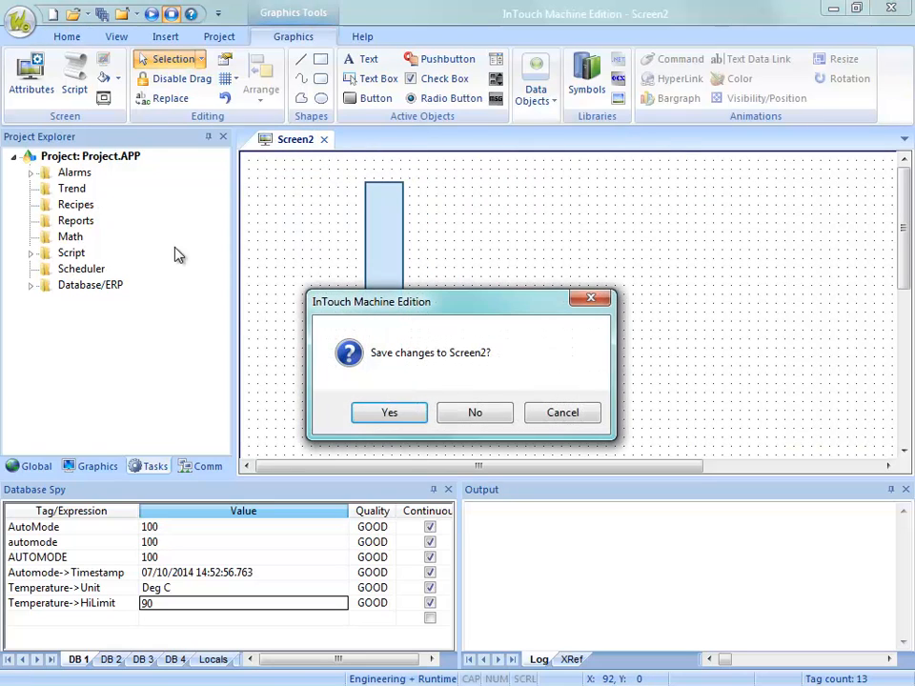
{"action": "left_click", "coordinate": [469, 414]}
Reopen alarm worksheet 1, examine the Temperature tag's alarm types and limits, and close the worksheet.
{"action": "double_click", "coordinate": [72, 175]}
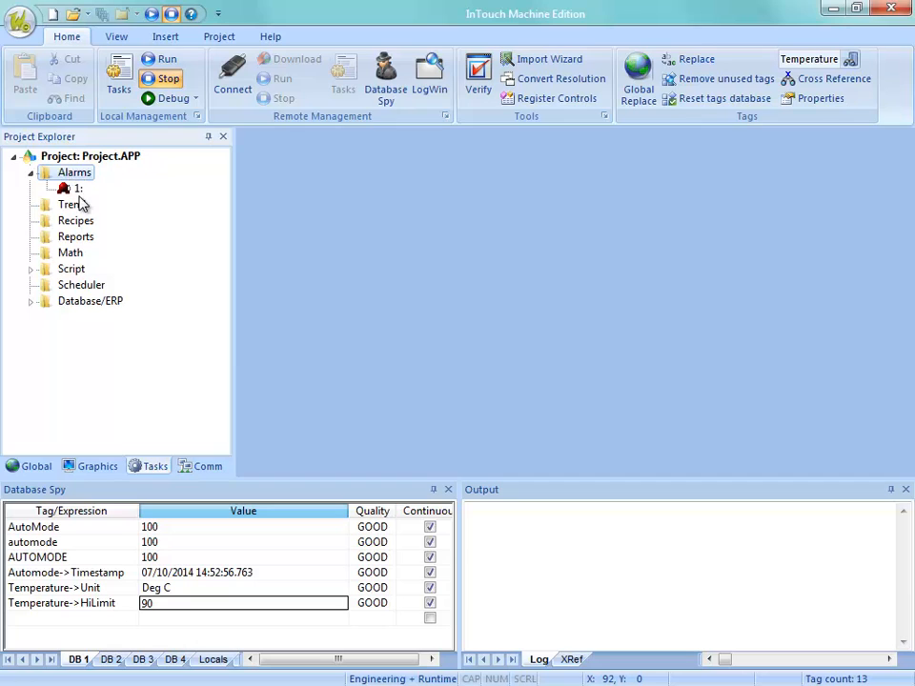
{"action": "double_click", "coordinate": [84, 188]}
{"action": "left_click", "coordinate": [563, 405]}
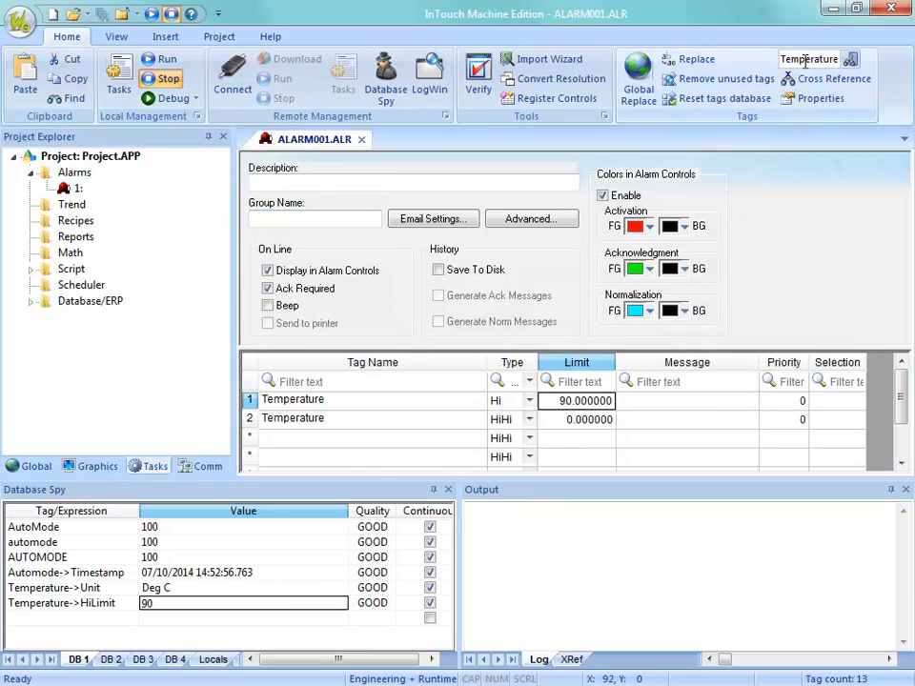
{"action": "left_click", "coordinate": [361, 139]}
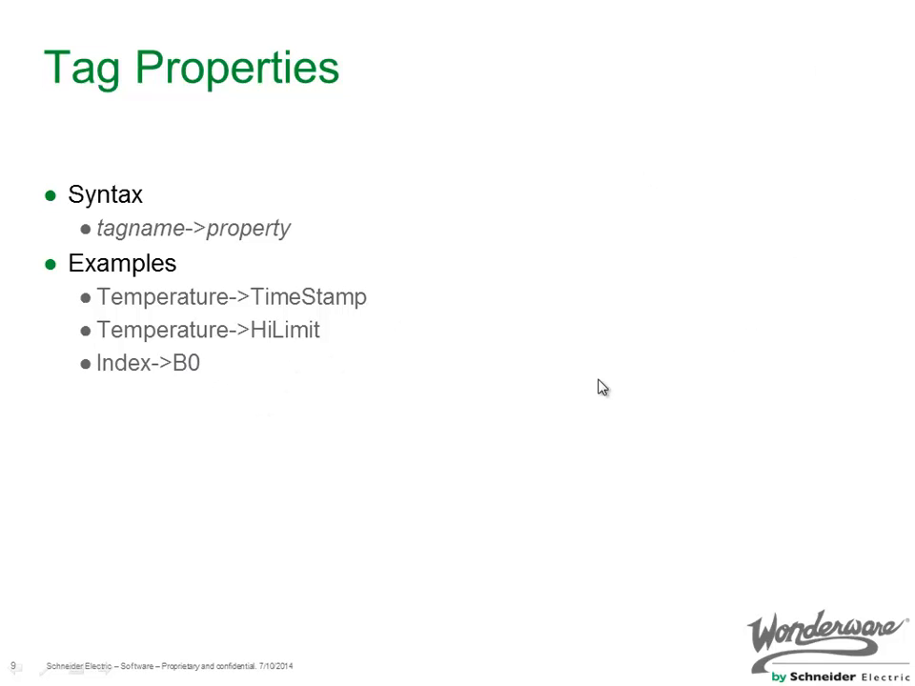
{"action": "left_click", "coordinate": [520, 374]}
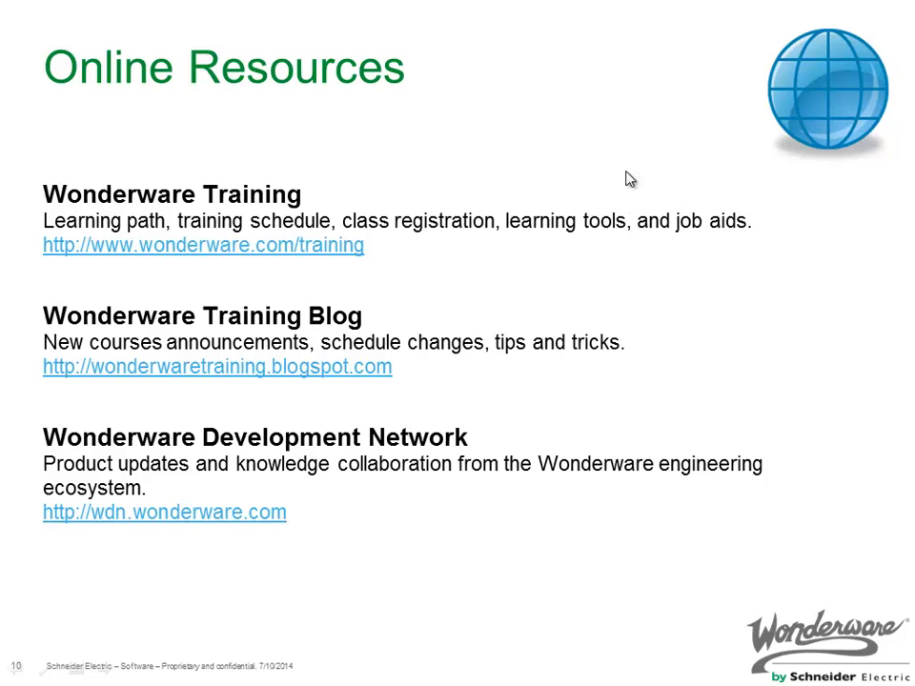
{"action": "key", "text": "Left"}
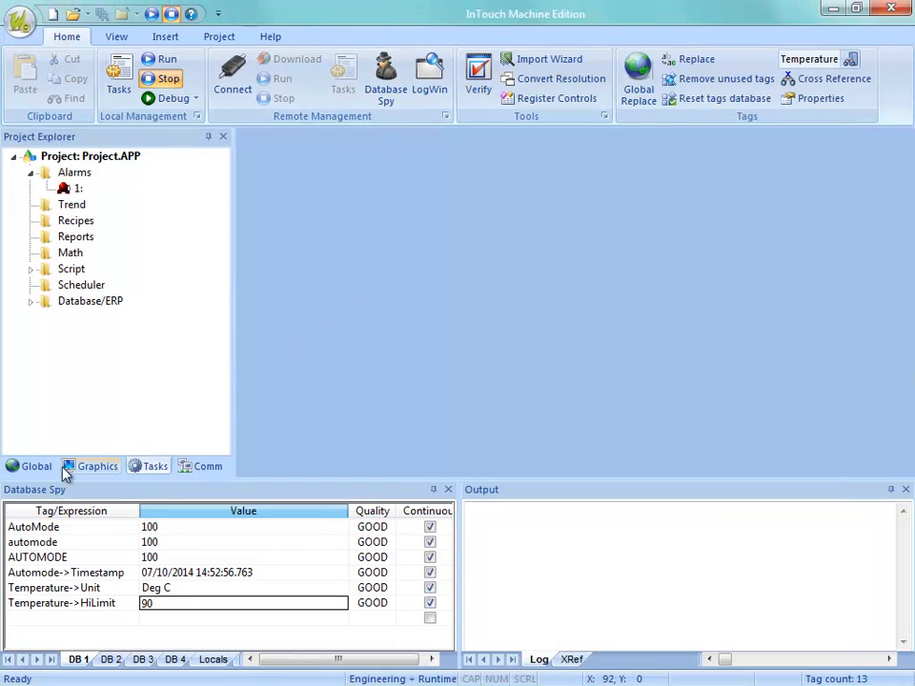
Open the project tag datasheet and set the Automode tag's type to Boolean.
{"action": "left_click", "coordinate": [36, 466]}
{"action": "double_click", "coordinate": [99, 192]}
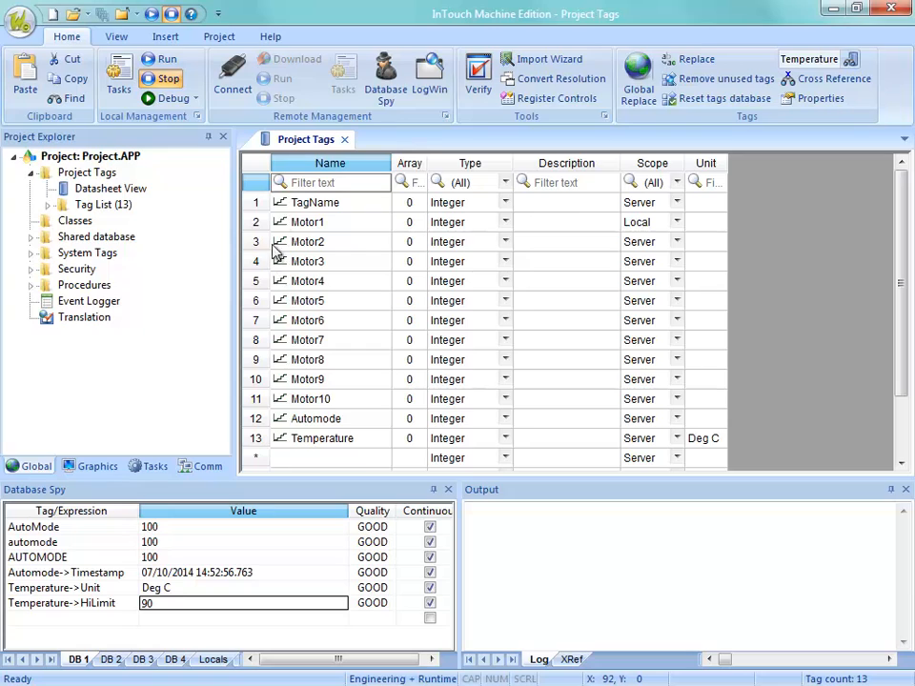
{"action": "left_click", "coordinate": [314, 420]}
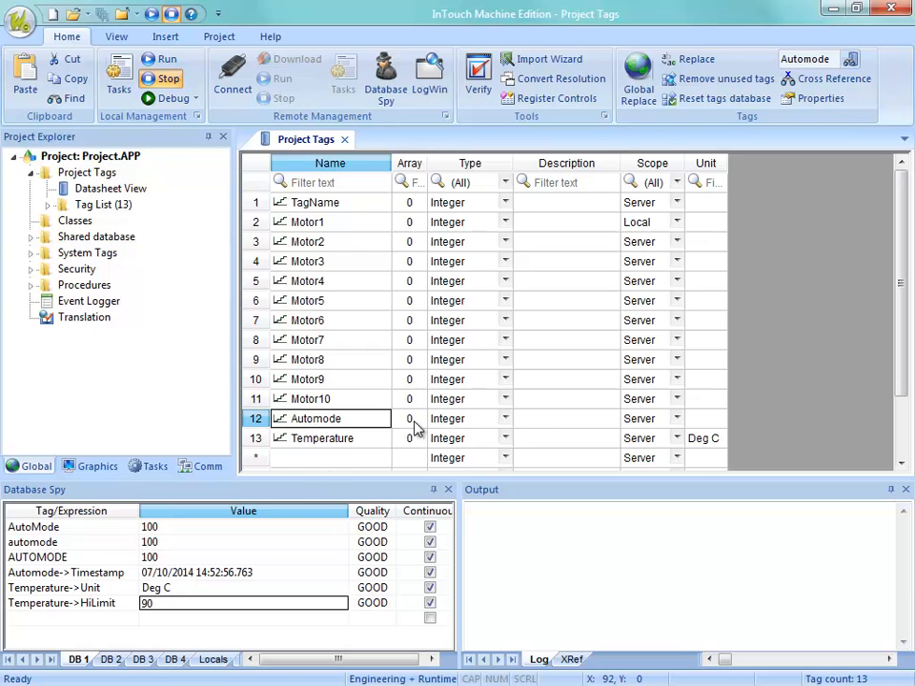
{"action": "left_click", "coordinate": [459, 422]}
{"action": "left_click", "coordinate": [479, 426]}
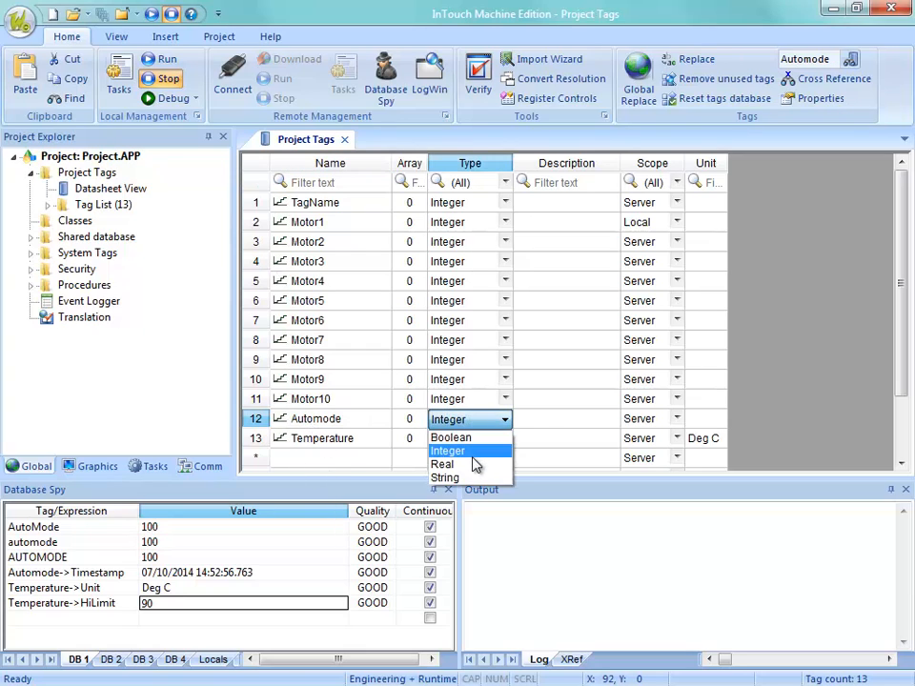
{"action": "left_click", "coordinate": [449, 438]}
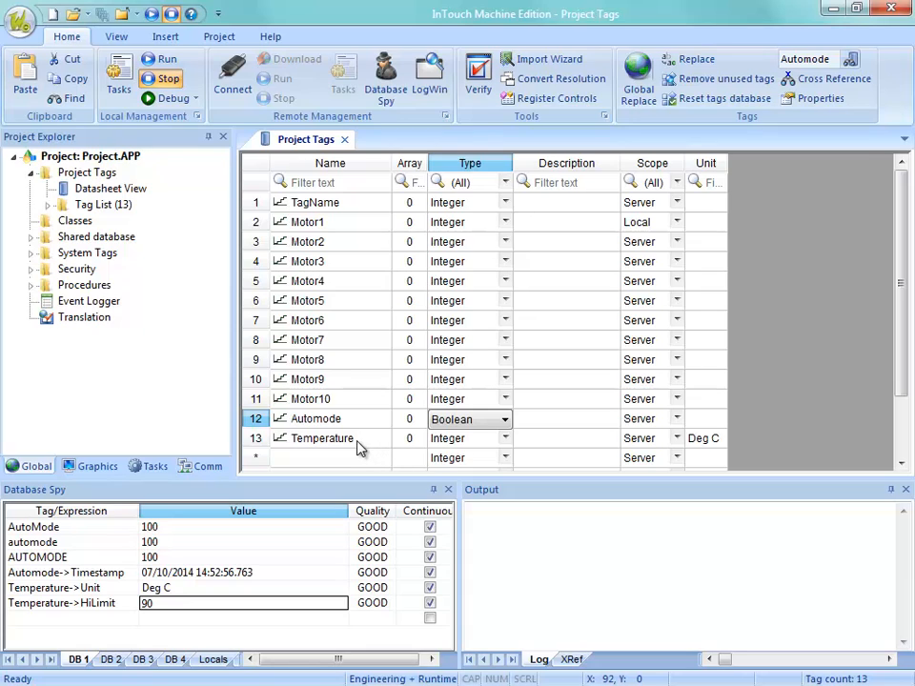
{"action": "key", "text": "Return"}
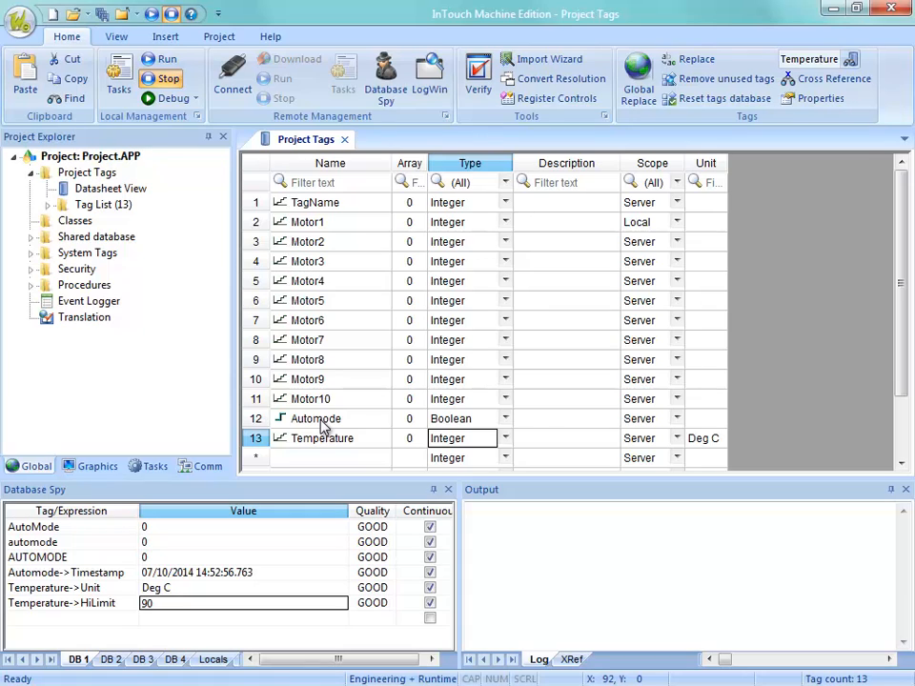
Set the type of the TagName tag to String in the tag datasheet.
{"action": "left_click", "coordinate": [483, 204]}
{"action": "left_click", "coordinate": [504, 203]}
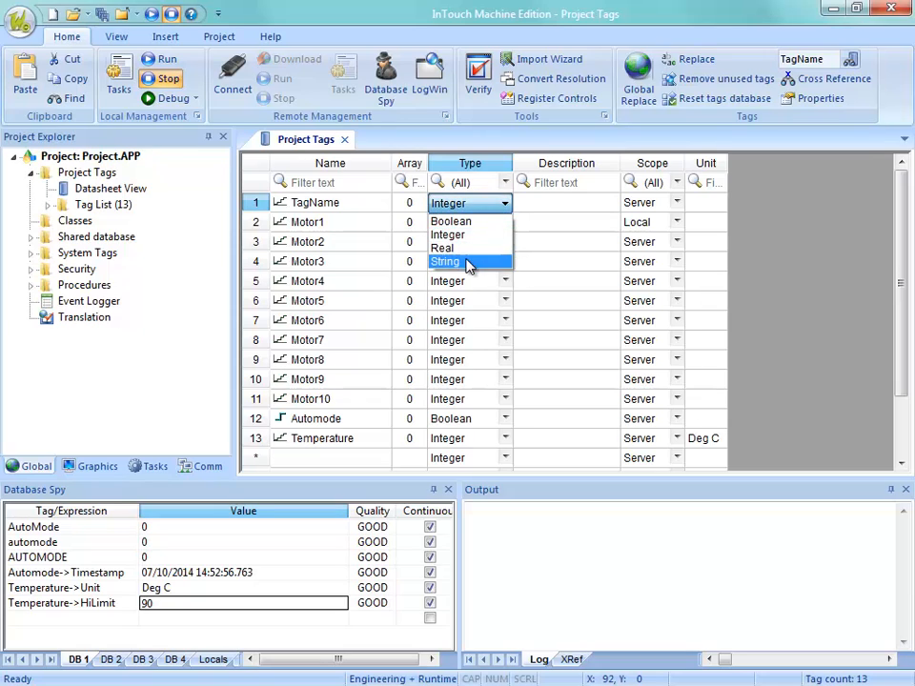
{"action": "left_click", "coordinate": [467, 263]}
{"action": "key", "text": "Return"}
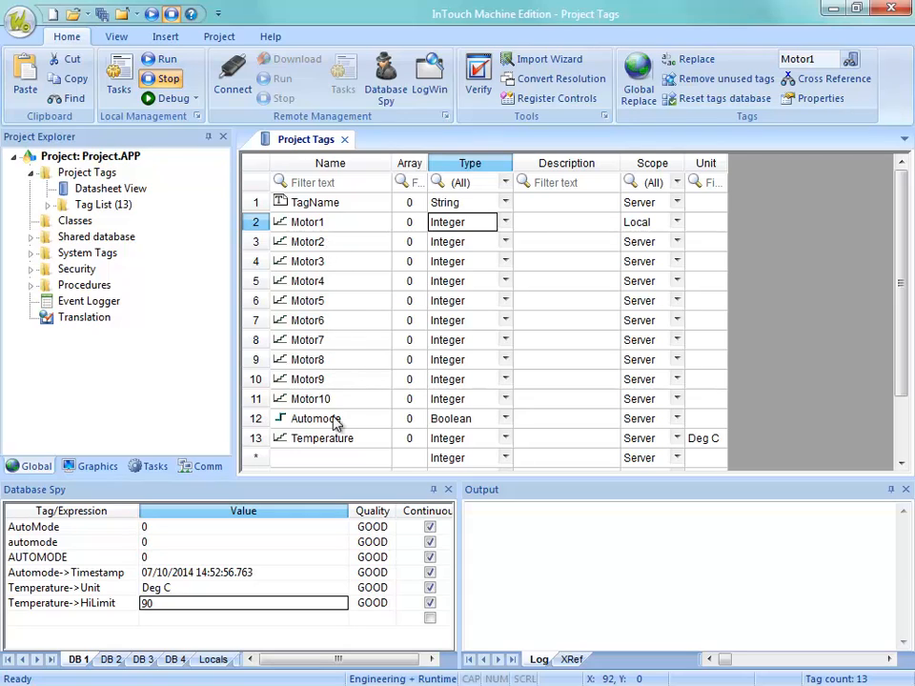
Add a tag named Pump in the next empty datasheet row and set its array size to 10.
{"action": "left_click", "coordinate": [330, 458]}
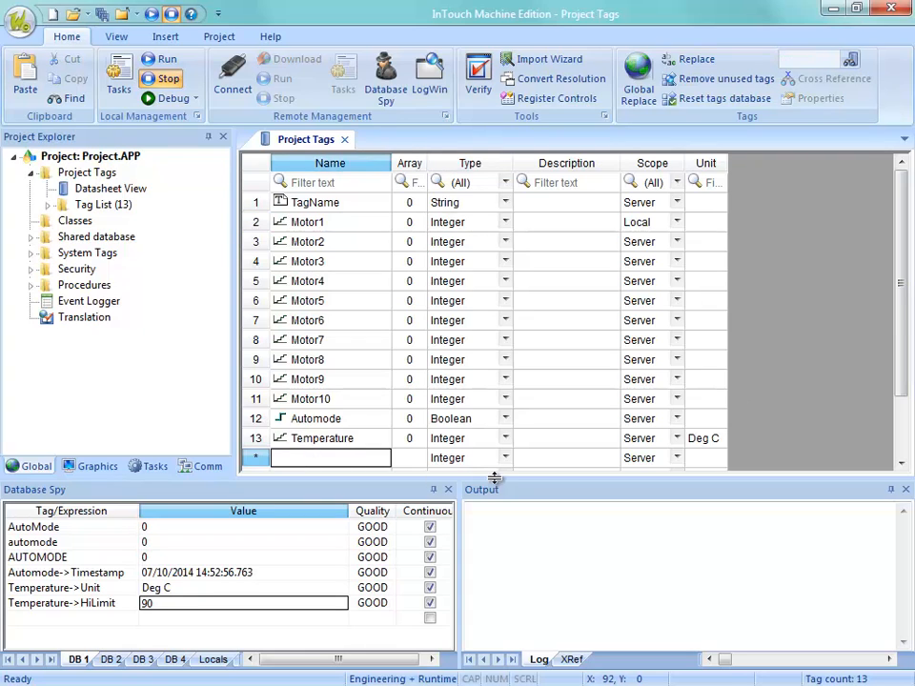
{"action": "type", "text": "Pump"}
{"action": "key", "text": "Return"}
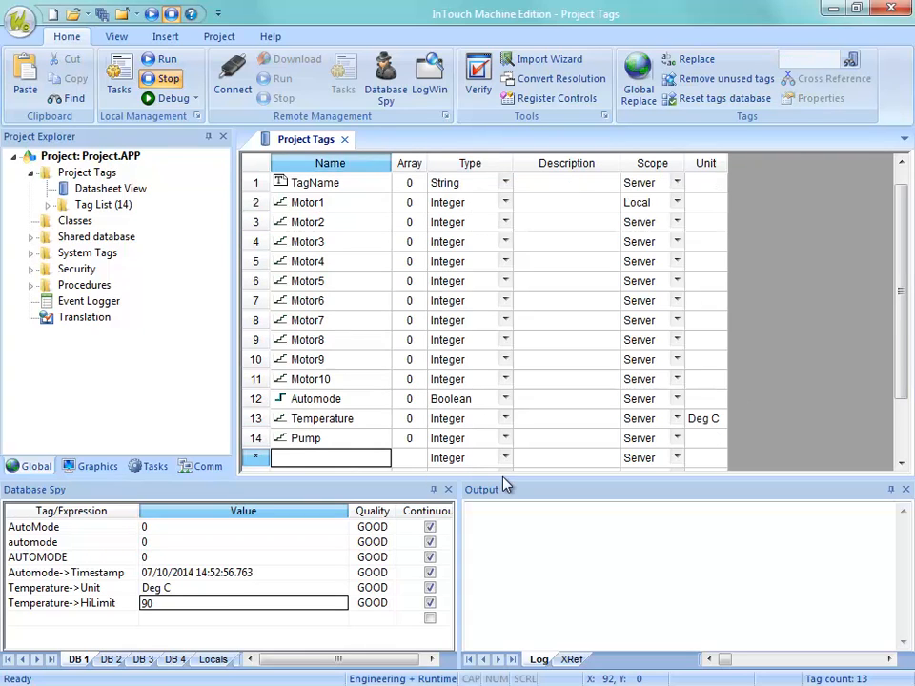
{"action": "left_click", "coordinate": [357, 438]}
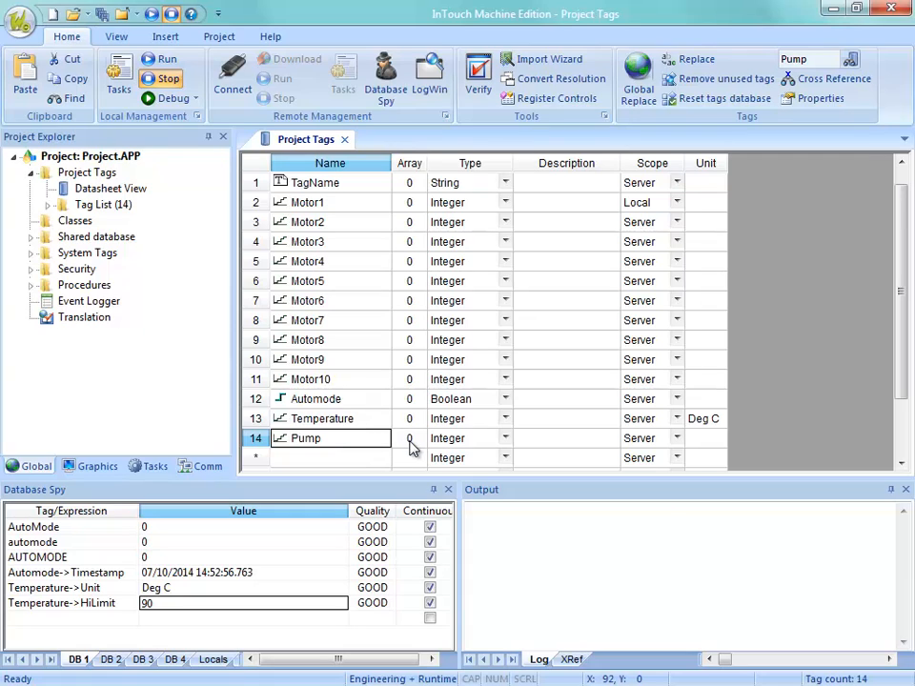
{"action": "left_click", "coordinate": [407, 438]}
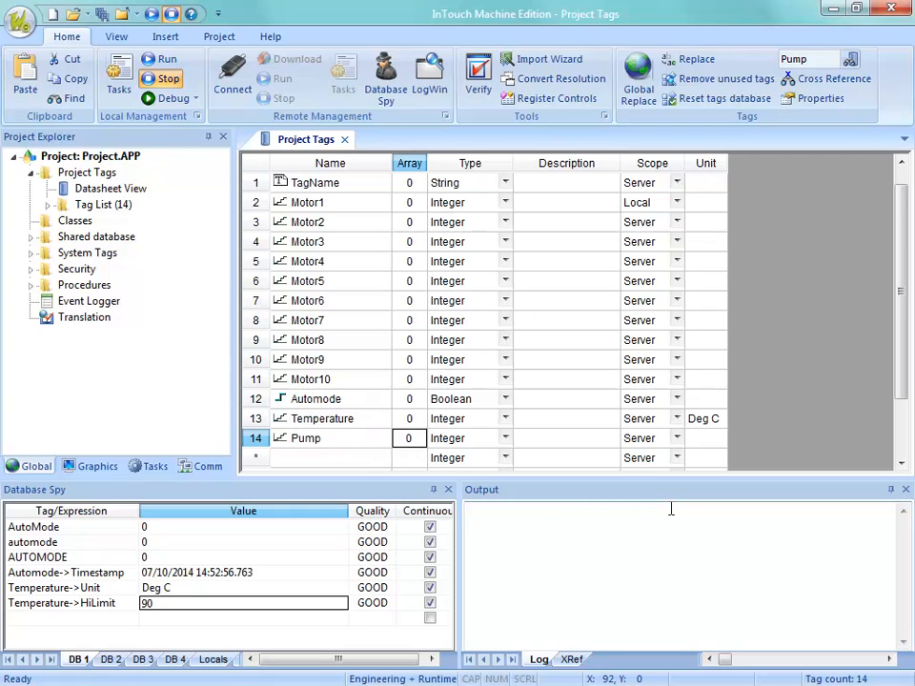
{"action": "type", "text": "10"}
{"action": "key", "text": "Return"}
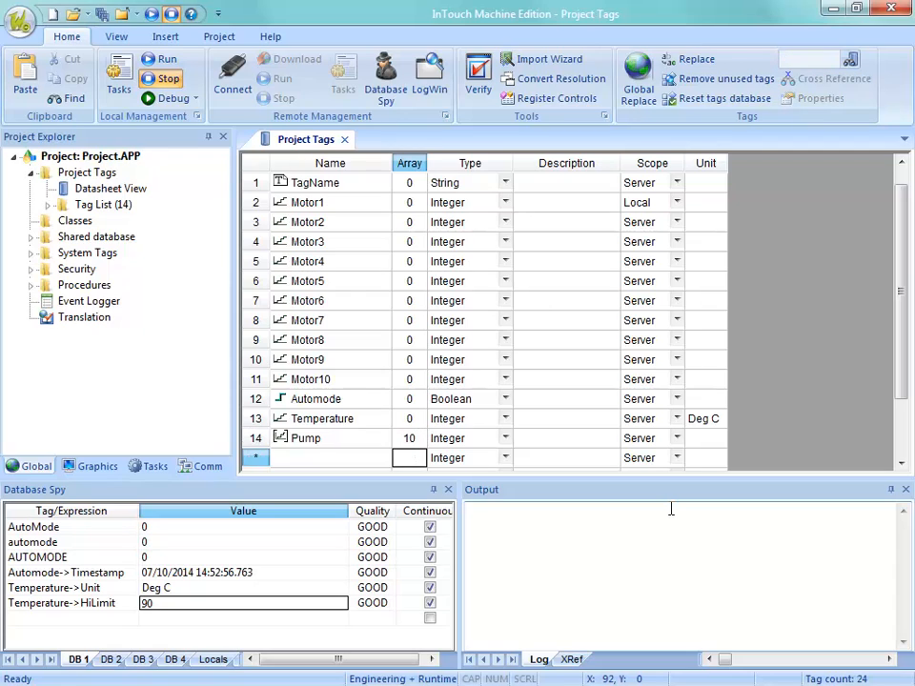
{"action": "left_click", "coordinate": [412, 440]}
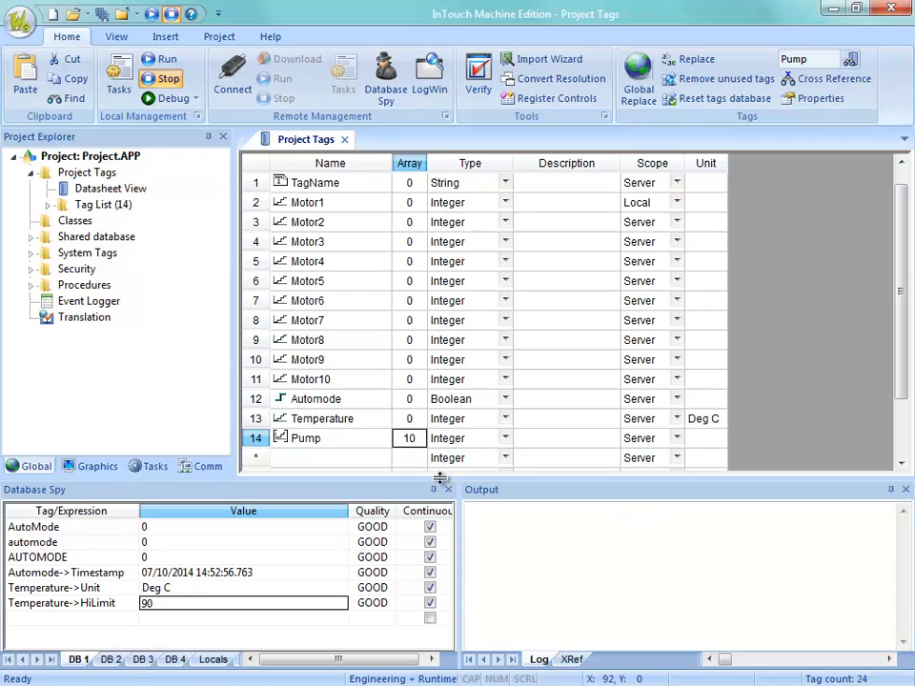
Add a tag named PumpNum in the next empty row of the project tag datasheet.
{"action": "left_click", "coordinate": [314, 459]}
{"action": "type", "text": "N"}
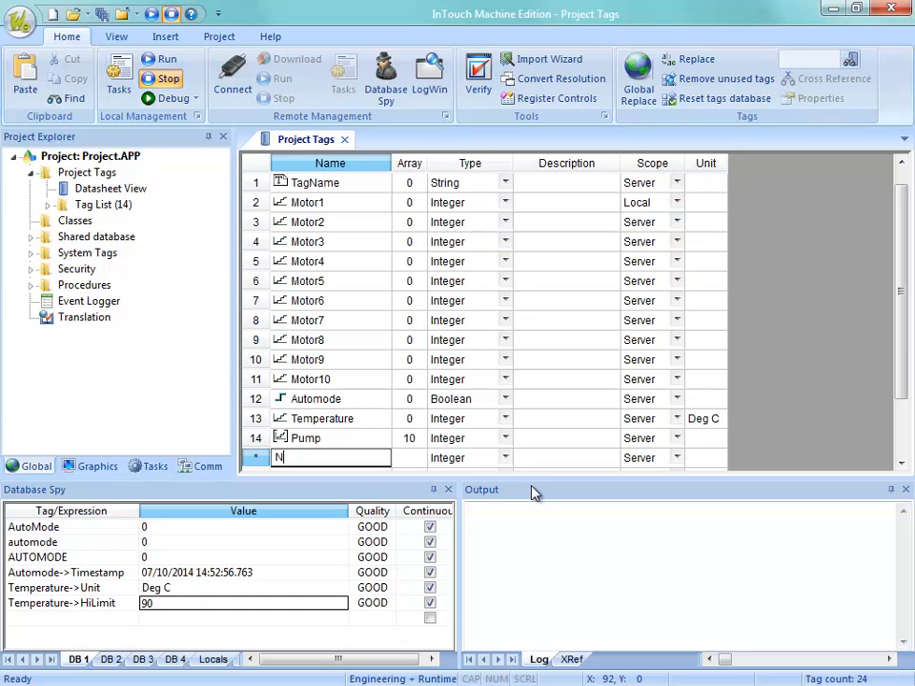
{"action": "key", "text": "BackSpace"}
{"action": "type", "text": "PumpNum"}
{"action": "key", "text": "Return"}
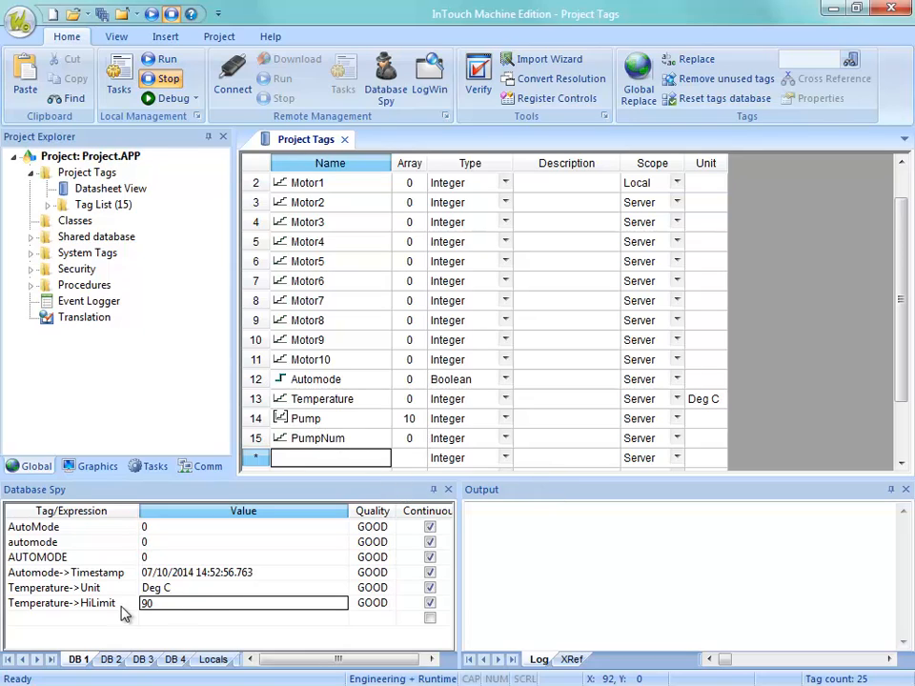
Delete all the monitored tag lines, from AutoMode through Temperature->HiLimit, from the Database Spy.
{"action": "left_click", "coordinate": [44, 542]}
{"action": "left_click", "coordinate": [33, 602], "text": "shift"}
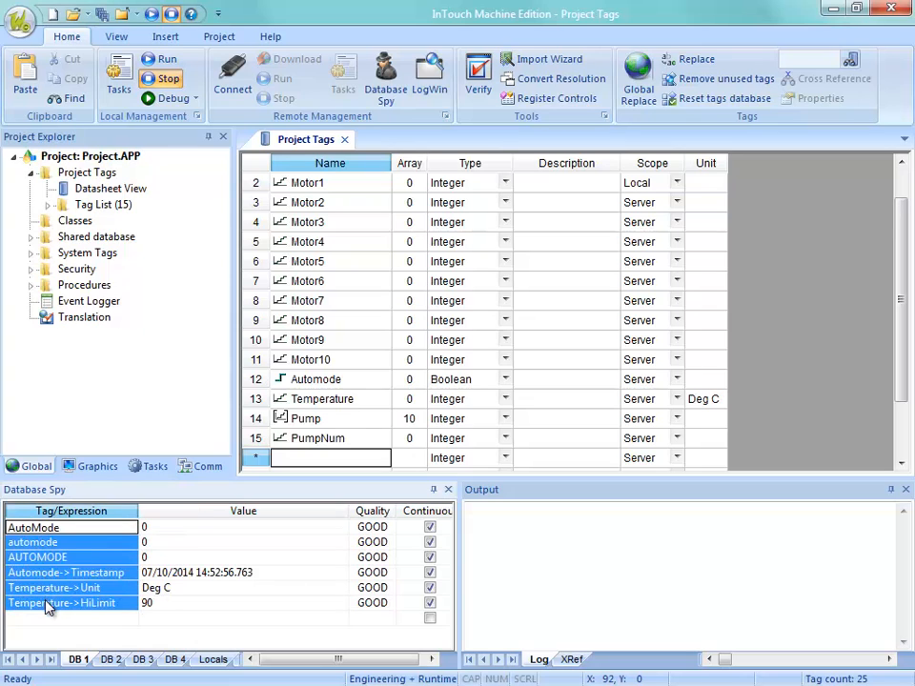
{"action": "right_click", "coordinate": [44, 600]}
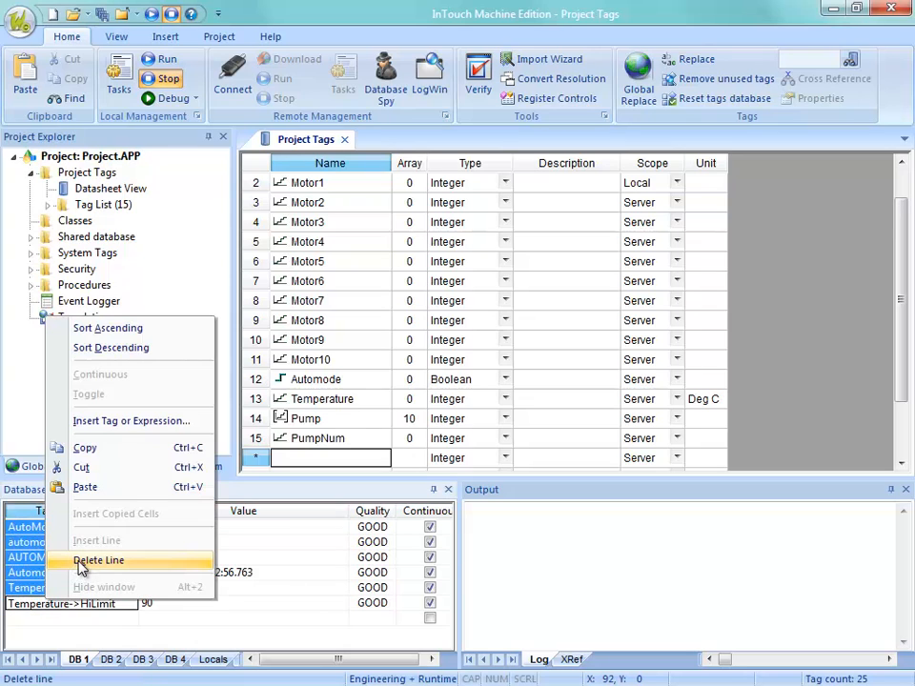
{"action": "left_click", "coordinate": [81, 562]}
Monitor the array element Pump[1] in the Database Spy and set its value to 123.
{"action": "left_click", "coordinate": [87, 534]}
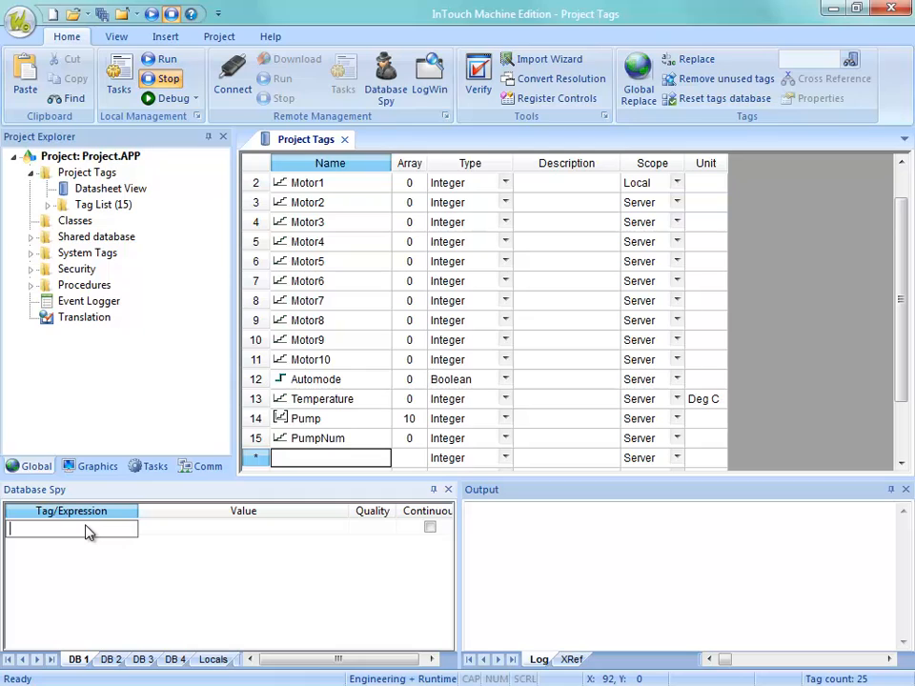
{"action": "type", "text": "Pump[1]"}
{"action": "key", "text": "Return"}
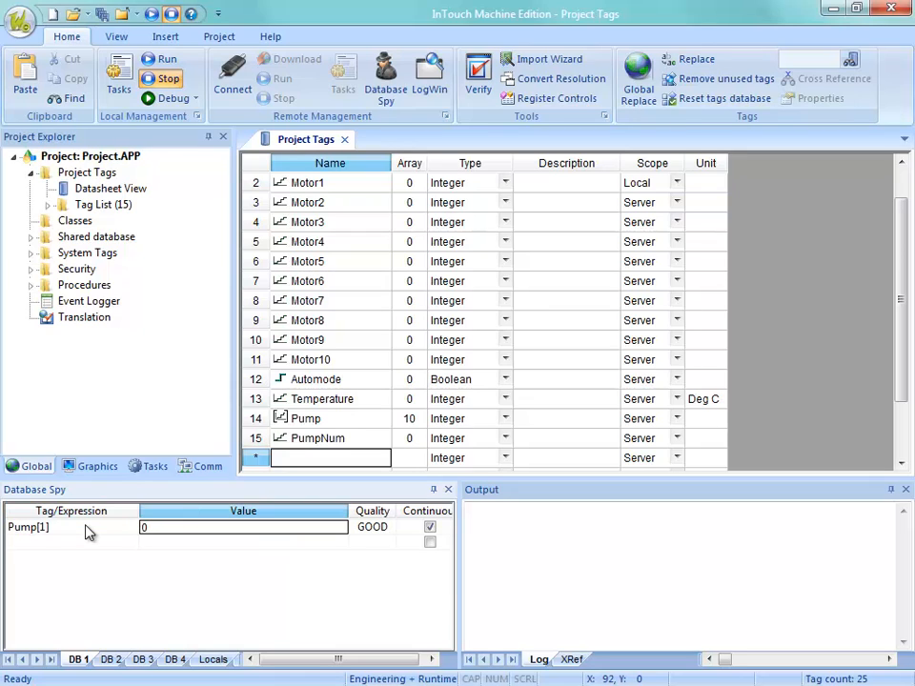
{"action": "type", "text": "123"}
{"action": "key", "text": "Return"}
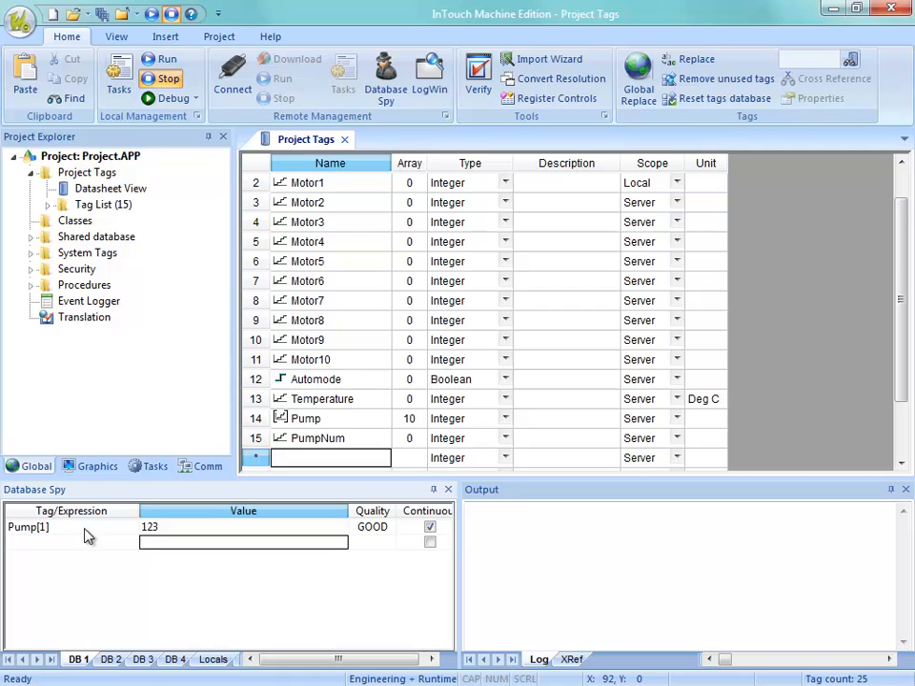
Add the array element Pump[2] to the Database Spy and set its value to 456.
{"action": "left_click", "coordinate": [83, 548]}
{"action": "type", "text": "Pump[2"}
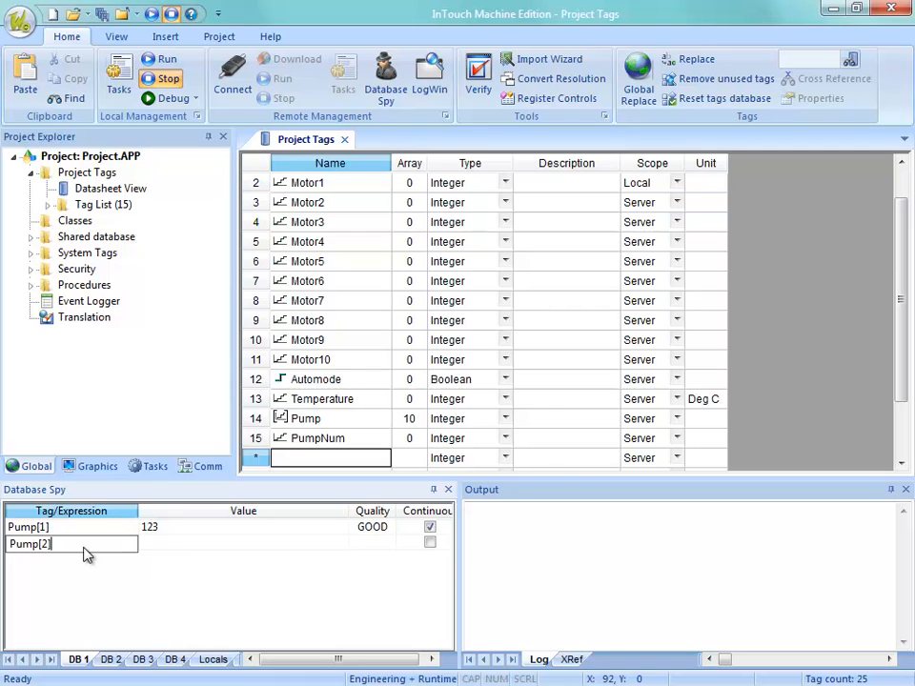
{"action": "key", "text": "Return"}
{"action": "type", "text": "456"}
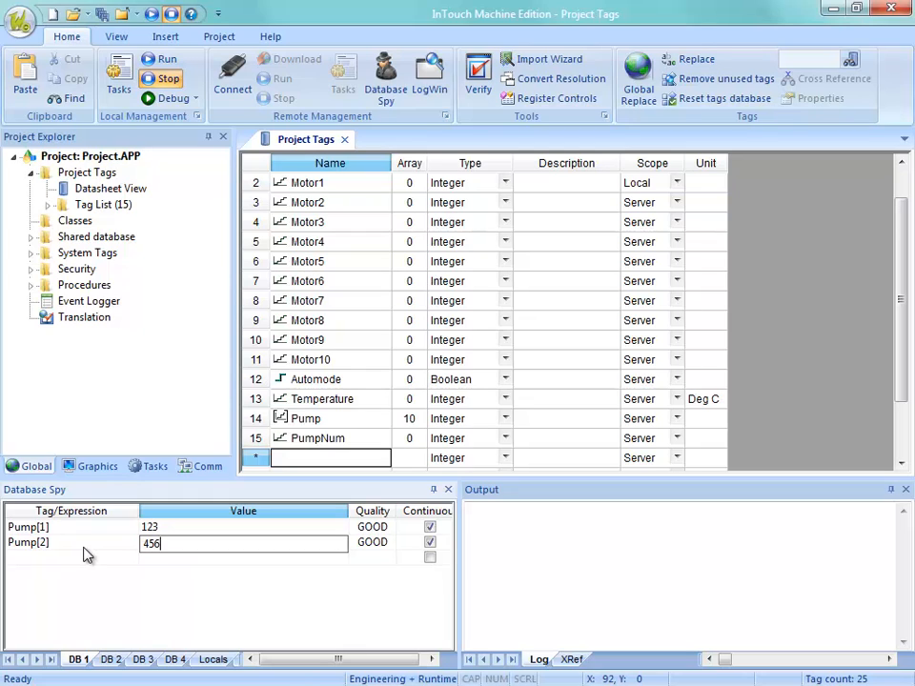
{"action": "key", "text": "Return"}
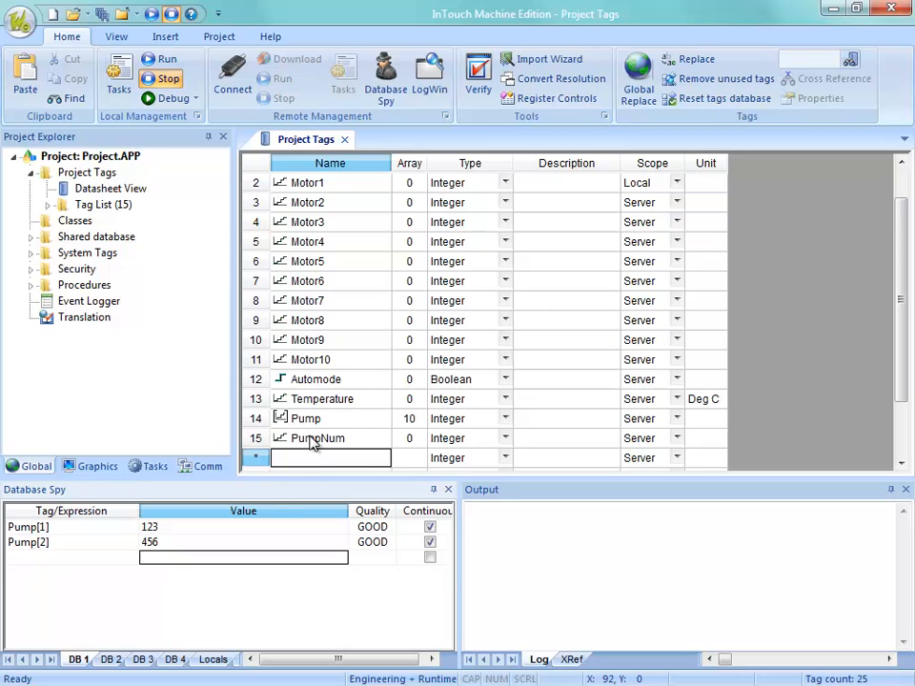
Add the expression Pump[PumpNum] to the Database Spy, using the PumpNum tag as the array index.
{"action": "left_click", "coordinate": [45, 555]}
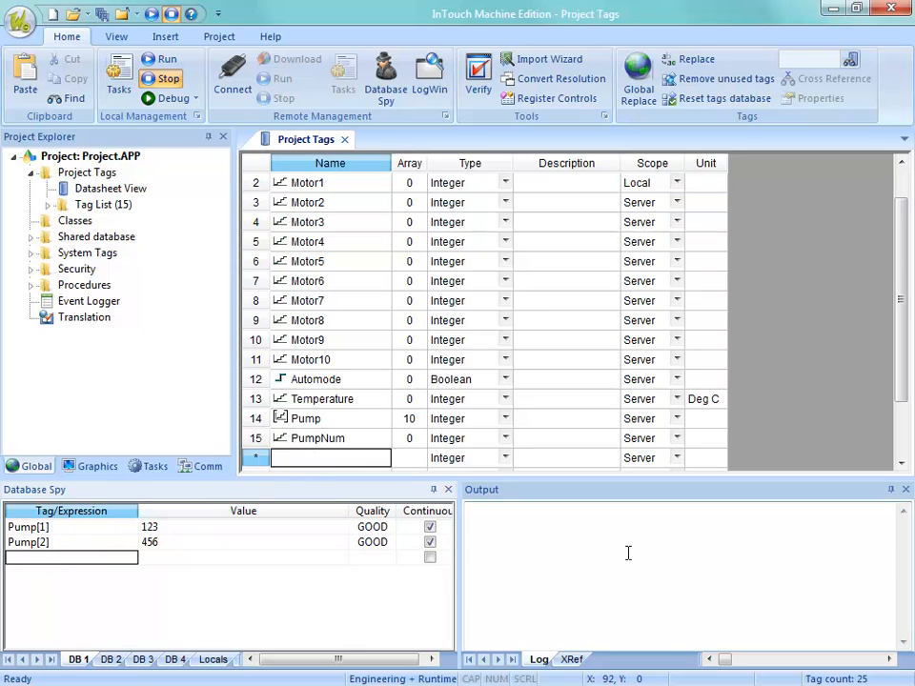
{"action": "type", "text": "Pump"}
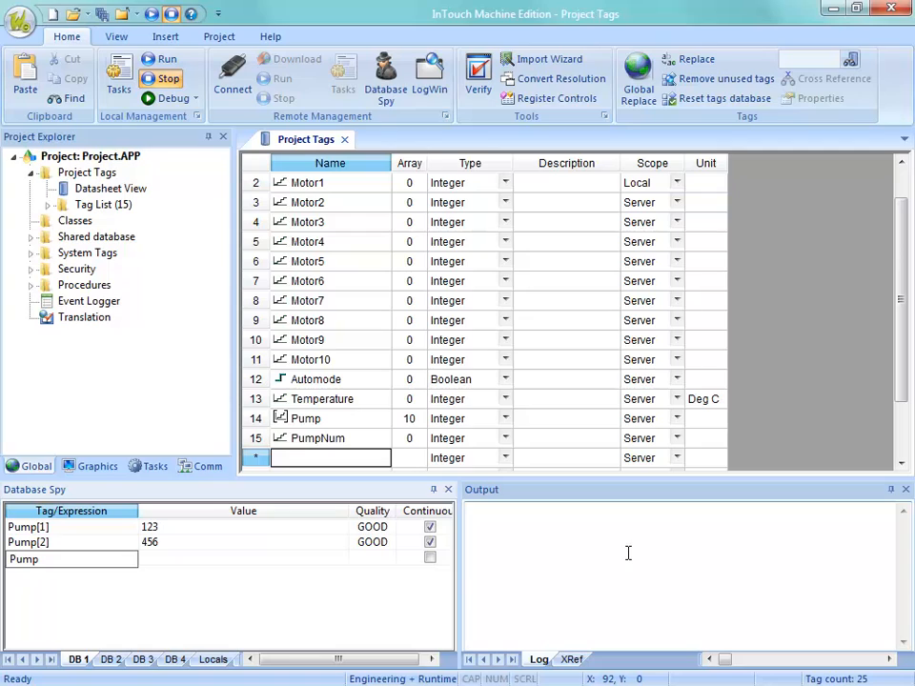
{"action": "type", "text": "[PumpNum]"}
{"action": "key", "text": "Return"}
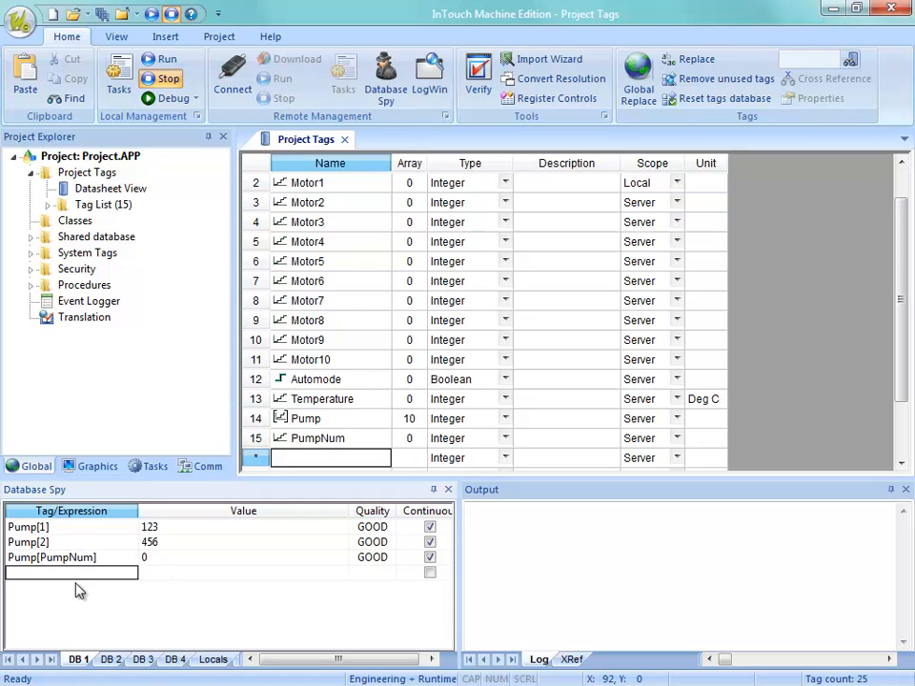
Add PumpNum to the Database Spy, set its value to 1, and check the value of Pump[PumpNum].
{"action": "type", "text": "Pum"}
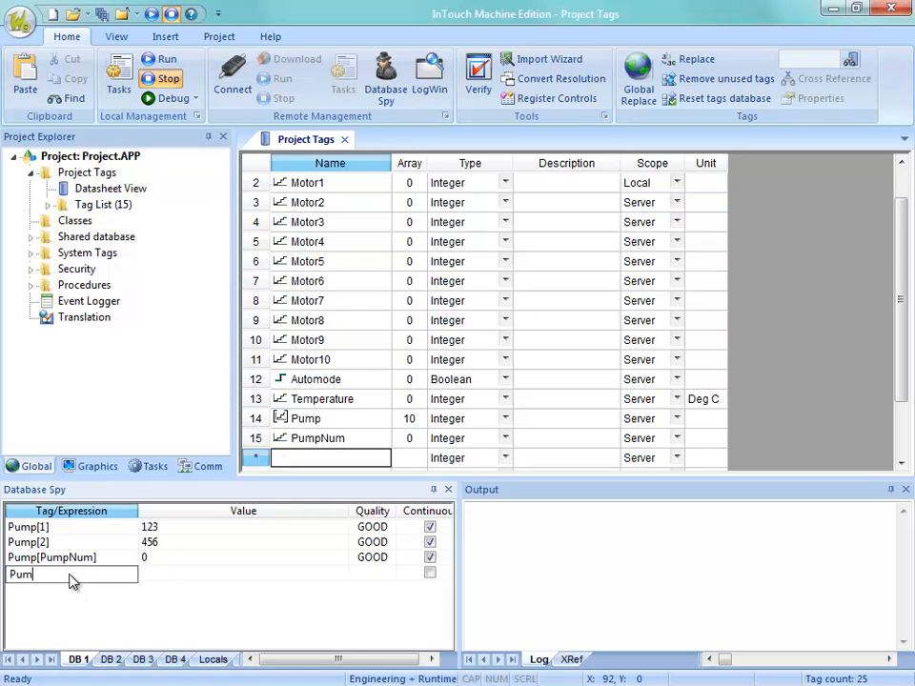
{"action": "type", "text": "pNum"}
{"action": "key", "text": "Return"}
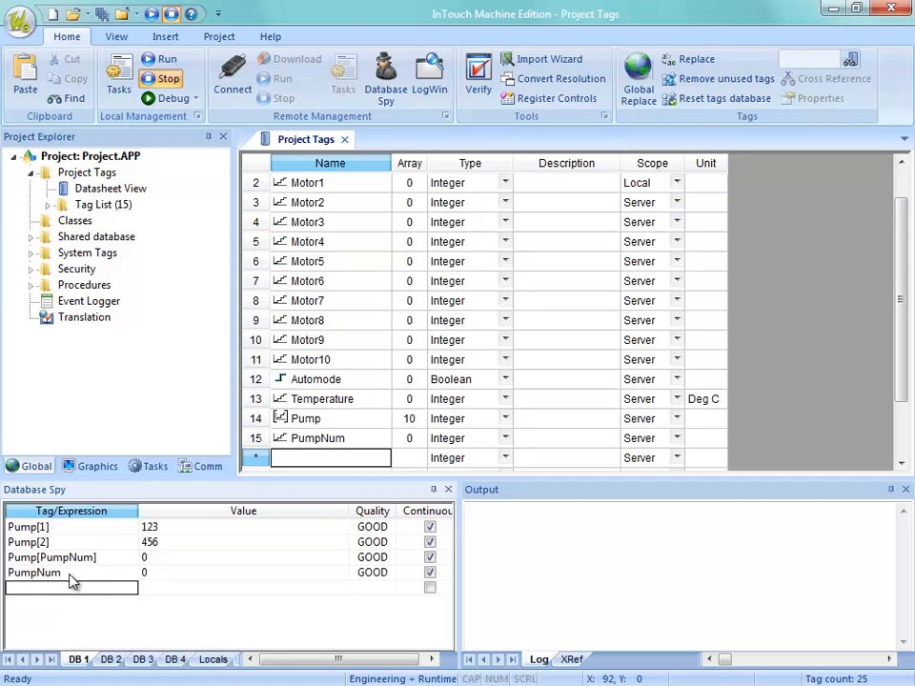
{"action": "left_click", "coordinate": [160, 577]}
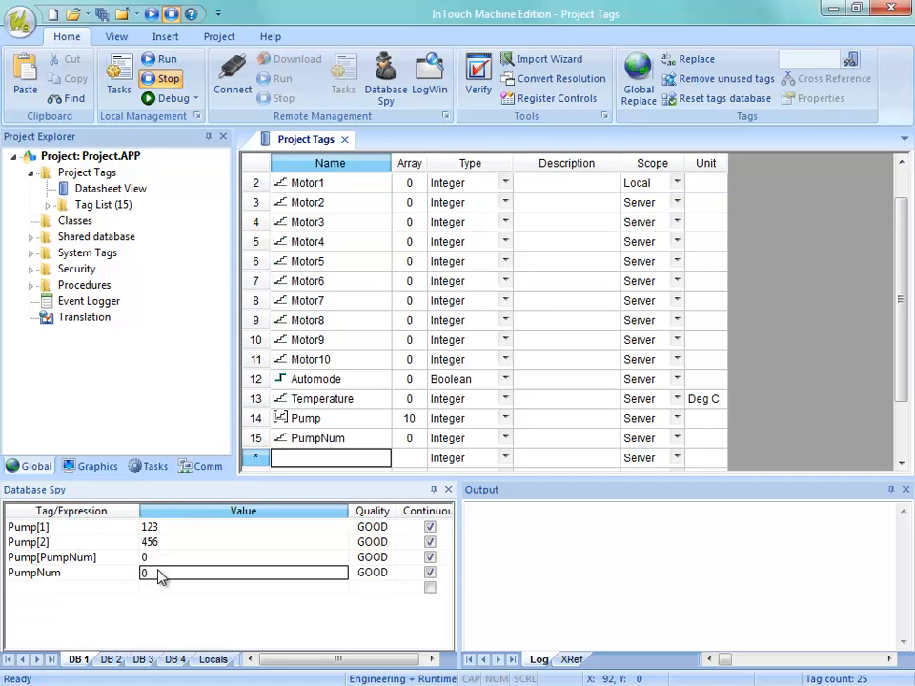
{"action": "type", "text": "1"}
{"action": "key", "text": "Return"}
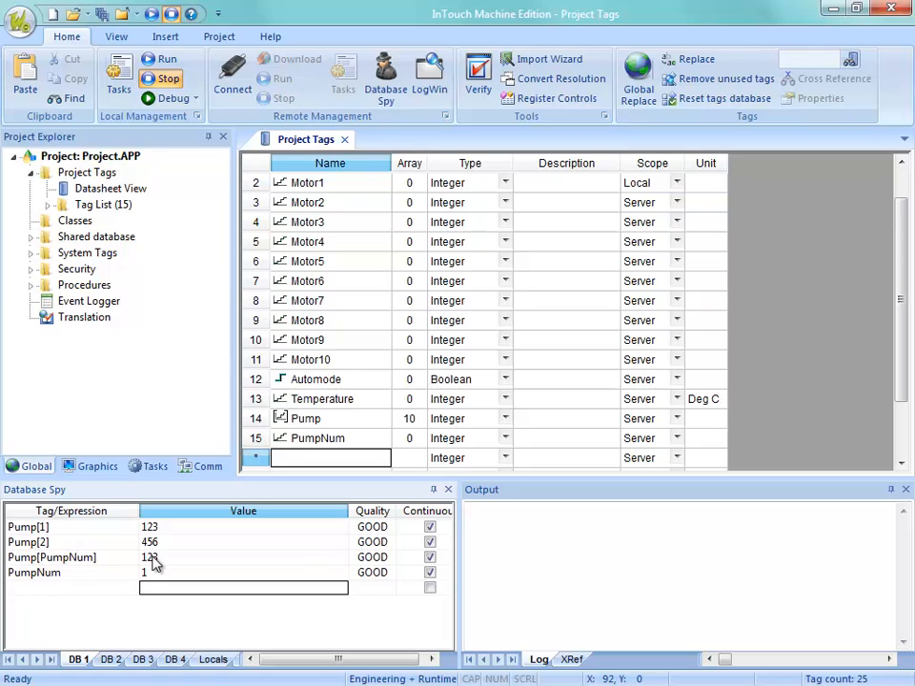
{"action": "left_click", "coordinate": [152, 562]}
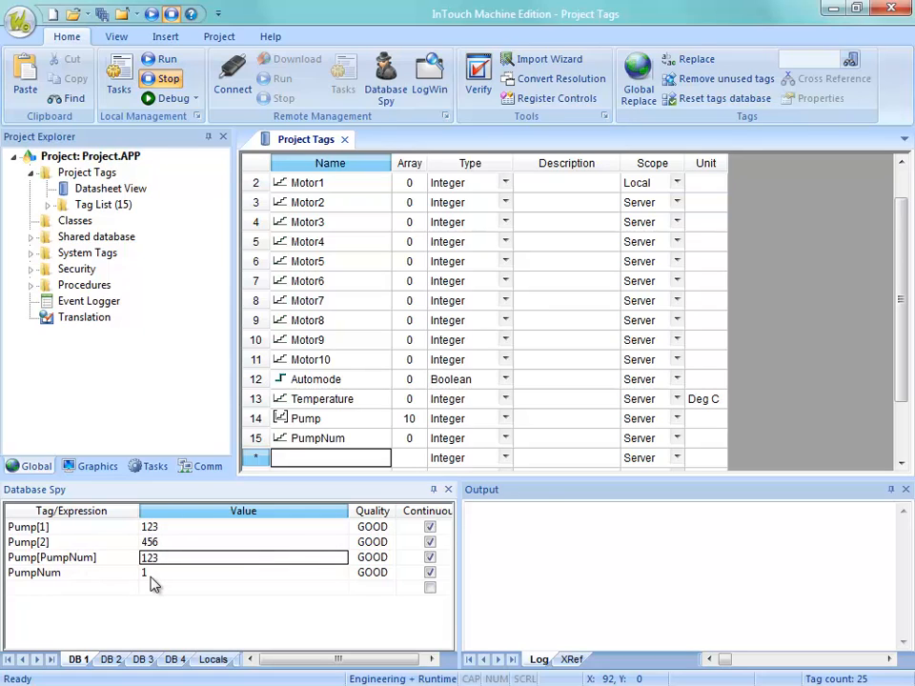
Set PumpNum to 2 in the Database Spy and check the value of Pump[PumpNum] again.
{"action": "left_click", "coordinate": [151, 577]}
{"action": "key", "text": "BackSpace"}
{"action": "type", "text": "2"}
{"action": "key", "text": "Return"}
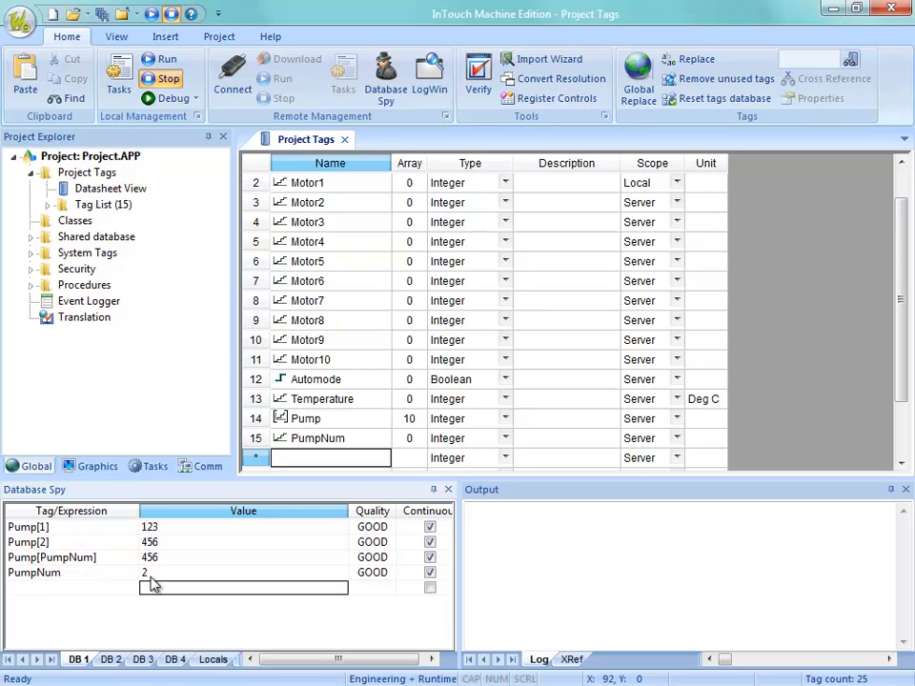
{"action": "left_click", "coordinate": [149, 561]}
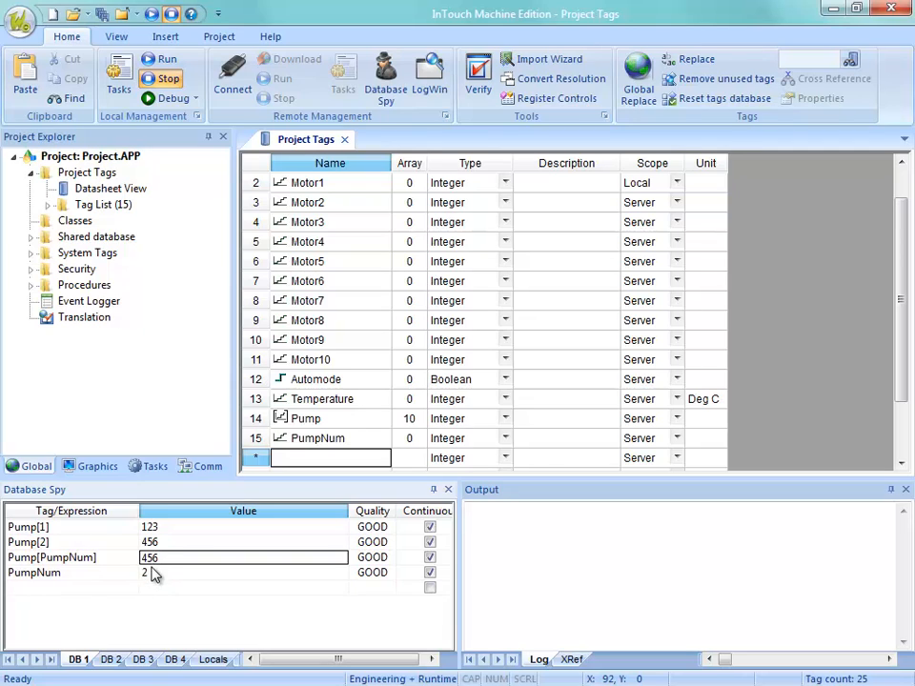
{"action": "left_click", "coordinate": [80, 573]}
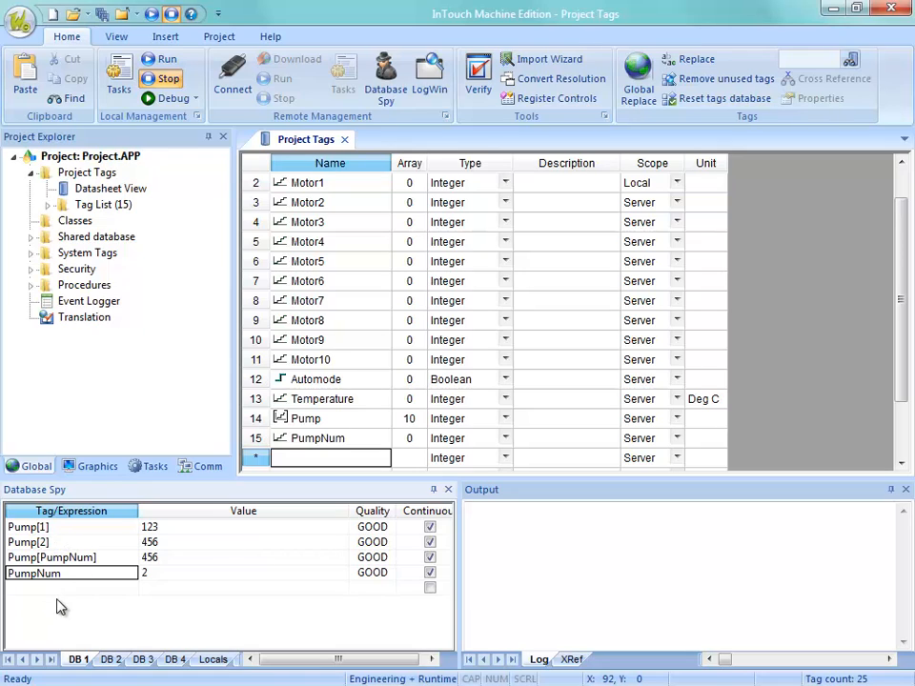
{"action": "key", "text": "Return"}
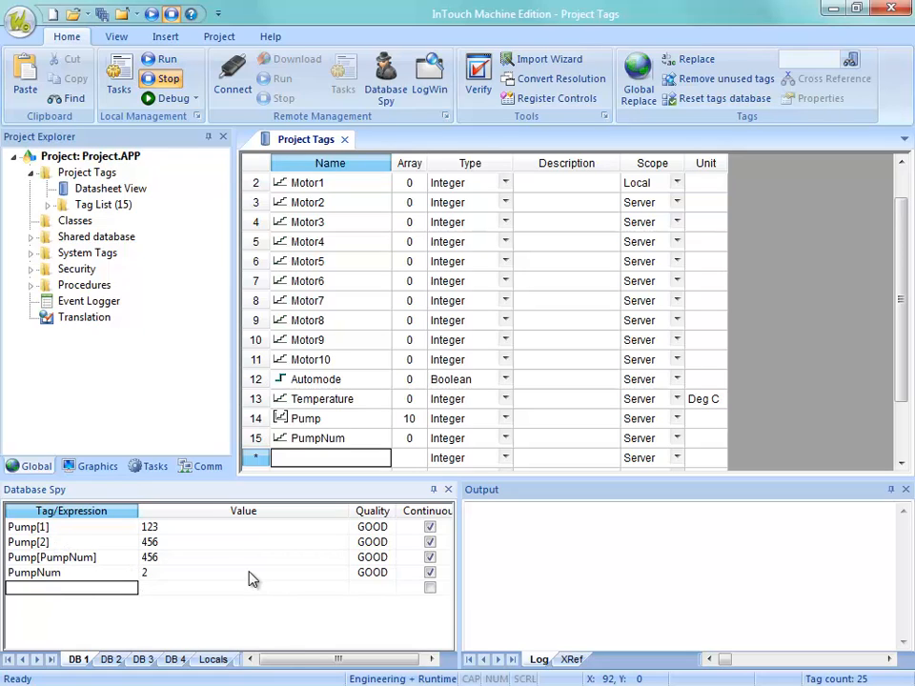
Add a tag named MyPointer in the next empty datasheet row and set its type to String.
{"action": "left_click_drag", "start_coordinate": [899, 324], "coordinate": [901, 341]}
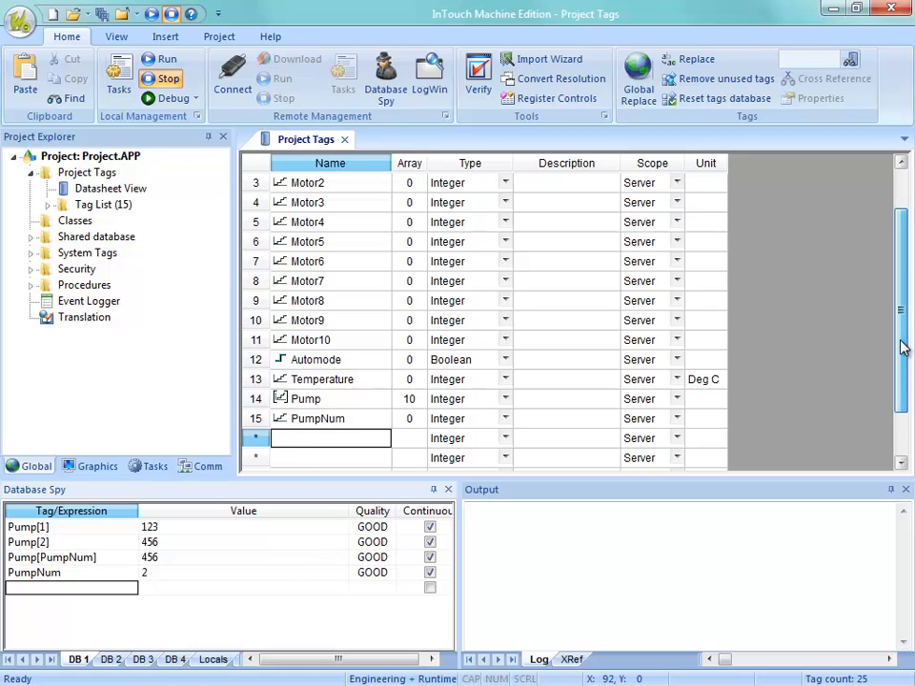
{"action": "left_click", "coordinate": [297, 443]}
{"action": "type", "text": "My"}
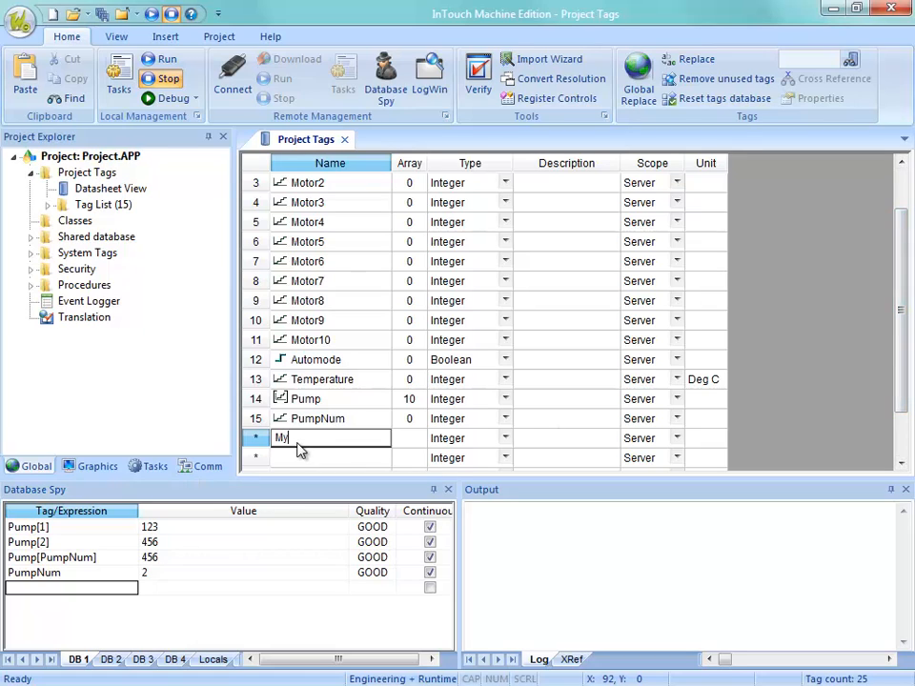
{"action": "type", "text": "Pointer"}
{"action": "key", "text": "Return"}
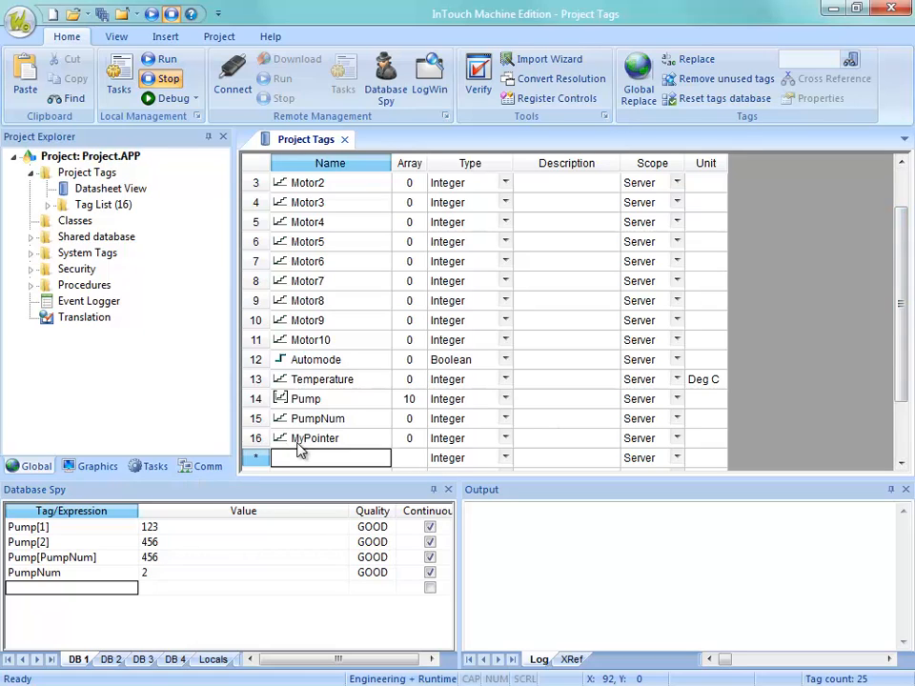
{"action": "left_click", "coordinate": [435, 438]}
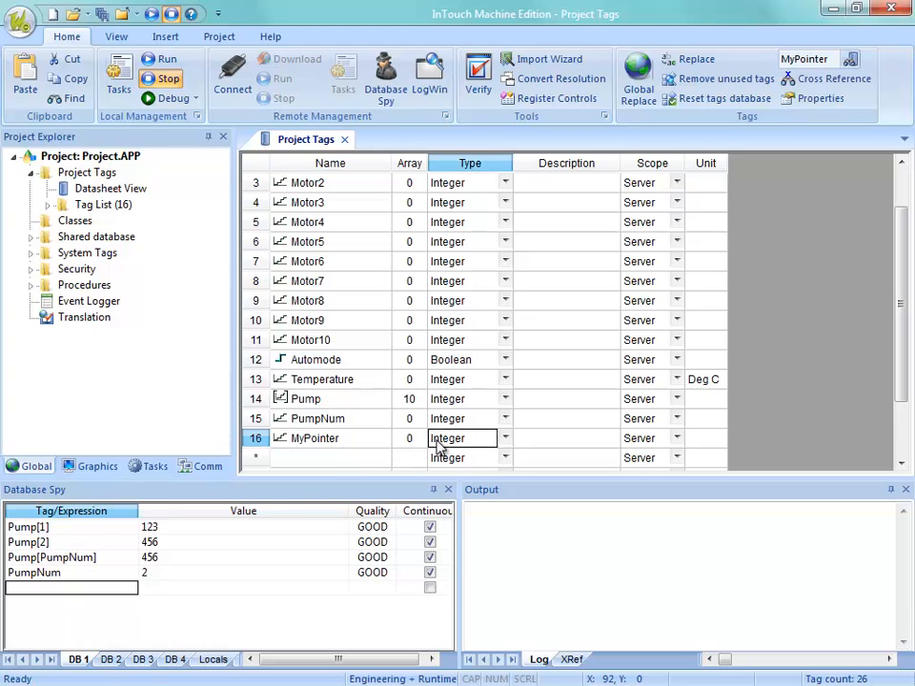
{"action": "left_click", "coordinate": [440, 440]}
{"action": "left_click", "coordinate": [450, 494]}
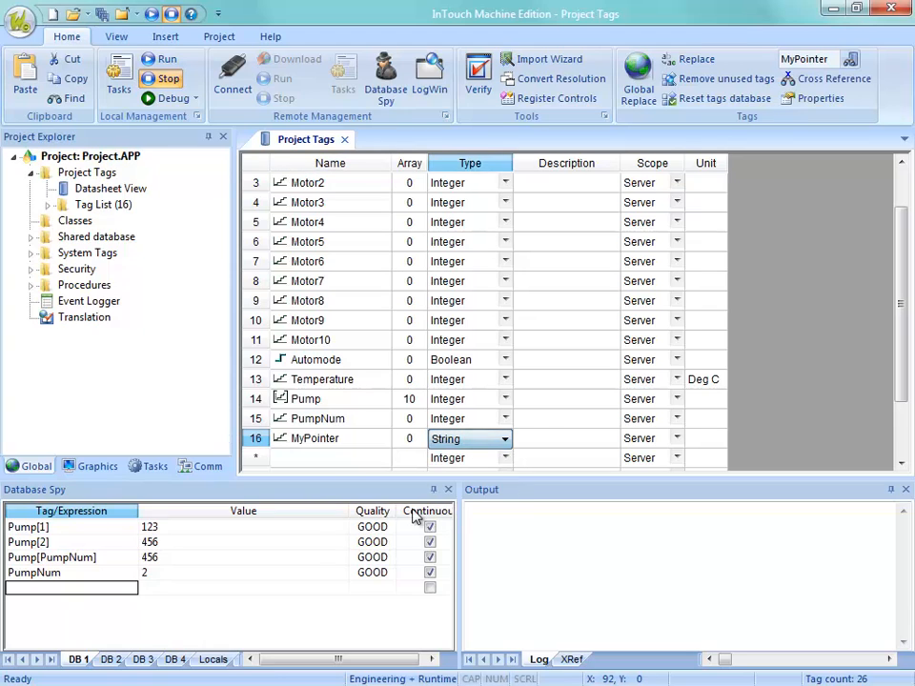
{"action": "left_click", "coordinate": [327, 440]}
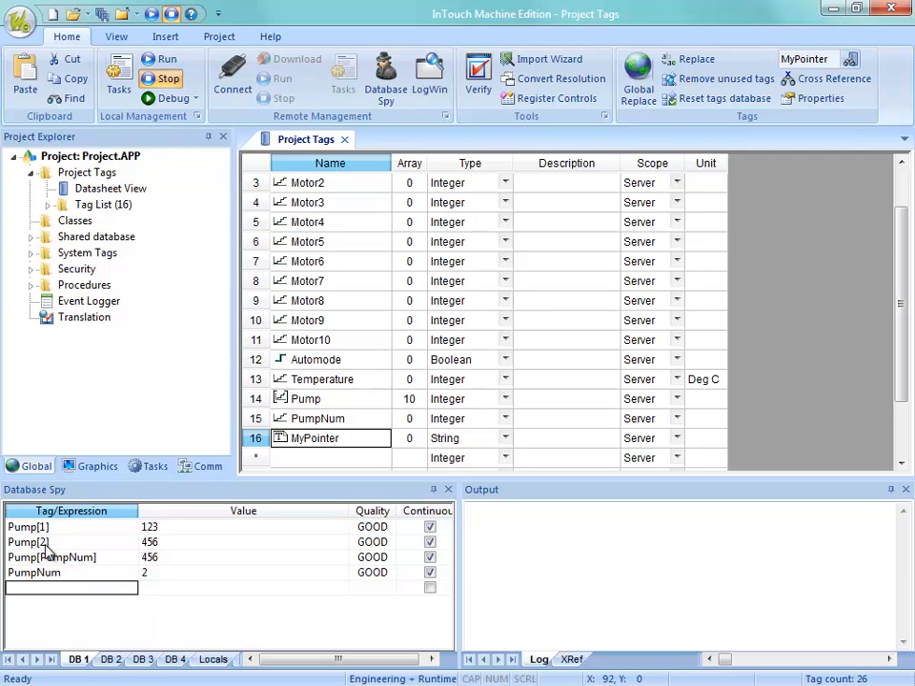
Add the MyPointer tag to the next empty line of the Database Spy.
{"action": "left_click", "coordinate": [75, 590]}
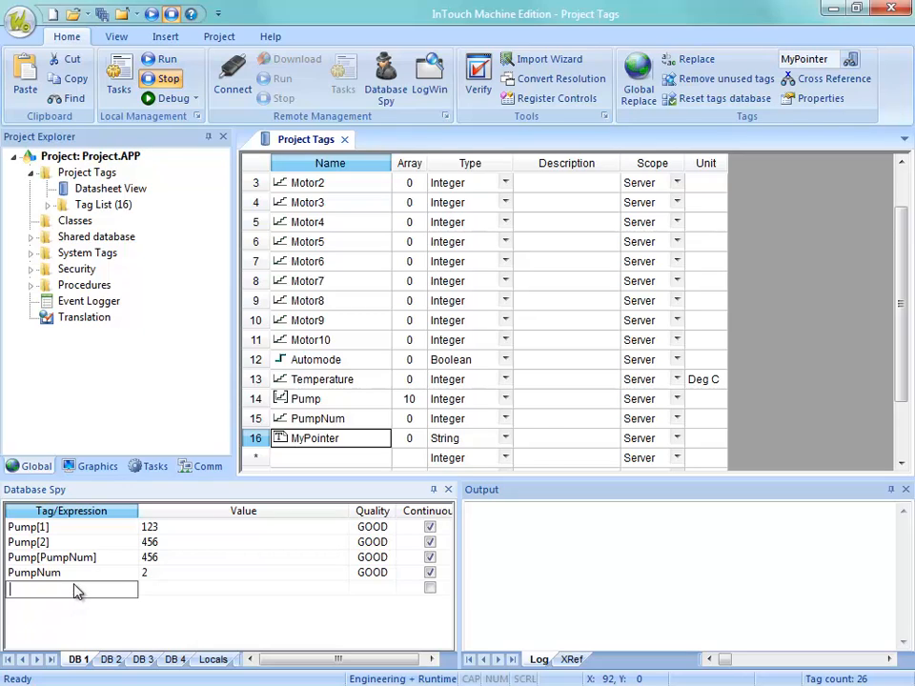
{"action": "type", "text": "MyPointer"}
{"action": "key", "text": "Return"}
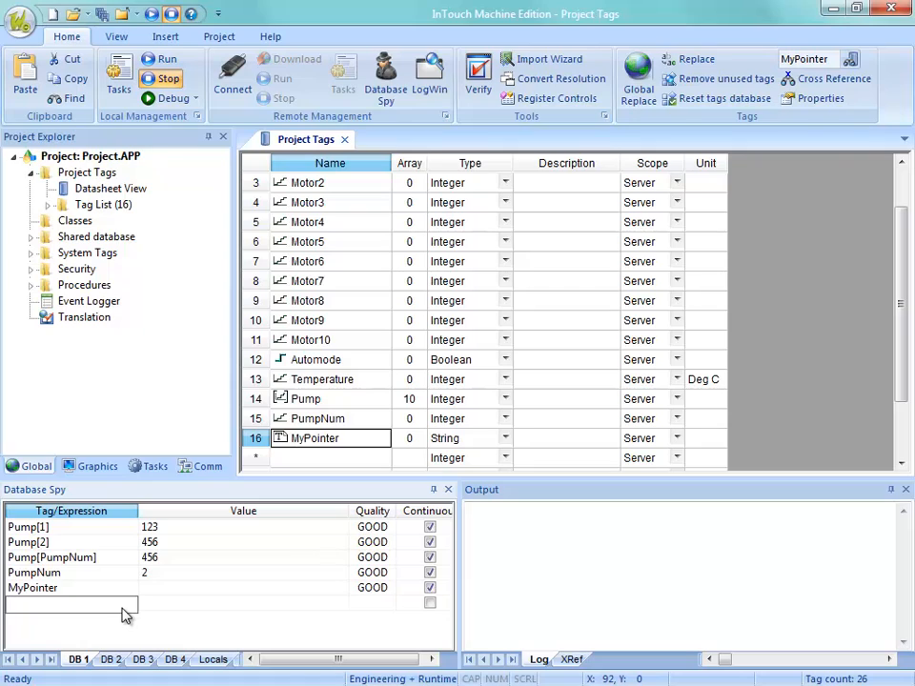
{"action": "type", "text": "@m"}
{"action": "key", "text": "BackSpace"}
{"action": "type", "text": "MyPointer"}
{"action": "key", "text": "Return"}
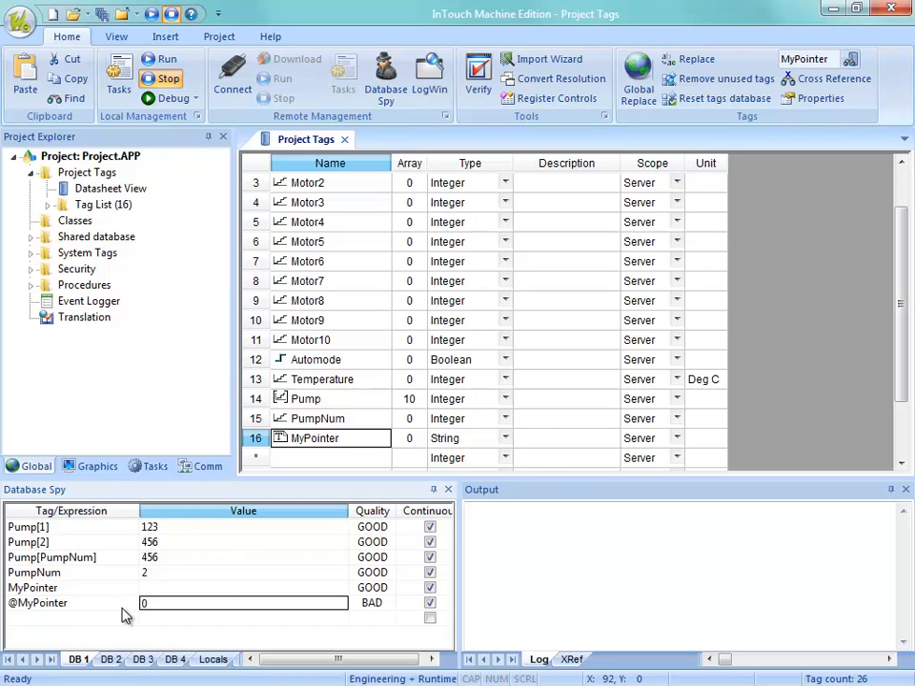
{"action": "key", "text": "Up"}
{"action": "key", "text": "Up"}
{"action": "key", "text": "Down"}
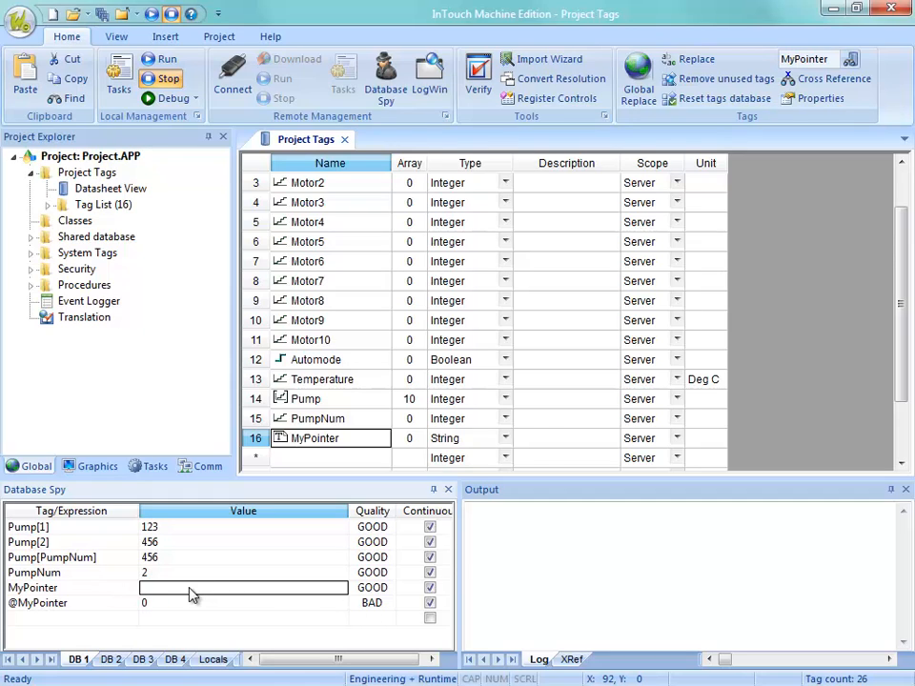
{"action": "type", "text": "Pu"}
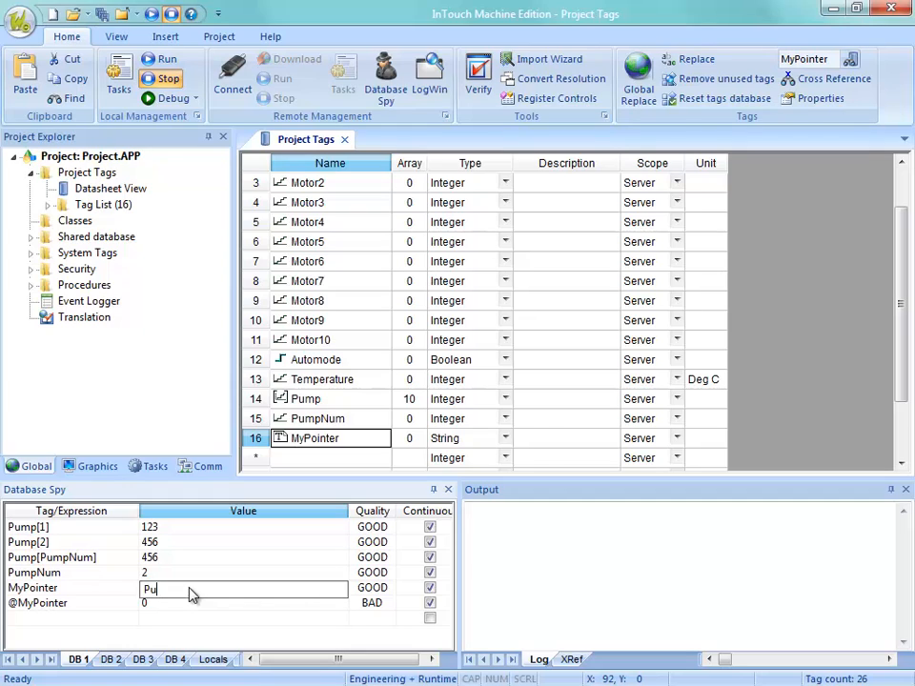
{"action": "type", "text": "mpNum"}
{"action": "key", "text": "Return"}
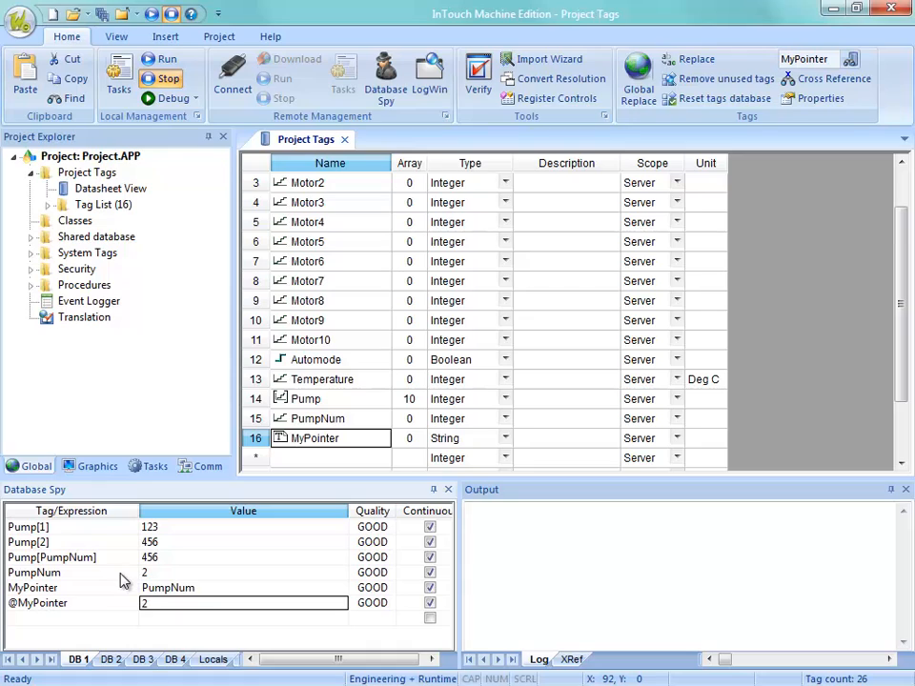
{"action": "left_click", "coordinate": [81, 574]}
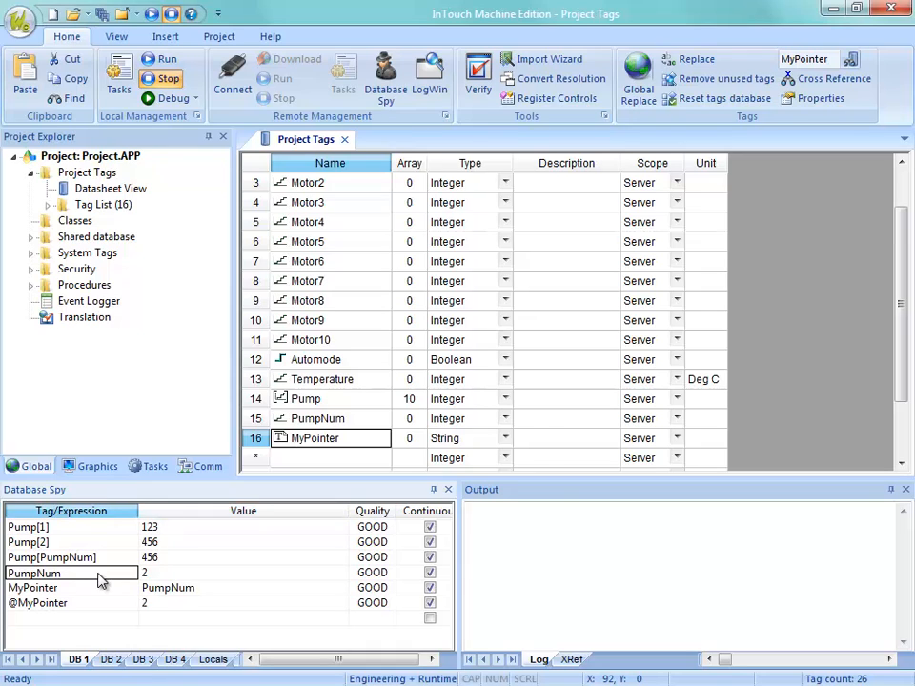
Set the value of MyPointer to Pump[1] in the Database Spy.
{"action": "left_click", "coordinate": [51, 588]}
{"action": "left_click", "coordinate": [196, 595]}
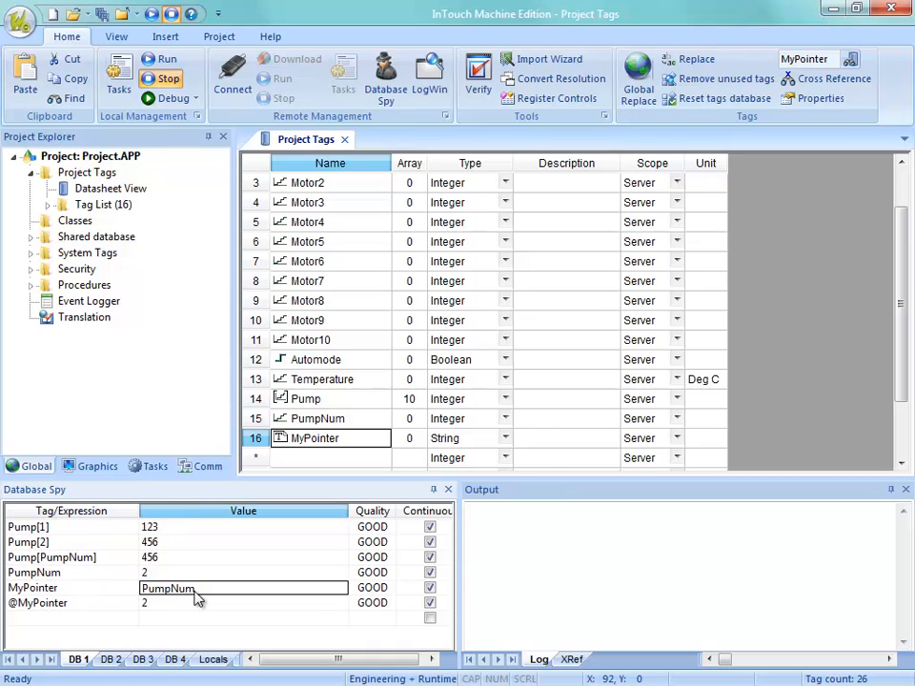
{"action": "left_click", "coordinate": [67, 592]}
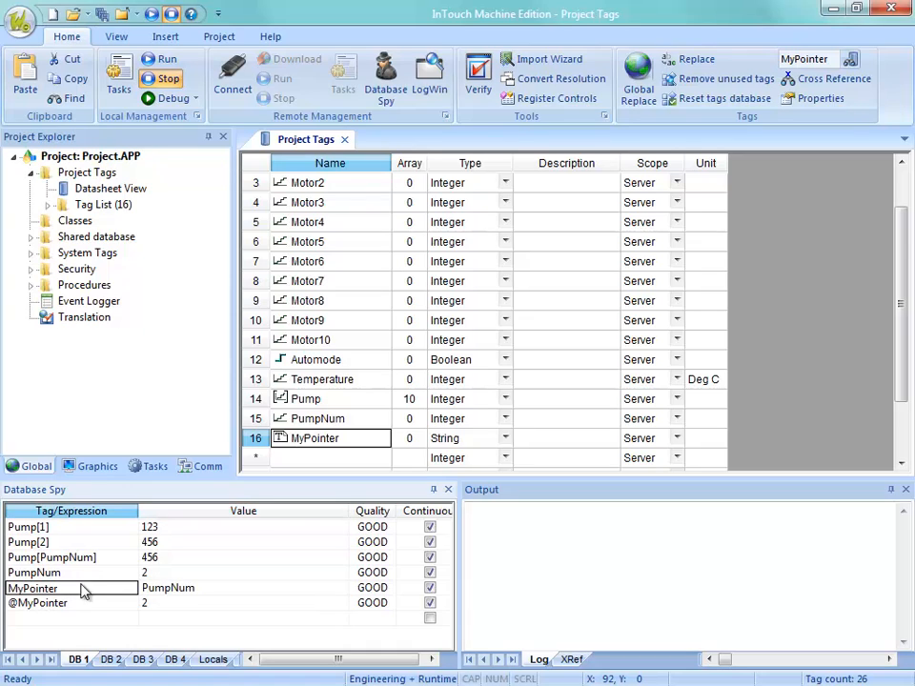
{"action": "left_click", "coordinate": [152, 591]}
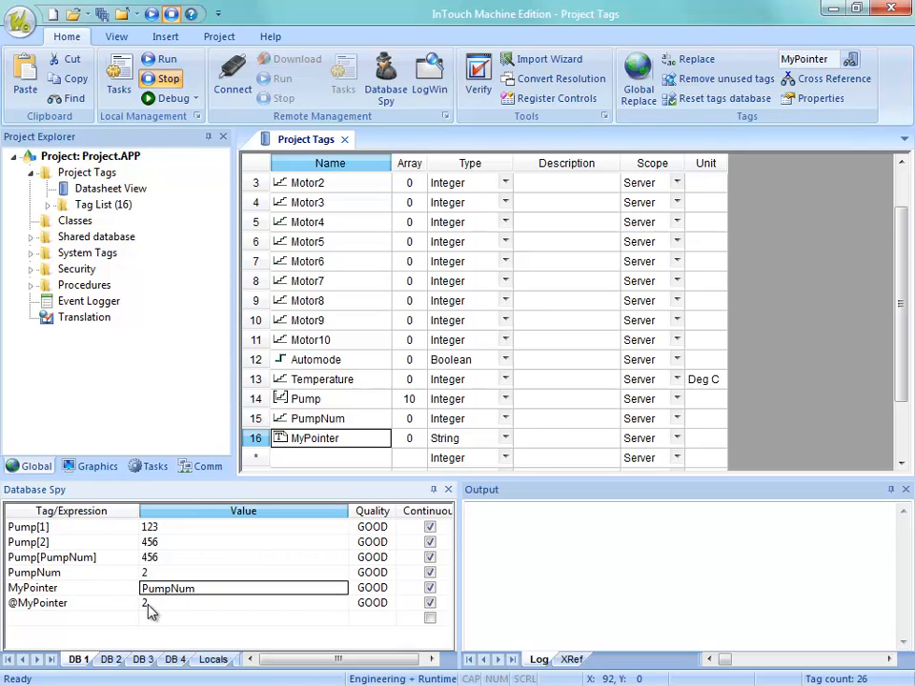
{"action": "left_click", "coordinate": [212, 592]}
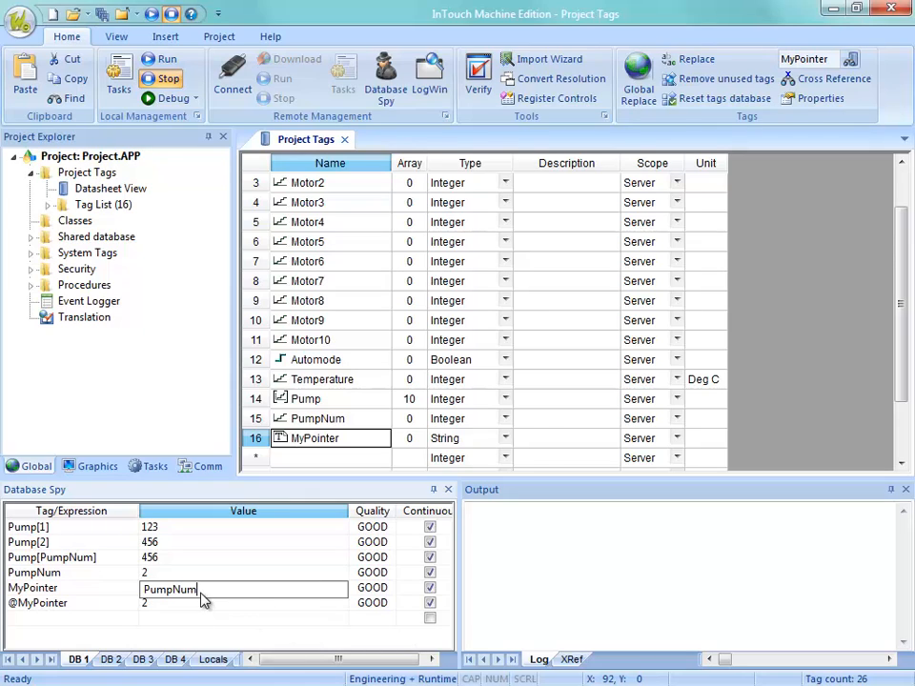
{"action": "key", "text": "BackSpace"}
{"action": "key", "text": "BackSpace"}
{"action": "key", "text": "BackSpace"}
{"action": "type", "text": "[1]"}
{"action": "key", "text": "Return"}
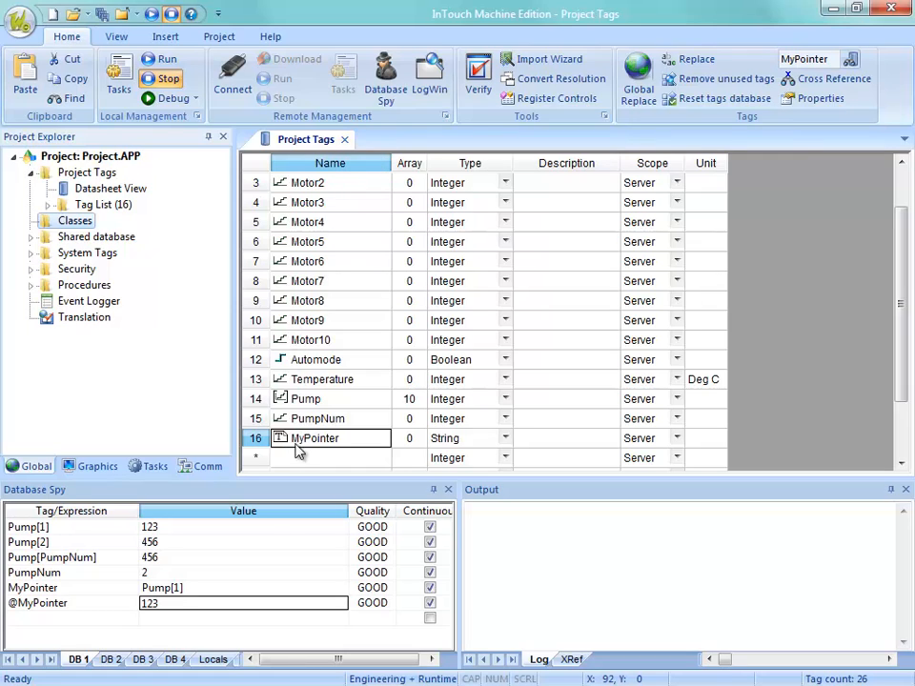
{"action": "left_click", "coordinate": [415, 405]}
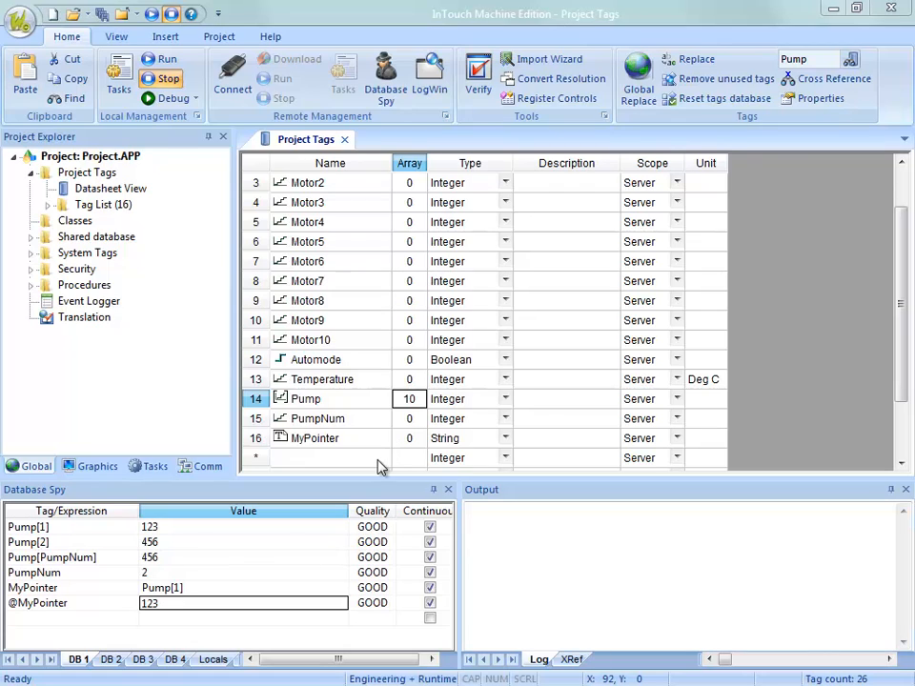
Insert a new class named cTank into the project's Classes folder.
{"action": "right_click", "coordinate": [72, 227]}
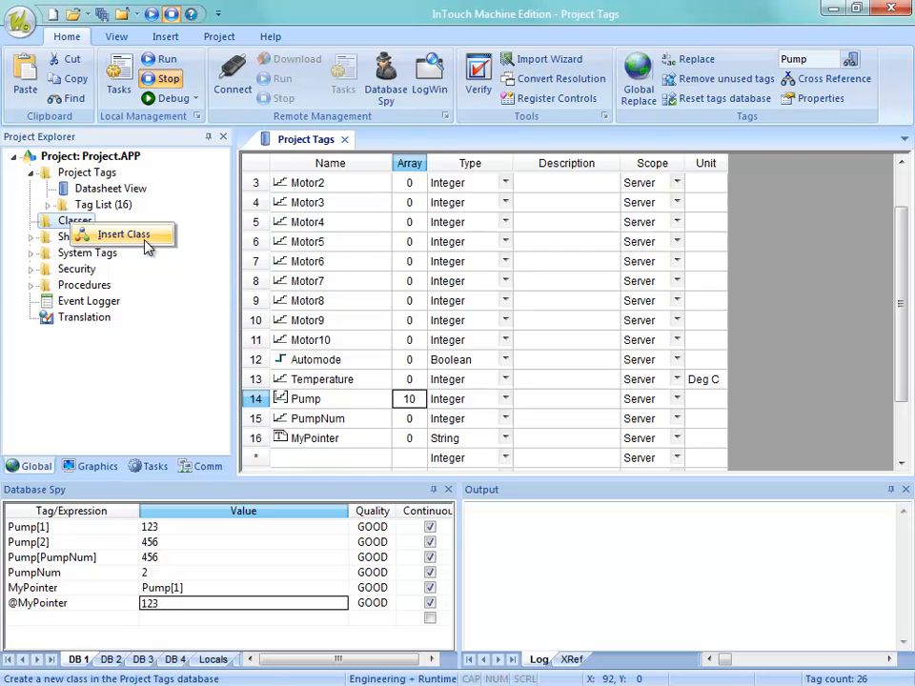
{"action": "left_click", "coordinate": [164, 39]}
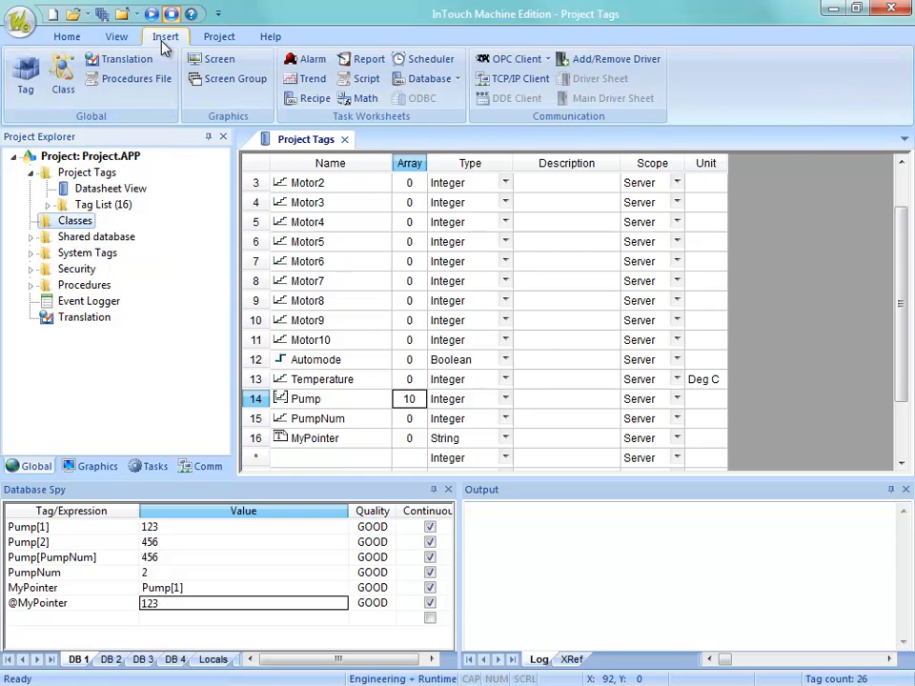
{"action": "right_click", "coordinate": [82, 225]}
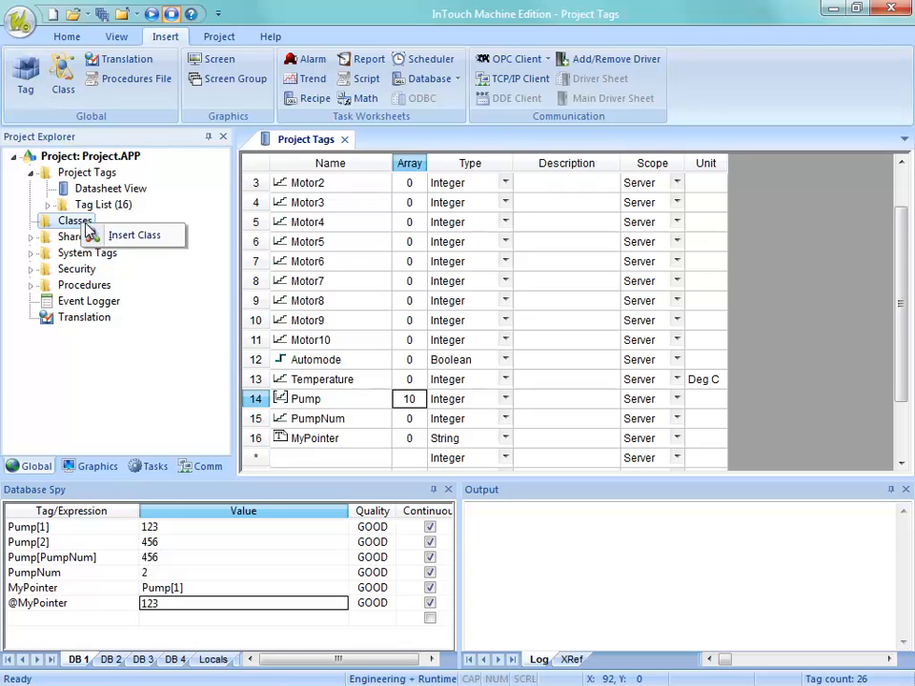
{"action": "left_click", "coordinate": [118, 238]}
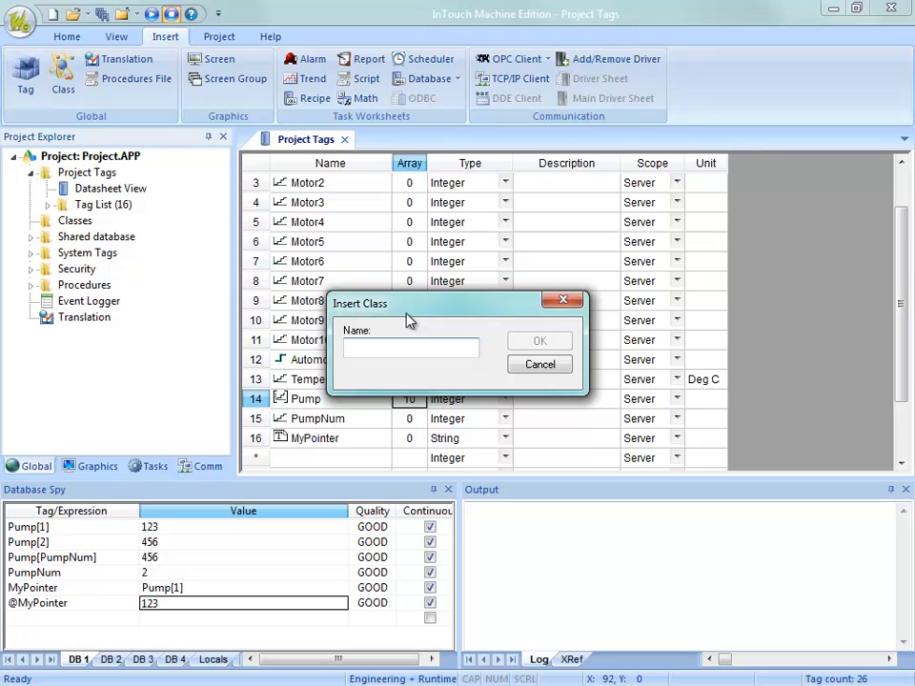
{"action": "type", "text": "cTa"}
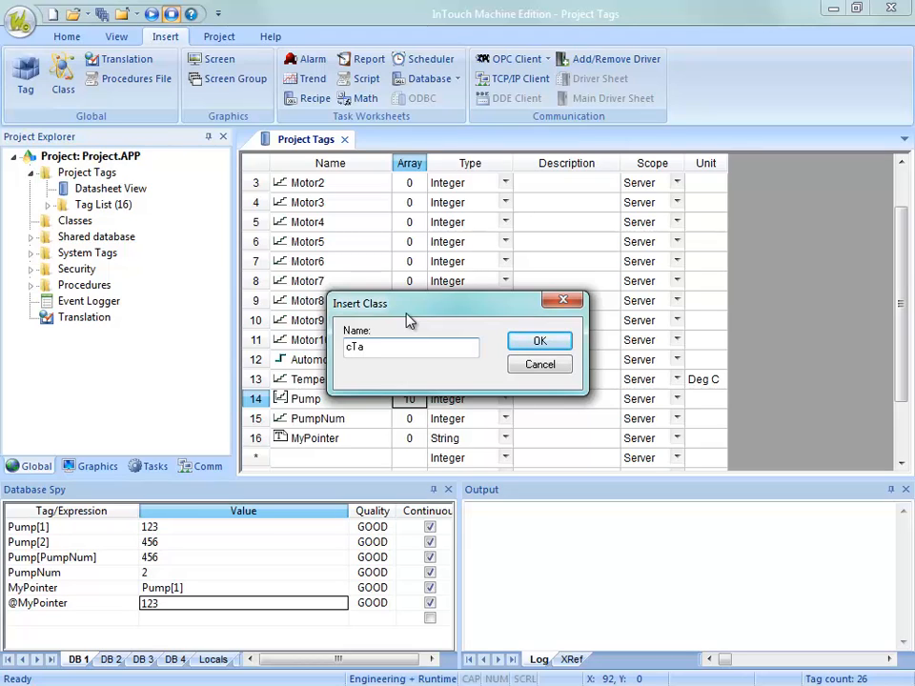
{"action": "type", "text": "nk"}
{"action": "key", "text": "Return"}
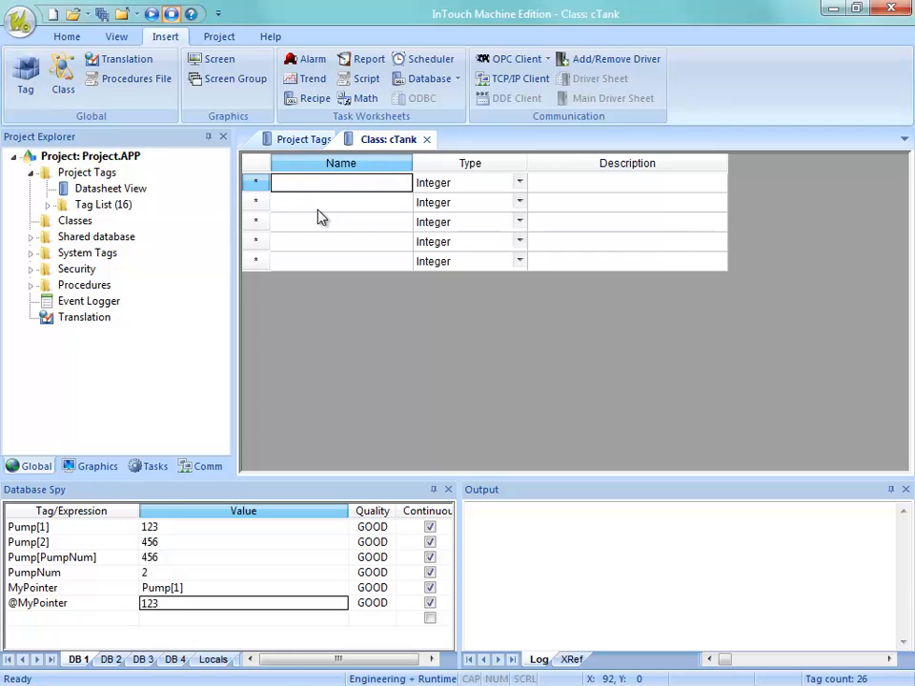
Add the members Temperature, Pressure and Level to the cTank class.
{"action": "type", "text": "Temperature"}
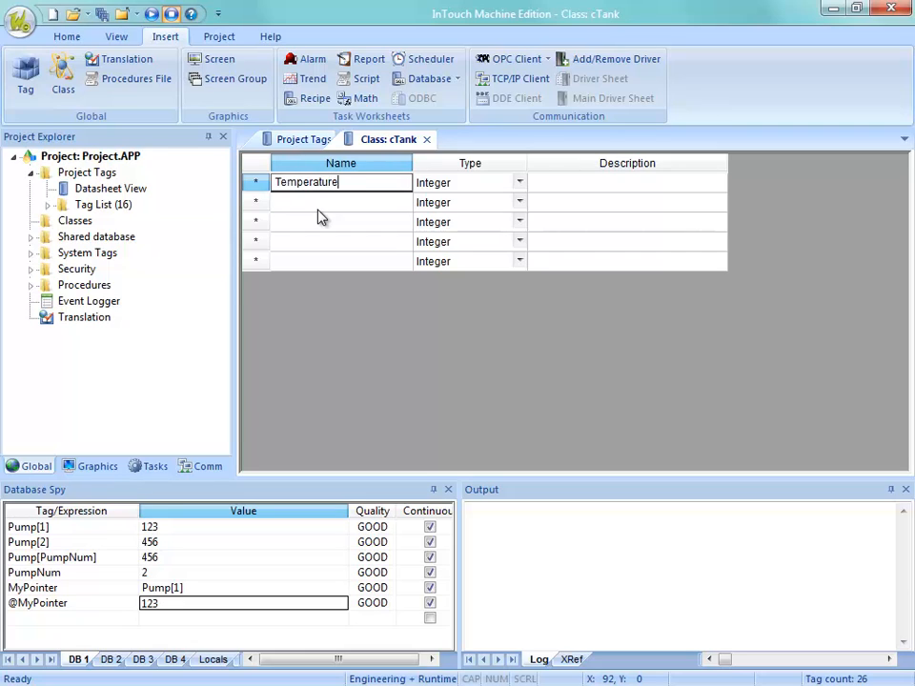
{"action": "key", "text": "Return"}
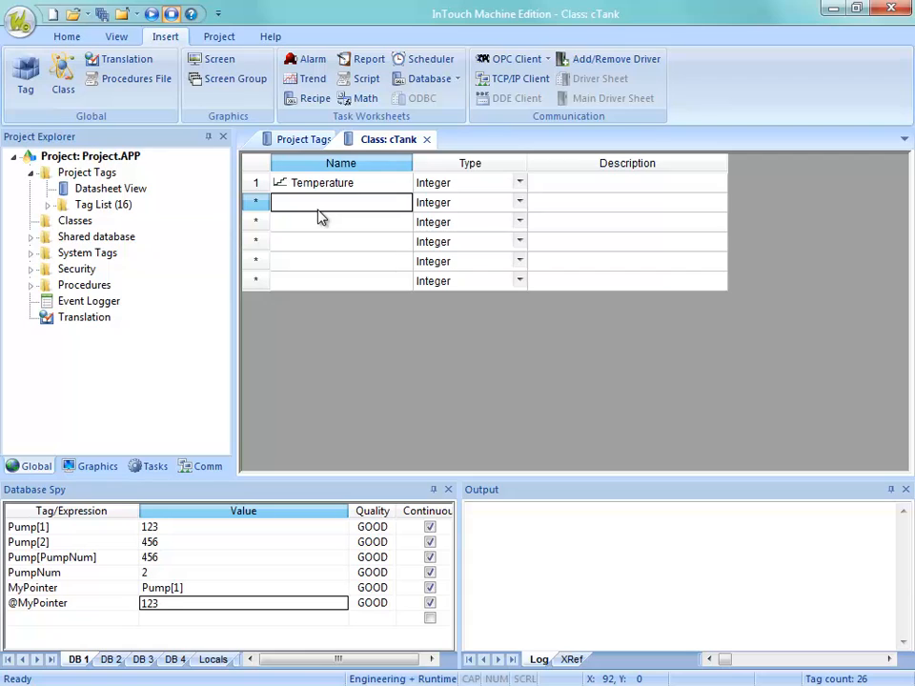
{"action": "type", "text": "Pressure"}
{"action": "key", "text": "Return"}
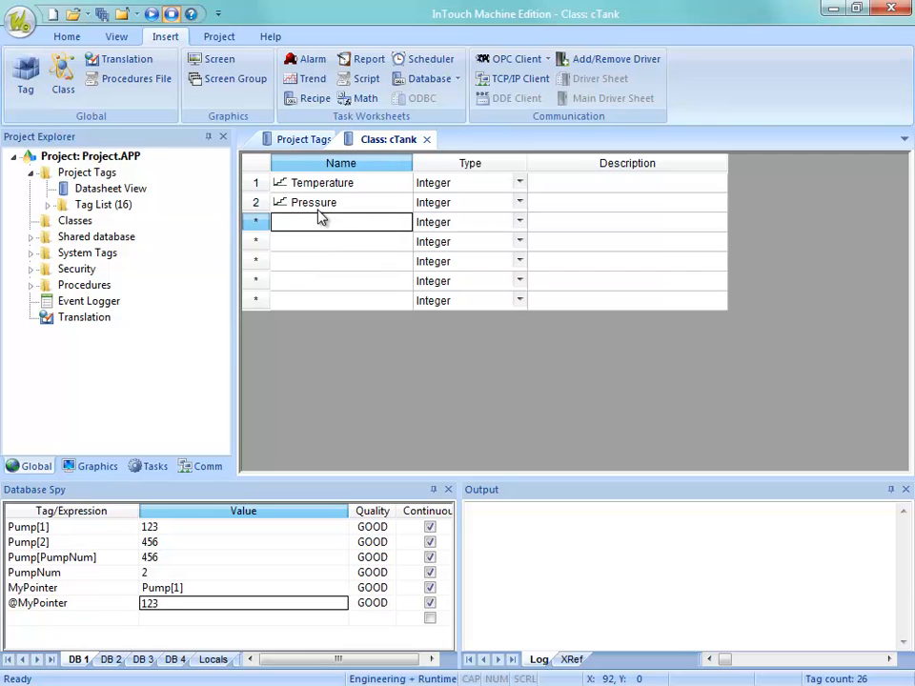
{"action": "type", "text": "L"}
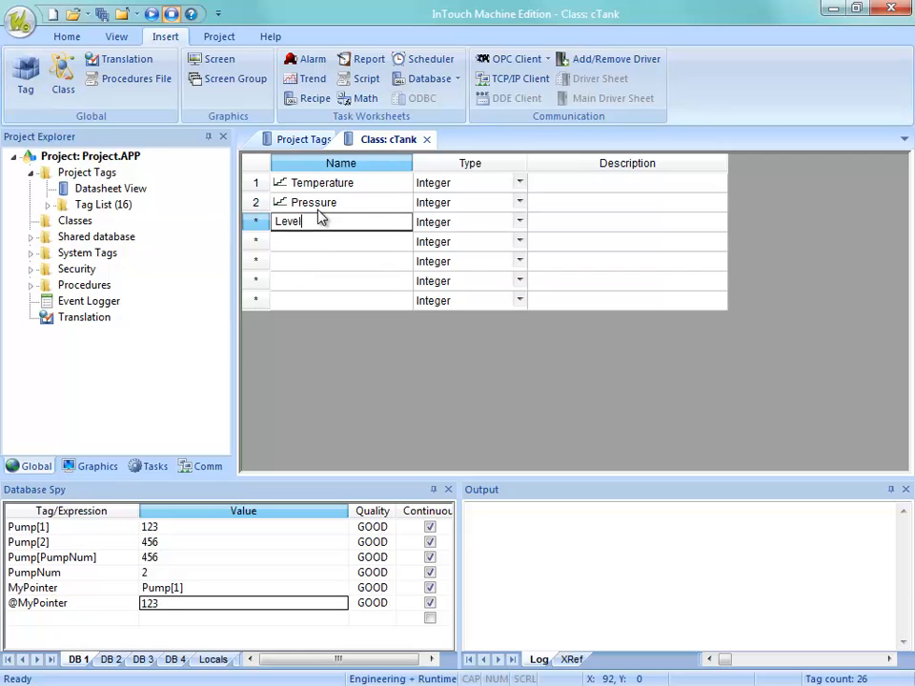
{"action": "type", "text": "evel"}
{"action": "key", "text": "Return"}
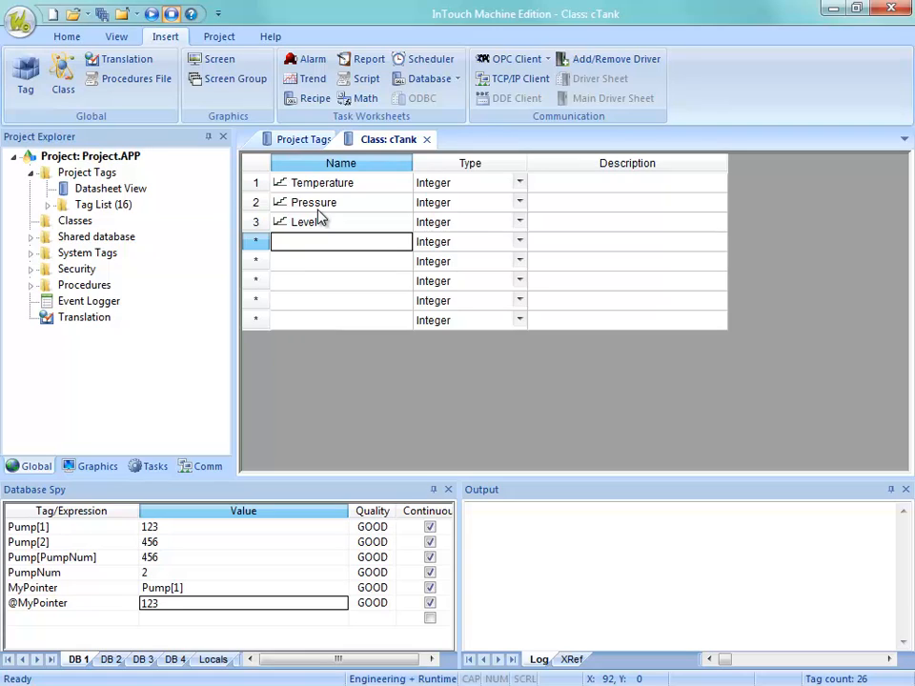
Add a Contents member below Level in the cTank class and set its type to String.
{"action": "type", "text": "Contnt"}
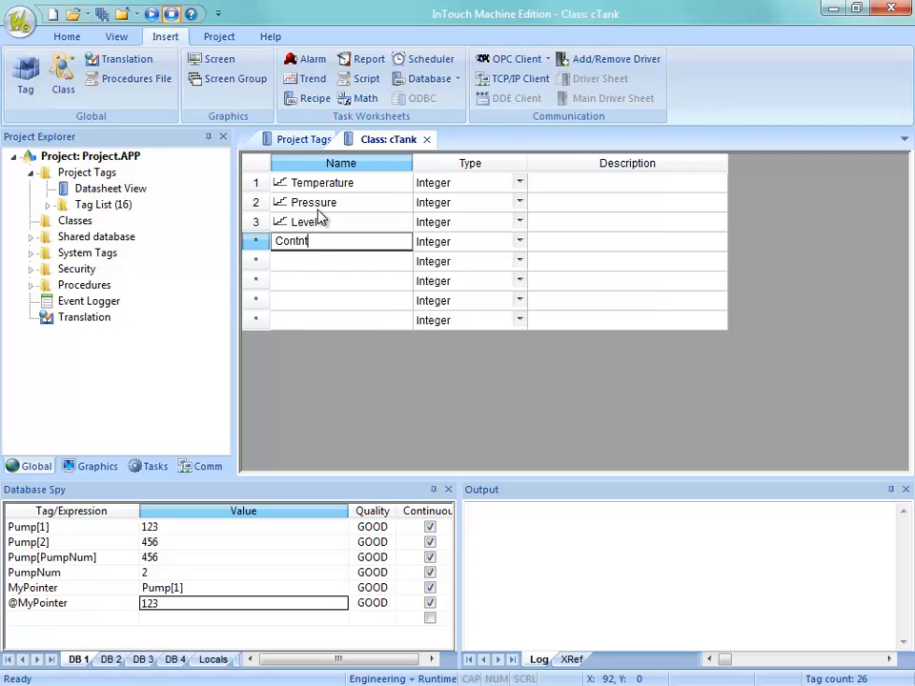
{"action": "key", "text": "BackSpace"}
{"action": "key", "text": "BackSpace"}
{"action": "key", "text": "BackSpace"}
{"action": "type", "text": "tent"}
{"action": "key", "text": "Return"}
{"action": "left_click", "coordinate": [429, 246]}
{"action": "left_click", "coordinate": [426, 246]}
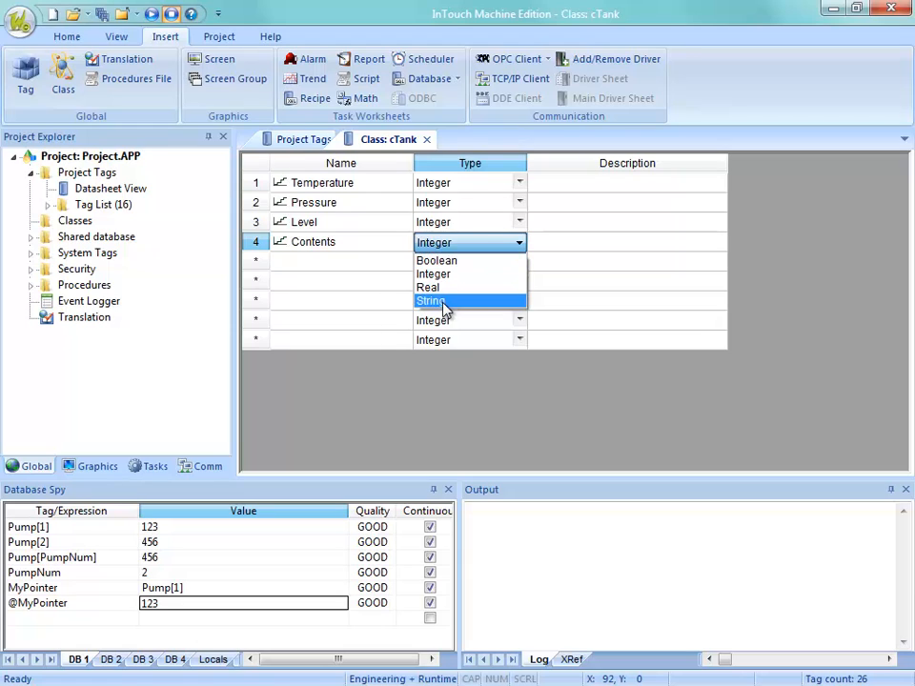
{"action": "left_click", "coordinate": [438, 301]}
Set the type of the Pressure and Temperature members of the cTank class to Real.
{"action": "left_click", "coordinate": [443, 227]}
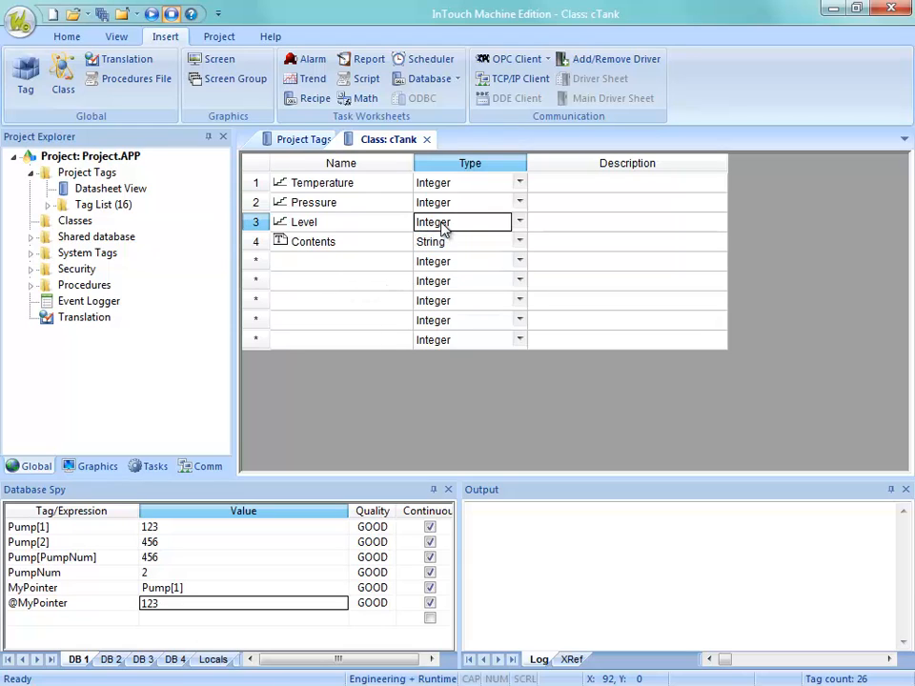
{"action": "left_click", "coordinate": [439, 204]}
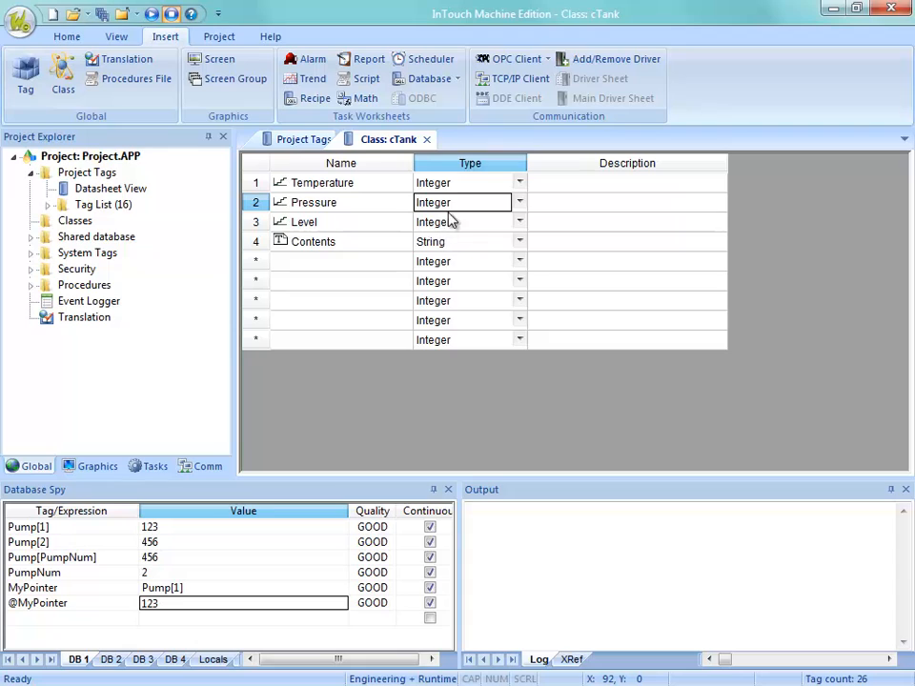
{"action": "left_click", "coordinate": [466, 204]}
{"action": "left_click", "coordinate": [448, 249]}
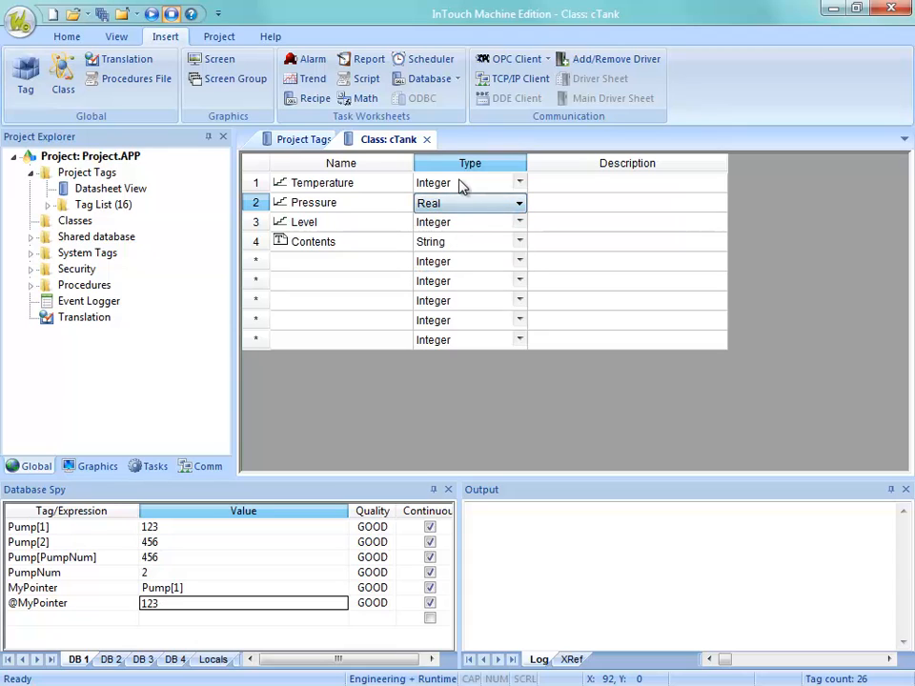
{"action": "left_click", "coordinate": [461, 184]}
{"action": "left_click", "coordinate": [461, 184]}
{"action": "left_click", "coordinate": [452, 232]}
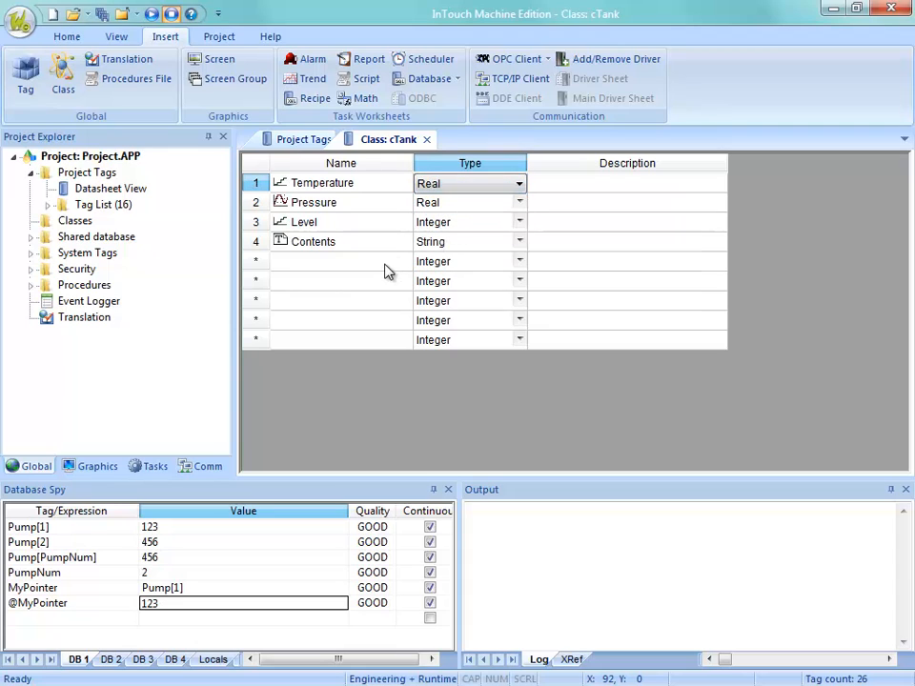
{"action": "left_click", "coordinate": [384, 266]}
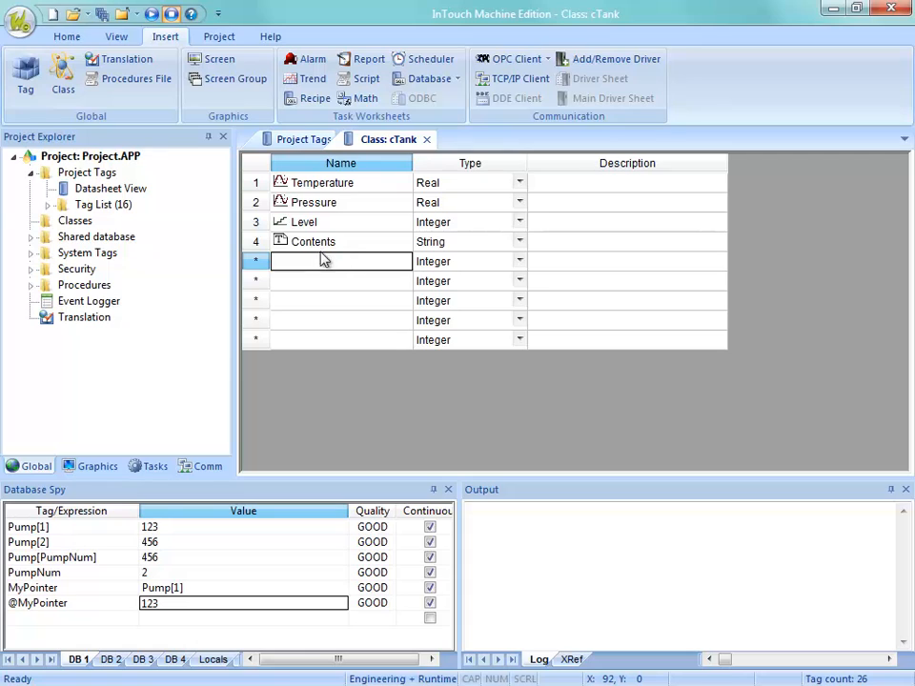
Review the cTank class members and compare the Temperature member with the Temperature tag in the project tags datasheet.
{"action": "left_click", "coordinate": [343, 185]}
{"action": "left_click", "coordinate": [340, 206]}
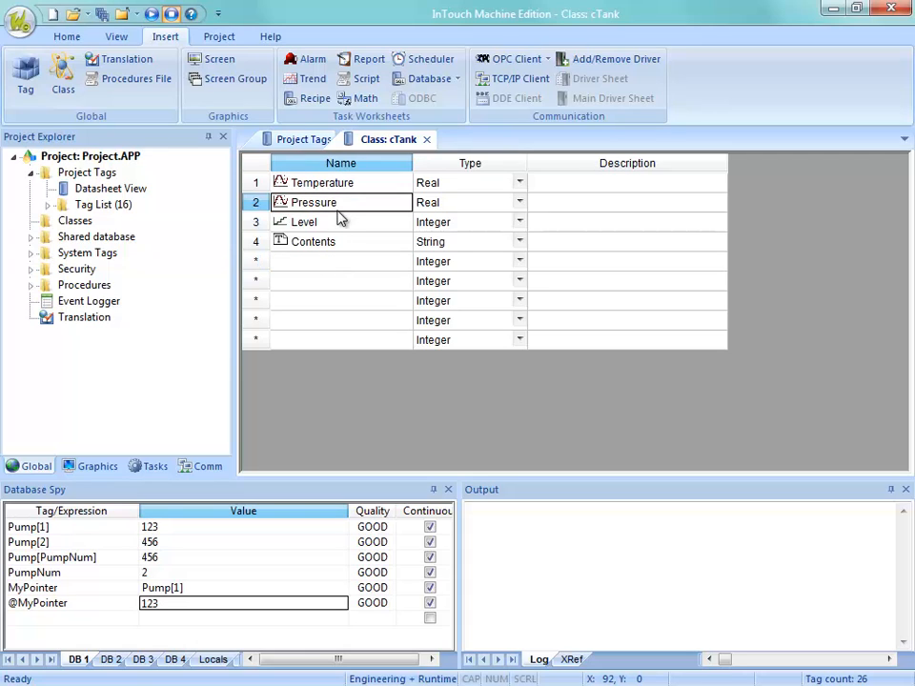
{"action": "left_click", "coordinate": [394, 223]}
{"action": "left_click", "coordinate": [387, 243]}
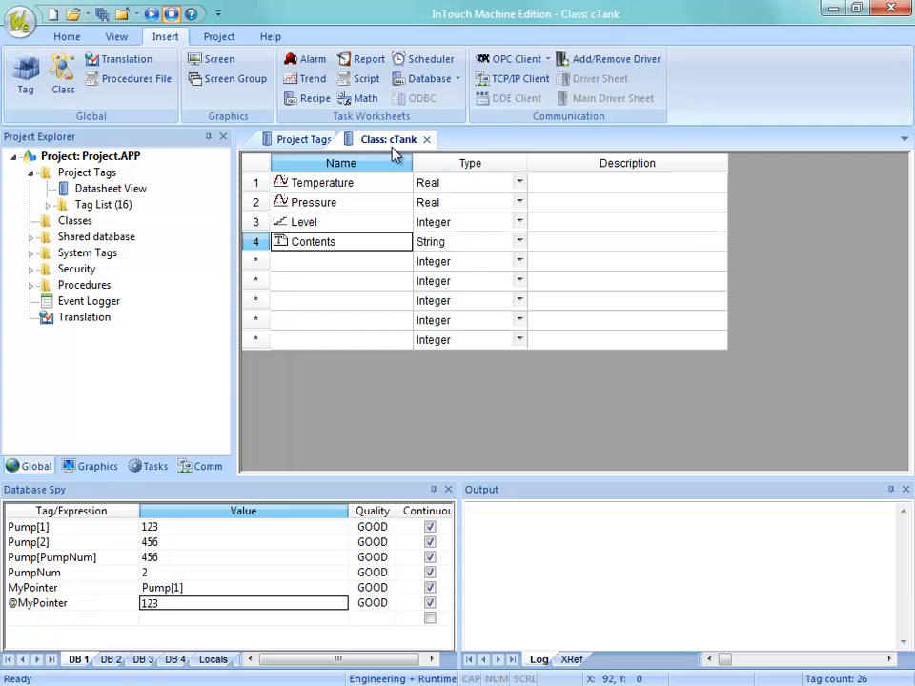
{"action": "left_click", "coordinate": [303, 142]}
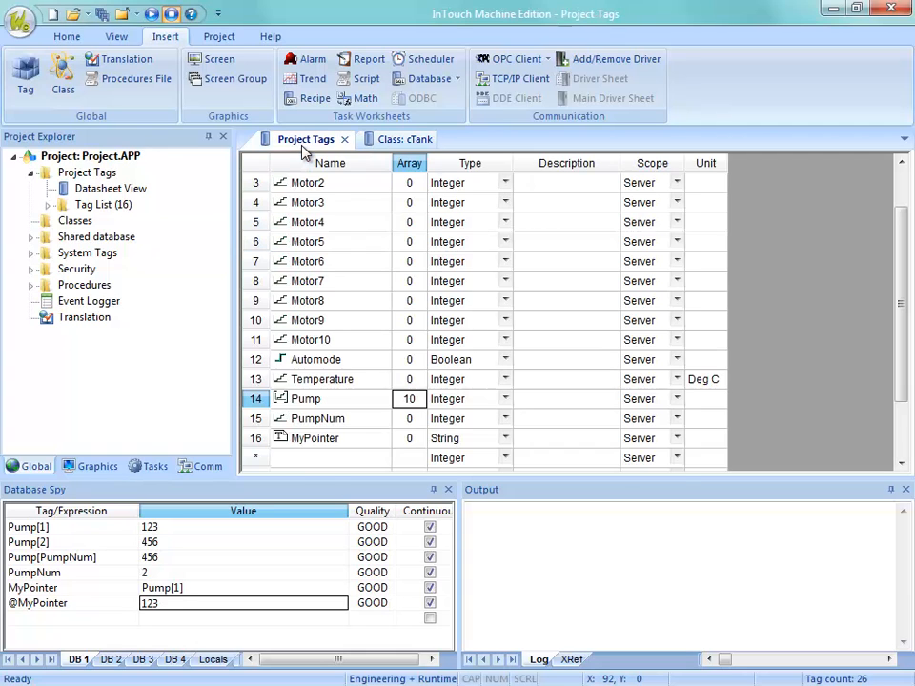
{"action": "left_click", "coordinate": [309, 379]}
{"action": "left_click", "coordinate": [405, 141]}
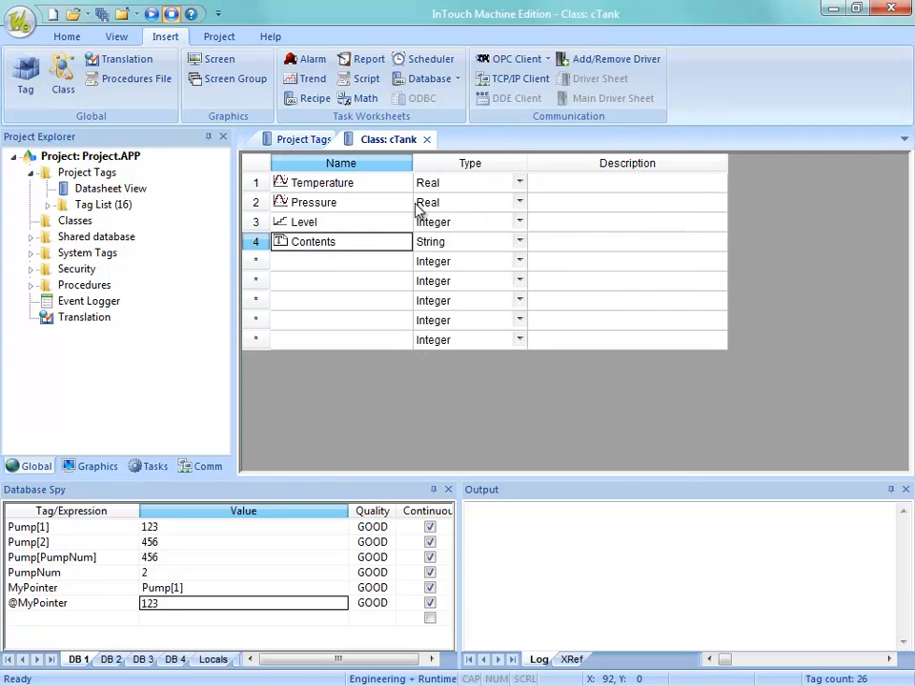
{"action": "left_click", "coordinate": [319, 186]}
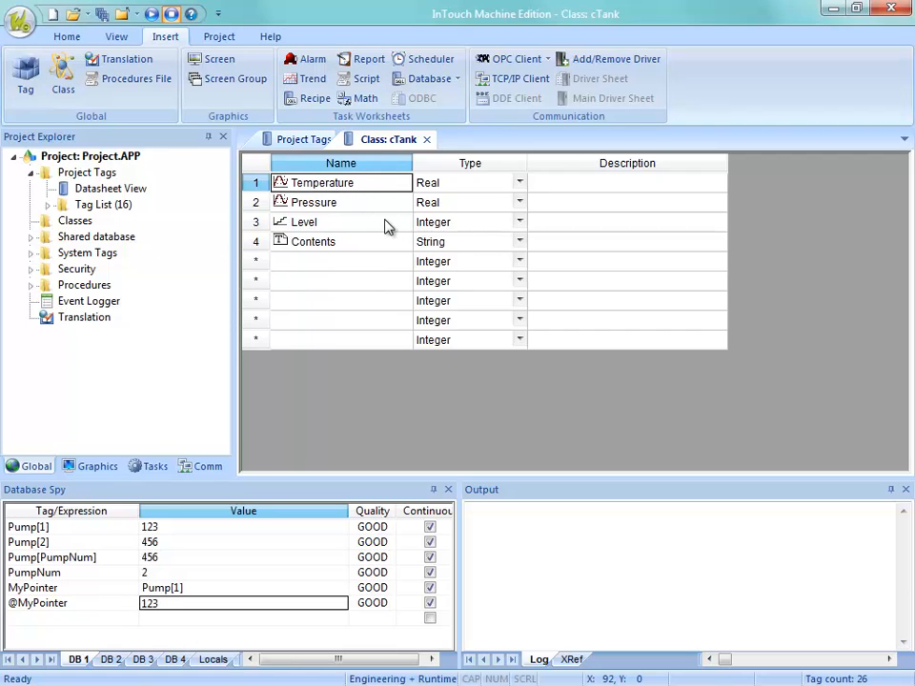
Close the cTank class sheet and add a project tag named Tank with the type cTank.
{"action": "left_click", "coordinate": [427, 140]}
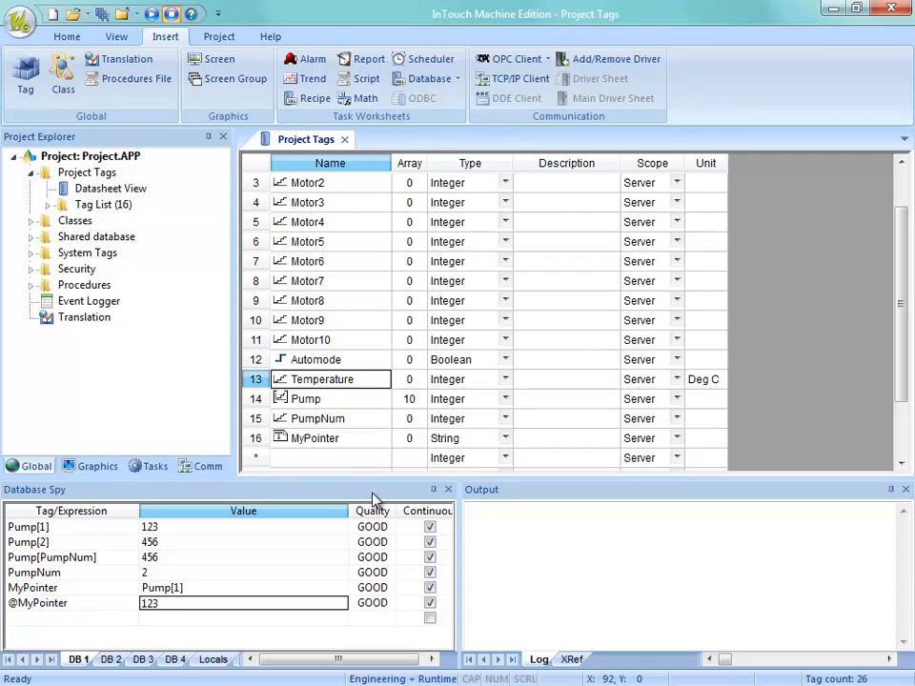
{"action": "left_click", "coordinate": [324, 459]}
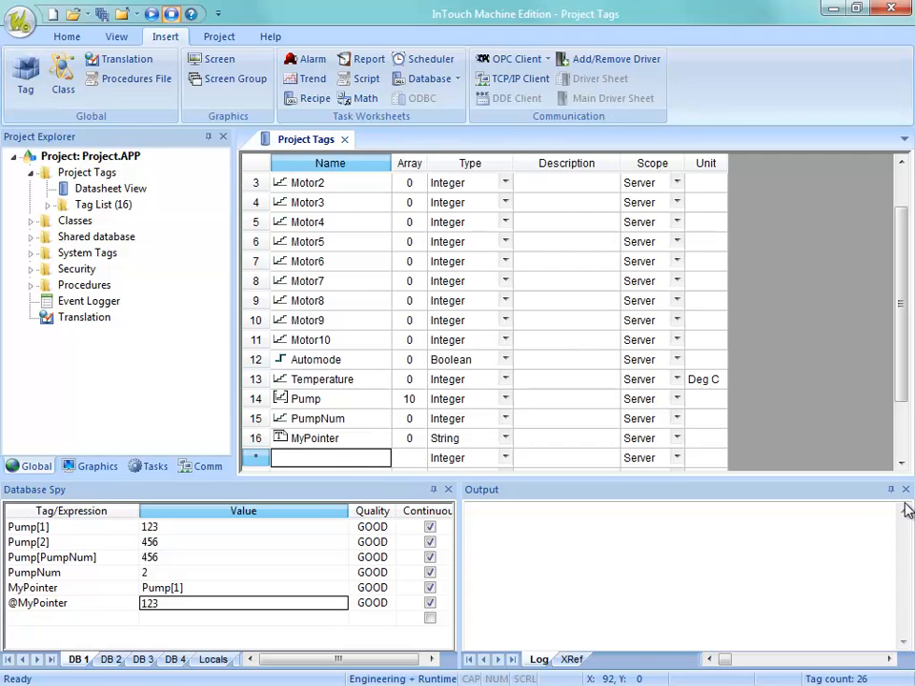
{"action": "type", "text": "T"}
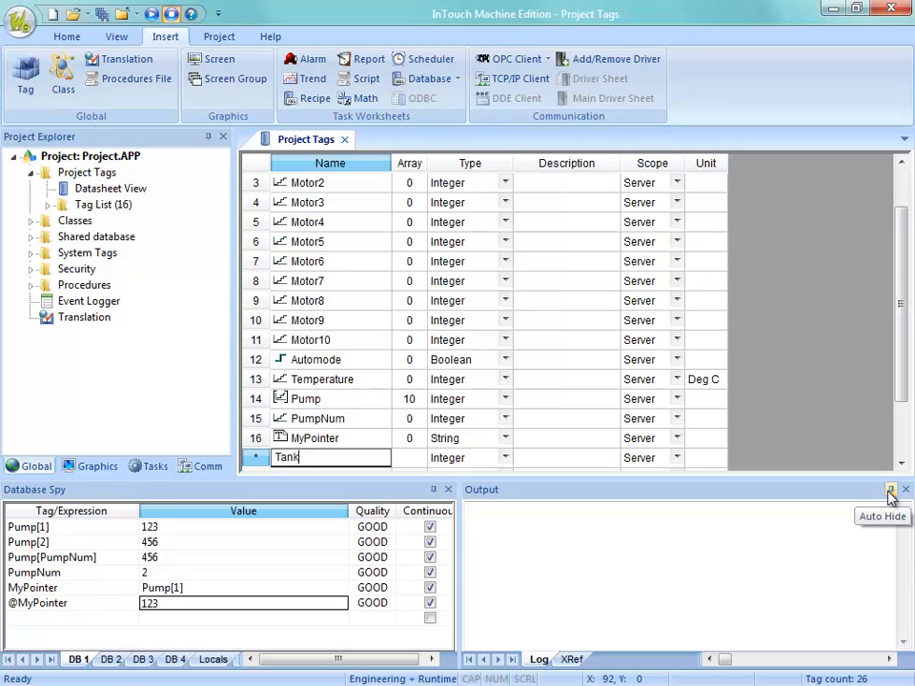
{"action": "type", "text": "ank"}
{"action": "key", "text": "Return"}
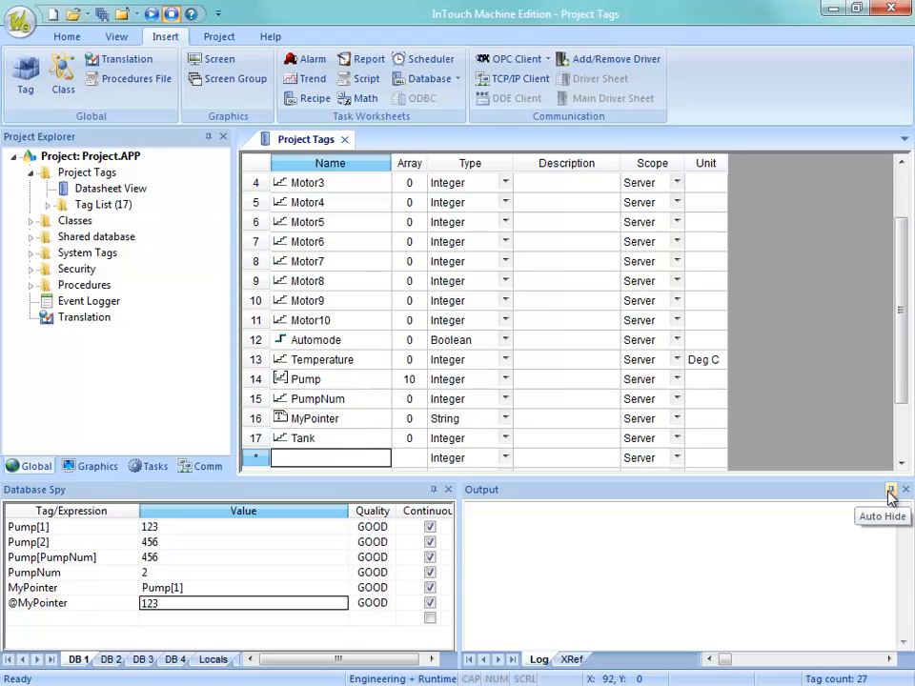
{"action": "left_click", "coordinate": [448, 441]}
{"action": "left_click", "coordinate": [461, 444]}
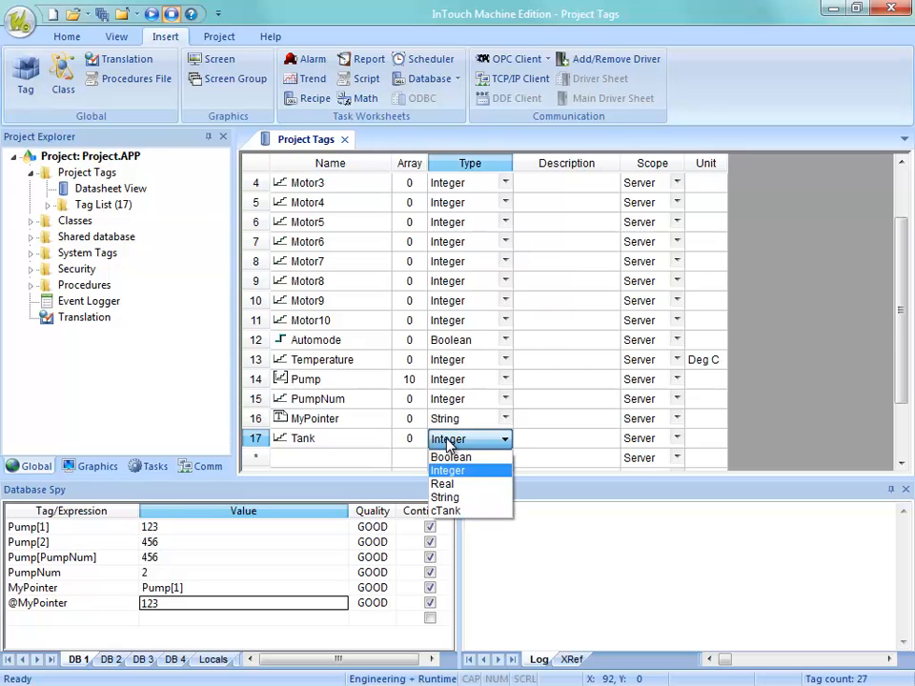
{"action": "left_click", "coordinate": [463, 512]}
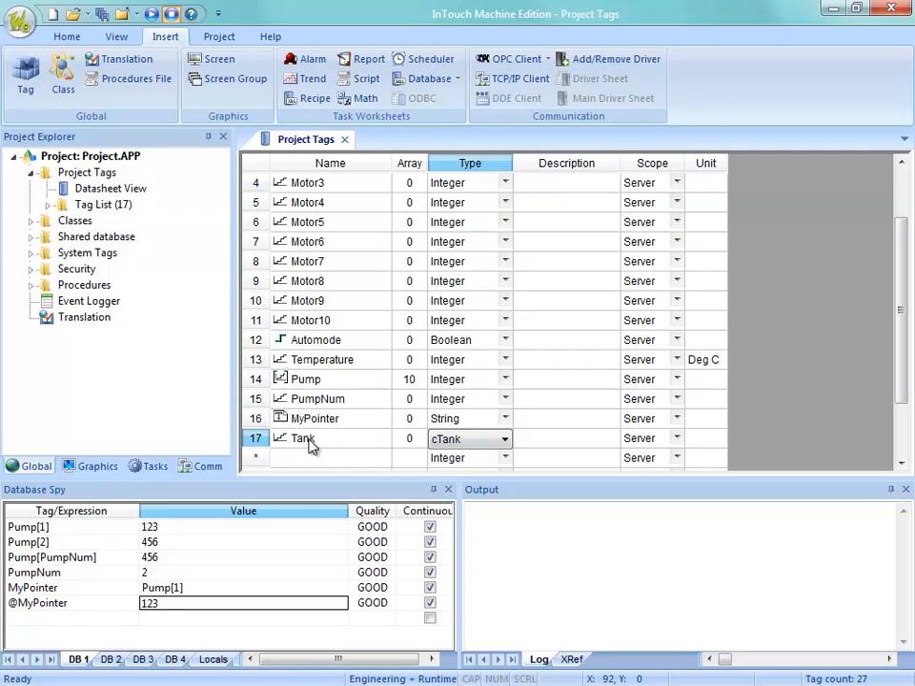
Set the array size of the Tank tag to 3 in the project tags datasheet.
{"action": "left_click", "coordinate": [401, 441]}
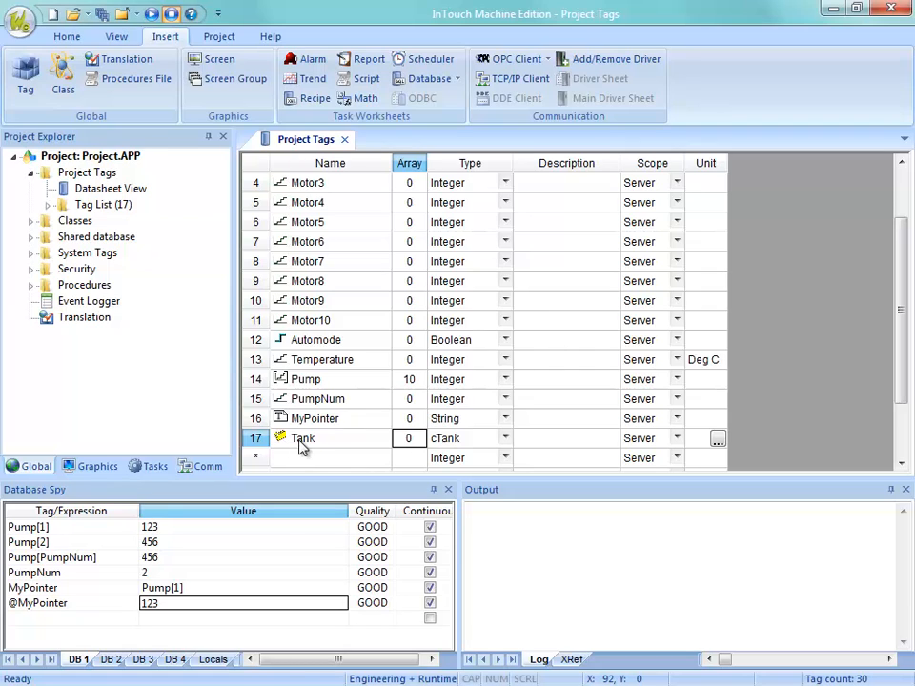
{"action": "type", "text": "3"}
{"action": "left_click", "coordinate": [400, 467]}
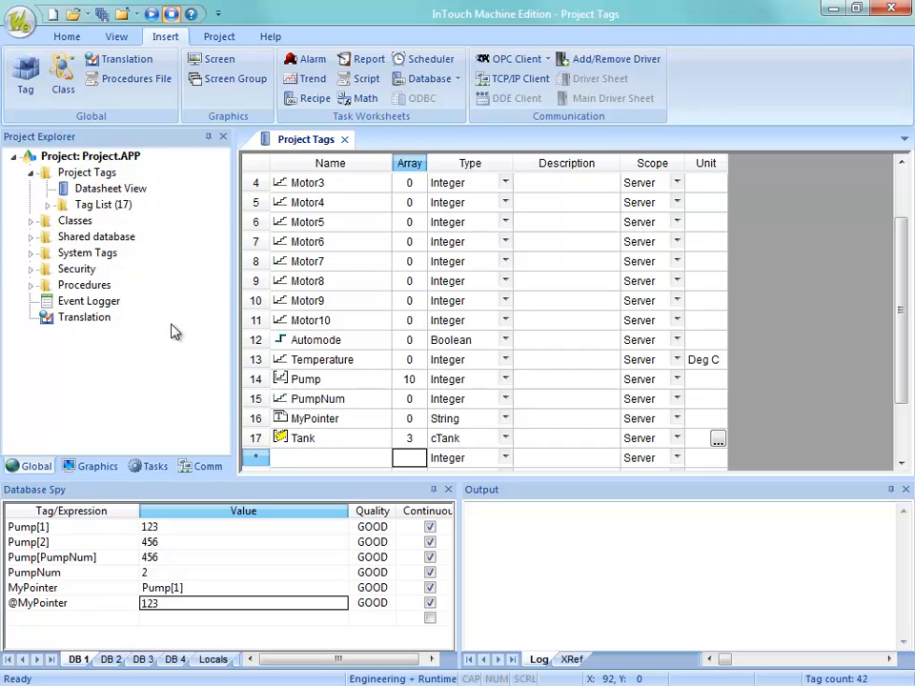
Open the cTank class datasheet from the project tree, review its members and close it.
{"action": "double_click", "coordinate": [75, 220]}
{"action": "double_click", "coordinate": [89, 236]}
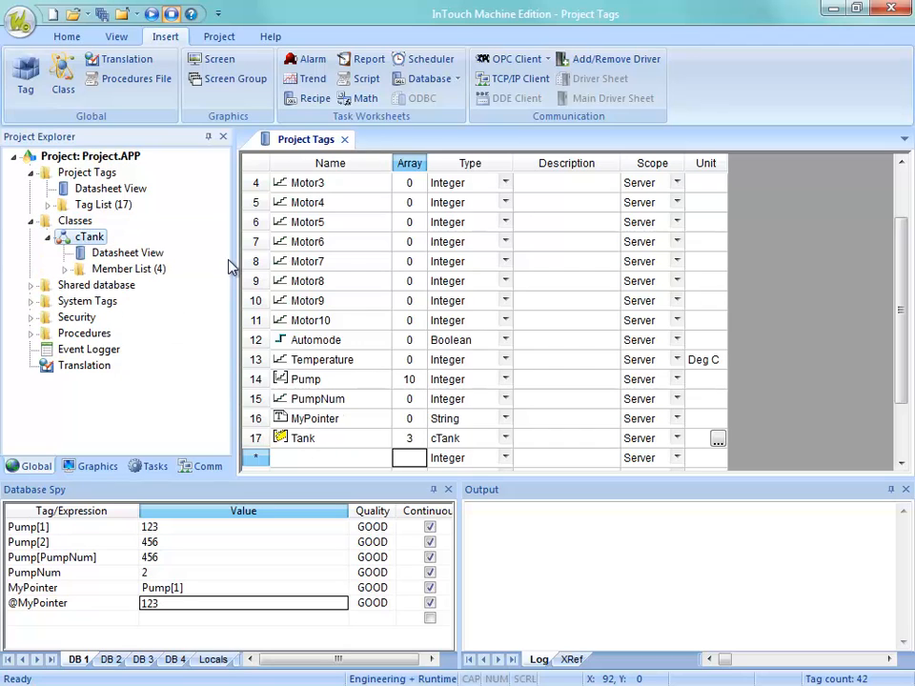
{"action": "double_click", "coordinate": [122, 254]}
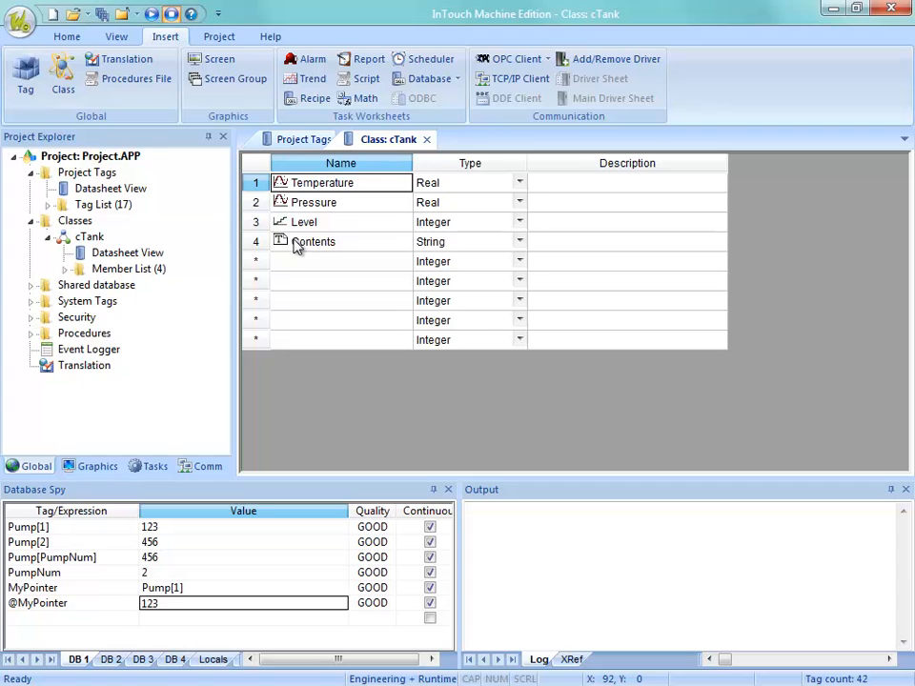
{"action": "left_click", "coordinate": [426, 139]}
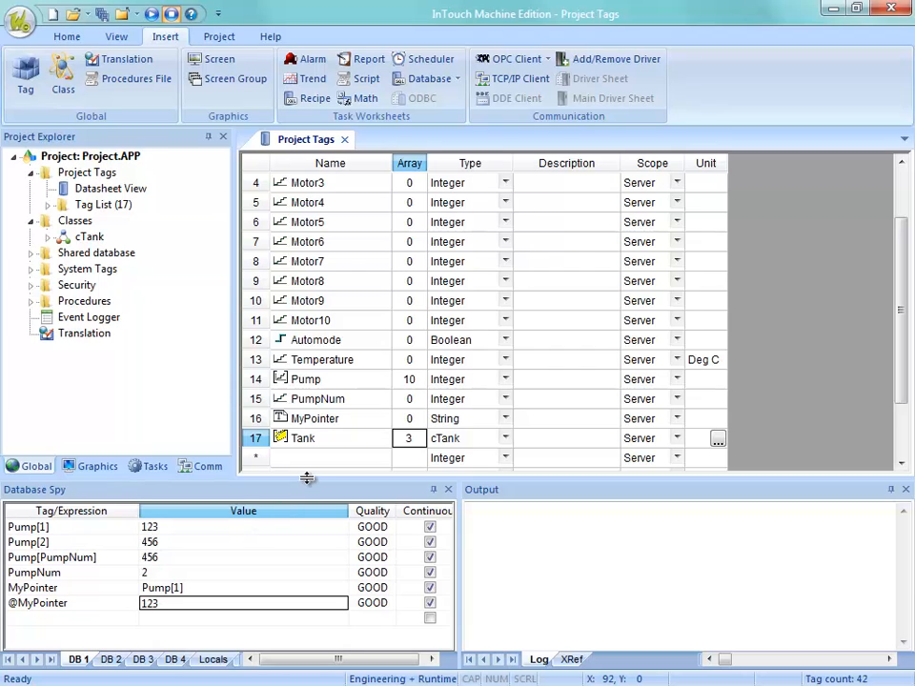
{"action": "left_click_drag", "start_coordinate": [307, 478], "coordinate": [315, 436]}
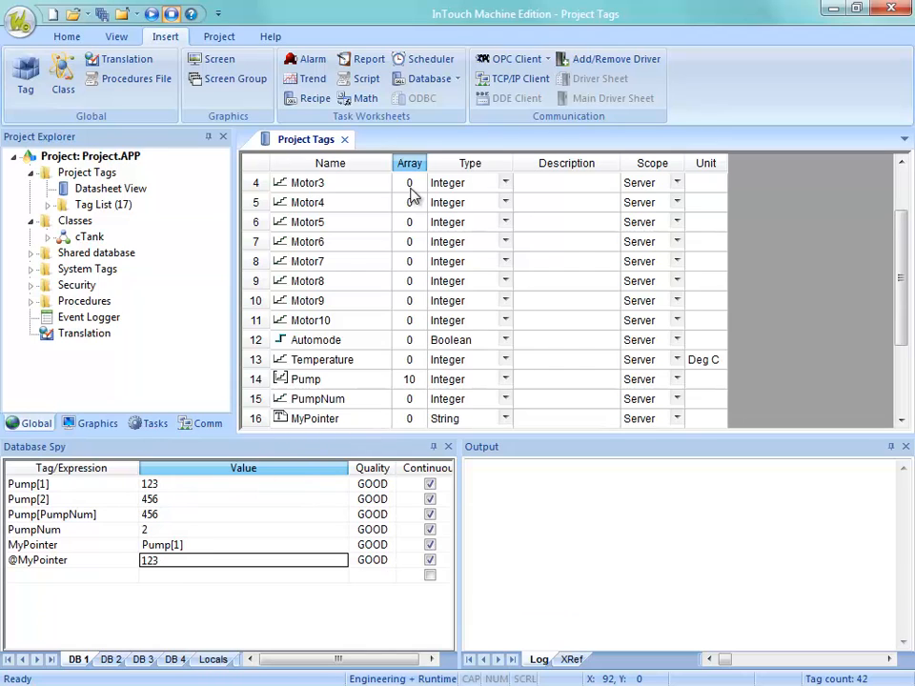
{"action": "left_click_drag", "start_coordinate": [901, 240], "coordinate": [901, 271]}
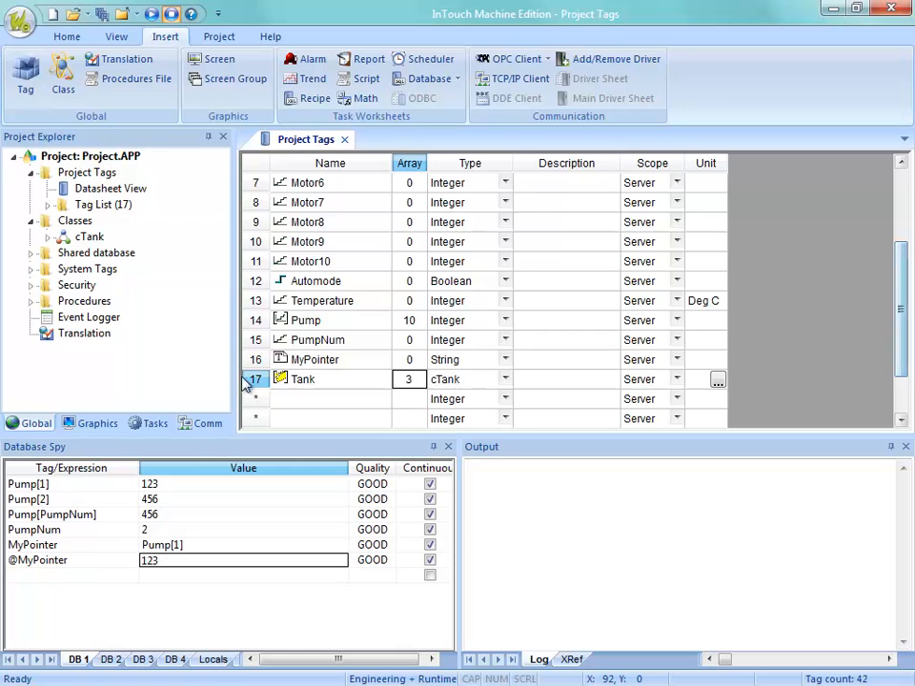
{"action": "left_click", "coordinate": [255, 575]}
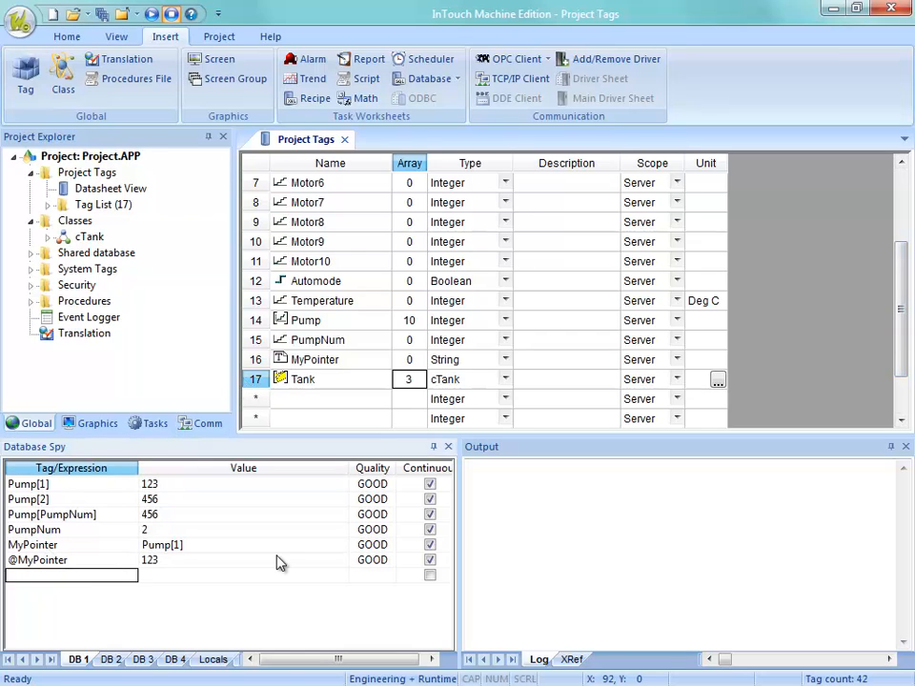
{"action": "type", "text": "T"}
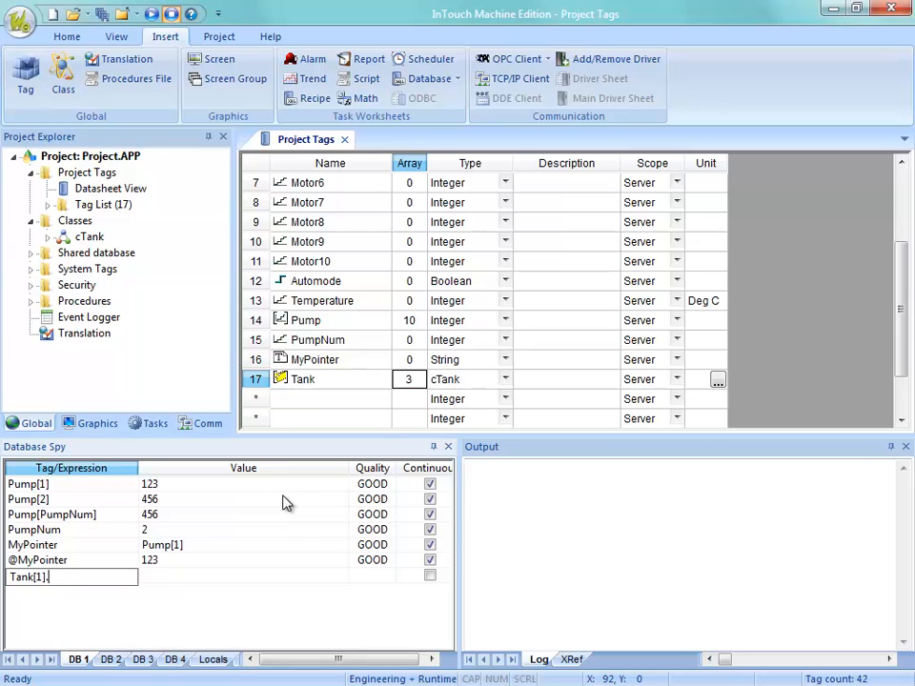
{"action": "type", "text": "Temperature"}
{"action": "key", "text": "Return"}
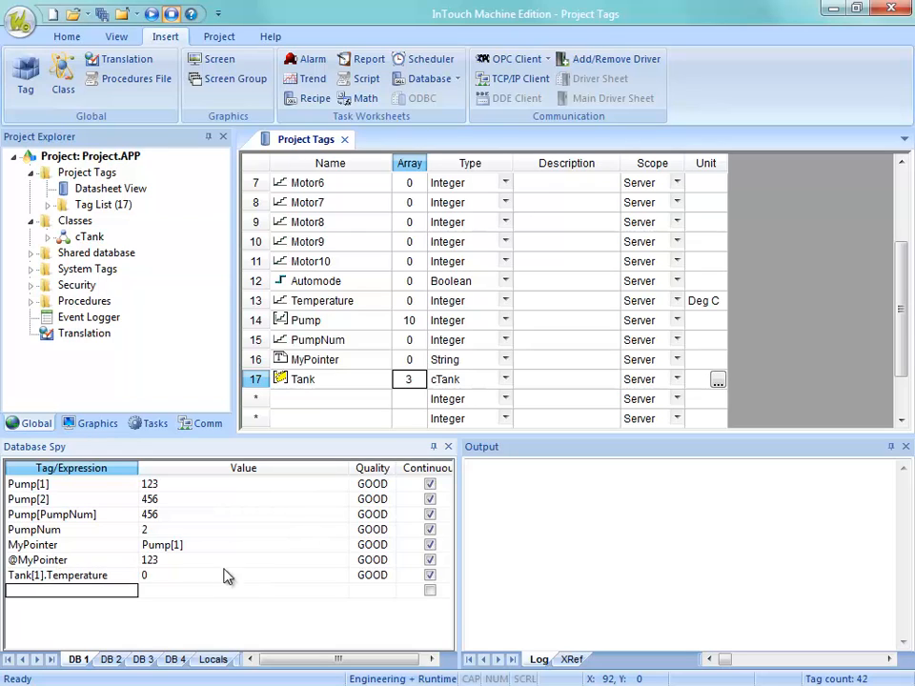
{"action": "left_click", "coordinate": [179, 575]}
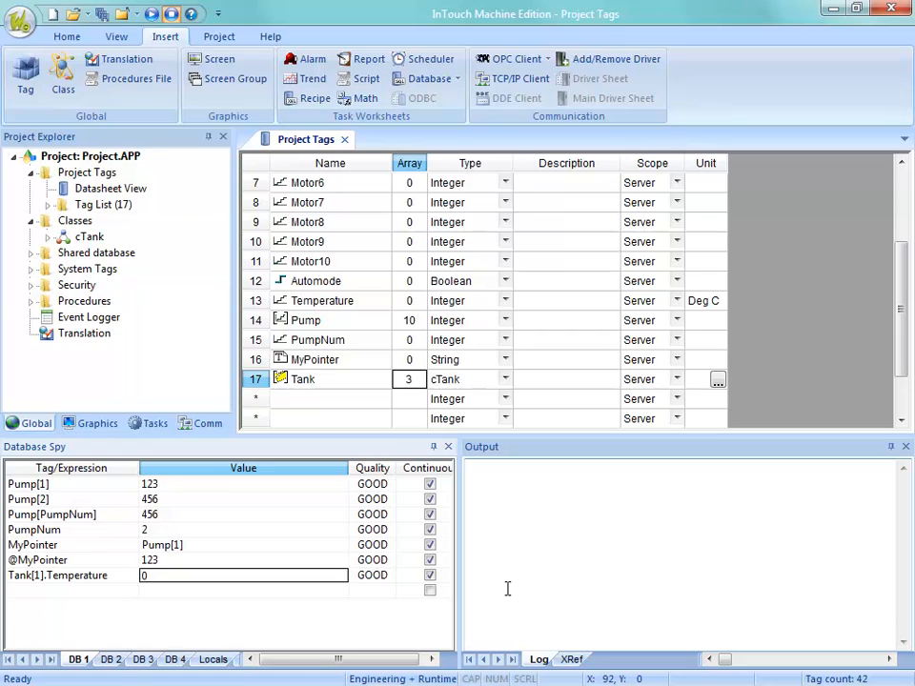
{"action": "type", "text": "5"}
{"action": "key", "text": "Return"}
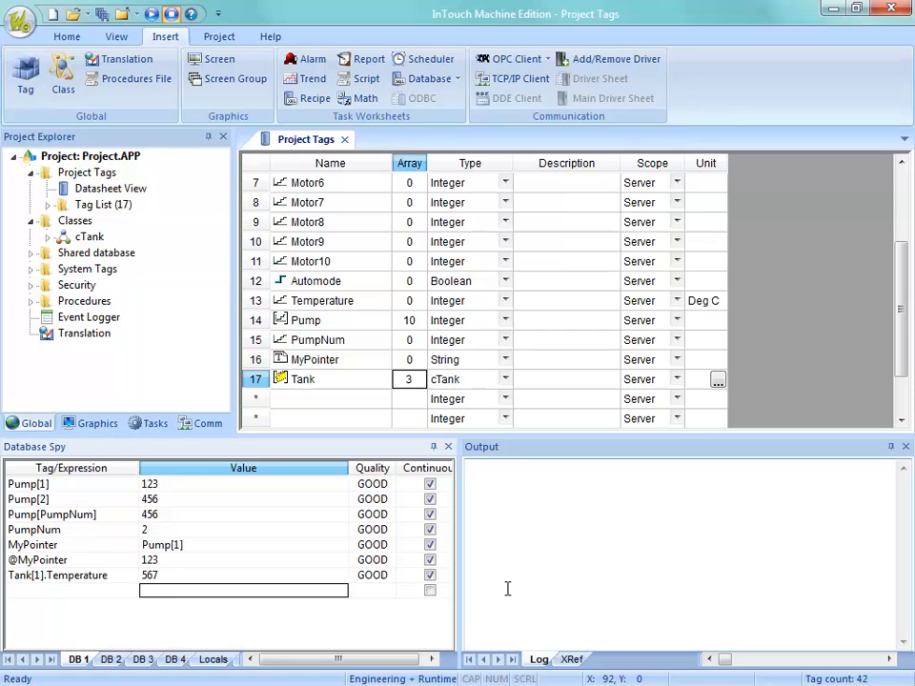
Add the expression Tank[2].Temperature to the Database Spy and set its value to 987.
{"action": "key", "text": "shift+Tab"}
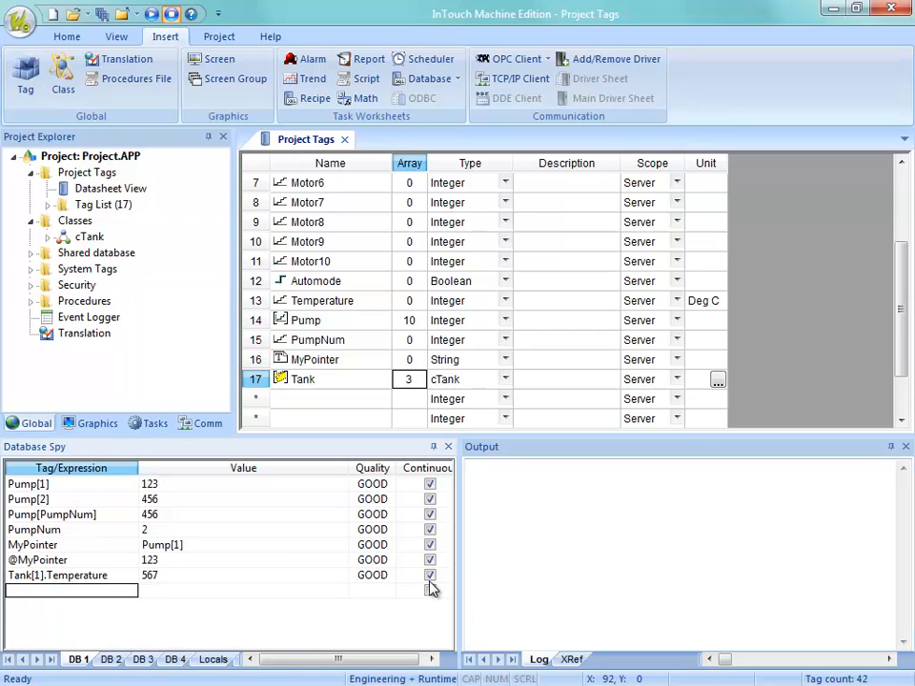
{"action": "type", "text": "Tank[2"}
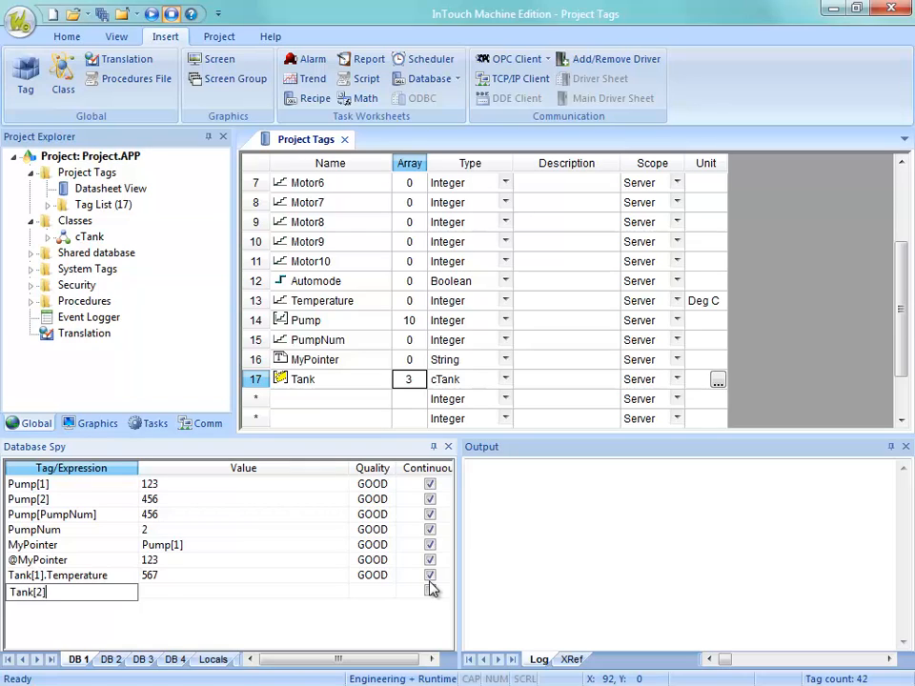
{"action": "type", "text": "].Temperature"}
{"action": "key", "text": "Tab"}
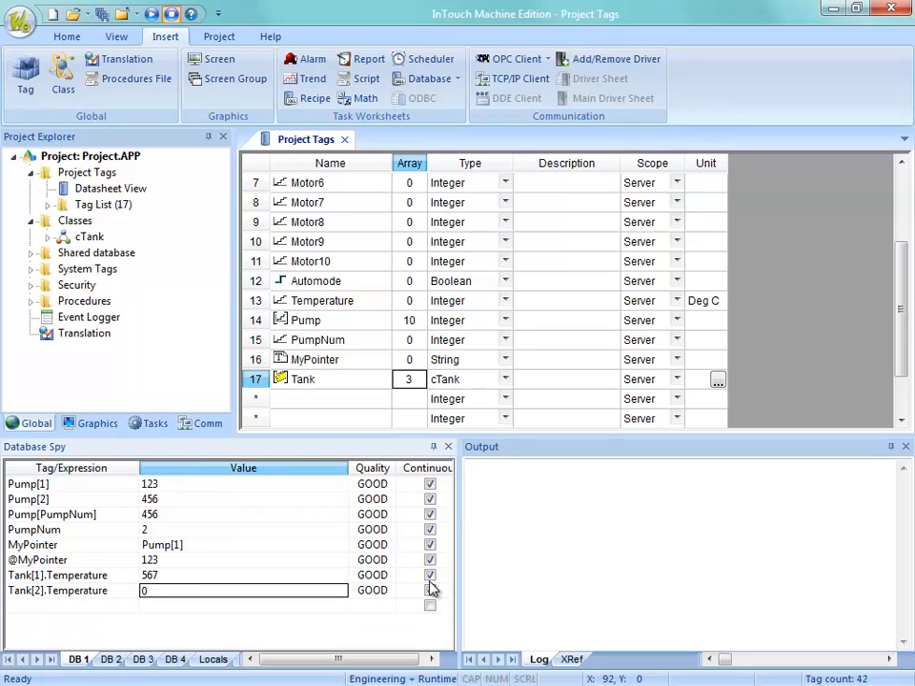
{"action": "type", "text": "987"}
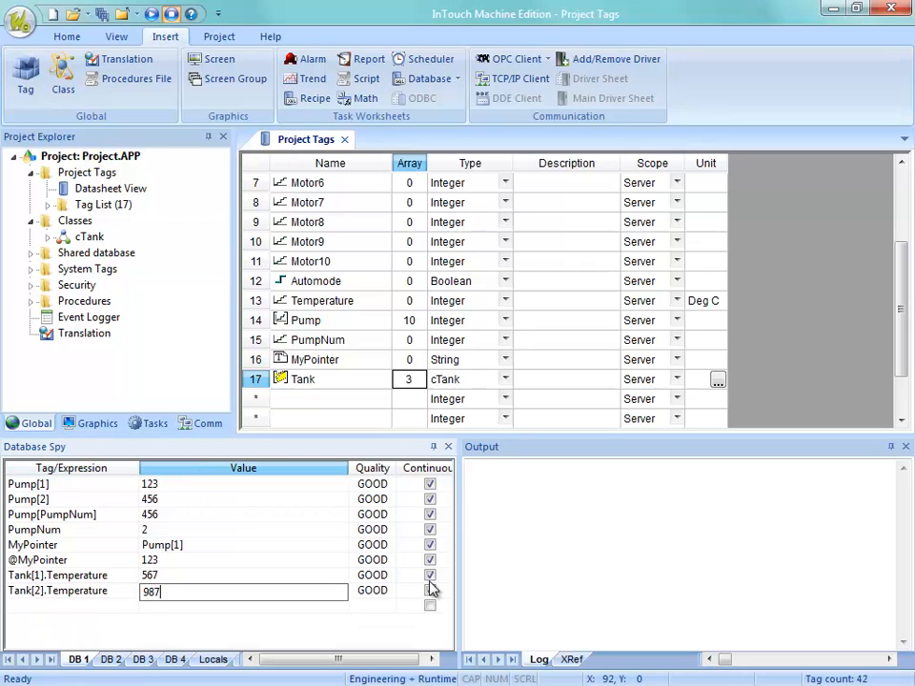
{"action": "key", "text": "Return"}
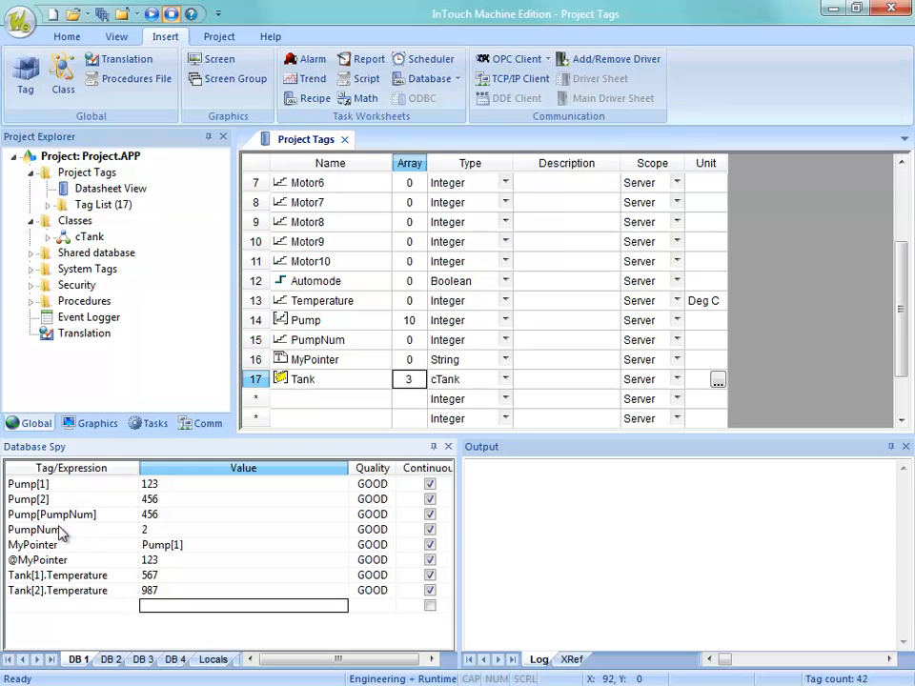
Open the Object Finder for the empty row below Tank[2].Temperature and select the Tank tag.
{"action": "double_click", "coordinate": [80, 610]}
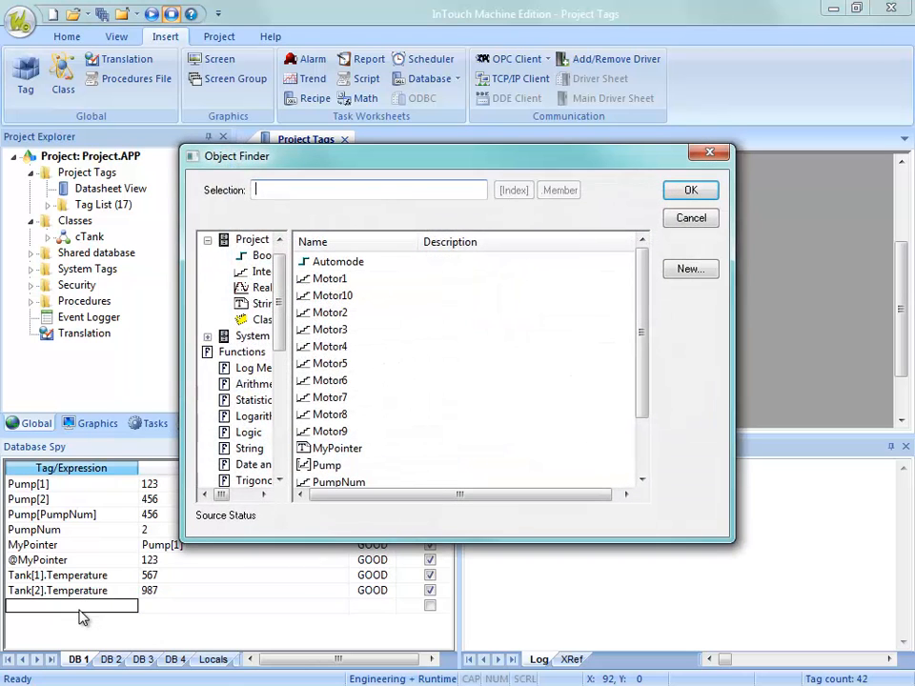
{"action": "left_click_drag", "start_coordinate": [474, 167], "coordinate": [429, 207]}
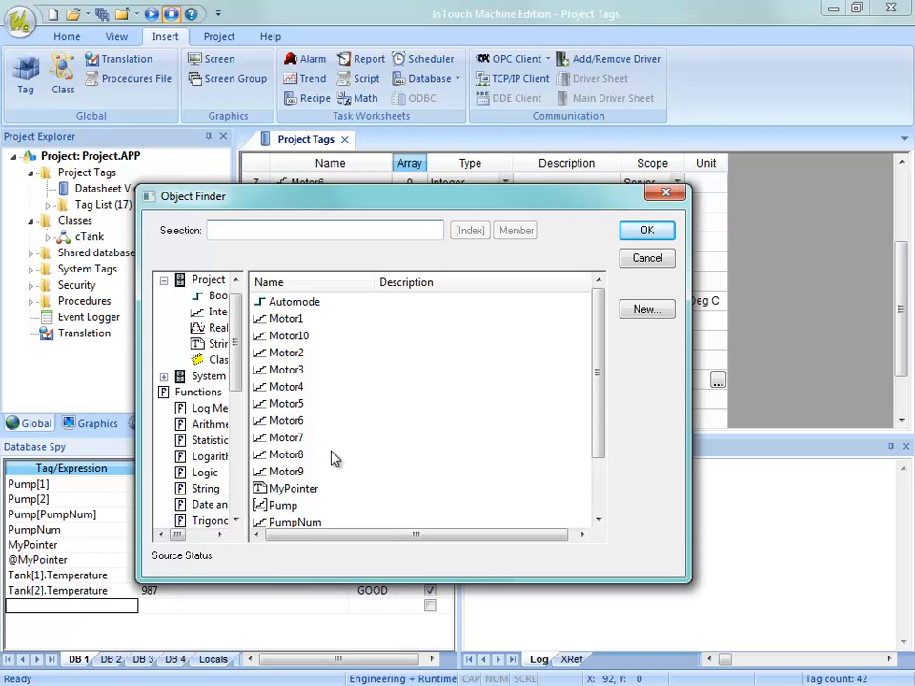
{"action": "left_click_drag", "start_coordinate": [595, 393], "coordinate": [572, 455]}
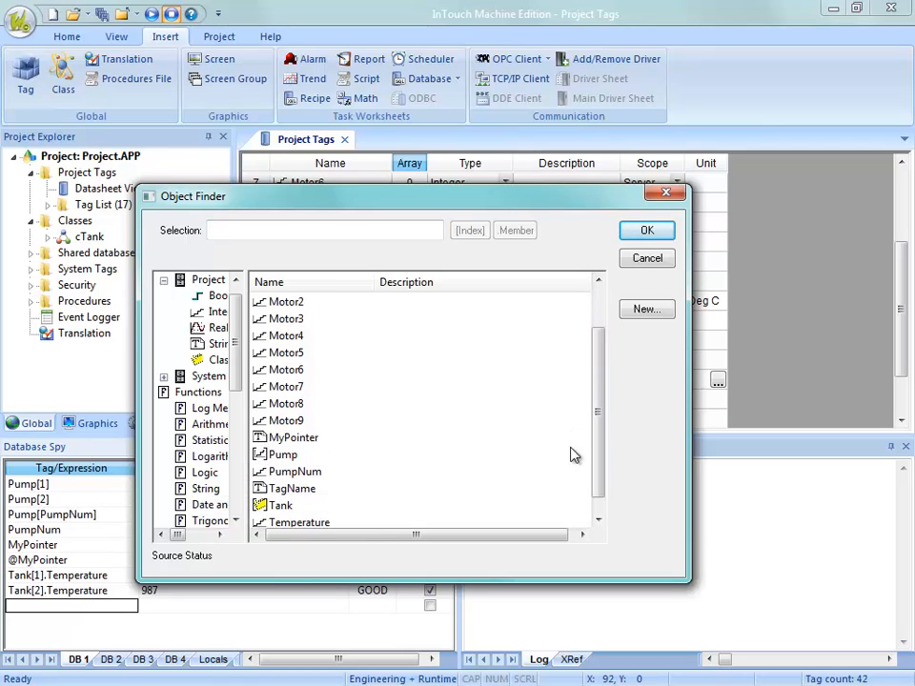
{"action": "left_click", "coordinate": [286, 510]}
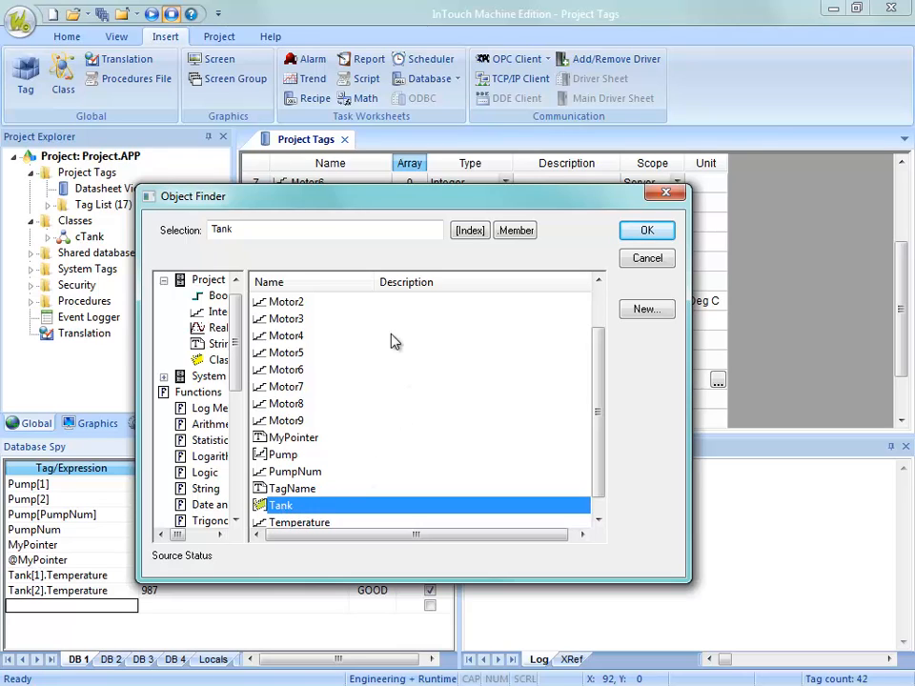
Index the selected Tank array by the PumpNum tag in the Object Finder.
{"action": "left_click", "coordinate": [470, 232]}
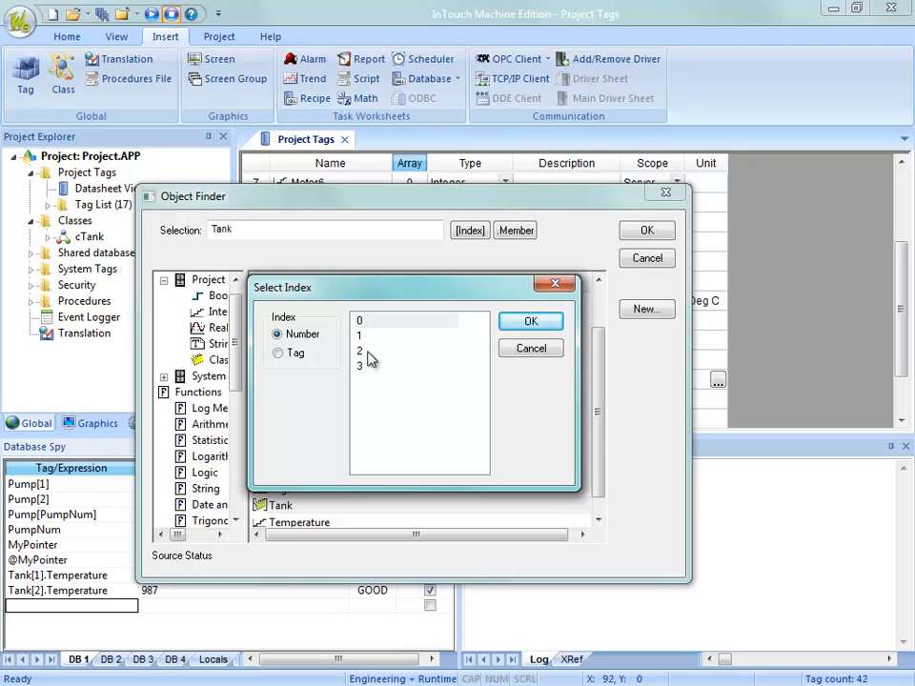
{"action": "left_click", "coordinate": [295, 356]}
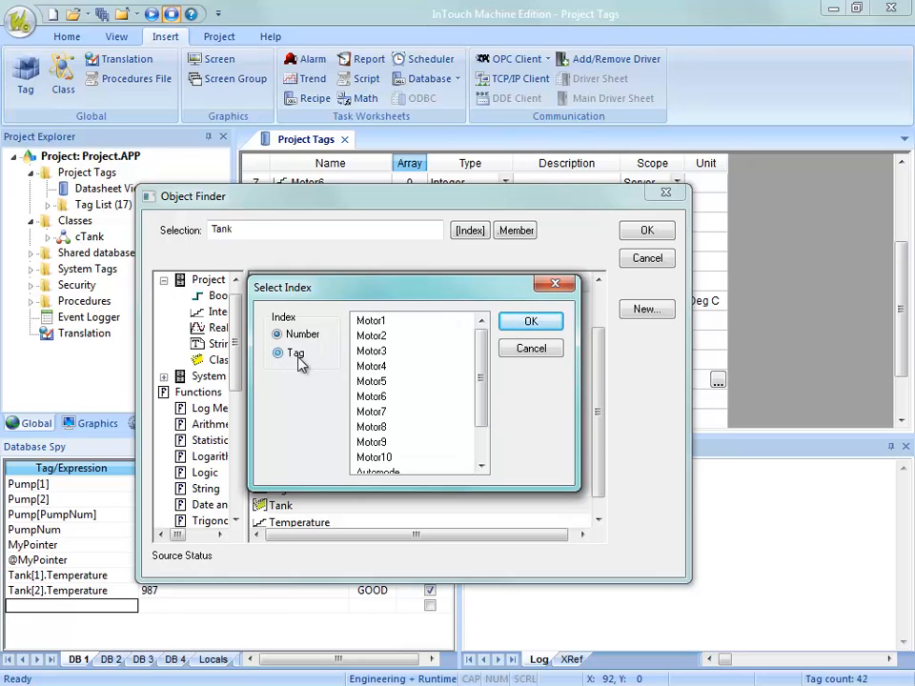
{"action": "left_click_drag", "start_coordinate": [482, 381], "coordinate": [485, 409]}
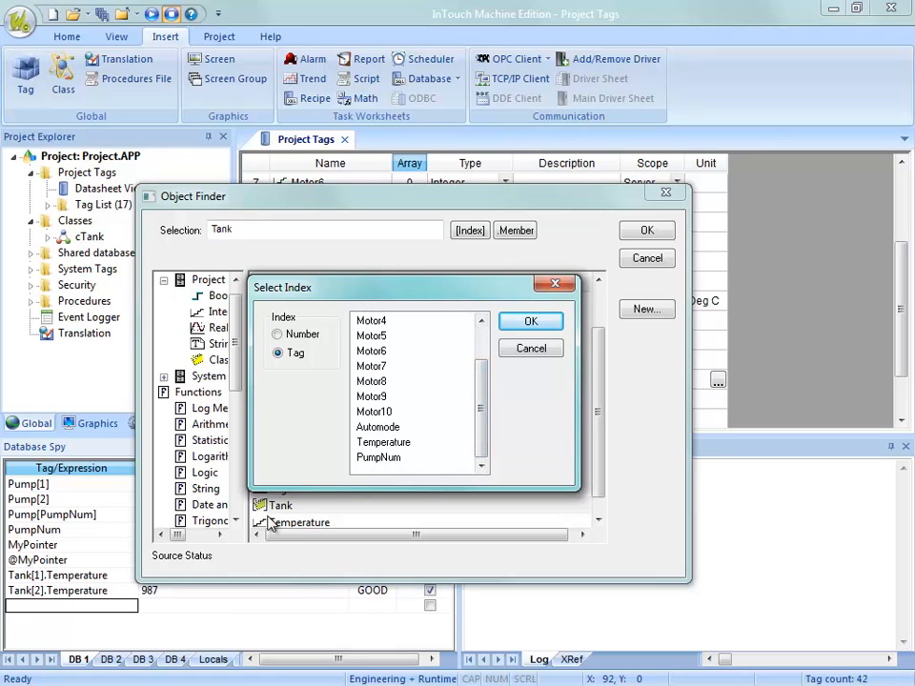
{"action": "left_click", "coordinate": [378, 458]}
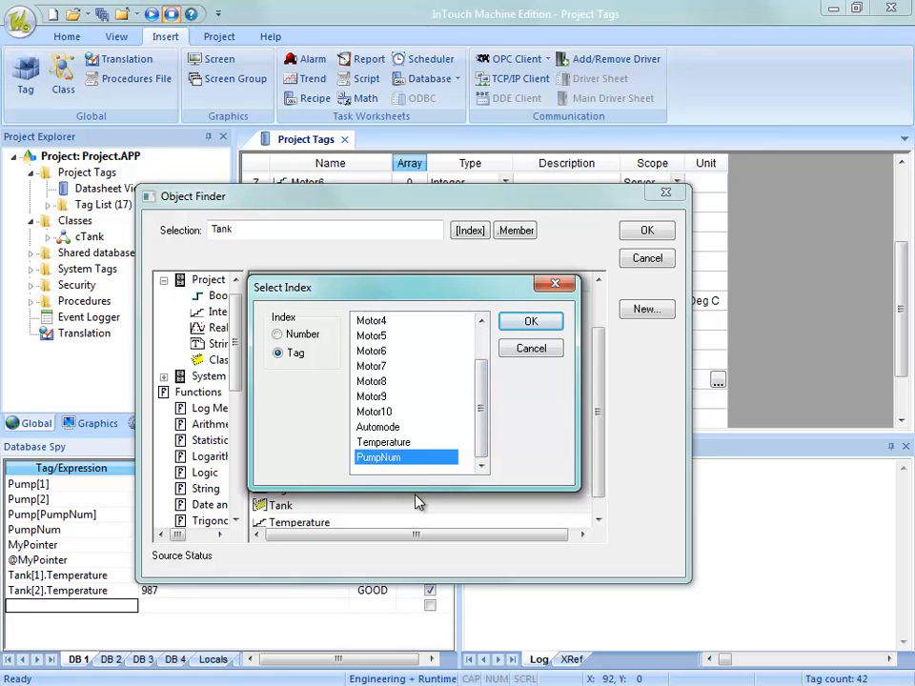
{"action": "left_click", "coordinate": [529, 323]}
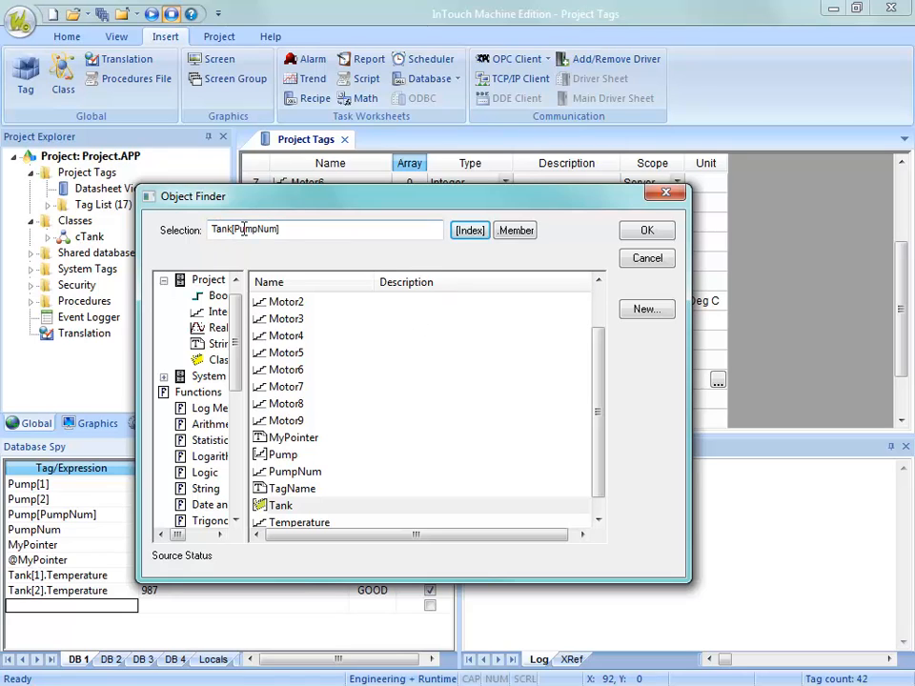
Set the Tank selection to numeric index 1 with the Temperature member and insert it into the Database Spy row.
{"action": "left_click", "coordinate": [470, 231]}
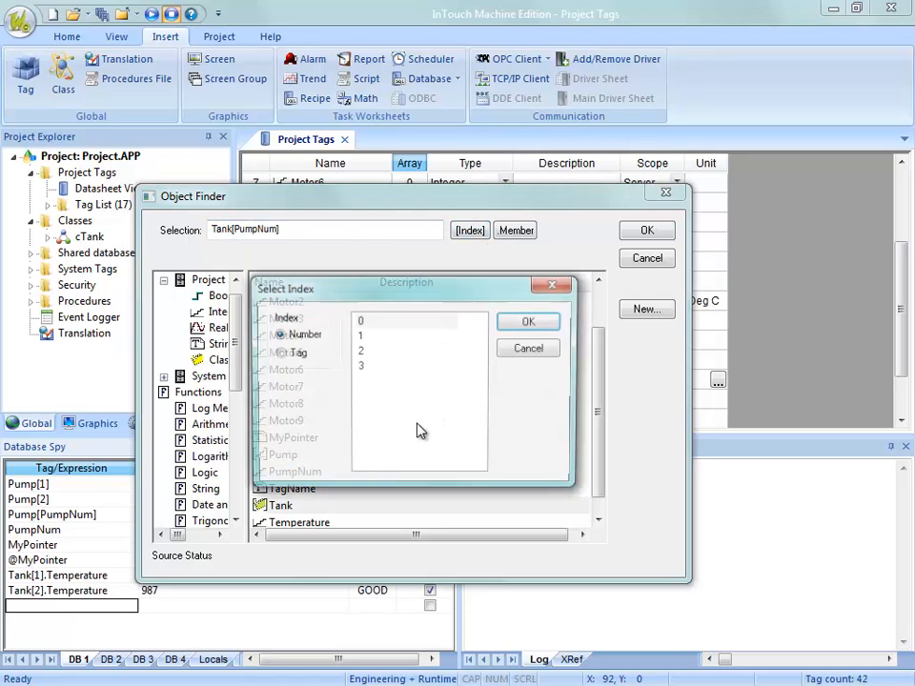
{"action": "left_click", "coordinate": [360, 334]}
{"action": "left_click", "coordinate": [527, 321]}
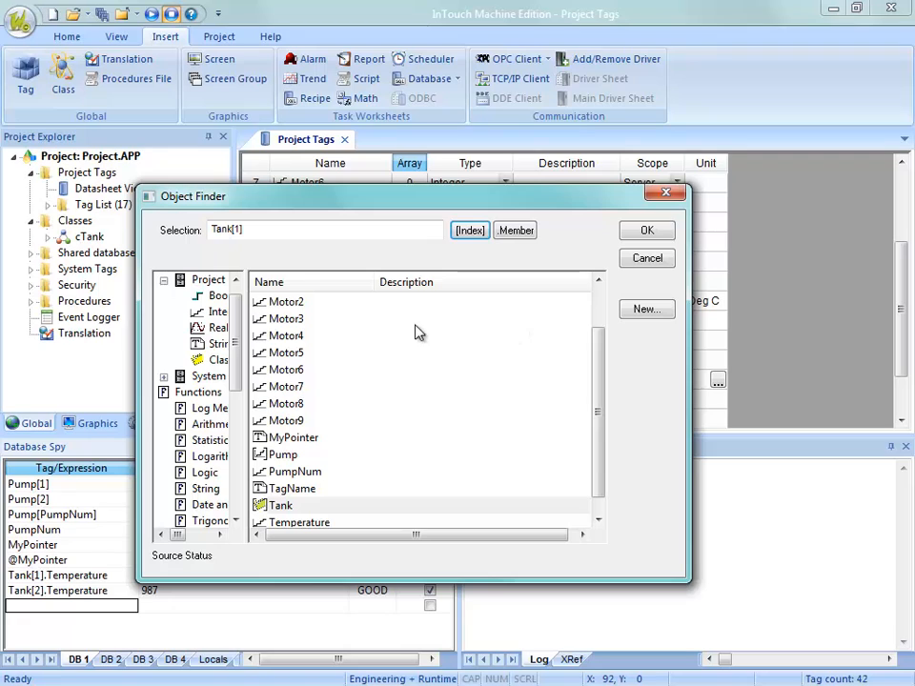
{"action": "left_click", "coordinate": [516, 230]}
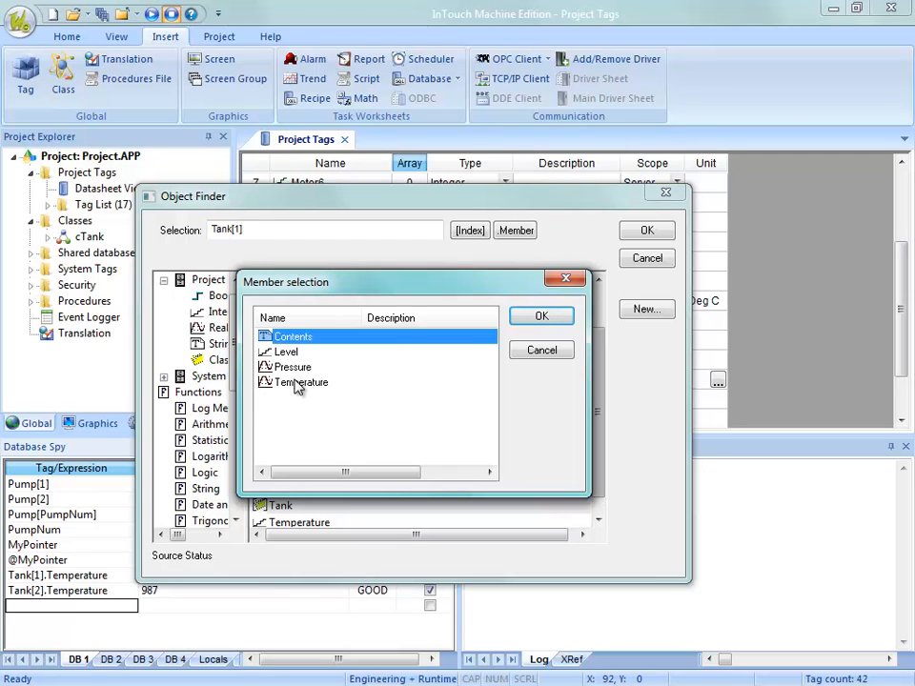
{"action": "left_click", "coordinate": [300, 384]}
{"action": "left_click", "coordinate": [540, 317]}
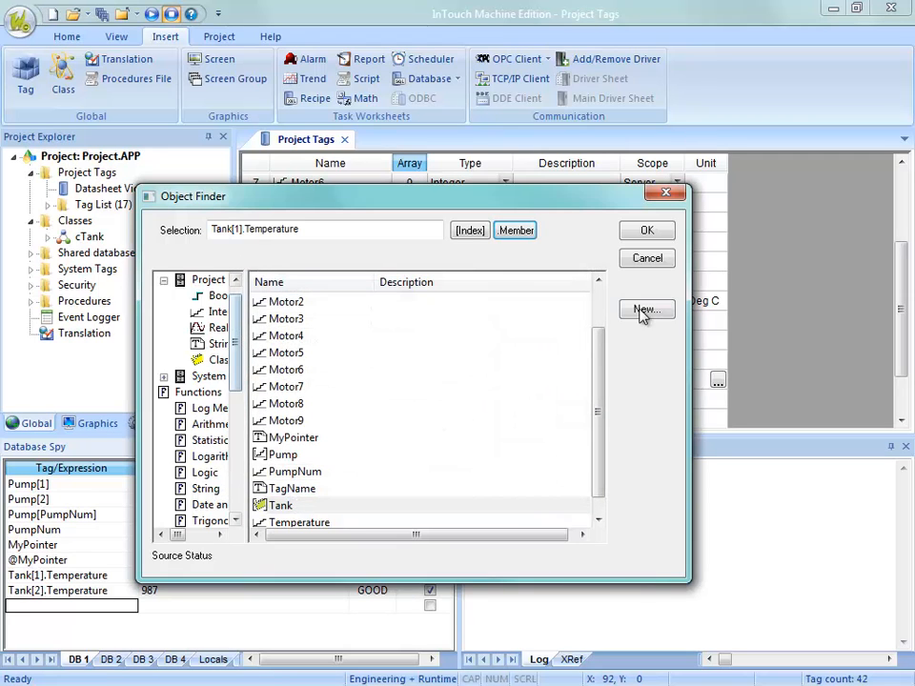
{"action": "left_click", "coordinate": [635, 238]}
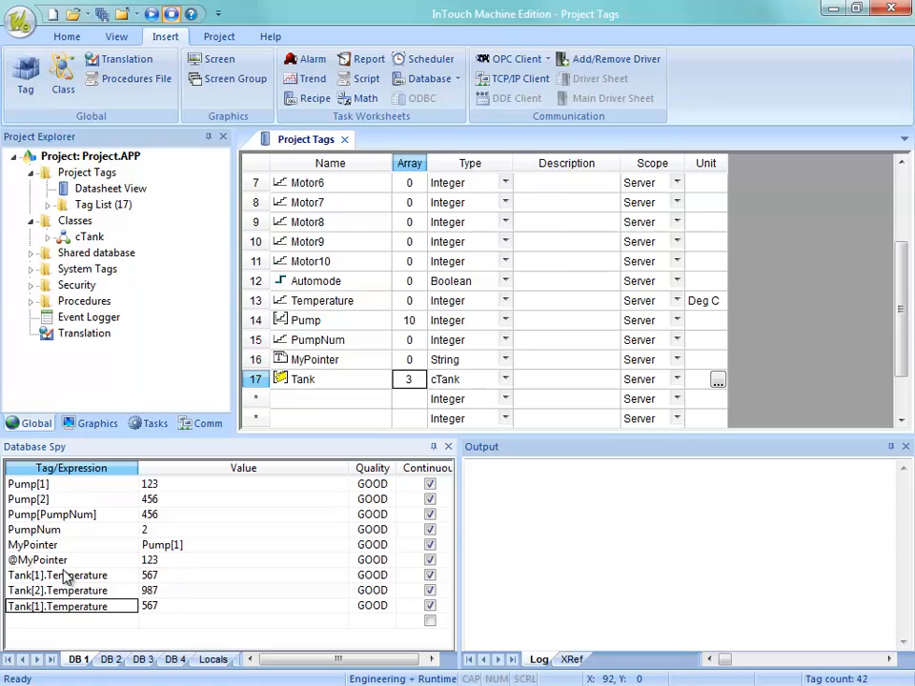
Set the value of MyPointer to Tank[1].Temperature in the Database Spy.
{"action": "left_click", "coordinate": [112, 608]}
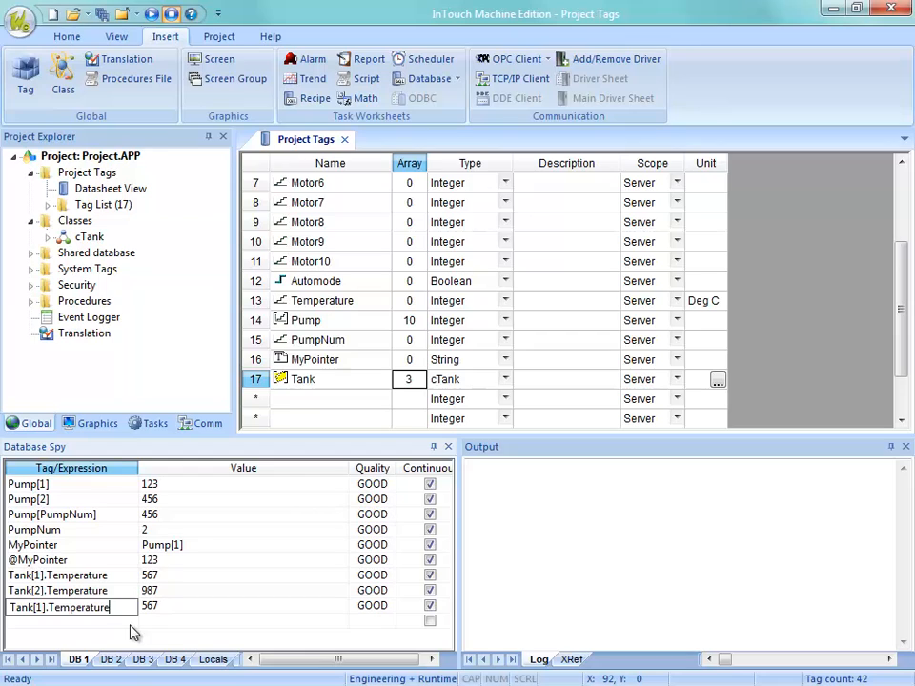
{"action": "left_click", "coordinate": [149, 562]}
{"action": "left_click", "coordinate": [145, 548]}
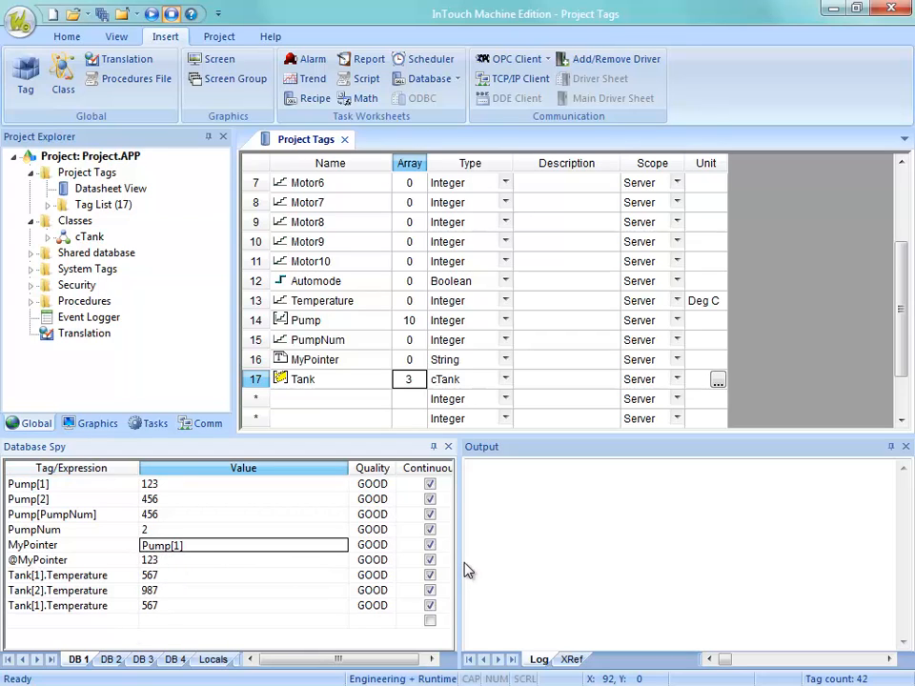
{"action": "type", "text": "Tank[1"}
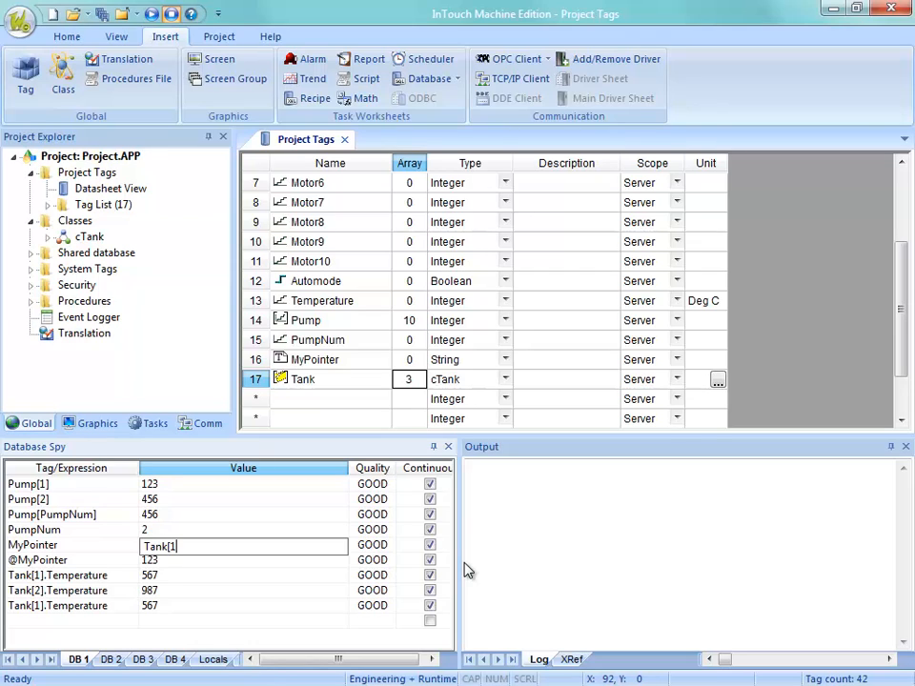
{"action": "type", "text": "].Temperature"}
{"action": "key", "text": "Return"}
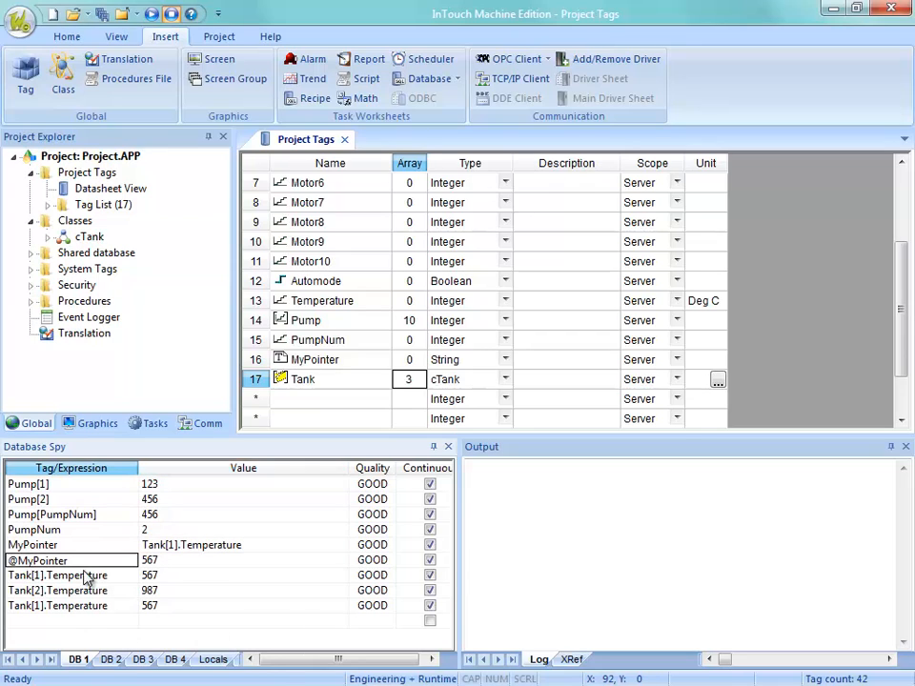
{"action": "left_click", "coordinate": [182, 550]}
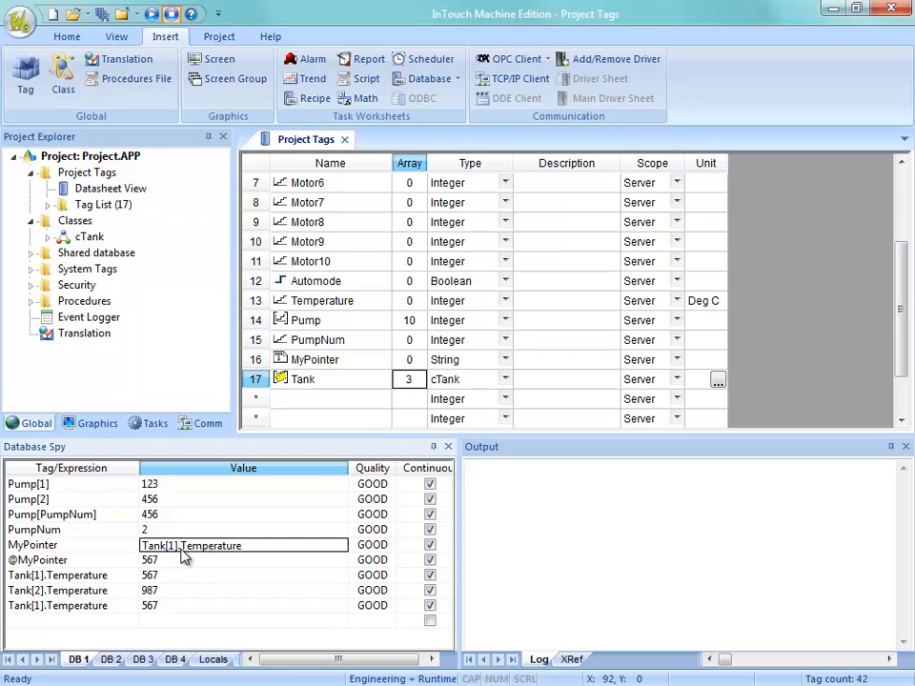
{"action": "left_click", "coordinate": [150, 588]}
{"action": "left_click", "coordinate": [153, 576]}
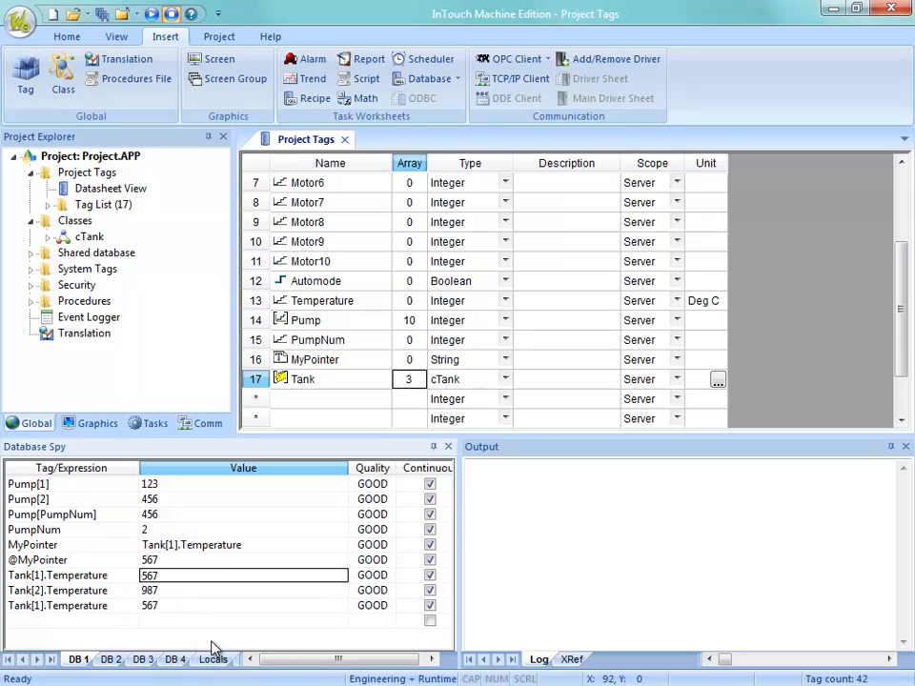
{"action": "left_click", "coordinate": [160, 562]}
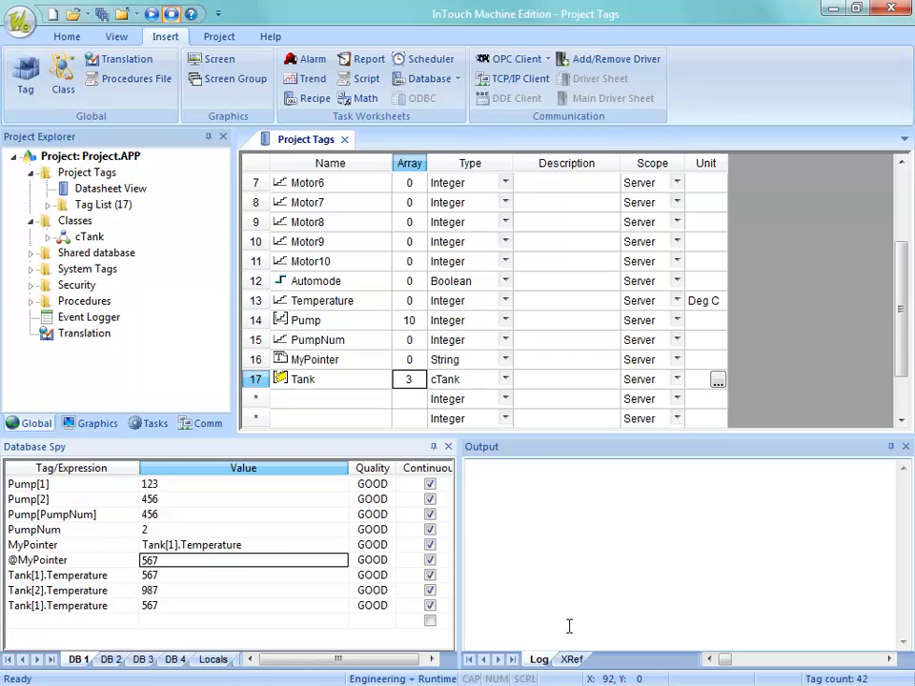
{"action": "type", "text": "123"}
{"action": "key", "text": "Return"}
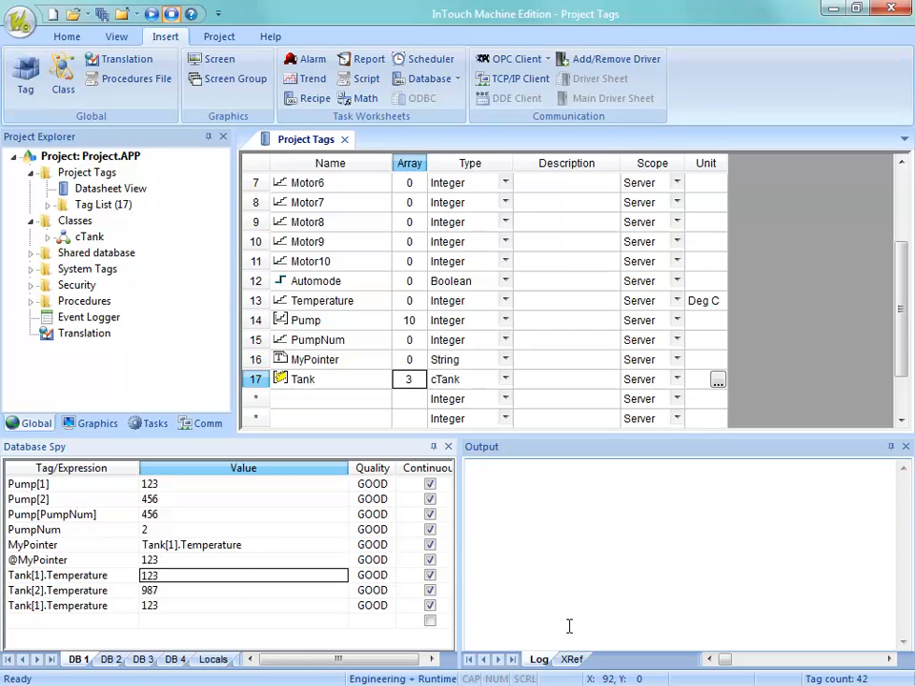
{"action": "key", "text": "Up"}
{"action": "type", "text": "123"}
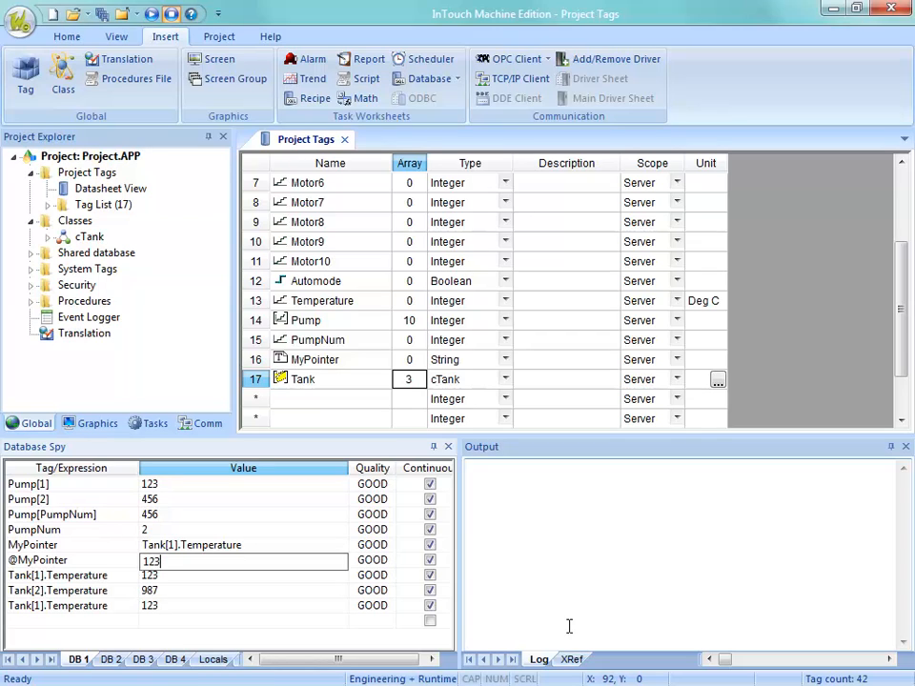
{"action": "type", "text": "4"}
{"action": "key", "text": "Return"}
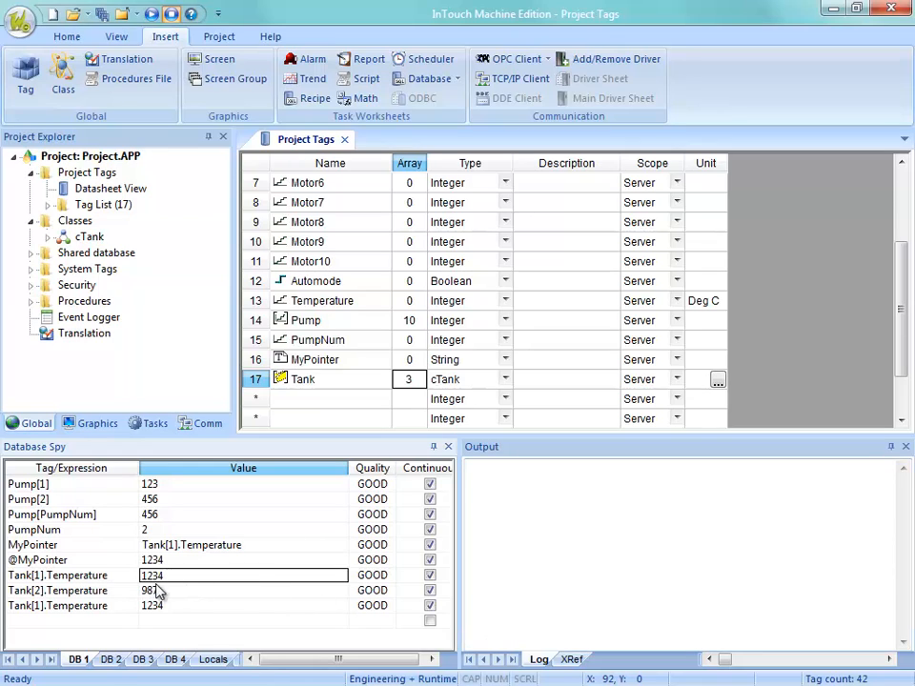
{"action": "left_click_drag", "start_coordinate": [163, 579], "coordinate": [114, 580]}
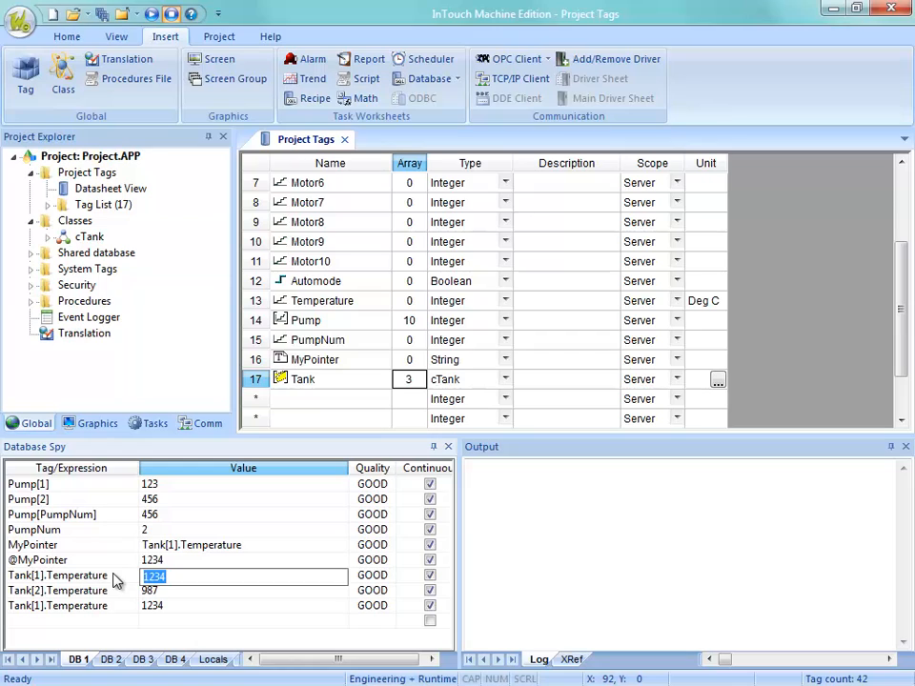
{"action": "type", "text": "5678"}
{"action": "key", "text": "Return"}
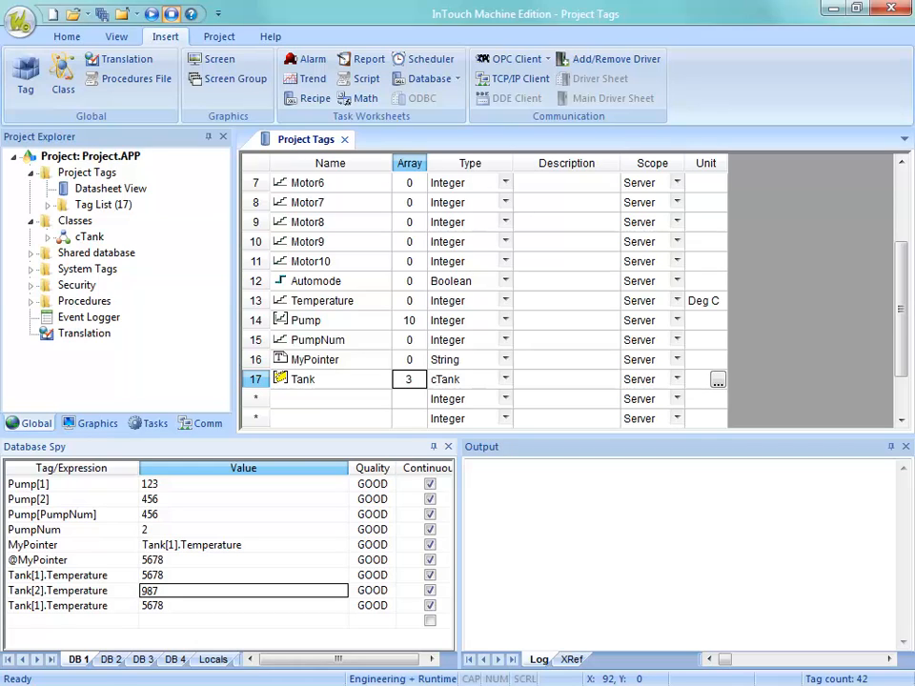
Add the Automode tag to the empty Database Spy row with a value of 0.
{"action": "left_click", "coordinate": [63, 621]}
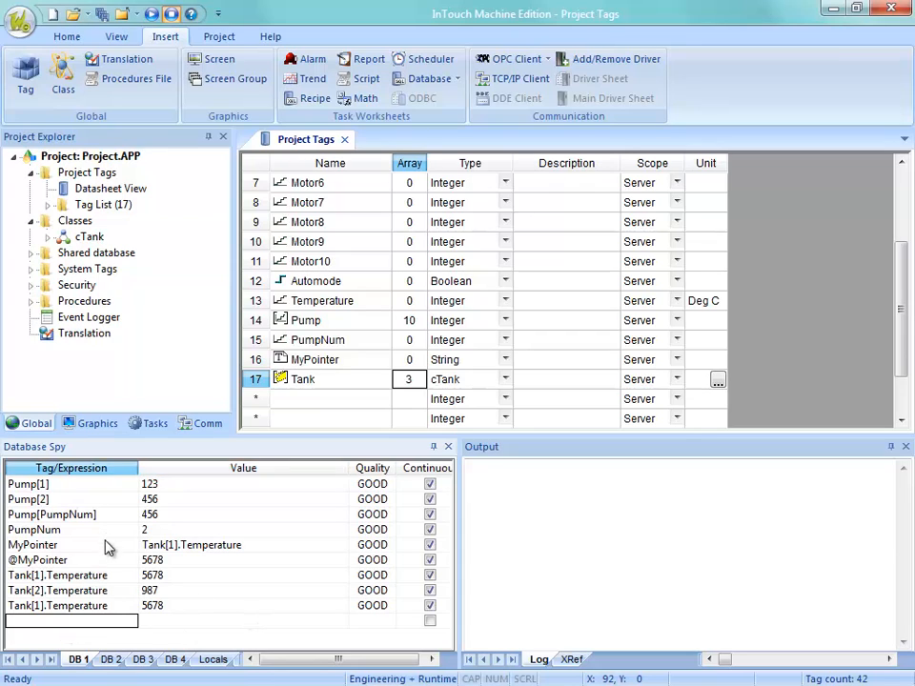
{"action": "left_click", "coordinate": [205, 622]}
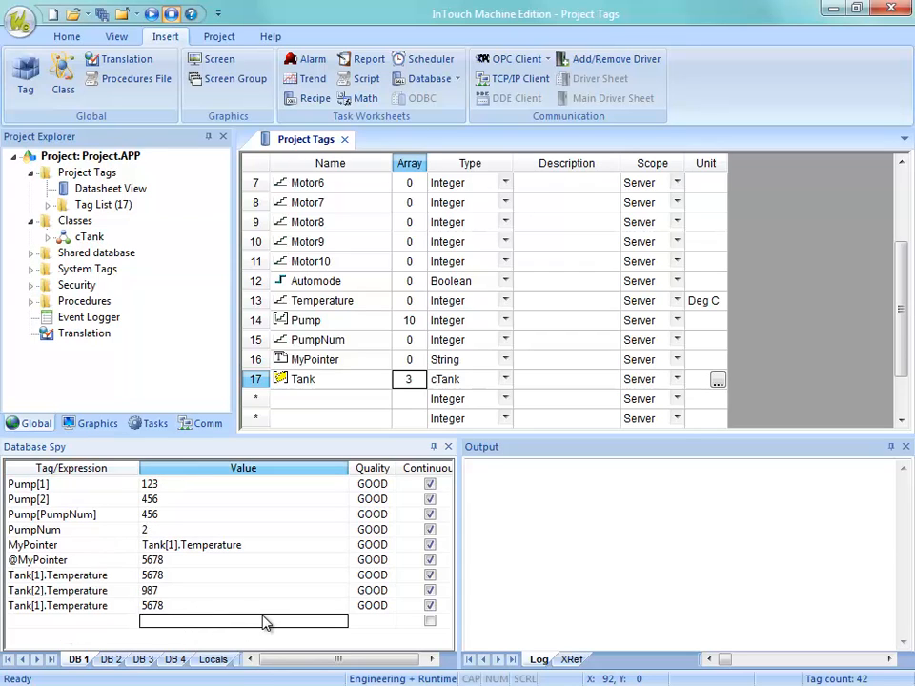
{"action": "type", "text": "0"}
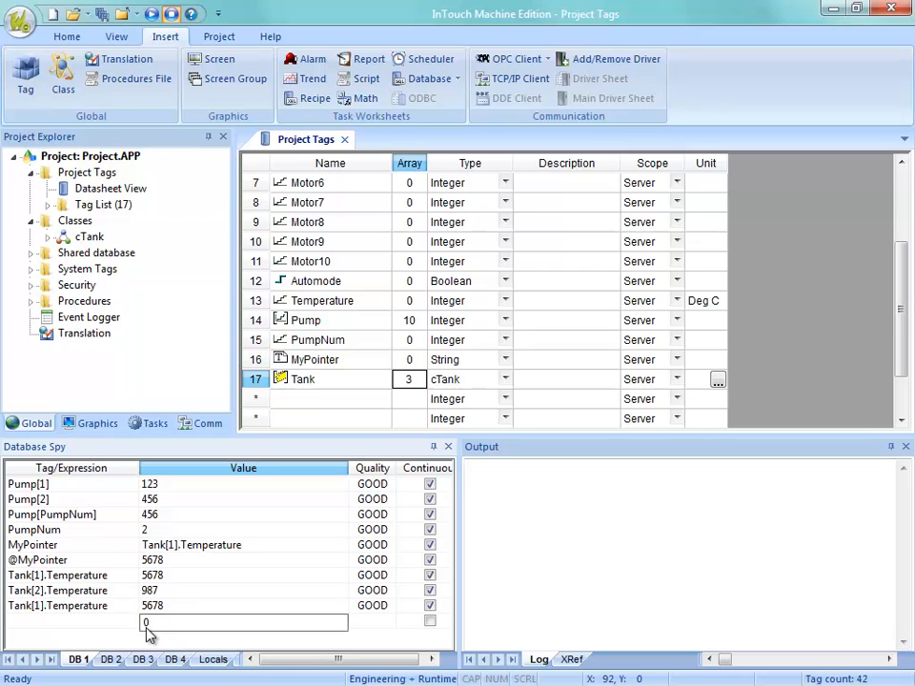
{"action": "left_click", "coordinate": [113, 628]}
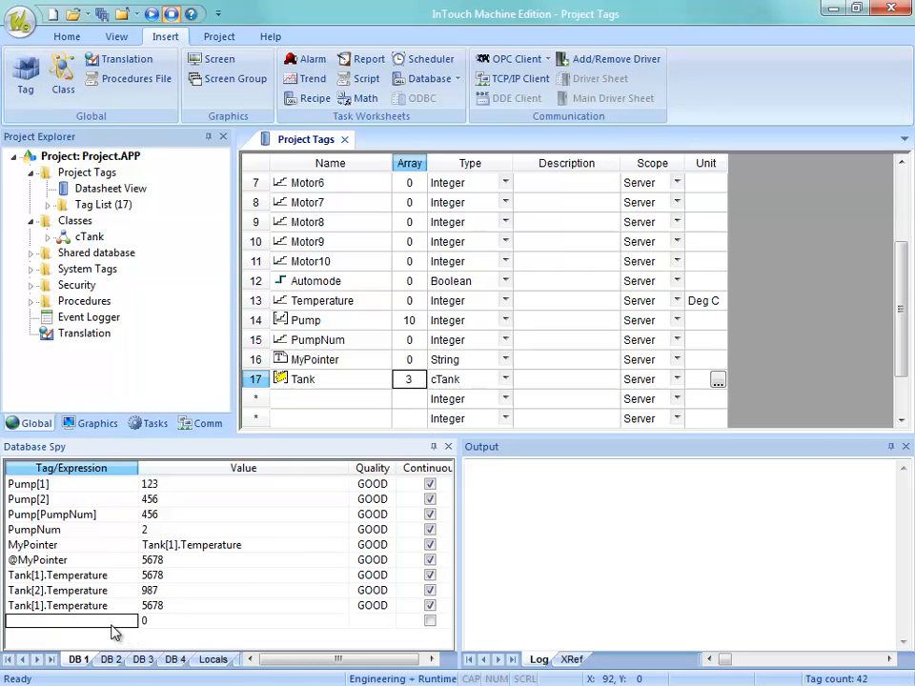
{"action": "type", "text": "Automode"}
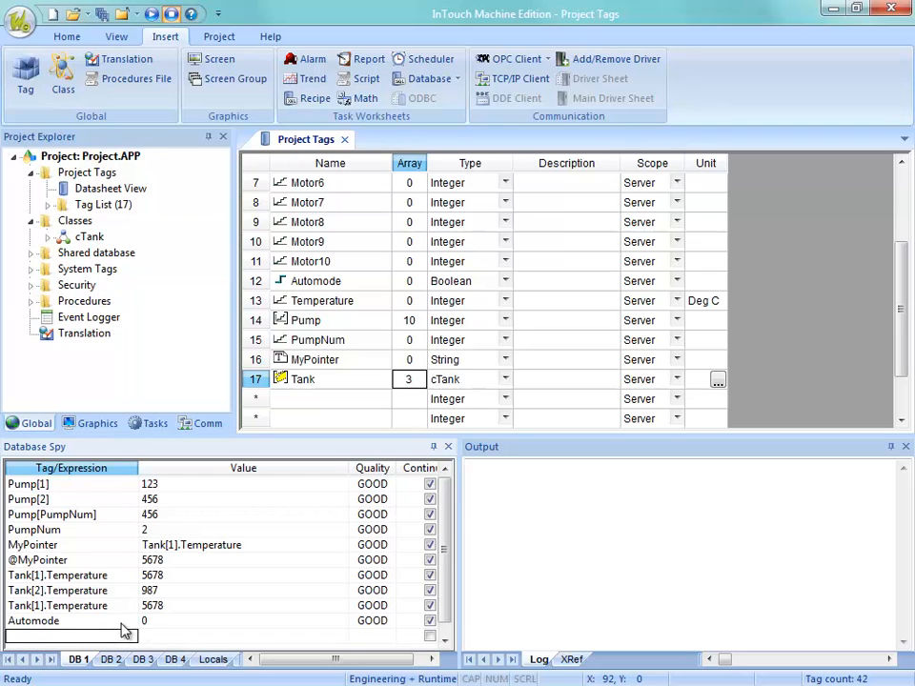
Set the value of Automode to 1 in the Database Spy.
{"action": "left_click", "coordinate": [159, 621]}
{"action": "type", "text": "1"}
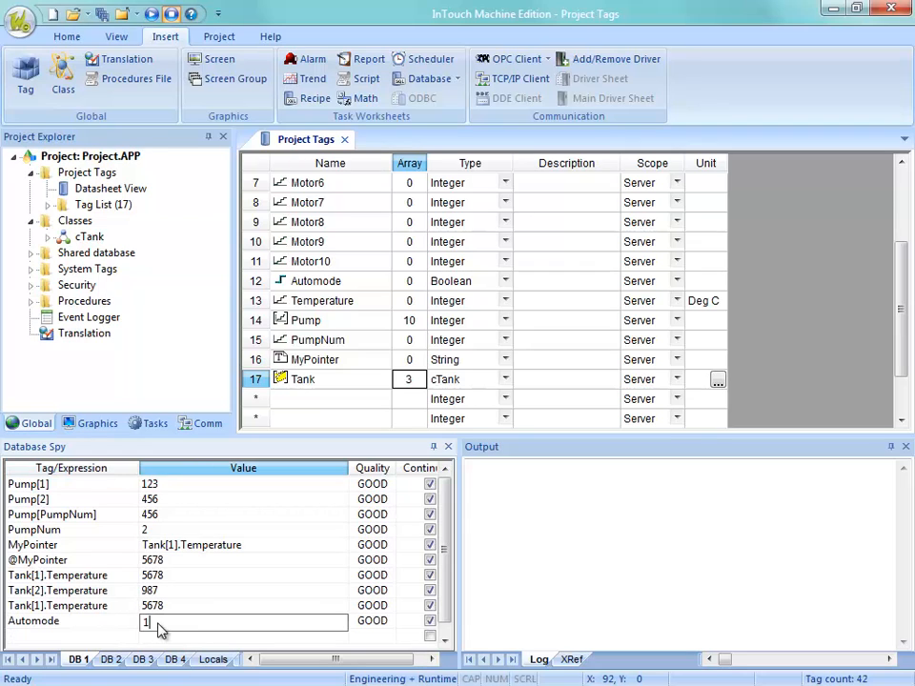
{"action": "key", "text": "Return"}
{"action": "left_click", "coordinate": [158, 623]}
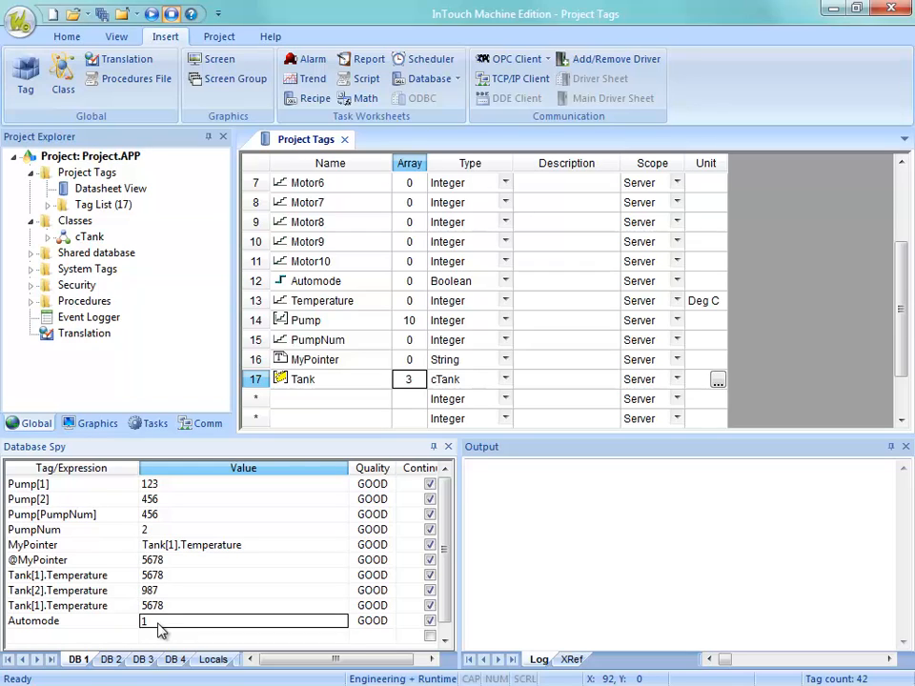
{"action": "key", "text": "Return"}
{"action": "left_click", "coordinate": [158, 623]}
Set the PumpNum index value to 3 in the Database Spy.
{"action": "left_click", "coordinate": [174, 530]}
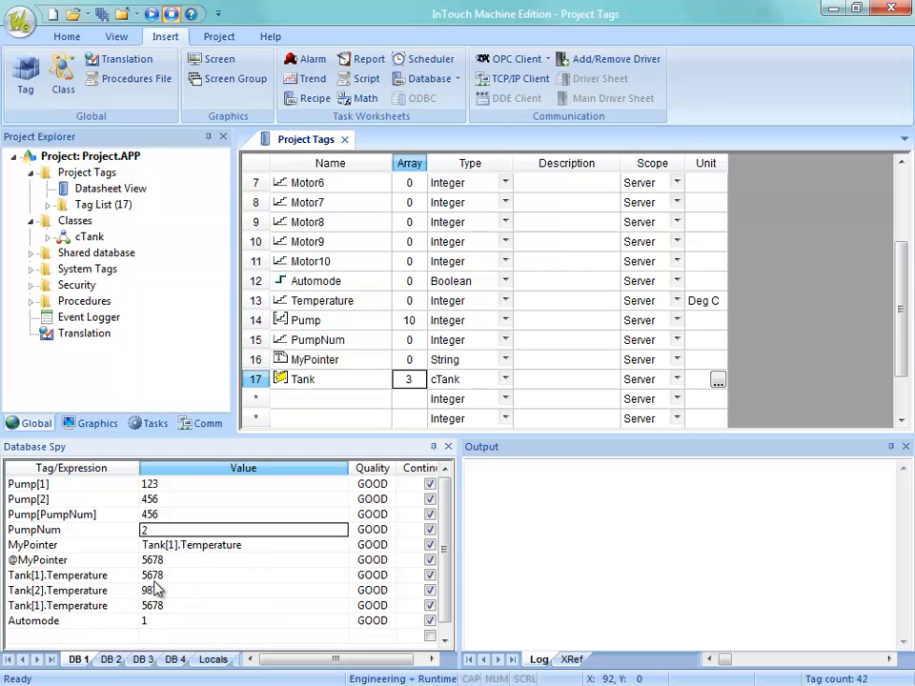
{"action": "type", "text": "3"}
{"action": "key", "text": "Return"}
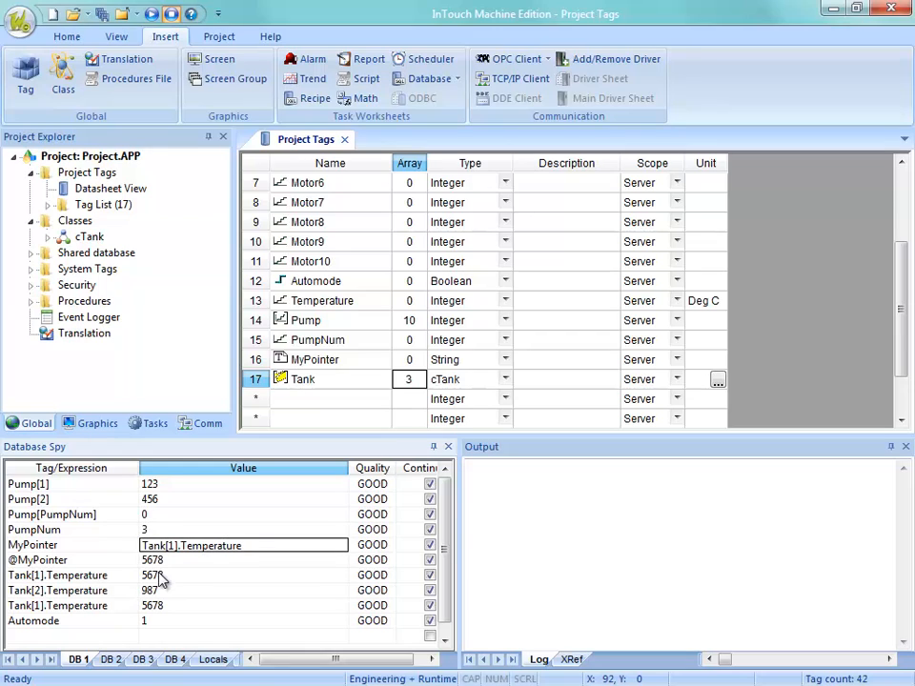
Set PumpNum to the out-of-range index -12 in the Database Spy.
{"action": "left_click", "coordinate": [163, 531]}
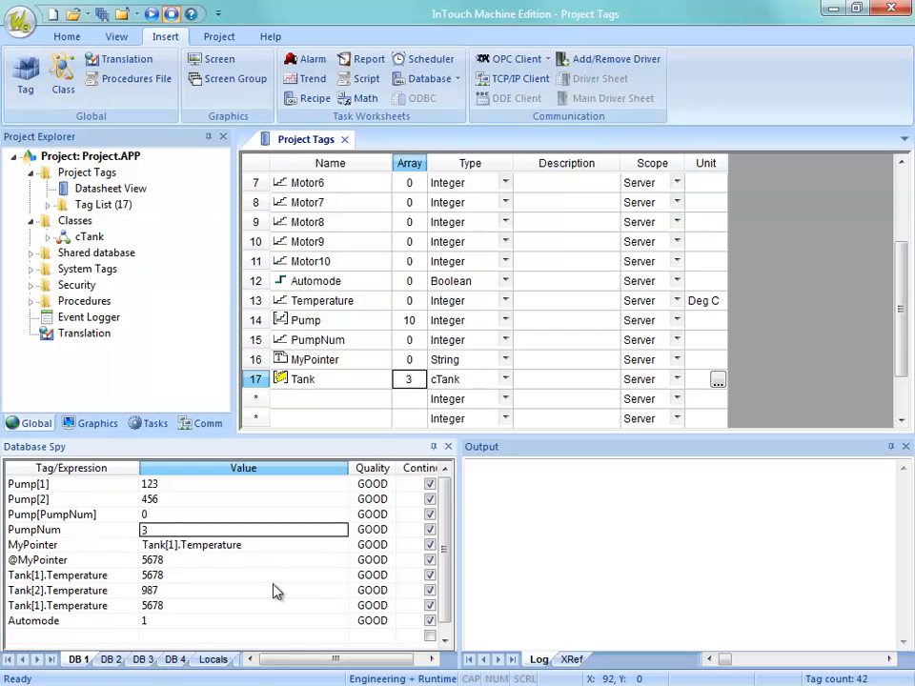
{"action": "key", "text": "BackSpace"}
{"action": "type", "text": "100"}
{"action": "key", "text": "BackSpace"}
{"action": "key", "text": "BackSpace"}
{"action": "key", "text": "BackSpace"}
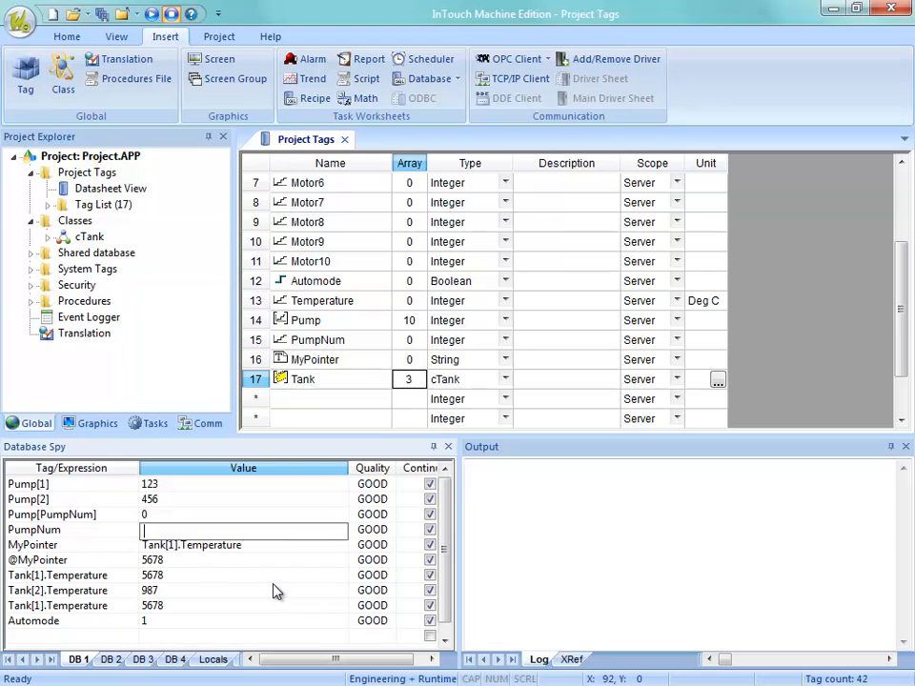
{"action": "type", "text": "1000000"}
{"action": "key", "text": "BackSpace"}
{"action": "key", "text": "BackSpace"}
{"action": "key", "text": "BackSpace"}
{"action": "key", "text": "BackSpace"}
{"action": "key", "text": "BackSpace"}
{"action": "key", "text": "BackSpace"}
{"action": "key", "text": "BackSpace"}
{"action": "type", "text": "-12"}
{"action": "left_click_drag", "start_coordinate": [189, 534], "coordinate": [141, 536]}
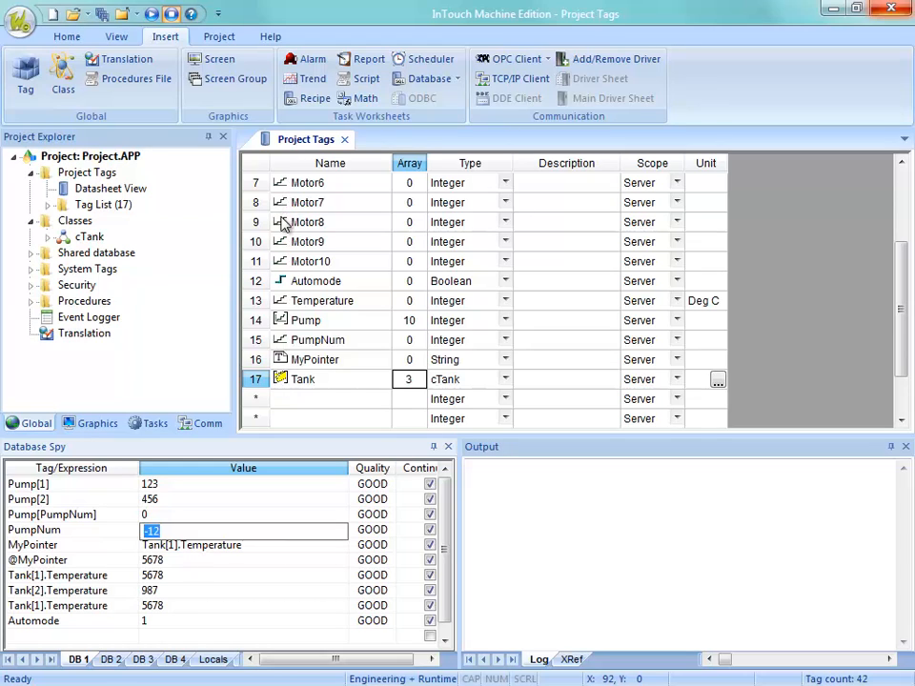
{"action": "left_click", "coordinate": [297, 379]}
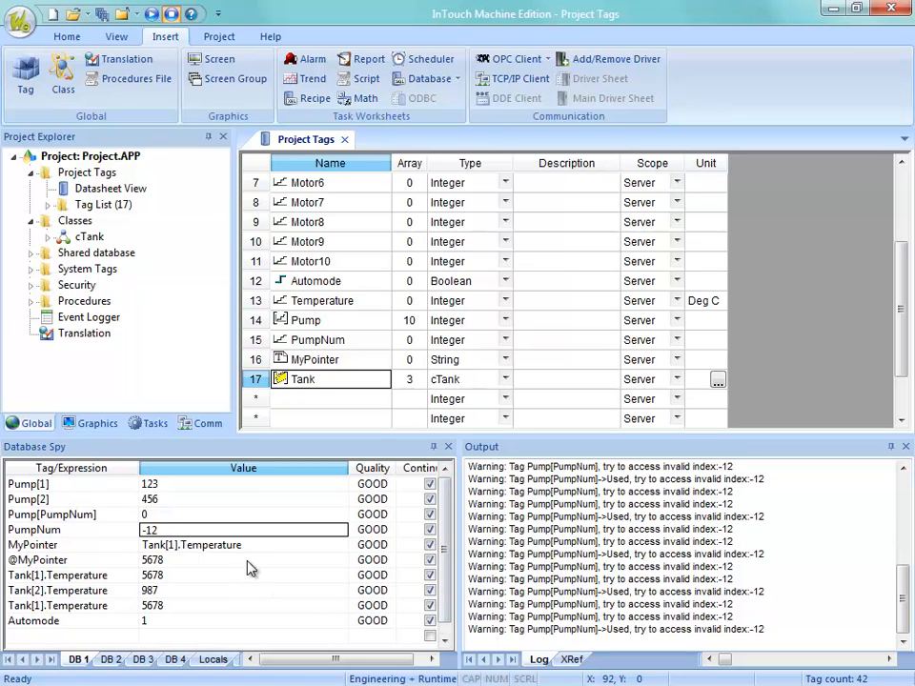
Set PumpNum to 0 in the Database Spy and delete the contents of the Output log.
{"action": "left_click", "coordinate": [150, 530]}
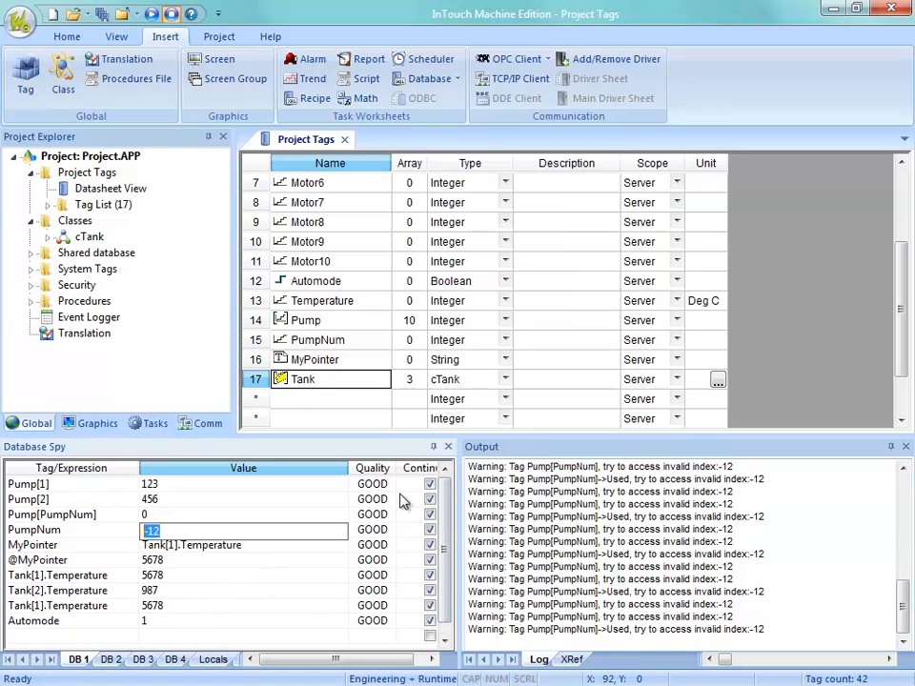
{"action": "type", "text": "0"}
{"action": "key", "text": "Return"}
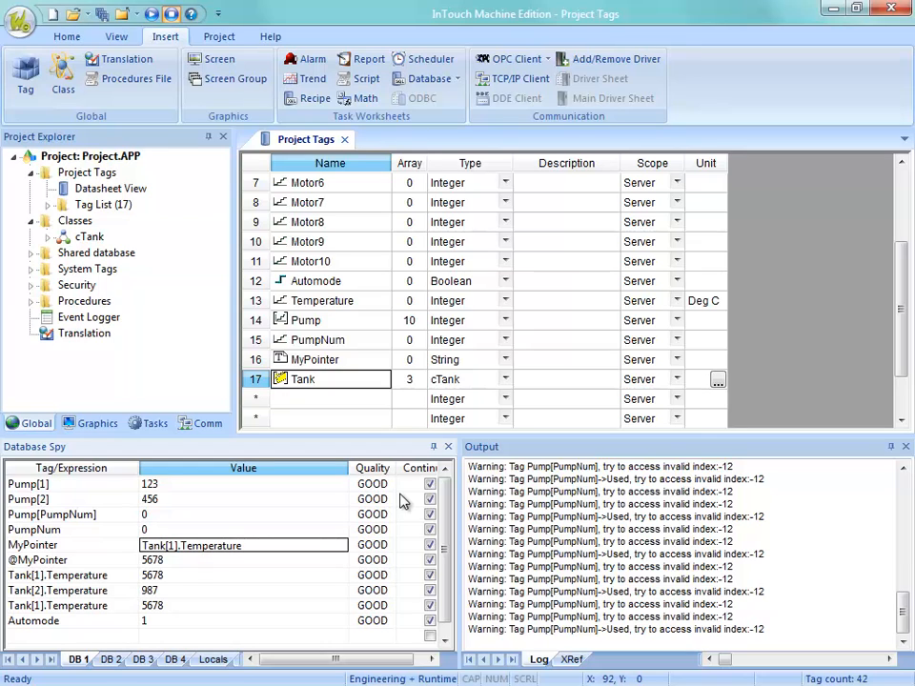
{"action": "right_click", "coordinate": [546, 516]}
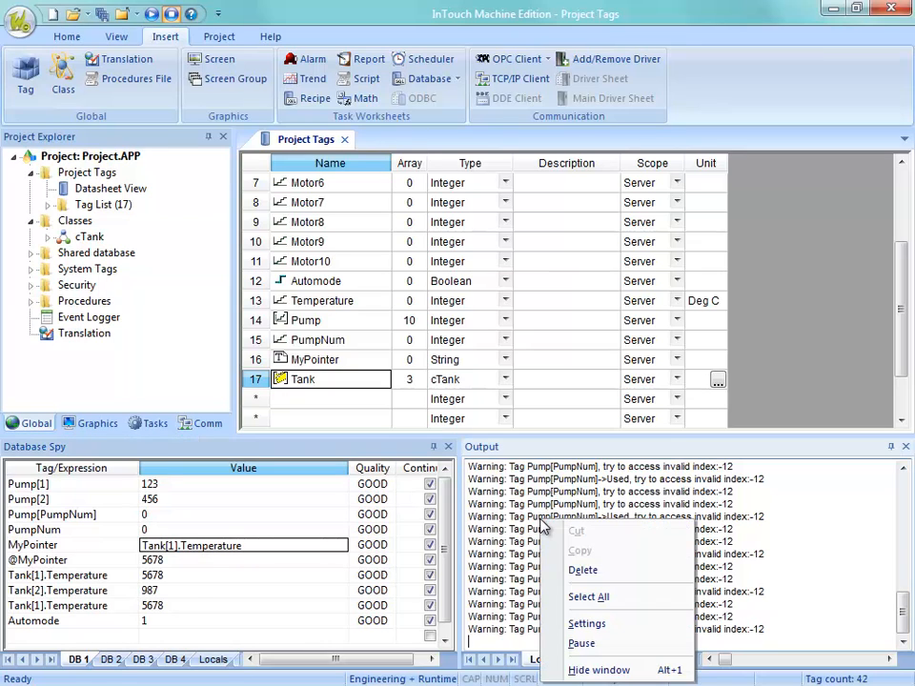
{"action": "left_click", "coordinate": [581, 553]}
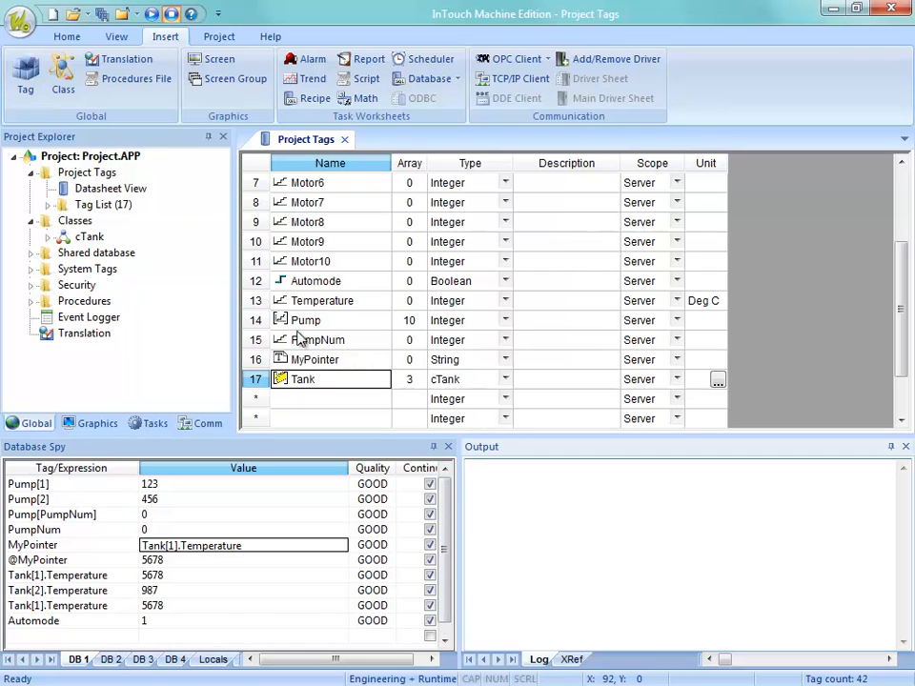
{"action": "left_click", "coordinate": [307, 362]}
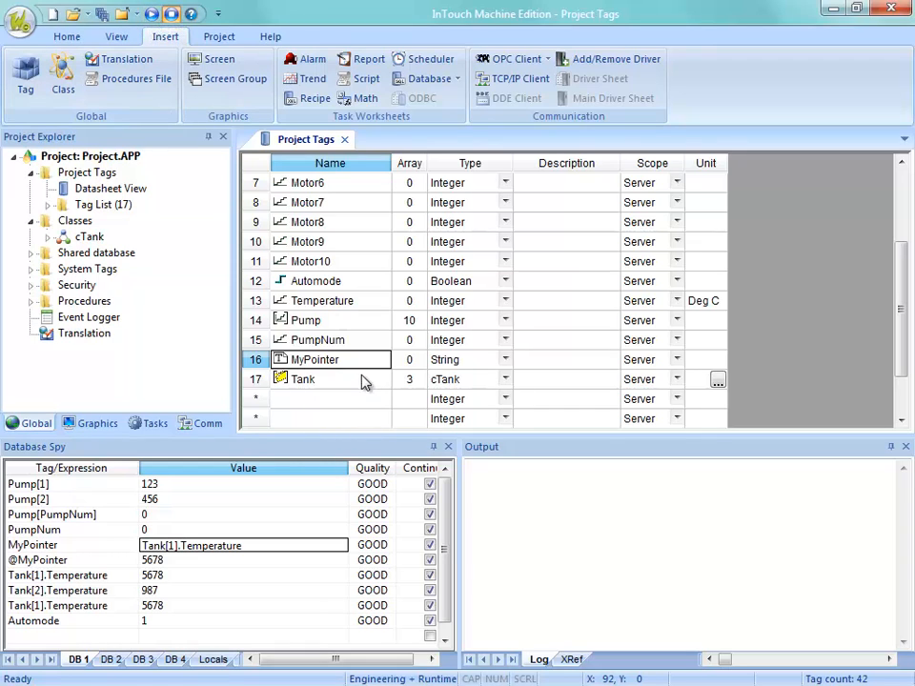
{"action": "right_click", "coordinate": [310, 385]}
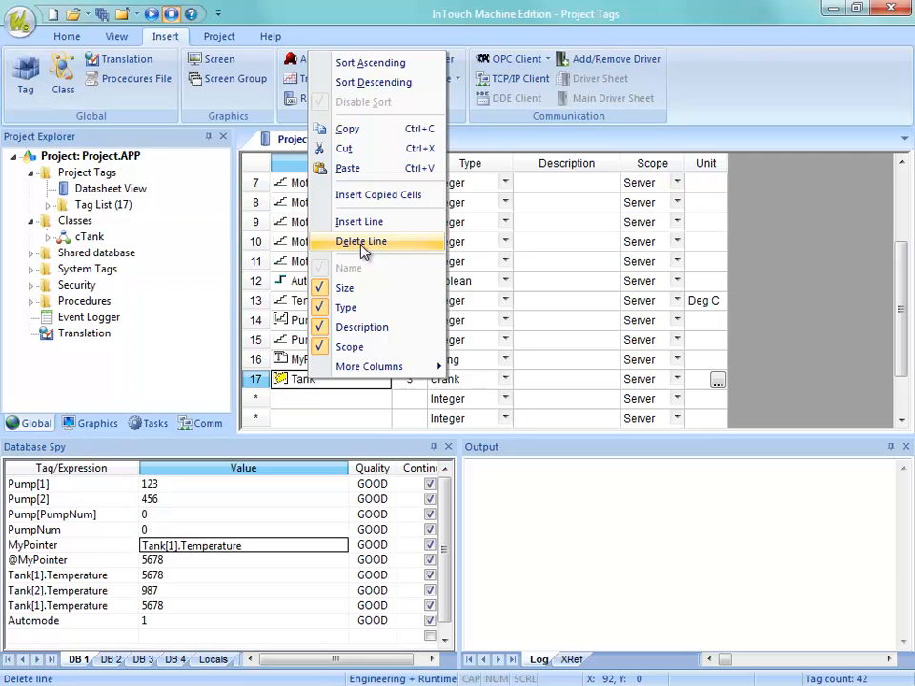
{"action": "left_click", "coordinate": [327, 400]}
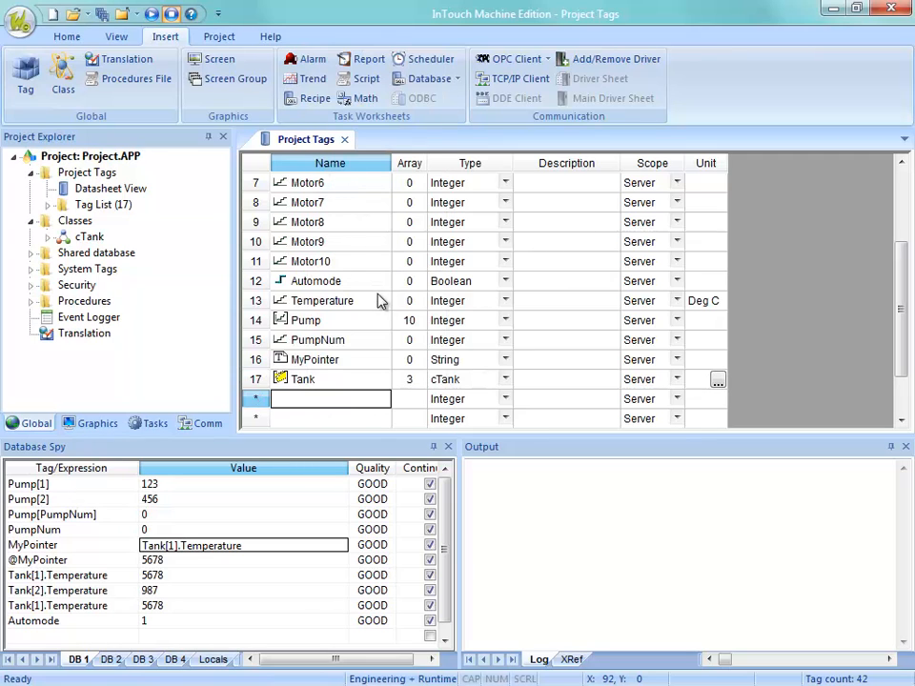
{"action": "right_click", "coordinate": [333, 163]}
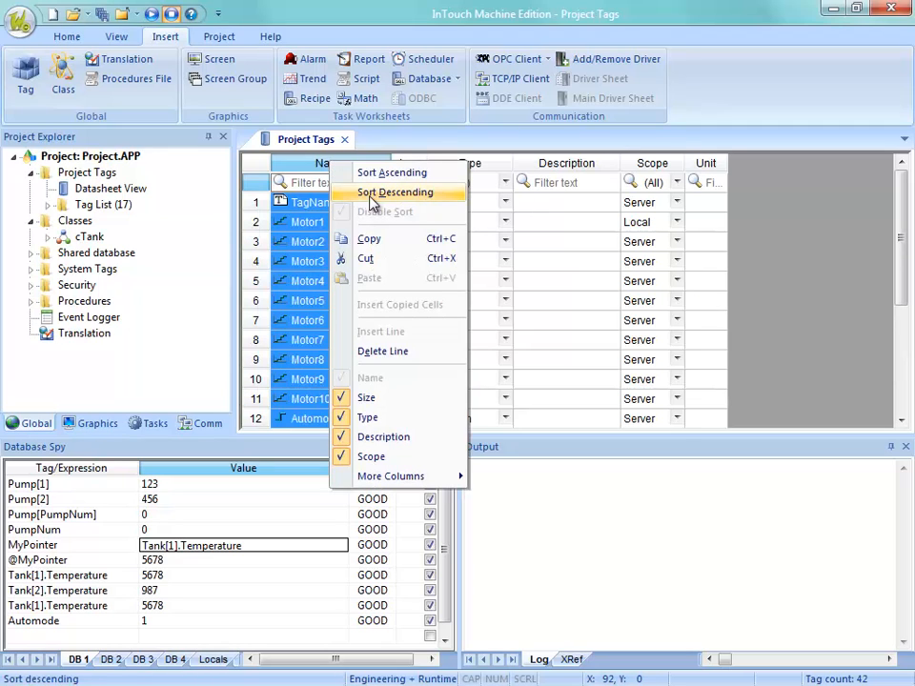
{"action": "left_click", "coordinate": [315, 339]}
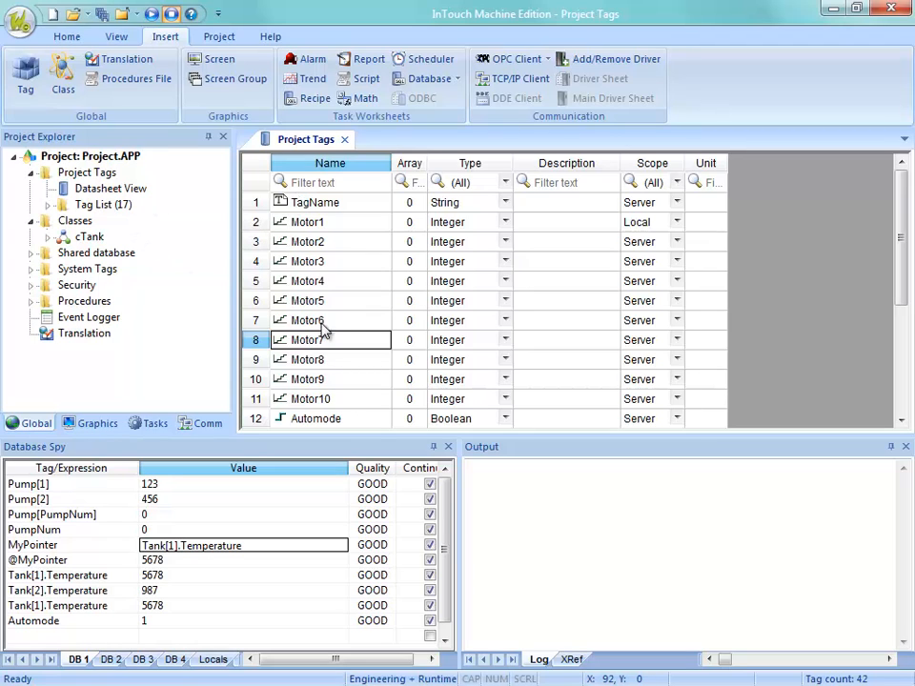
Try sorting the Project Tags datasheet by Name in ascending and descending order, and disable the sort again.
{"action": "right_click", "coordinate": [331, 170]}
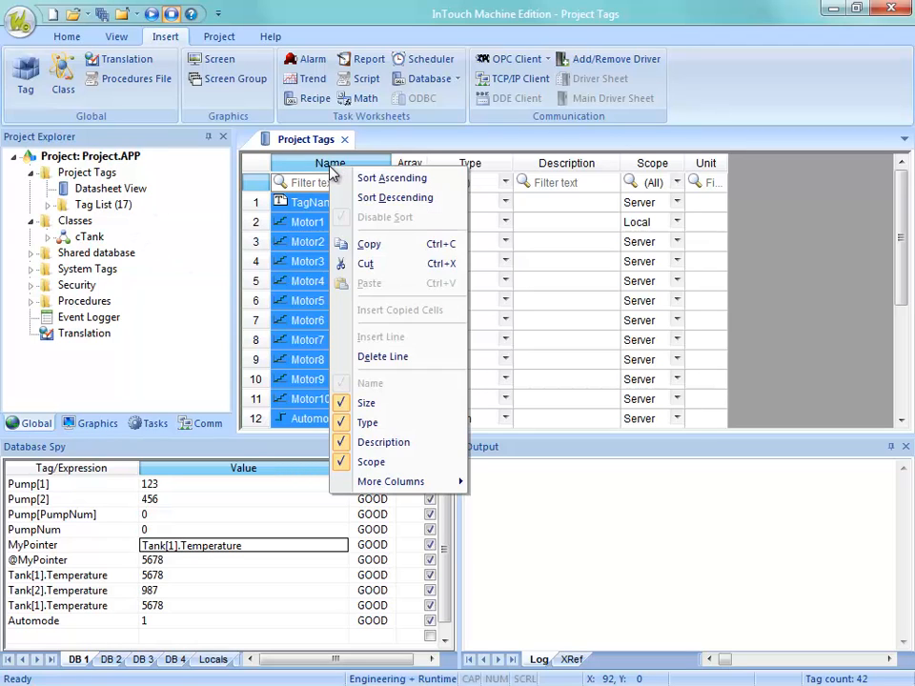
{"action": "left_click", "coordinate": [358, 178]}
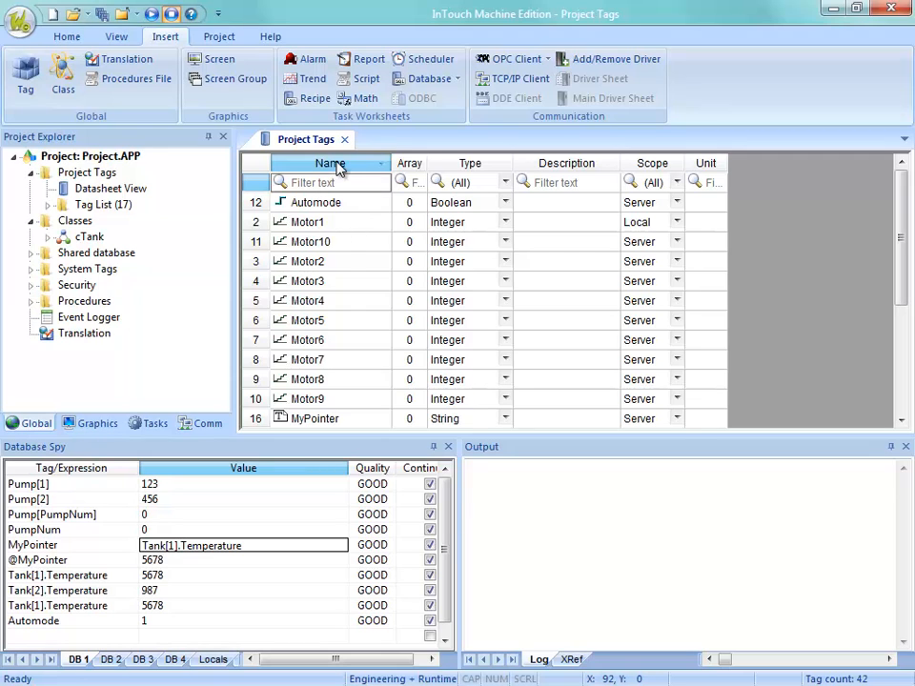
{"action": "right_click", "coordinate": [339, 169]}
{"action": "left_click", "coordinate": [372, 195]}
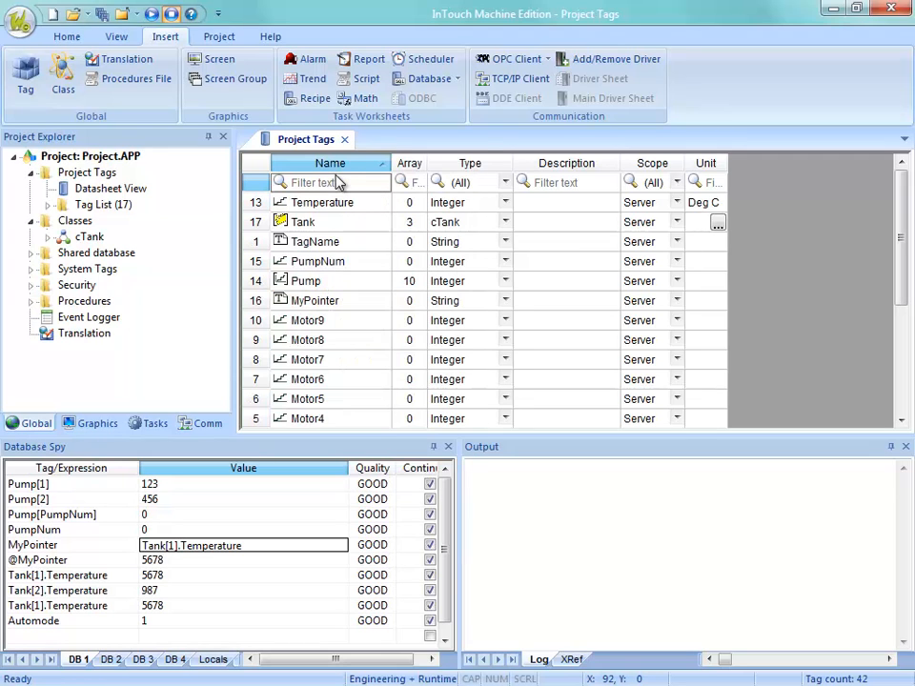
{"action": "right_click", "coordinate": [339, 171]}
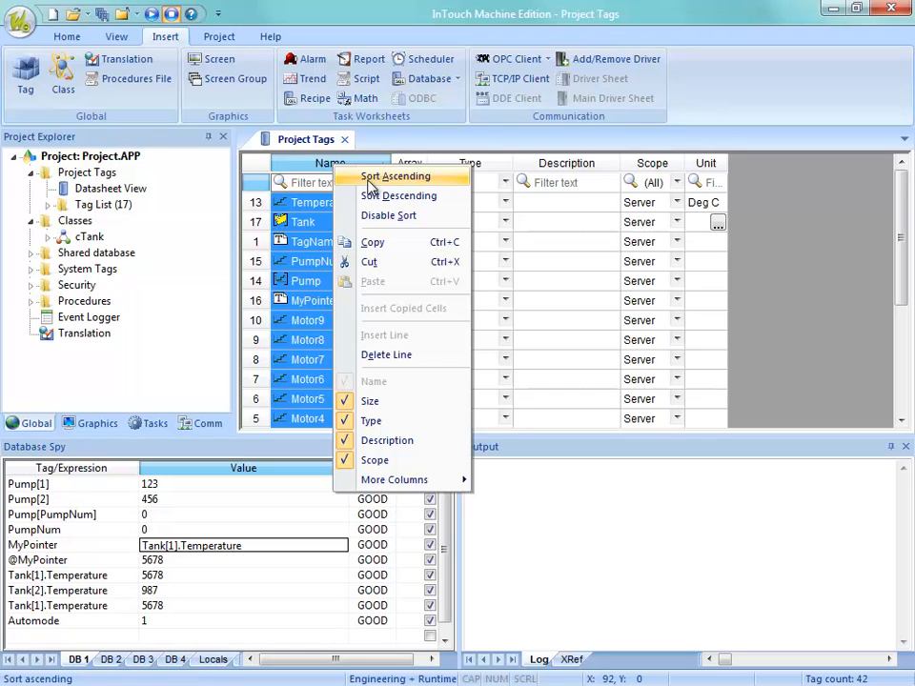
{"action": "left_click", "coordinate": [386, 215]}
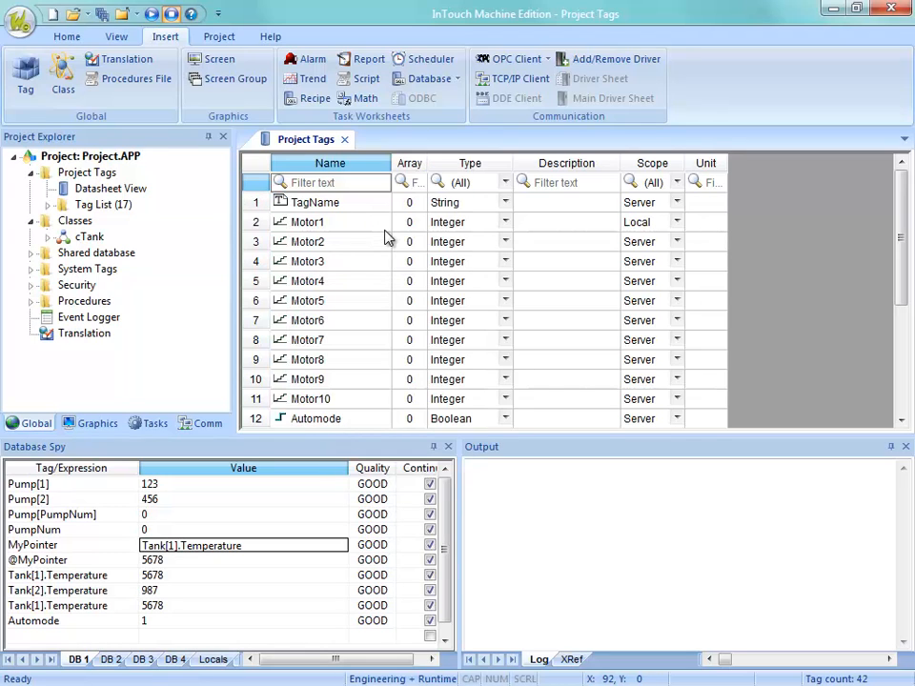
Filter the Name column of the Project Tags datasheet by "m" and by "T", and clear the filter.
{"action": "left_click", "coordinate": [301, 187]}
{"action": "key", "text": "Return"}
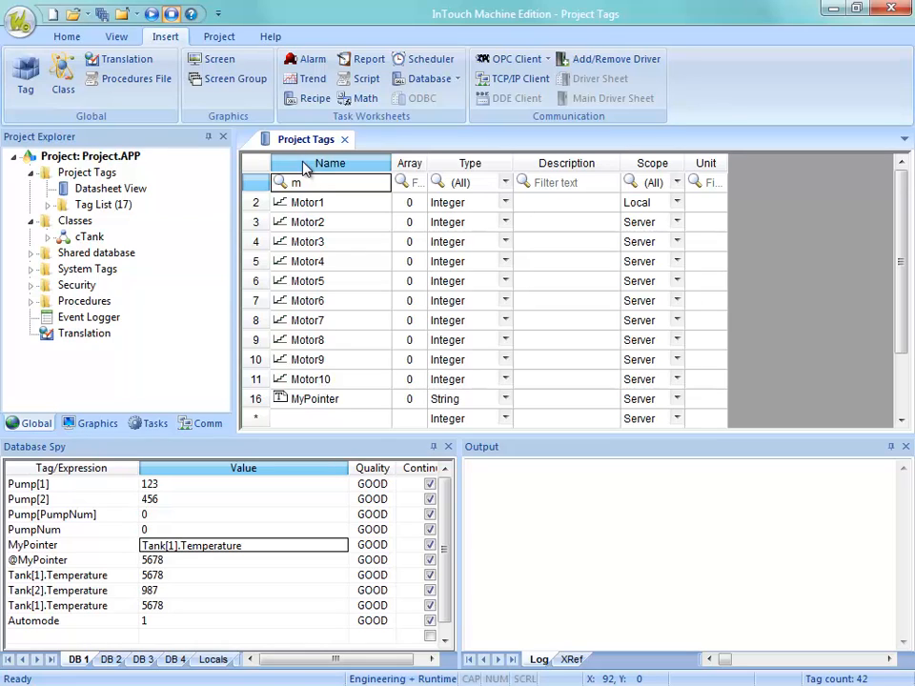
{"action": "left_click", "coordinate": [308, 188]}
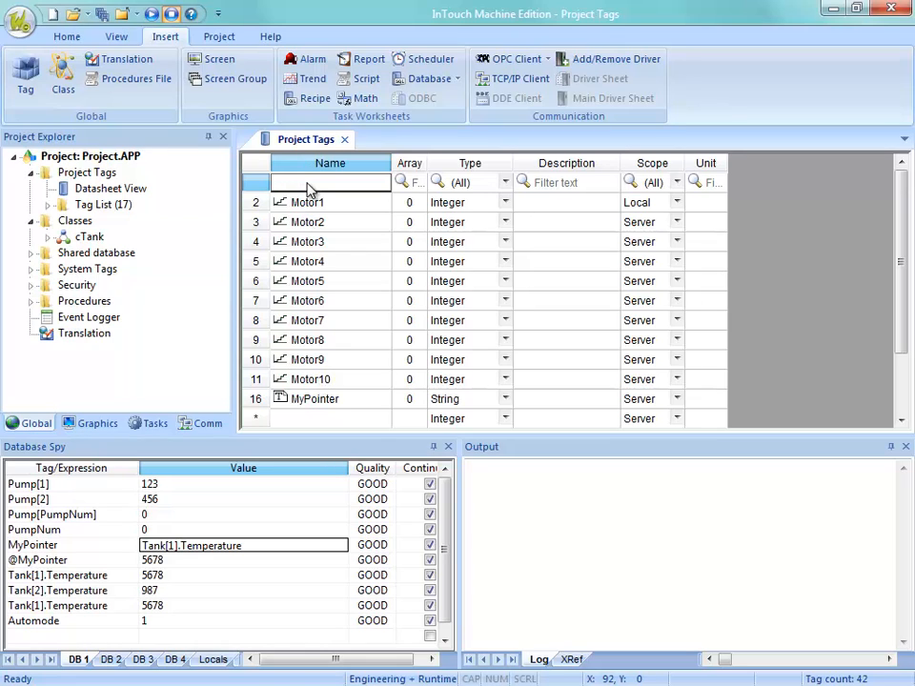
{"action": "key", "text": "Return"}
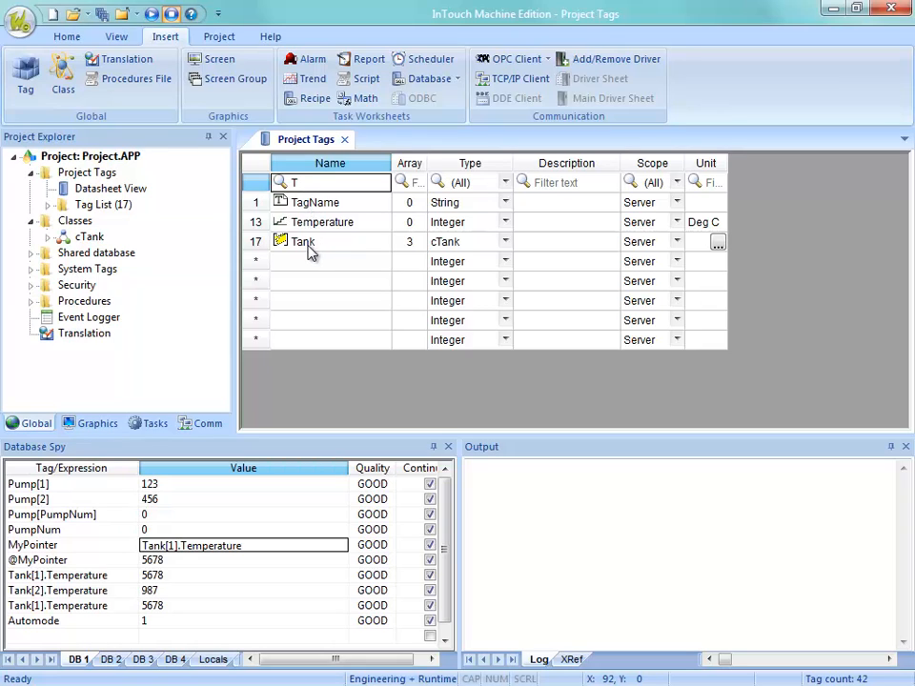
{"action": "left_click", "coordinate": [302, 184]}
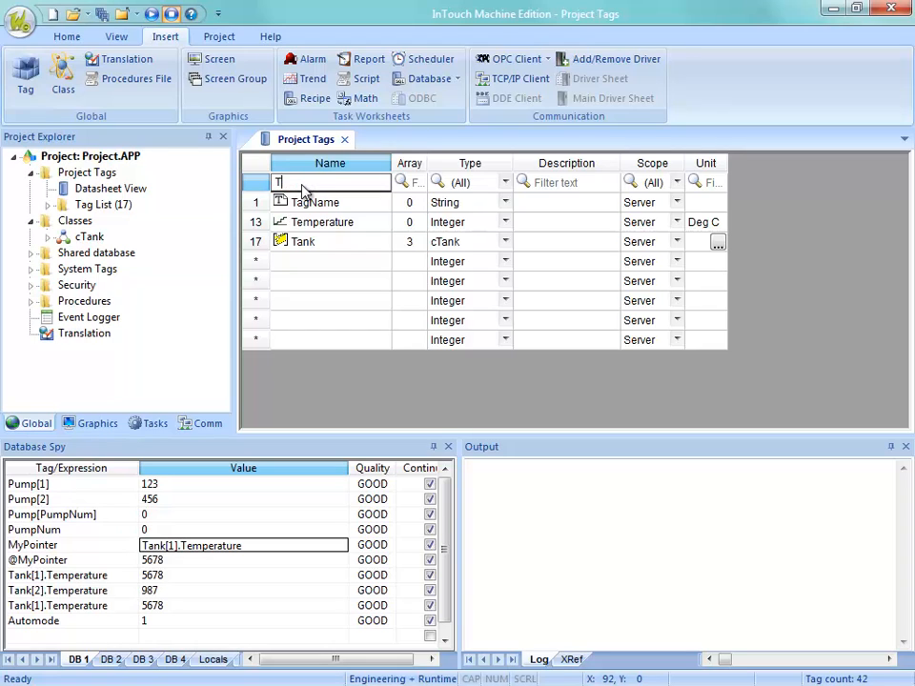
{"action": "key", "text": "Return"}
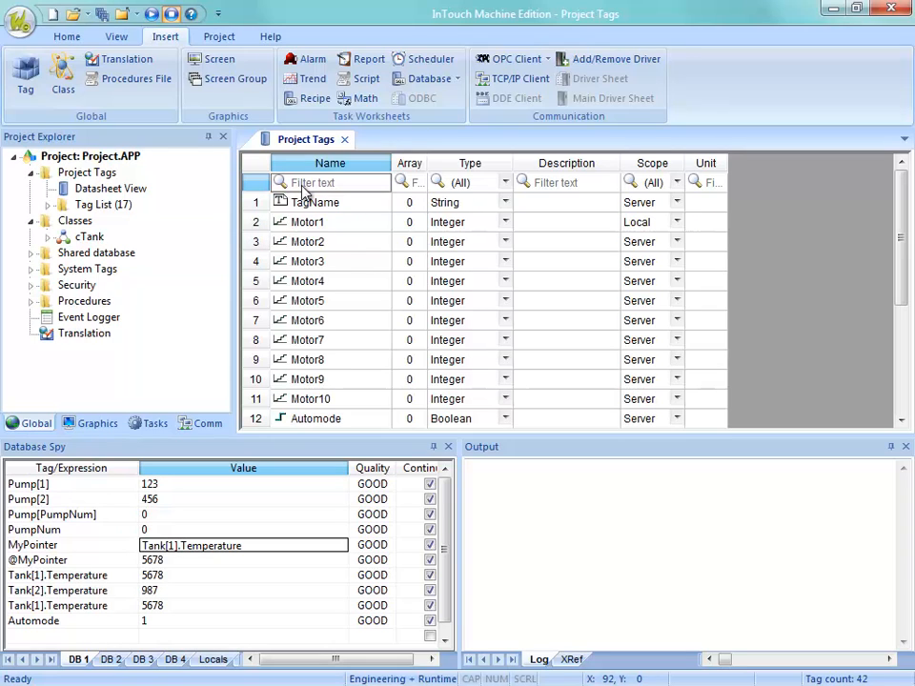
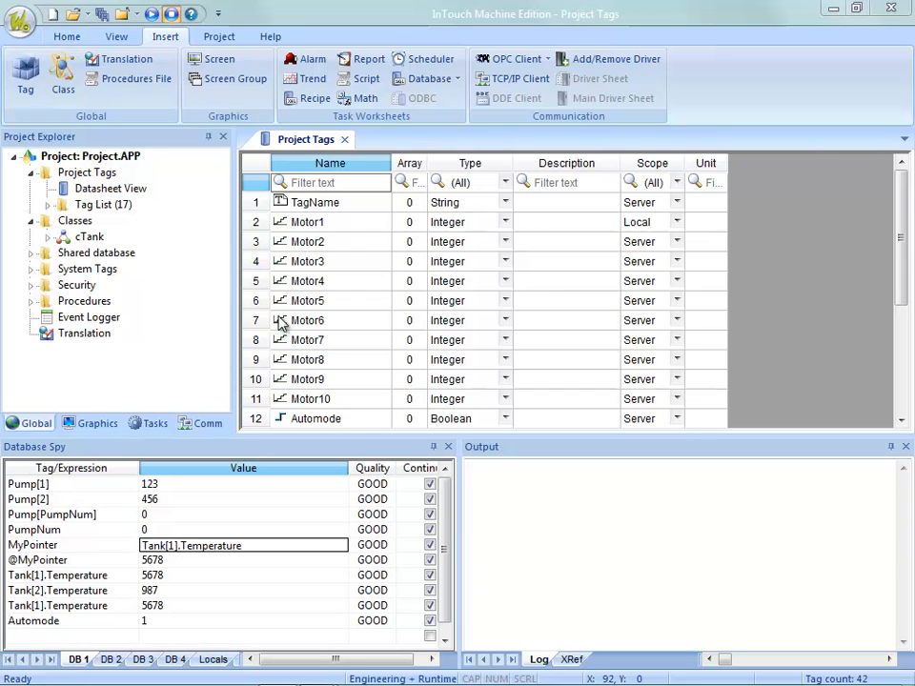
Insert a new graphics screen with the default attributes, 1024 wide by 768 high.
{"action": "left_click", "coordinate": [88, 425]}
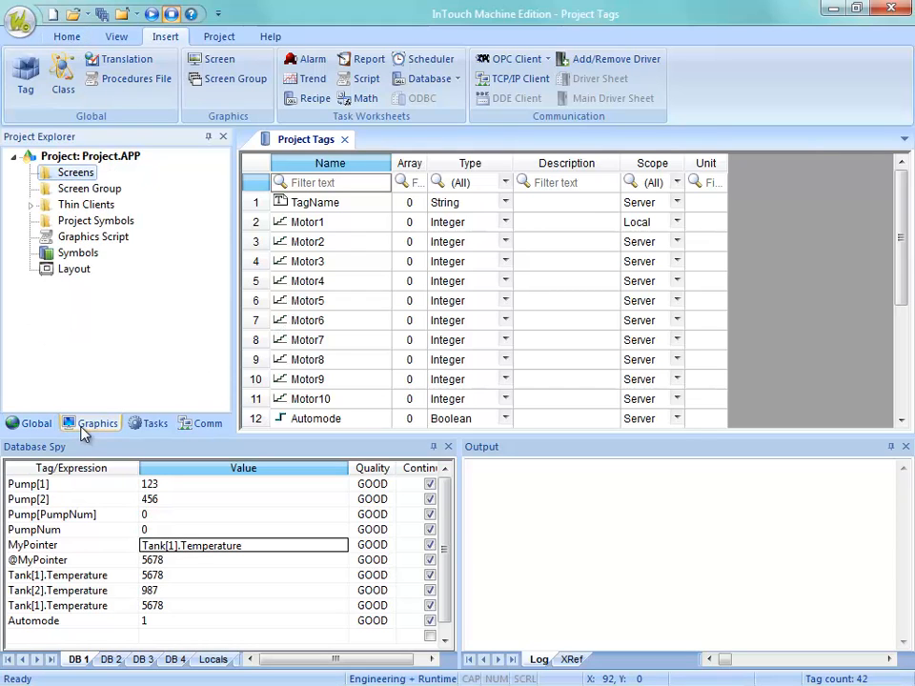
{"action": "right_click", "coordinate": [76, 177]}
{"action": "left_click", "coordinate": [106, 188]}
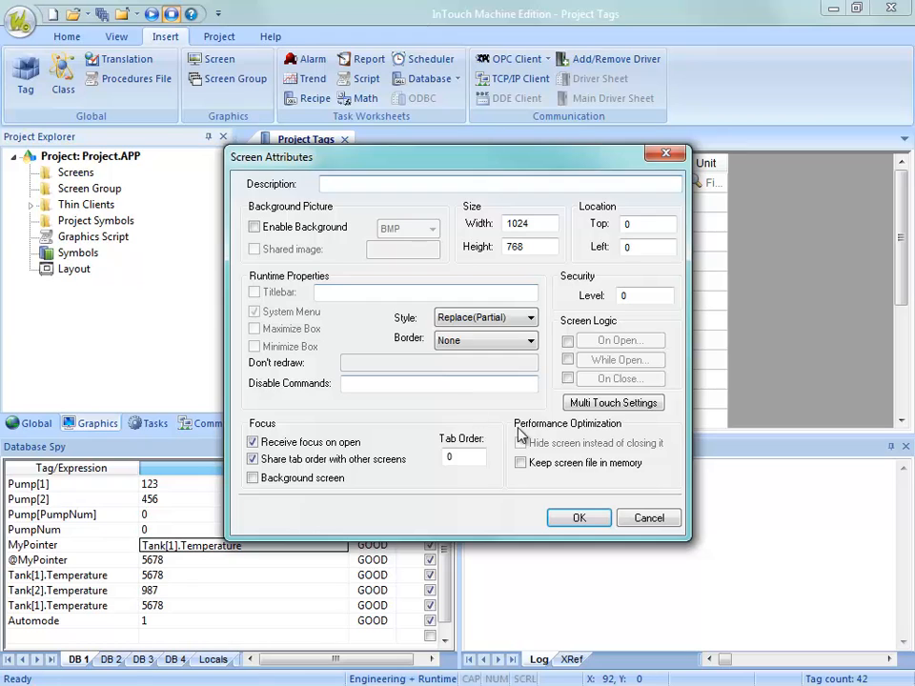
{"action": "left_click", "coordinate": [601, 526]}
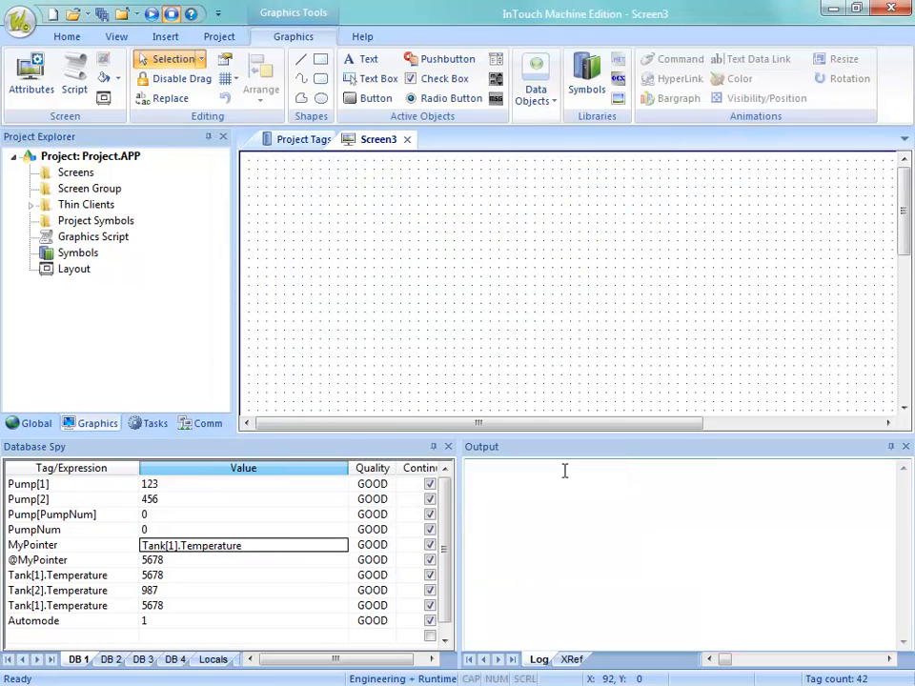
Draw a tall rectangle about 57 wide by 195 high on the new screen and apply a Bargraph animation to it.
{"action": "left_click", "coordinate": [320, 61]}
{"action": "mouse_move", "coordinate": [334, 205]}
{"action": "left_mouse_down"}
{"action": "mouse_move", "coordinate": [395, 371]}
{"action": "mouse_move", "coordinate": [388, 382]}
{"action": "left_mouse_up"}
{"action": "left_click", "coordinate": [678, 98]}
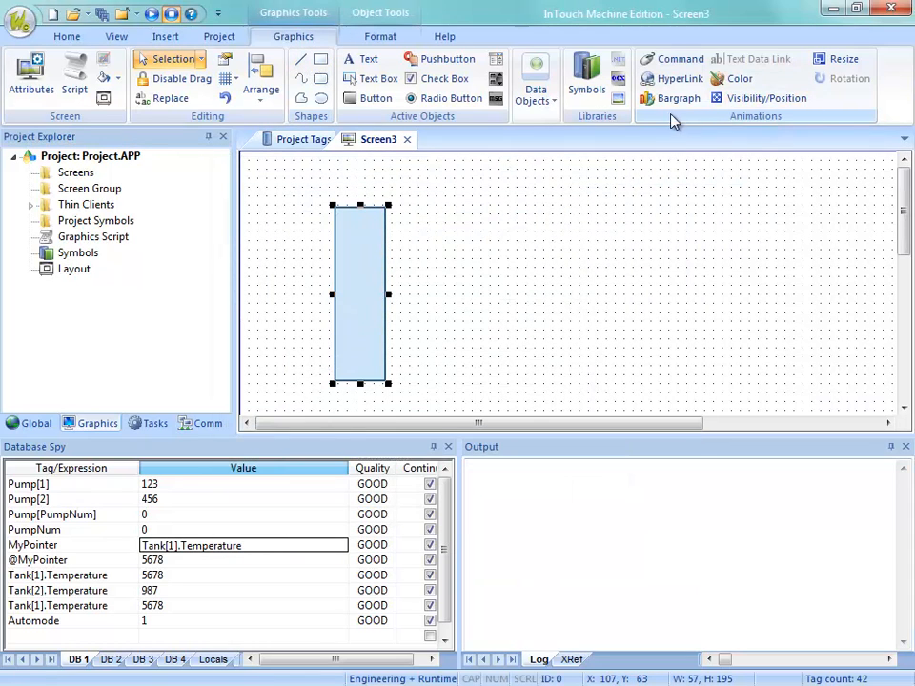
Link the rectangle's bargraph to the Temperature tag, picked in the Object Finder.
{"action": "double_click", "coordinate": [381, 297]}
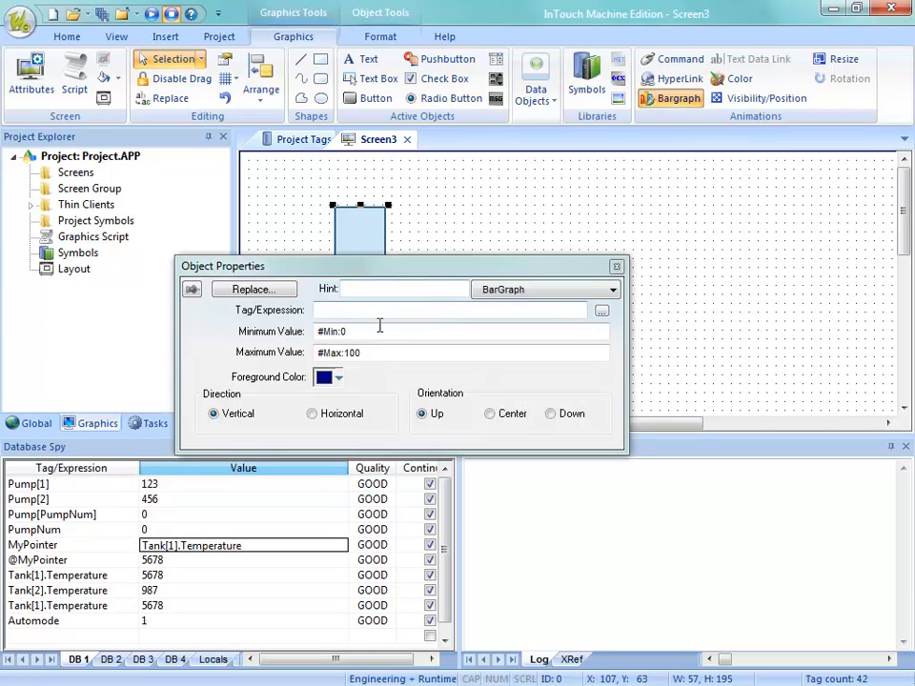
{"action": "left_click", "coordinate": [601, 311]}
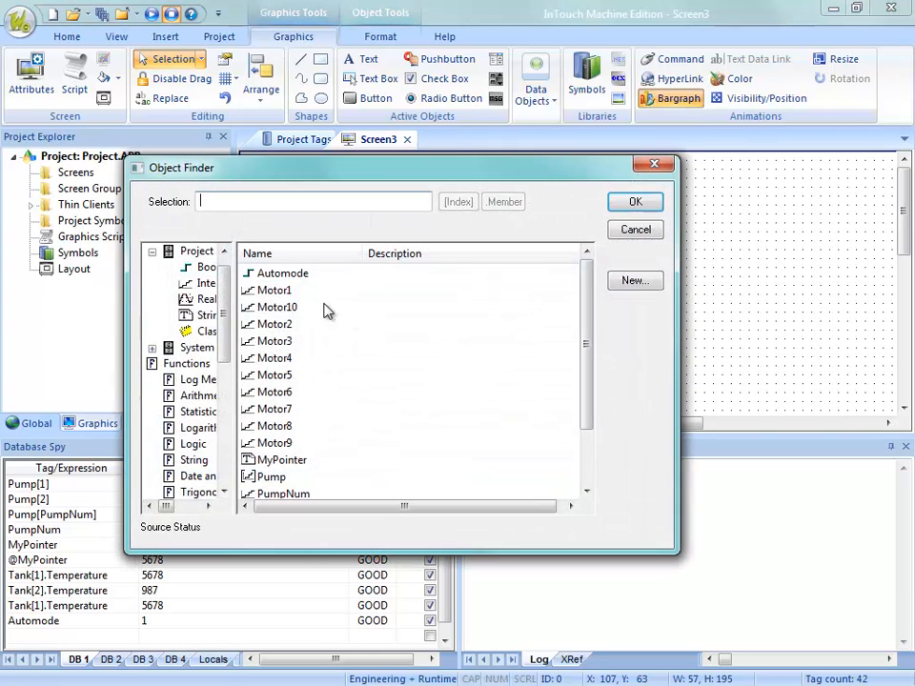
{"action": "left_click_drag", "start_coordinate": [582, 367], "coordinate": [583, 421]}
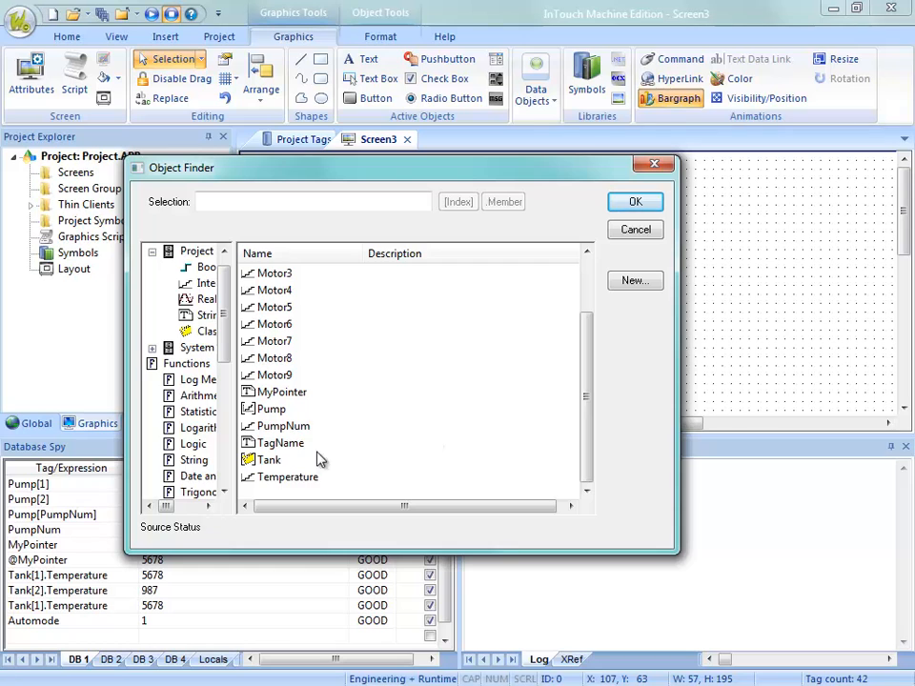
{"action": "left_click", "coordinate": [290, 477]}
{"action": "left_click", "coordinate": [636, 203]}
{"action": "left_click", "coordinate": [659, 245]}
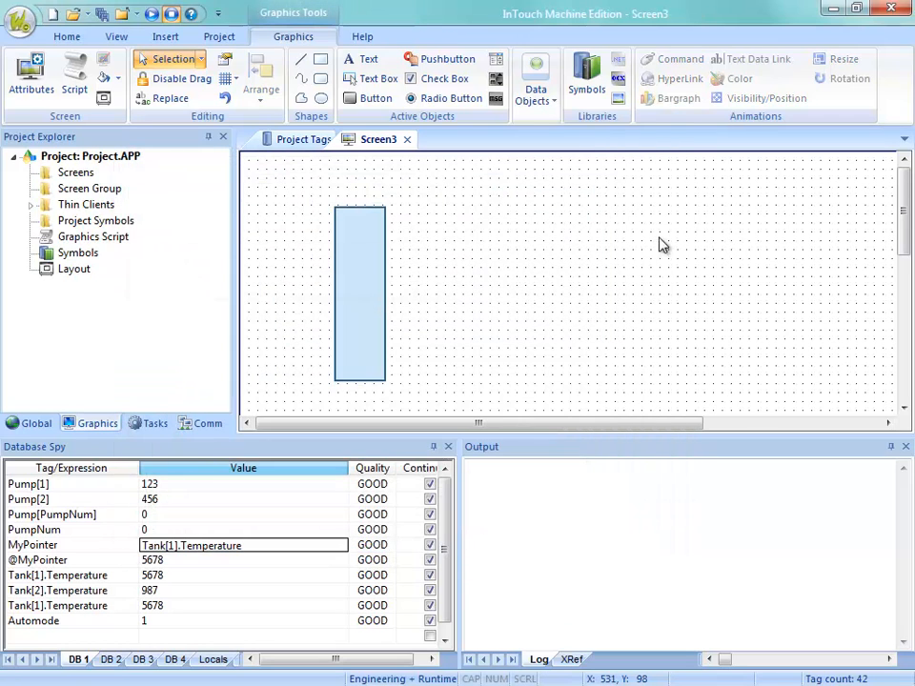
{"action": "double_click", "coordinate": [347, 273]}
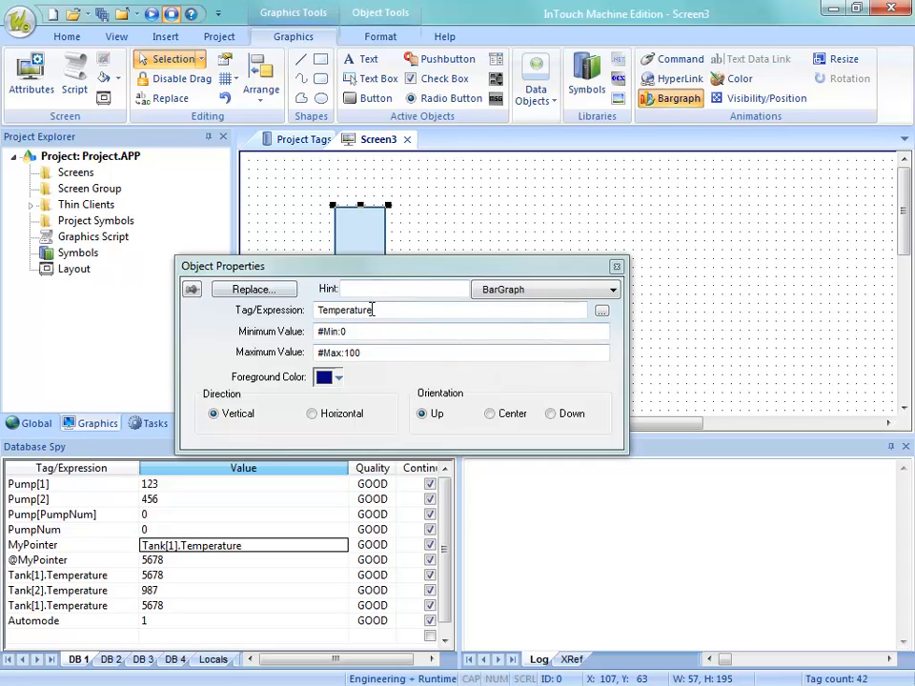
{"action": "left_click", "coordinate": [527, 209]}
Close the new screen, saving it as Main, and close the Project Tags datasheet.
{"action": "left_click", "coordinate": [407, 140]}
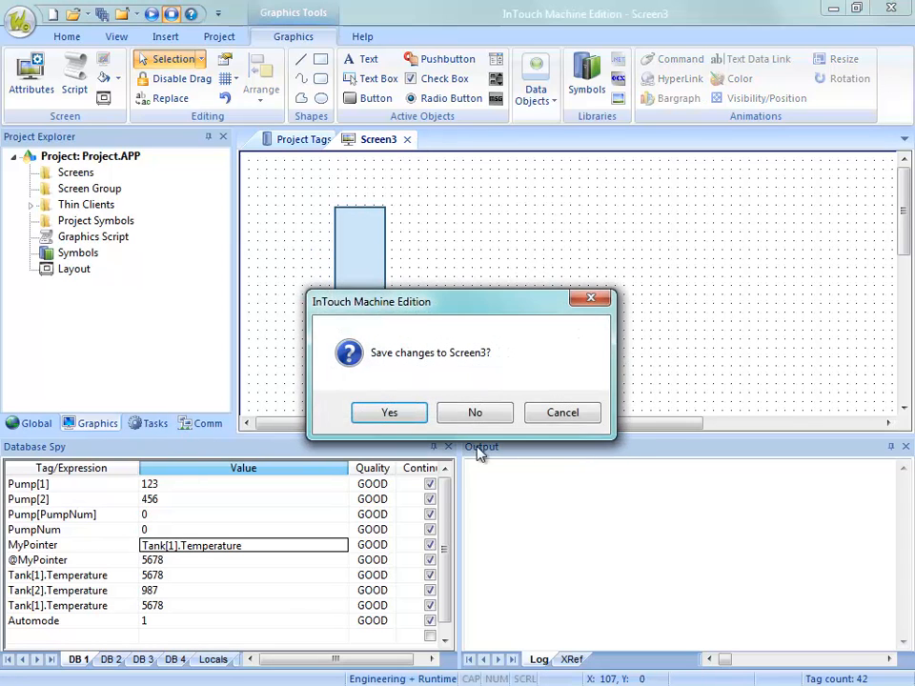
{"action": "left_click", "coordinate": [406, 415]}
{"action": "type", "text": "Main"}
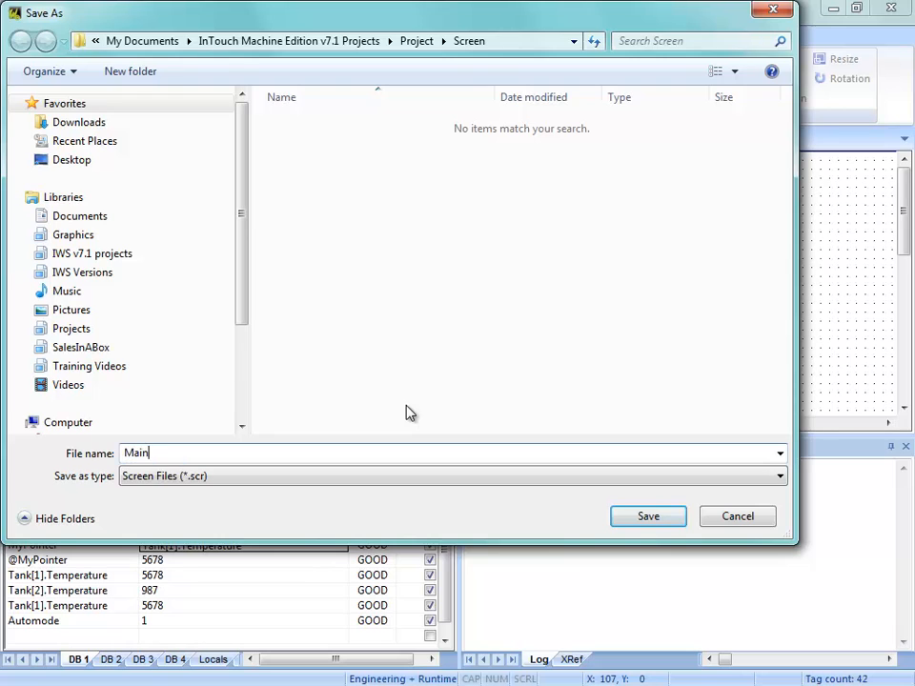
{"action": "key", "text": "Return"}
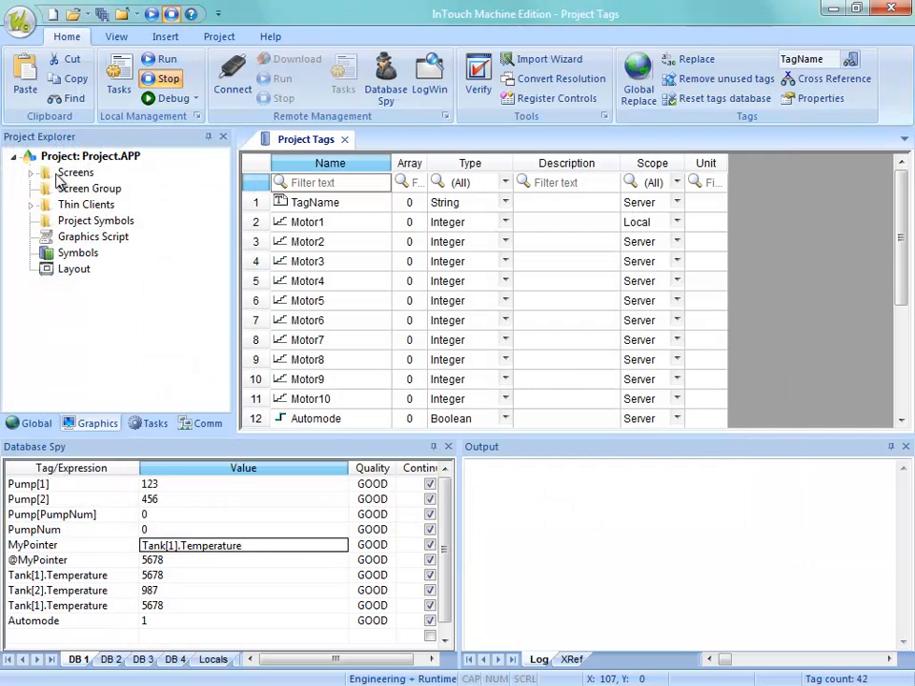
{"action": "double_click", "coordinate": [44, 172]}
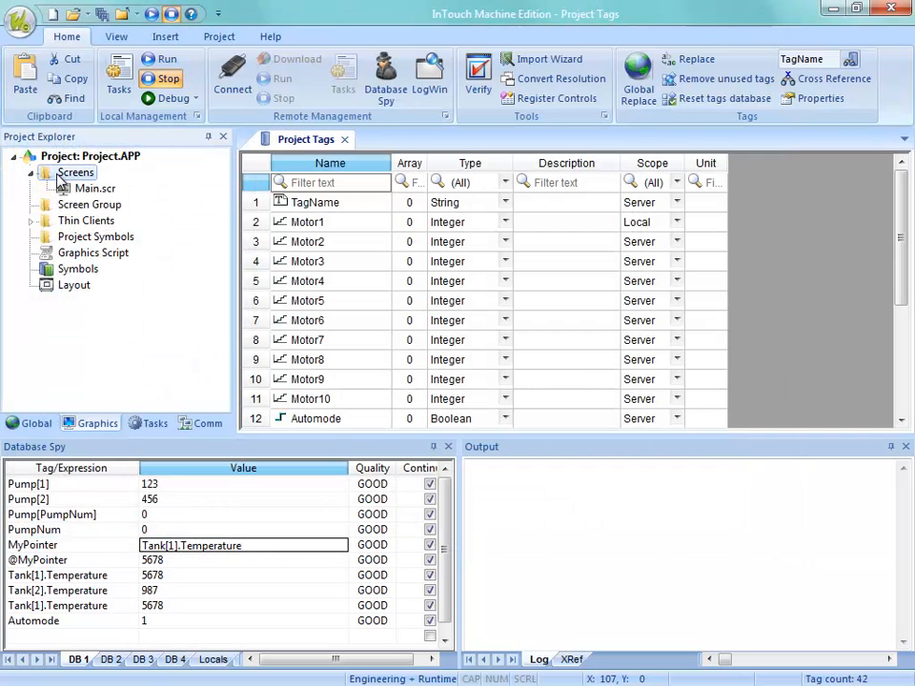
{"action": "left_click", "coordinate": [344, 139]}
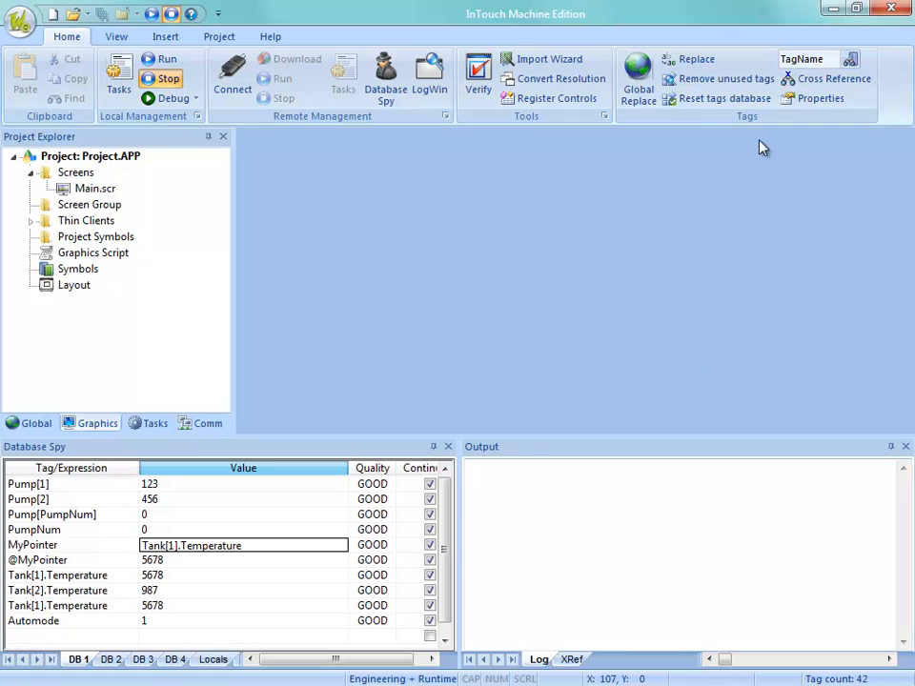
Filter the Object Finder by "t" to choose the Temperature tag, and run a cross reference on it.
{"action": "left_click", "coordinate": [848, 61]}
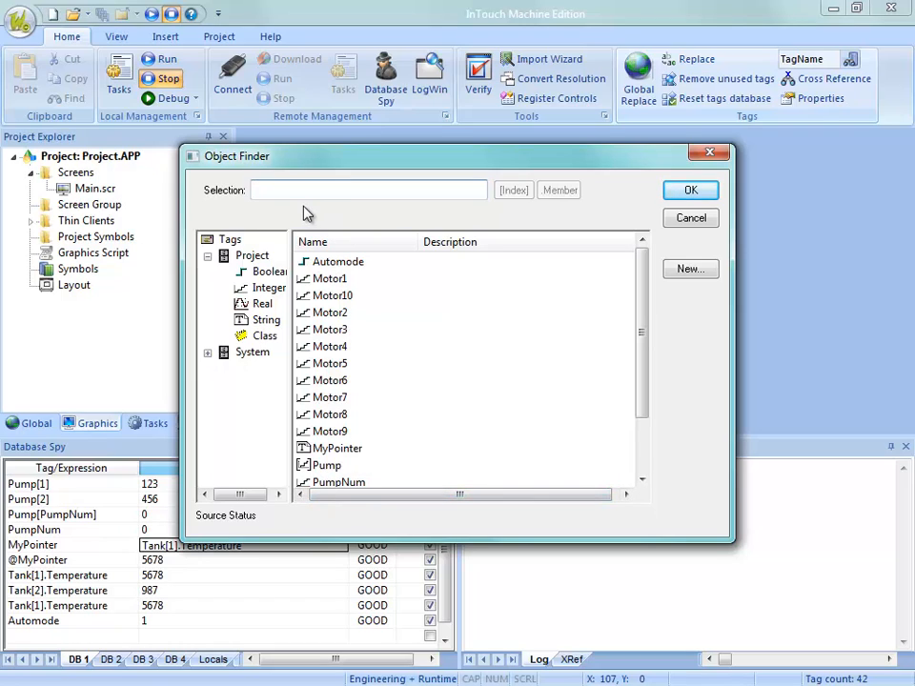
{"action": "left_click", "coordinate": [273, 191]}
{"action": "type", "text": "t"}
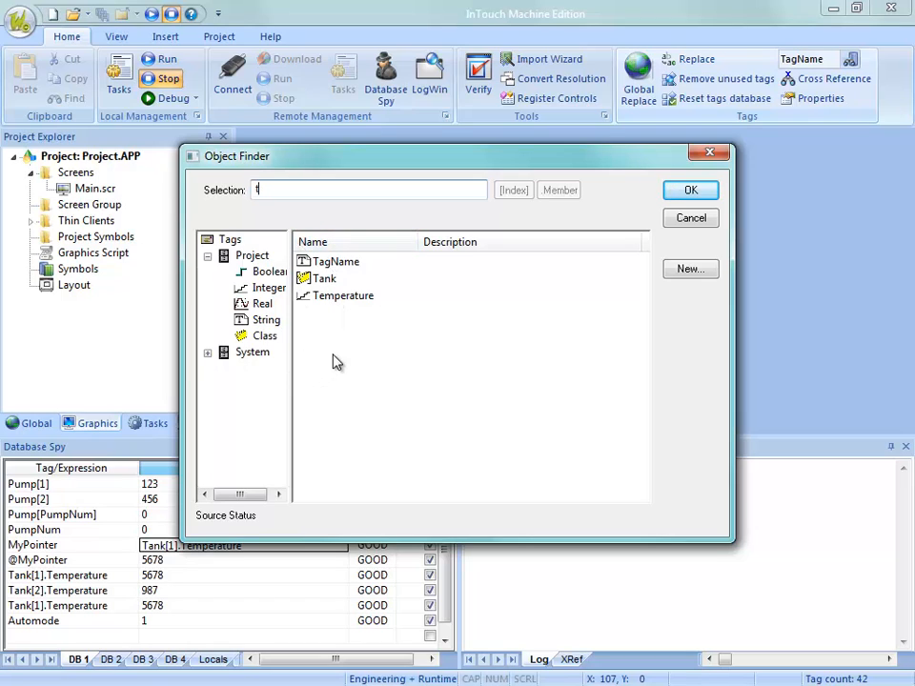
{"action": "left_click", "coordinate": [325, 297]}
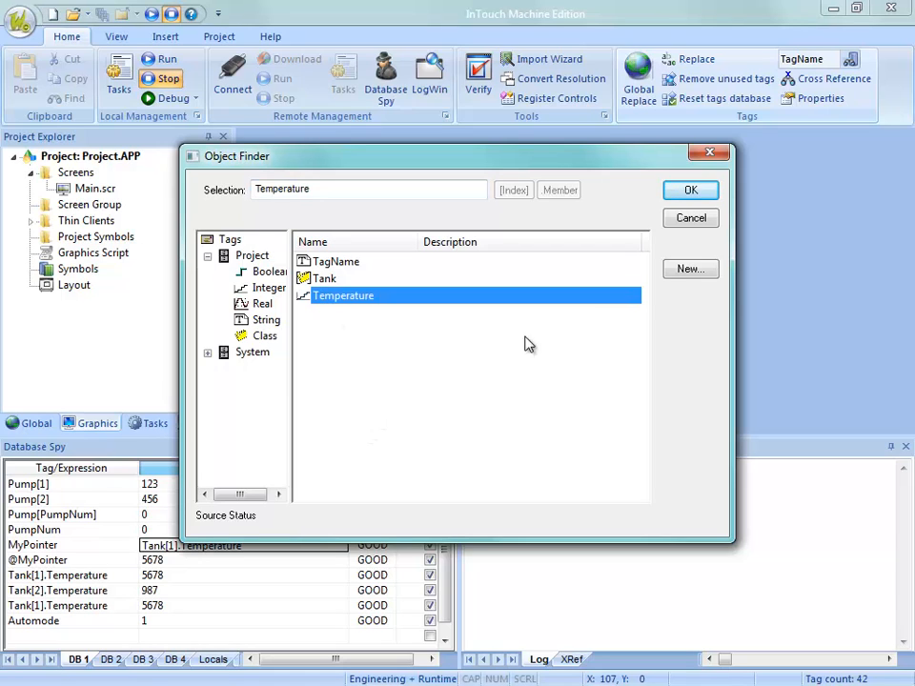
{"action": "left_click", "coordinate": [691, 190]}
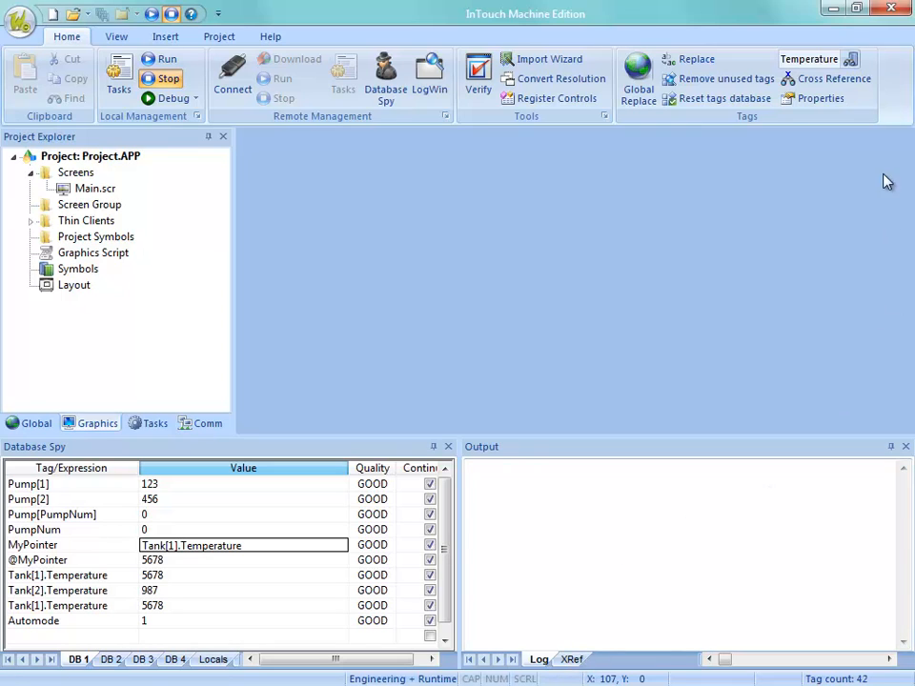
{"action": "left_click", "coordinate": [822, 80]}
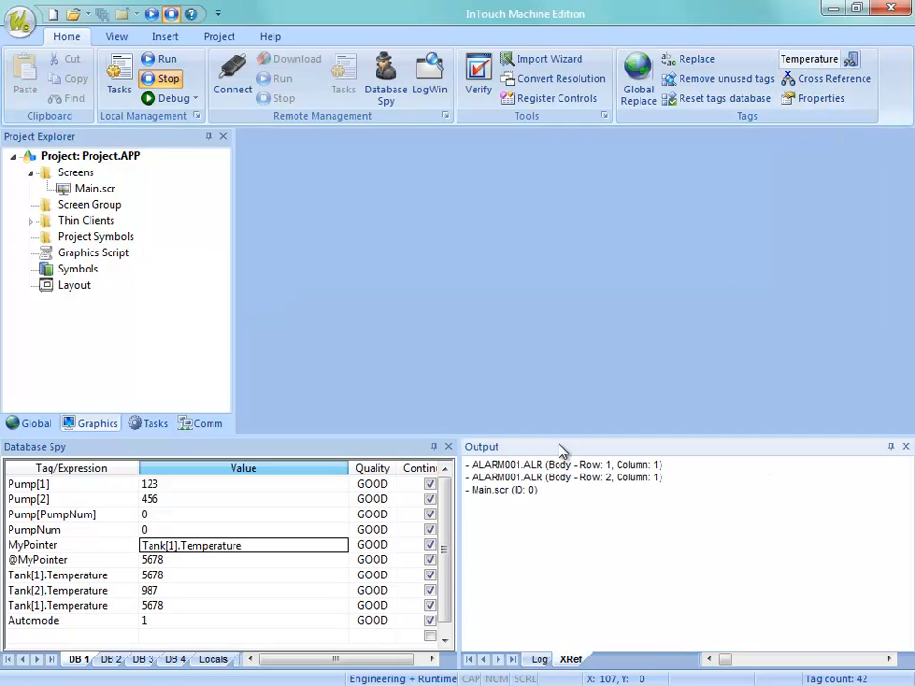
Open the Main.scr reference to view the bargraph's tag link, and close the screen without saving.
{"action": "double_click", "coordinate": [481, 491]}
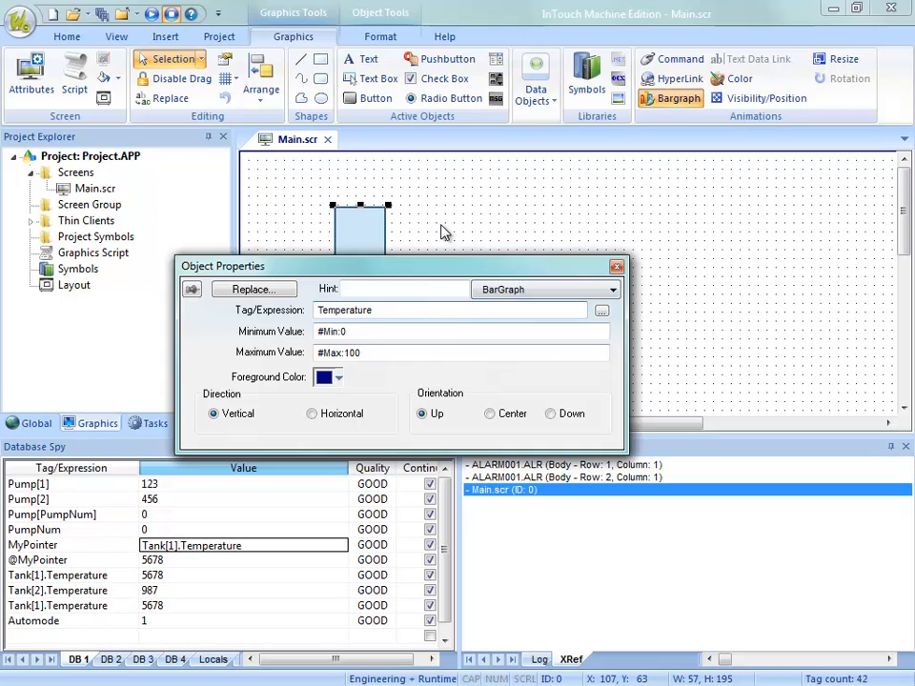
{"action": "left_click", "coordinate": [442, 232]}
{"action": "left_click", "coordinate": [377, 245]}
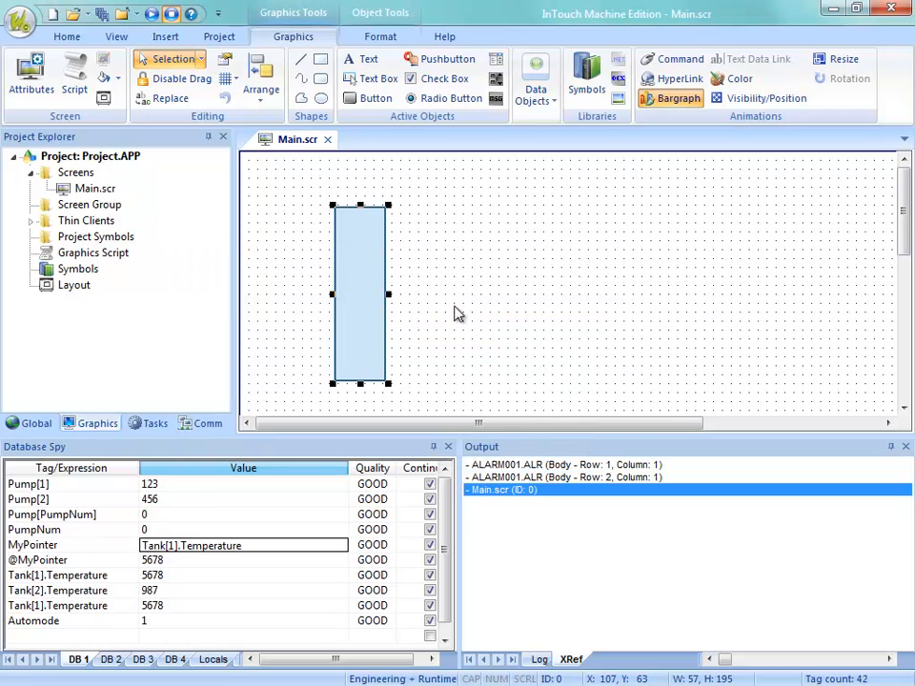
{"action": "left_click", "coordinate": [327, 140]}
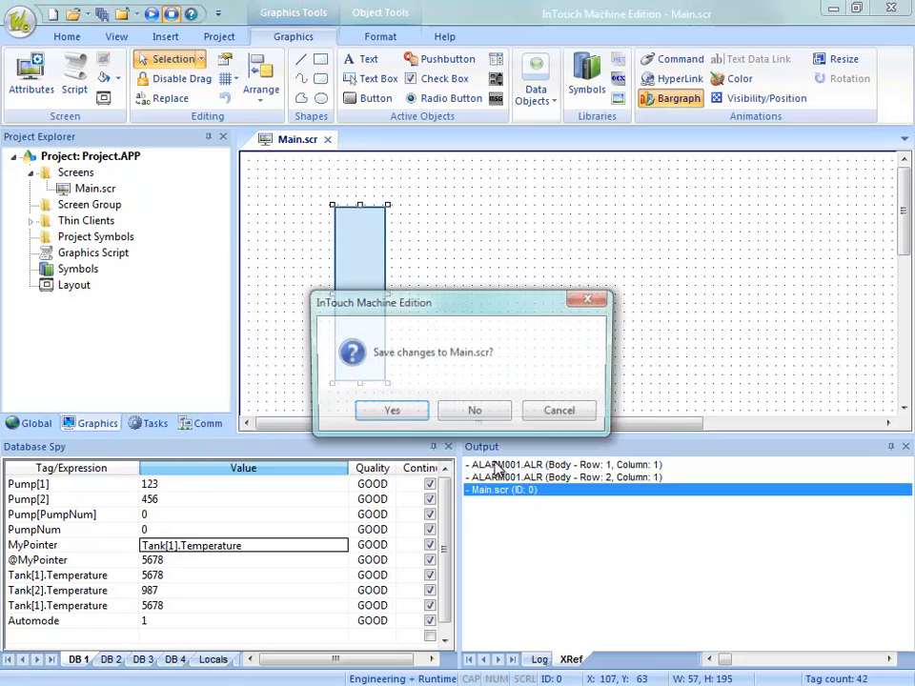
{"action": "left_click", "coordinate": [474, 415]}
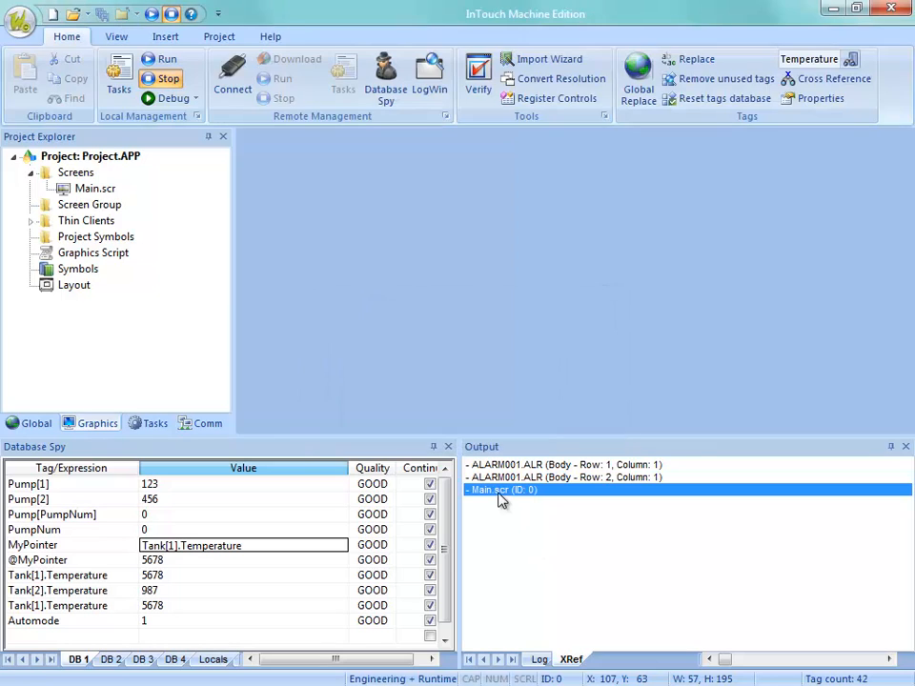
Check the Temperature references in Main.scr and in row 1 of ALARM001.ALR, and close the alarm worksheet.
{"action": "double_click", "coordinate": [499, 494]}
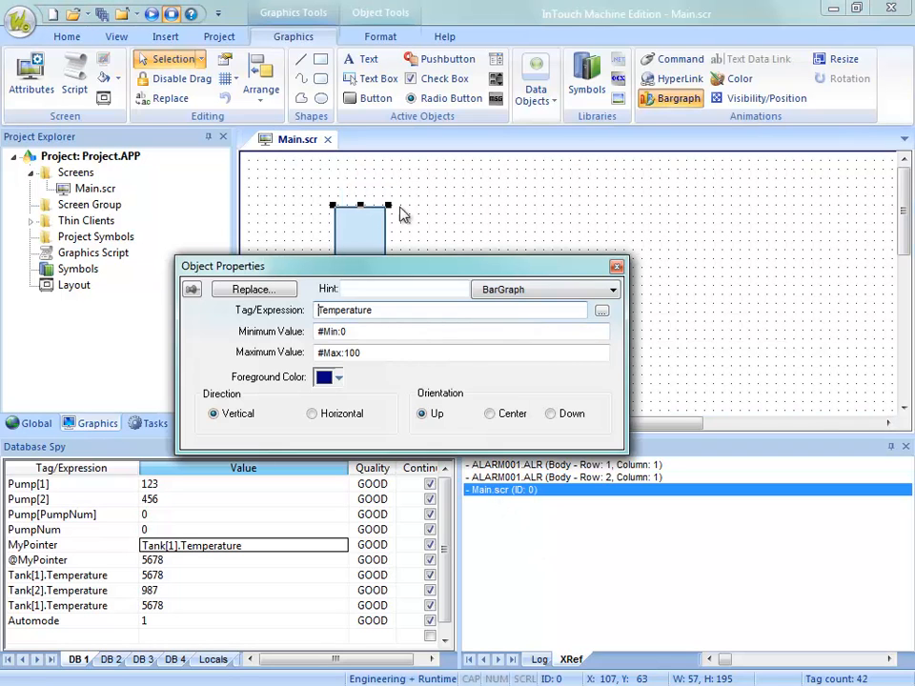
{"action": "left_click", "coordinate": [617, 266]}
{"action": "double_click", "coordinate": [495, 465]}
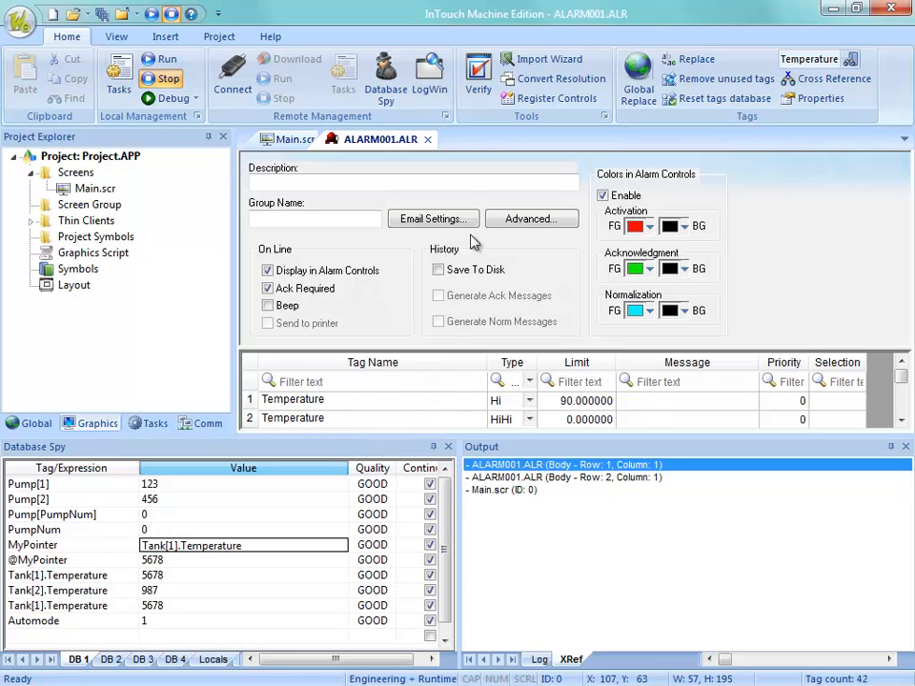
{"action": "left_click", "coordinate": [427, 140]}
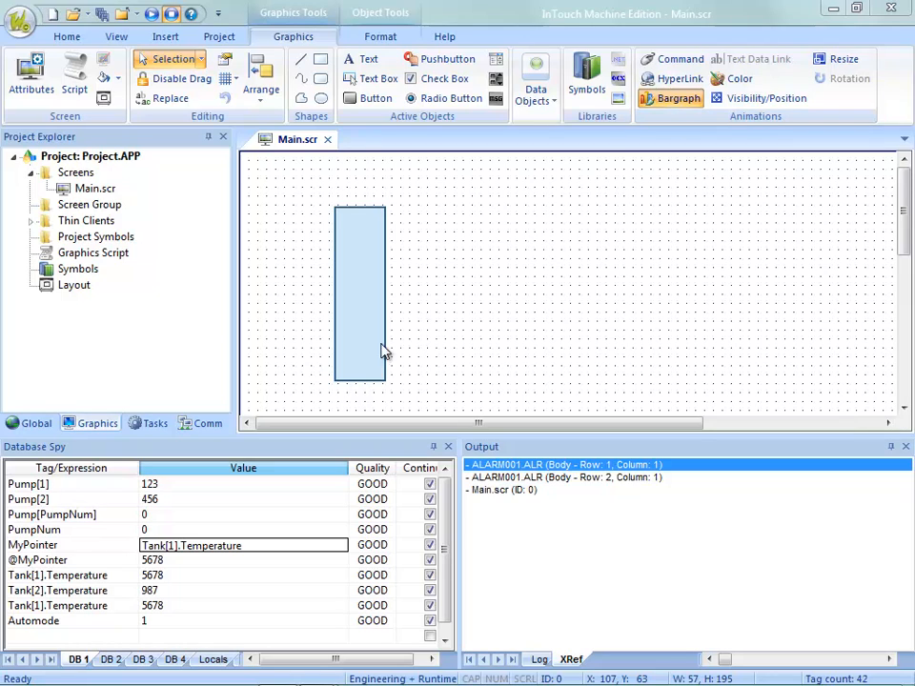
Open the Project Tags datasheet and select the array size of the Pump tag.
{"action": "left_click", "coordinate": [35, 425]}
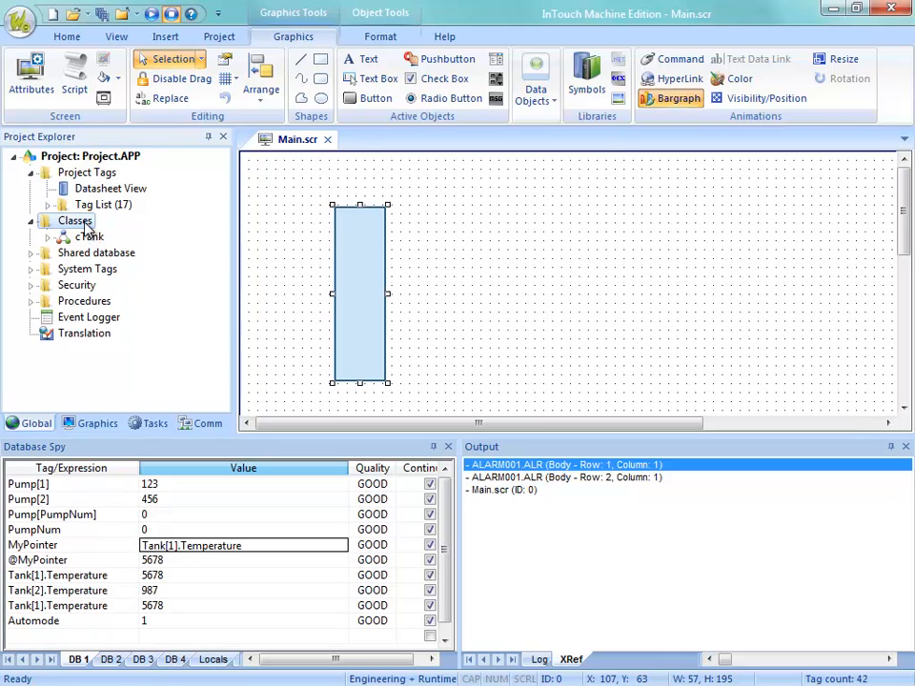
{"action": "double_click", "coordinate": [88, 204]}
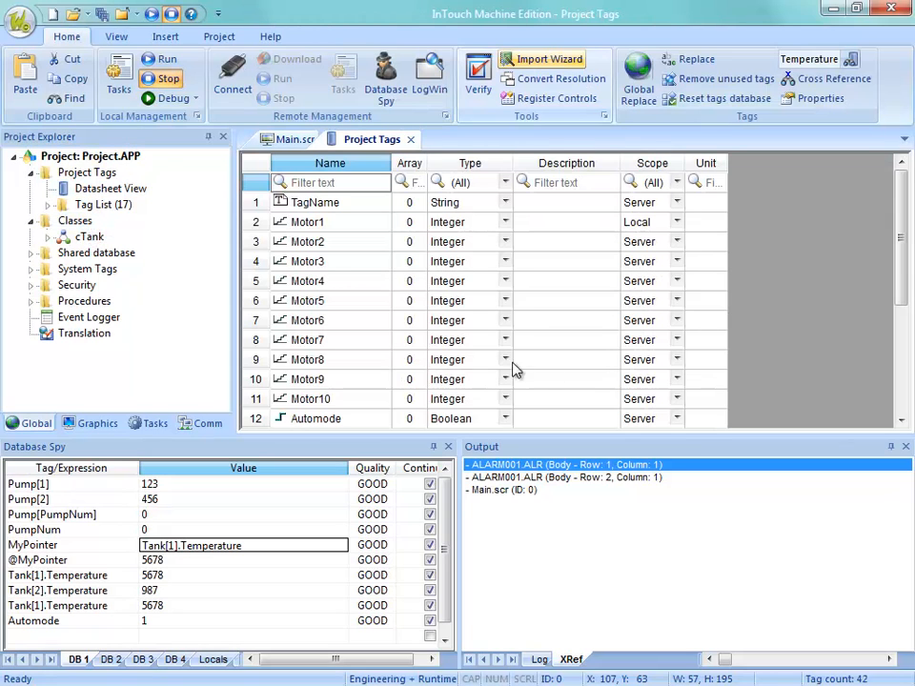
{"action": "scroll", "coordinate": [515, 371], "scroll_direction": "down", "scroll_amount": 2}
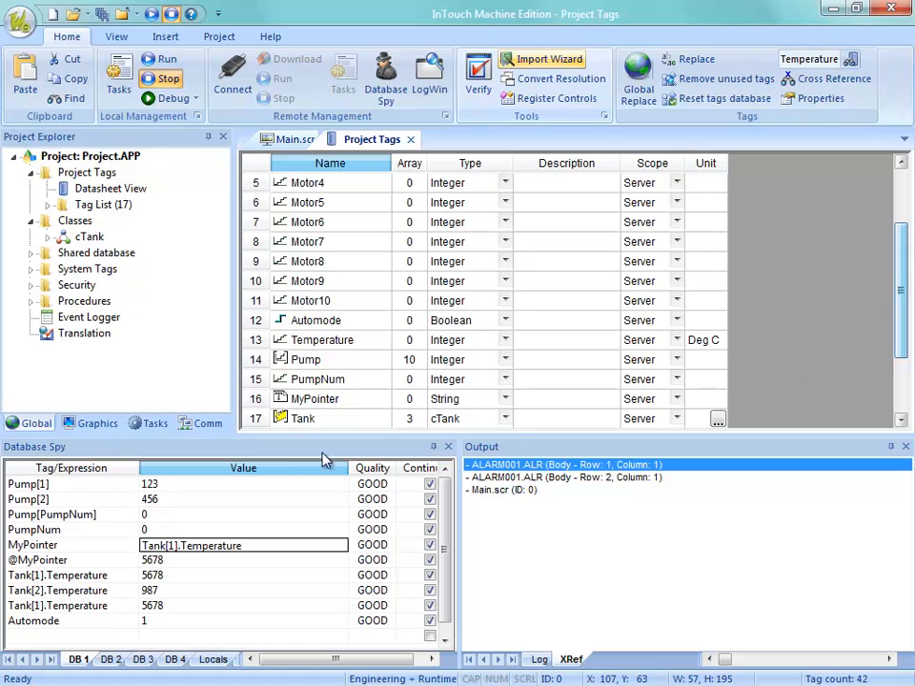
{"action": "left_click", "coordinate": [410, 362]}
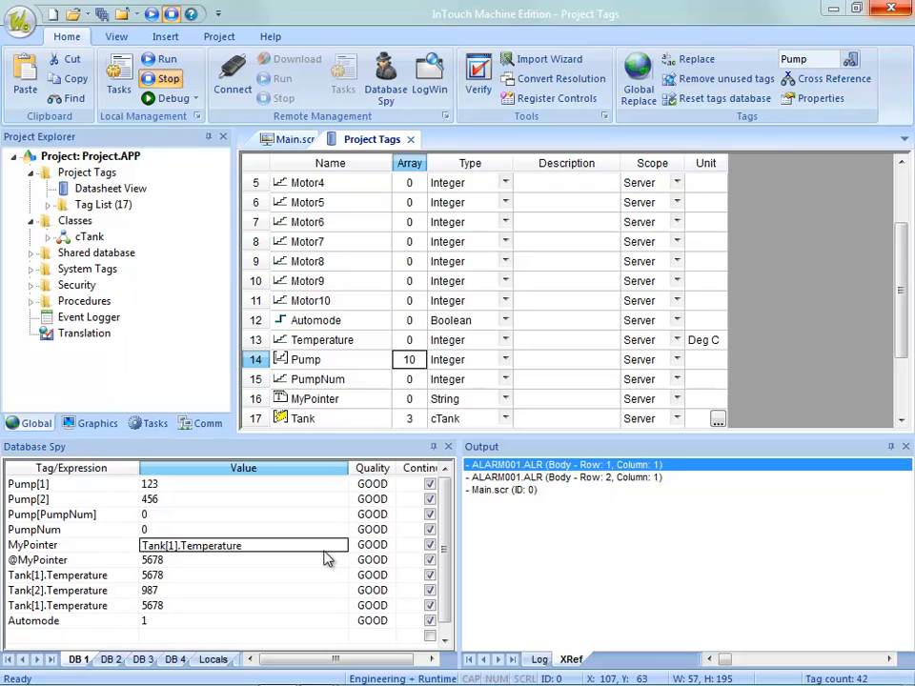
Switch to the running PowerPoint slide show.
{"action": "key", "text": "alt+Tab"}
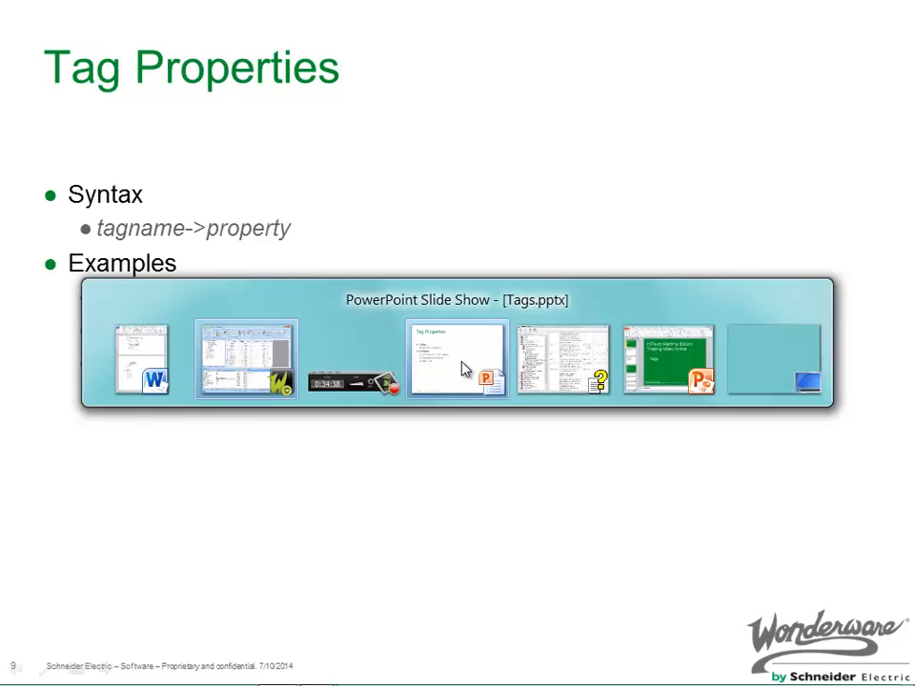
{"action": "left_click", "coordinate": [466, 373]}
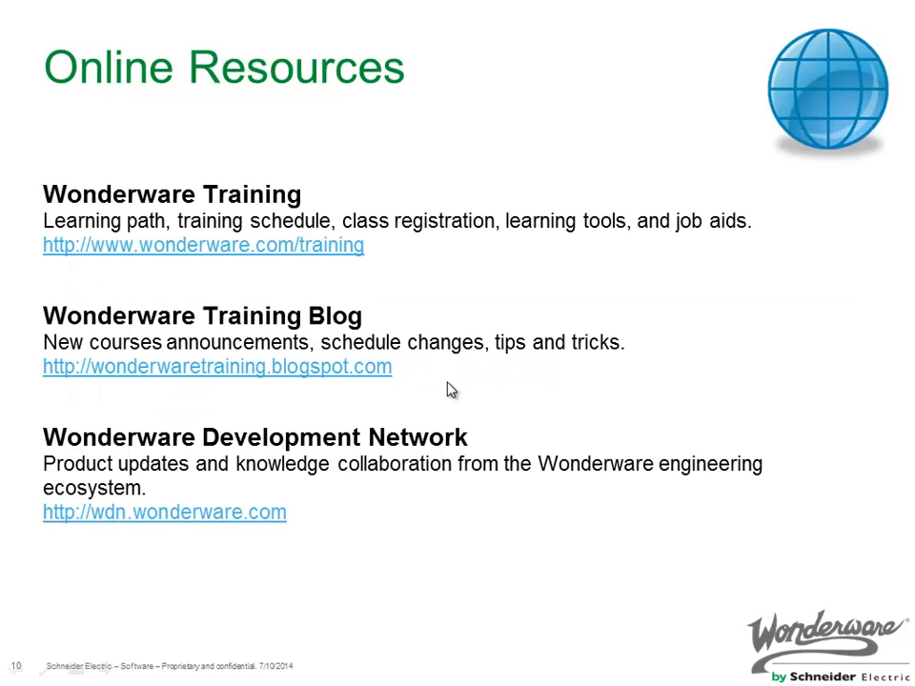